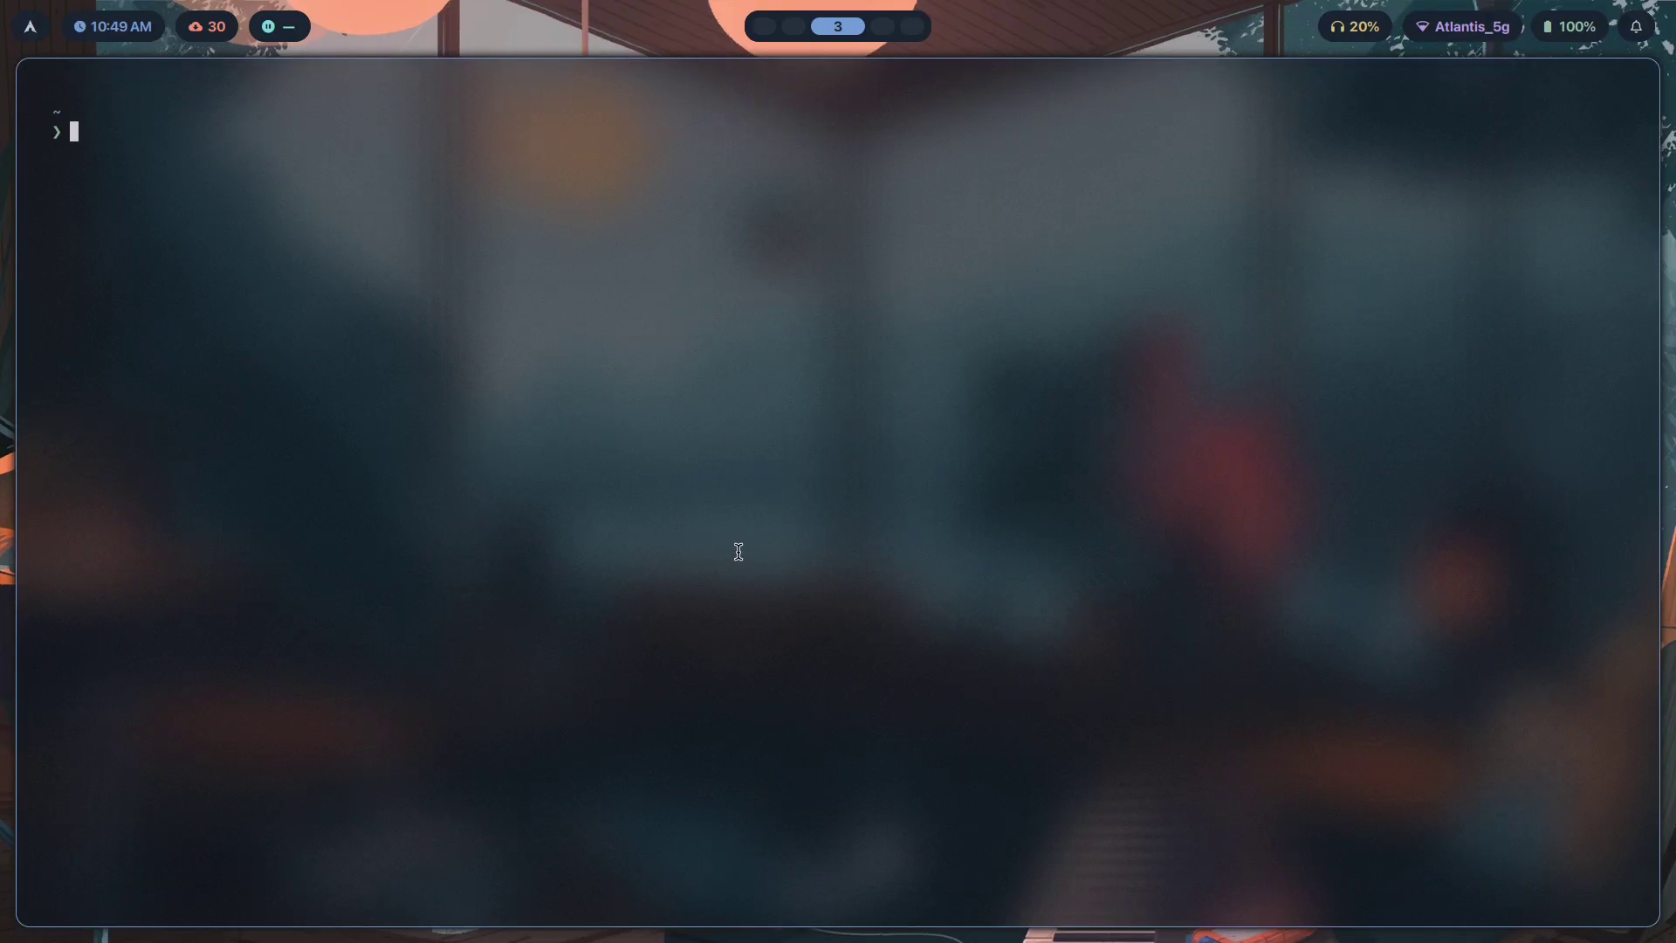
Tile several kitty terminals in the master layout, move one into the left column, close them, and return to workspace 2.
key("super+Return")
key("super+Return")
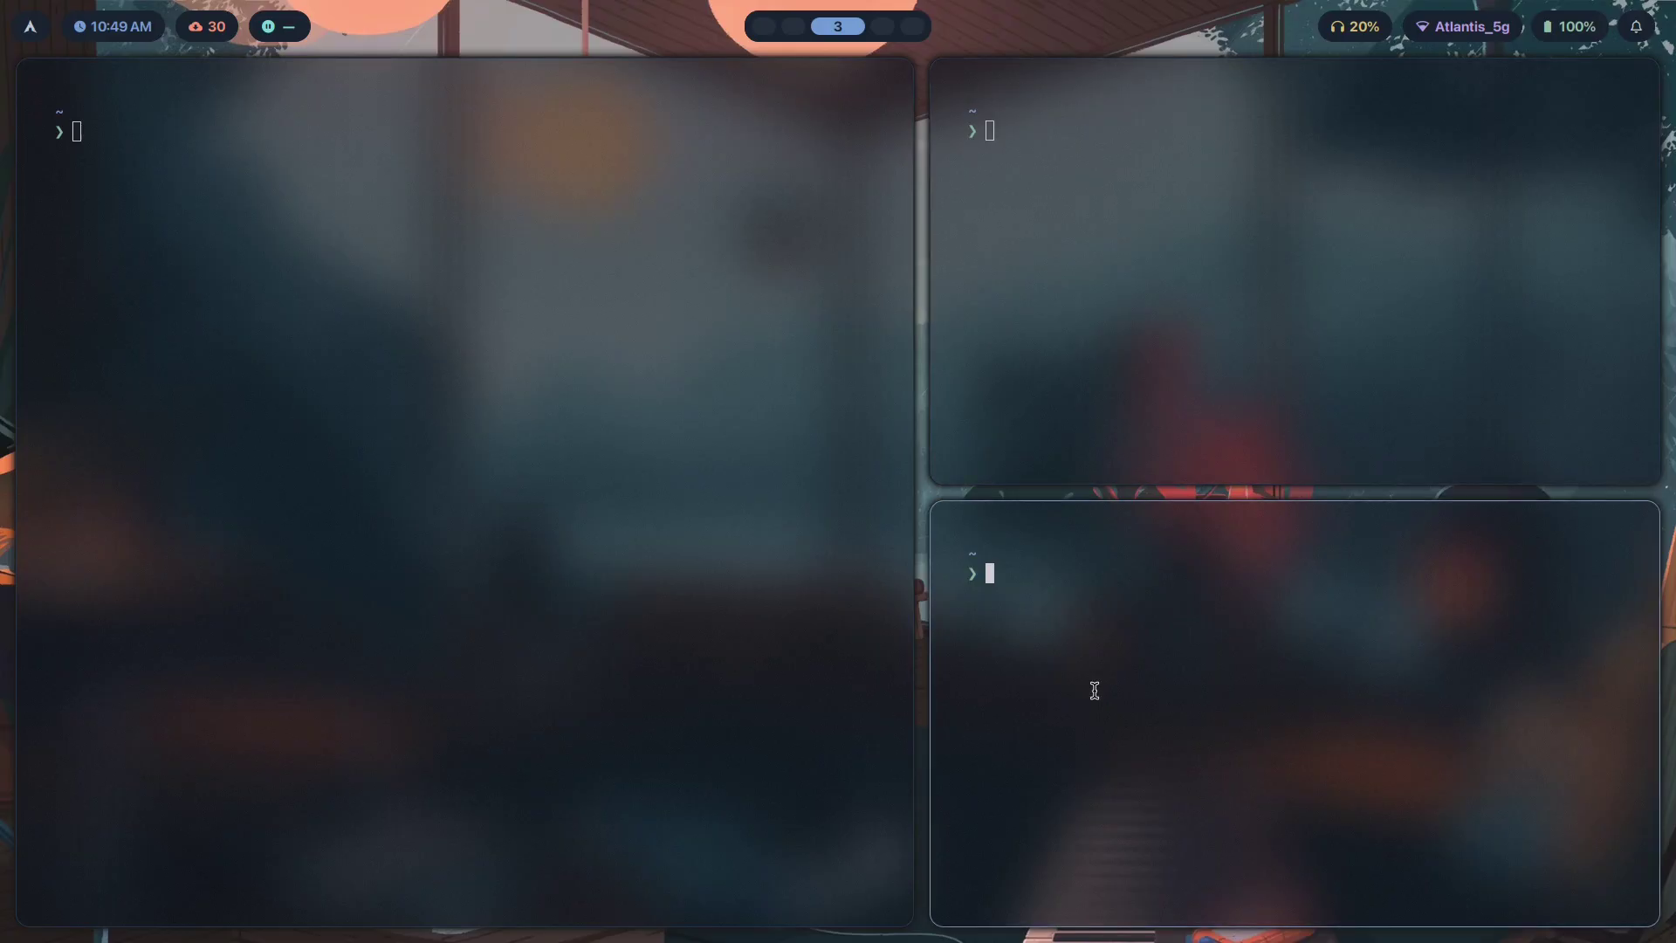
key("super+shift+Left")
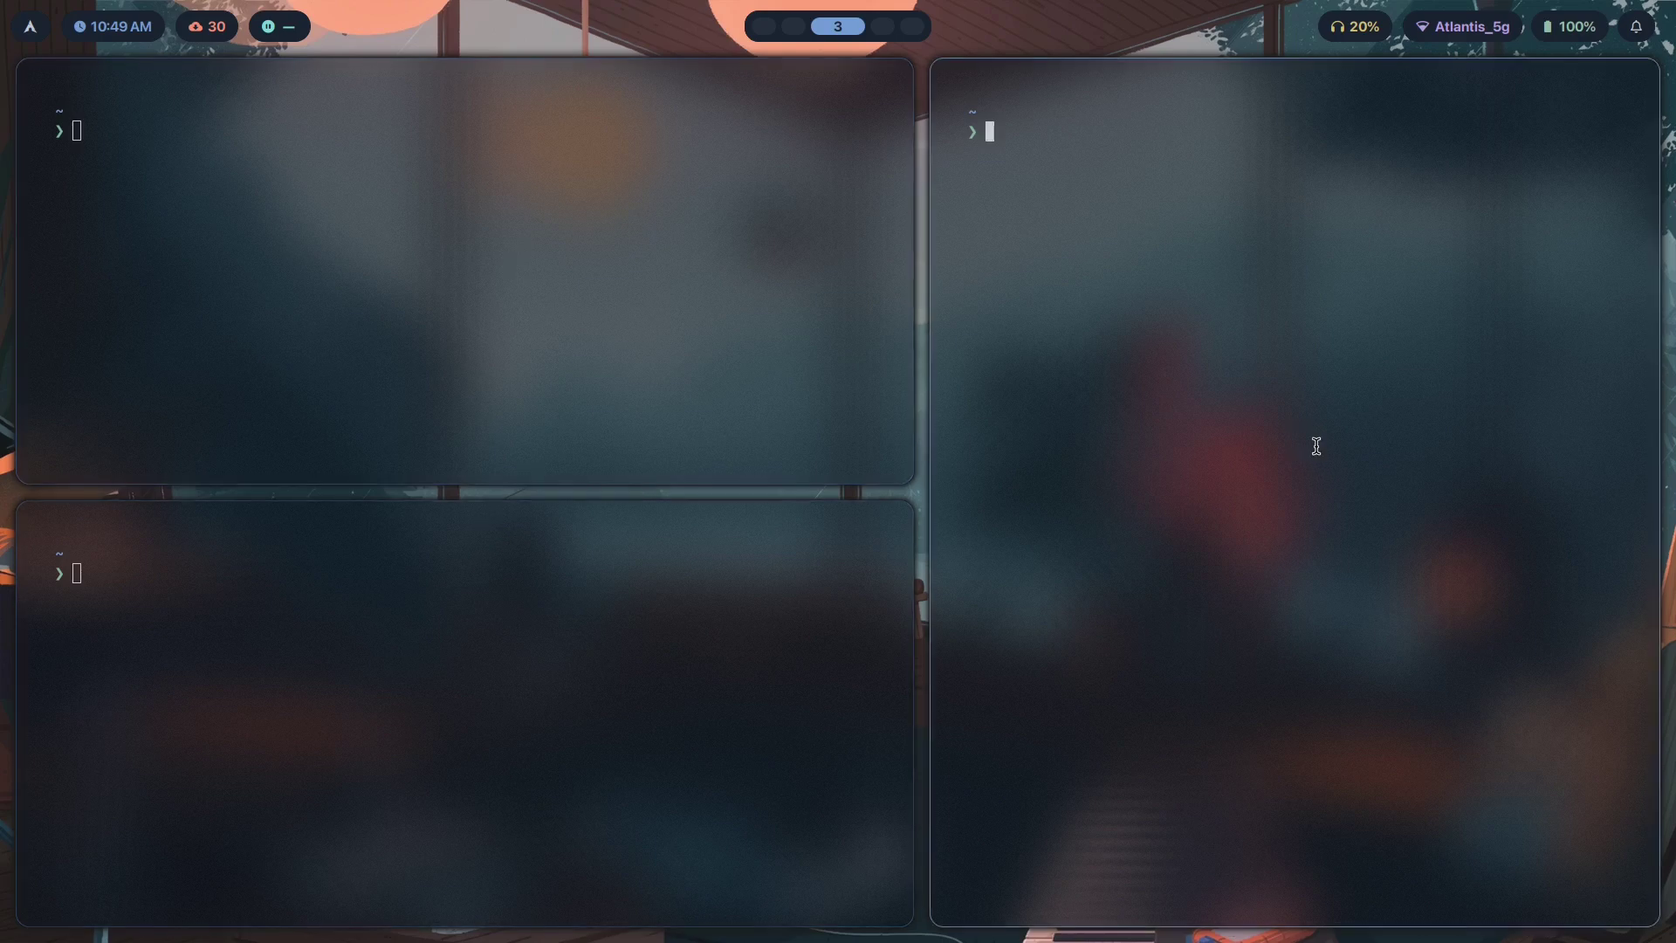
key("super+Return")
key("super+Return")
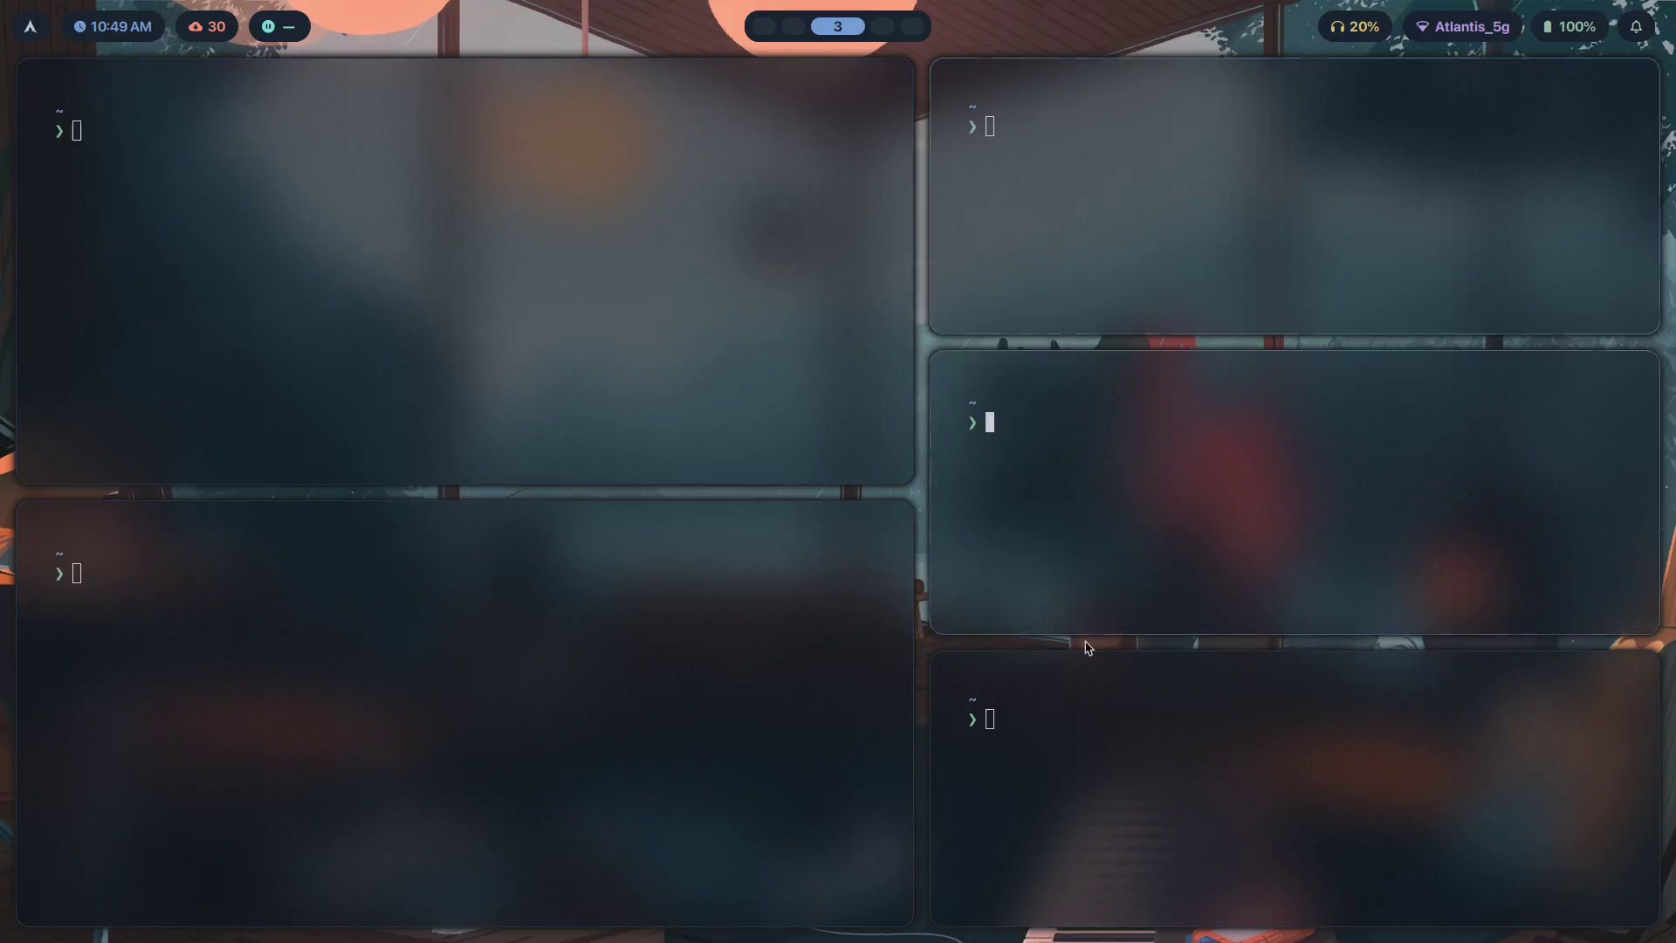
key("super+q")
key("super+q")
key("super+q")
key("super+q")
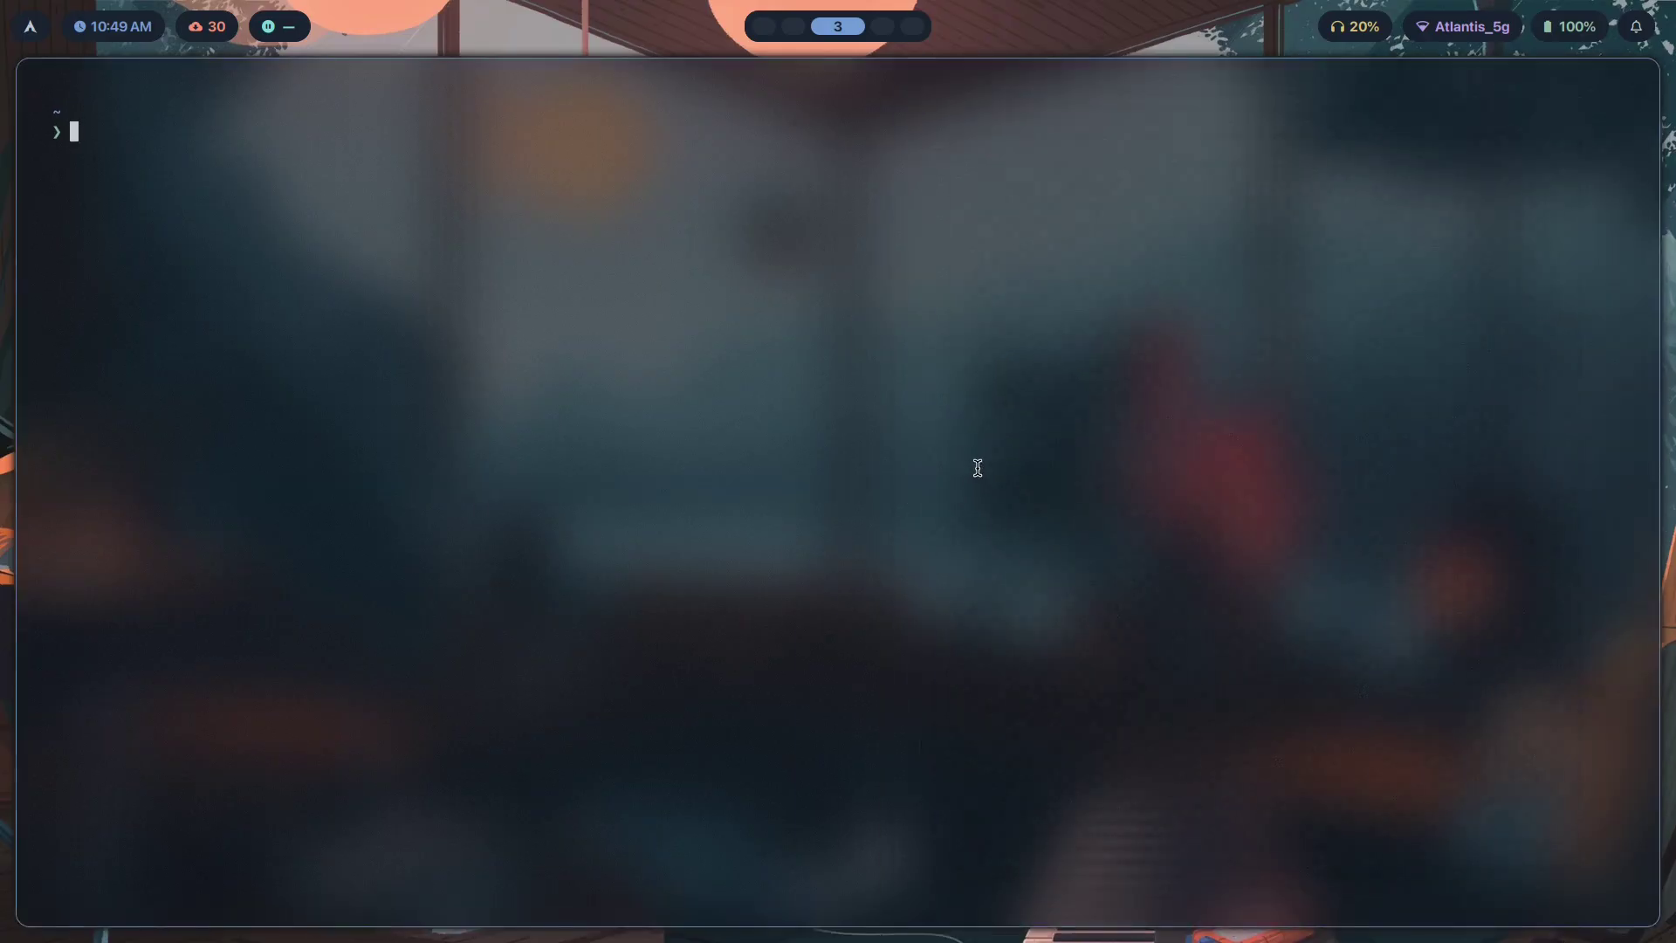
key("super+q")
key("super+2")
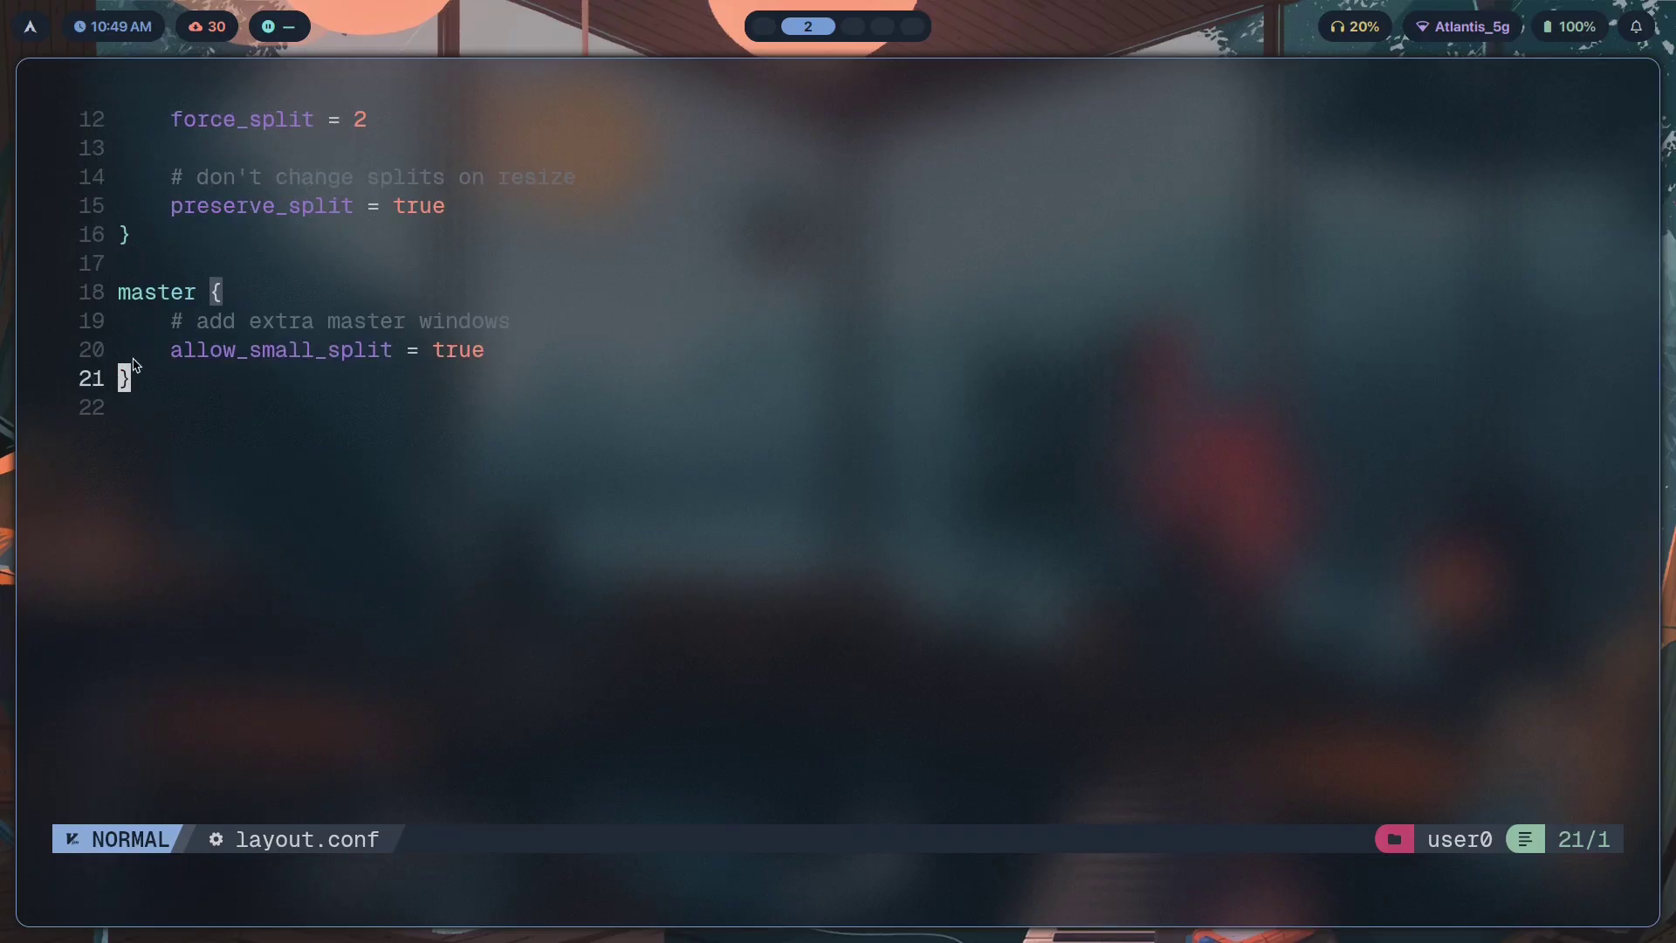
Review layout.conf's master section by highlighting its heading and line 20.
key("j")
left_click_drag(216, 302, 121, 298)
left_click(175, 375)
left_click_drag(494, 351, 163, 354)
left_click(187, 378)
scroll(535, 580, "up", 4)
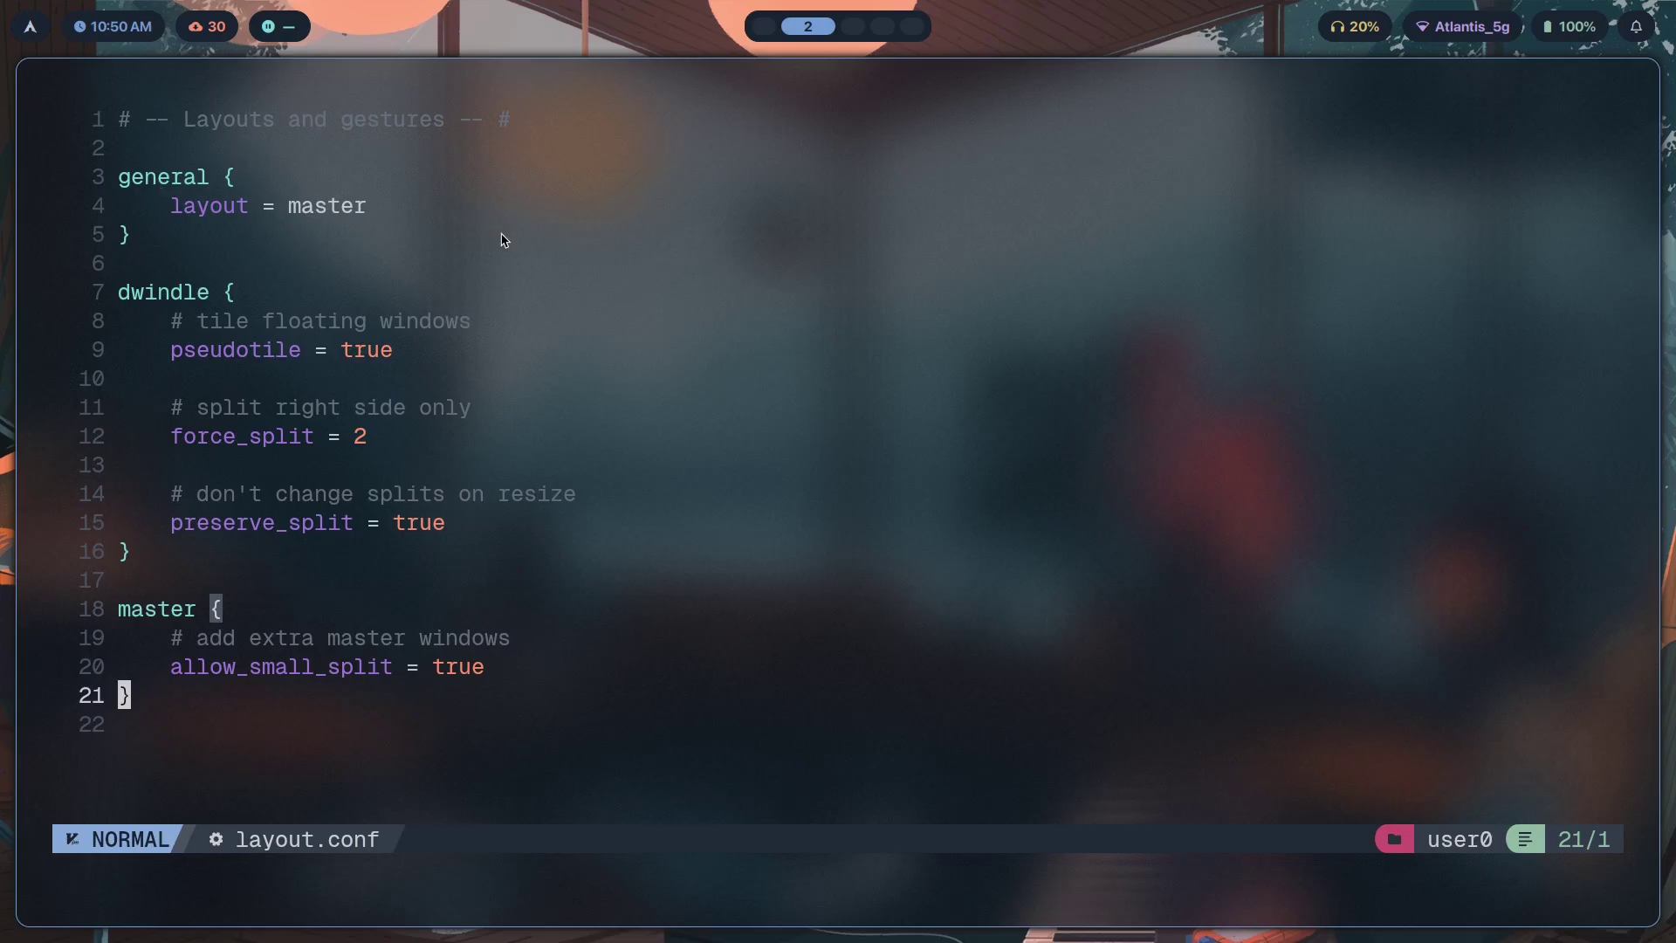
Change the layout on line 4 from master to dwindle, save layout.conf, and go to workspace 3.
left_click(295, 209)
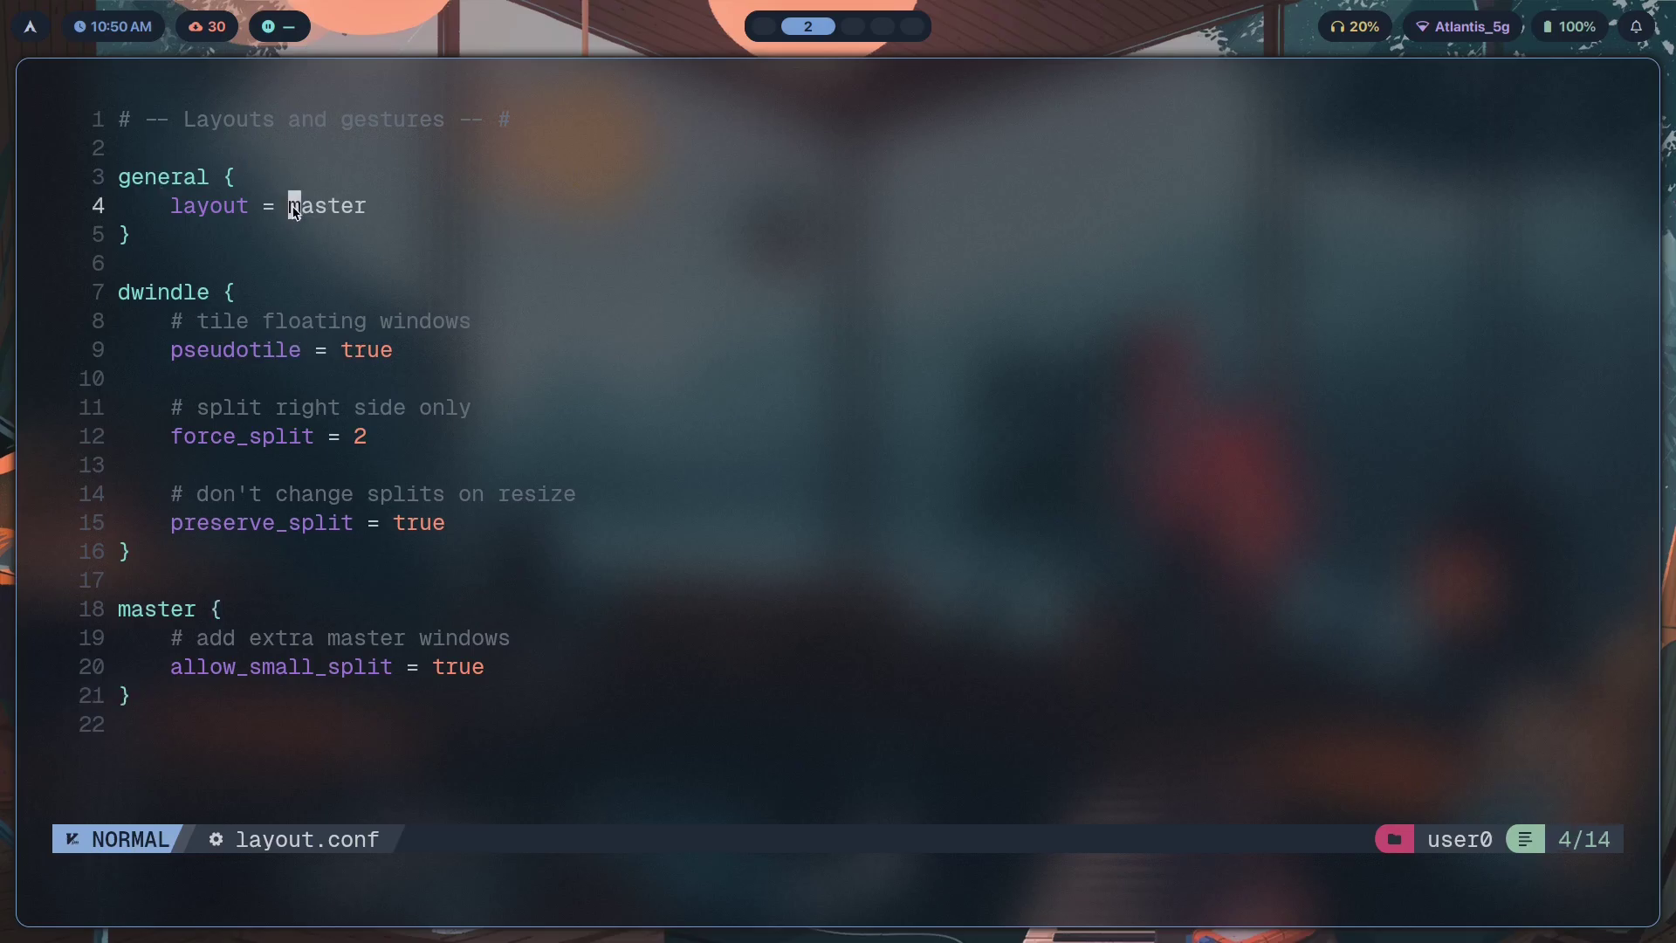
type("wdwindle")
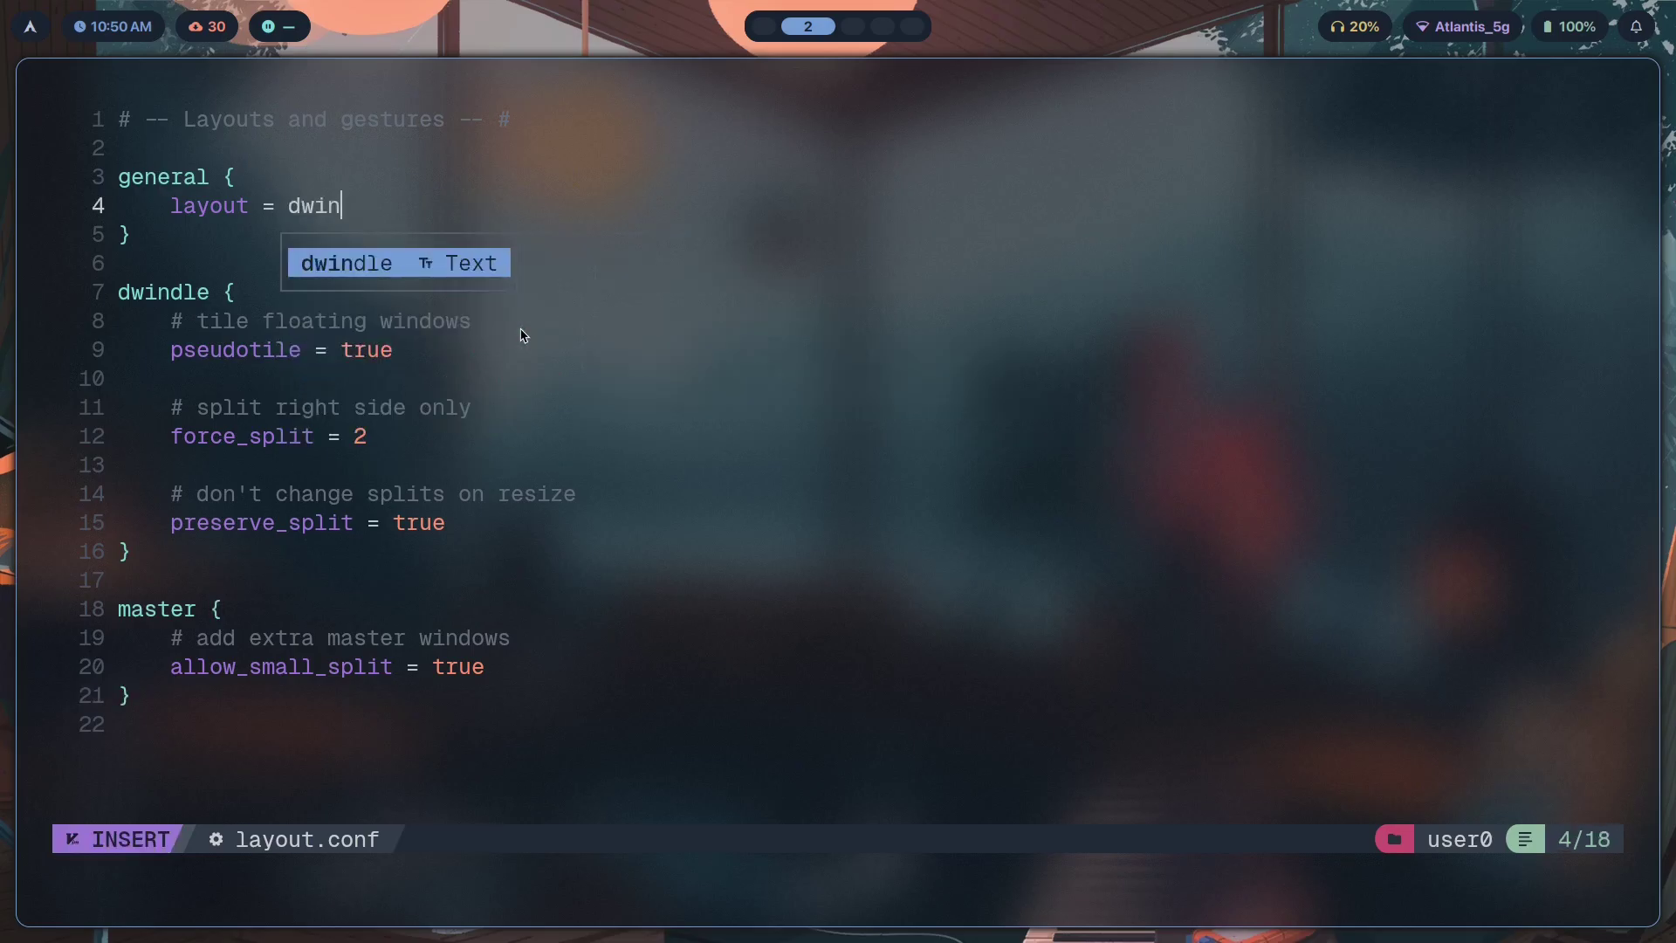
key("Escape")
type(":w")
key("Return")
key("super+3")
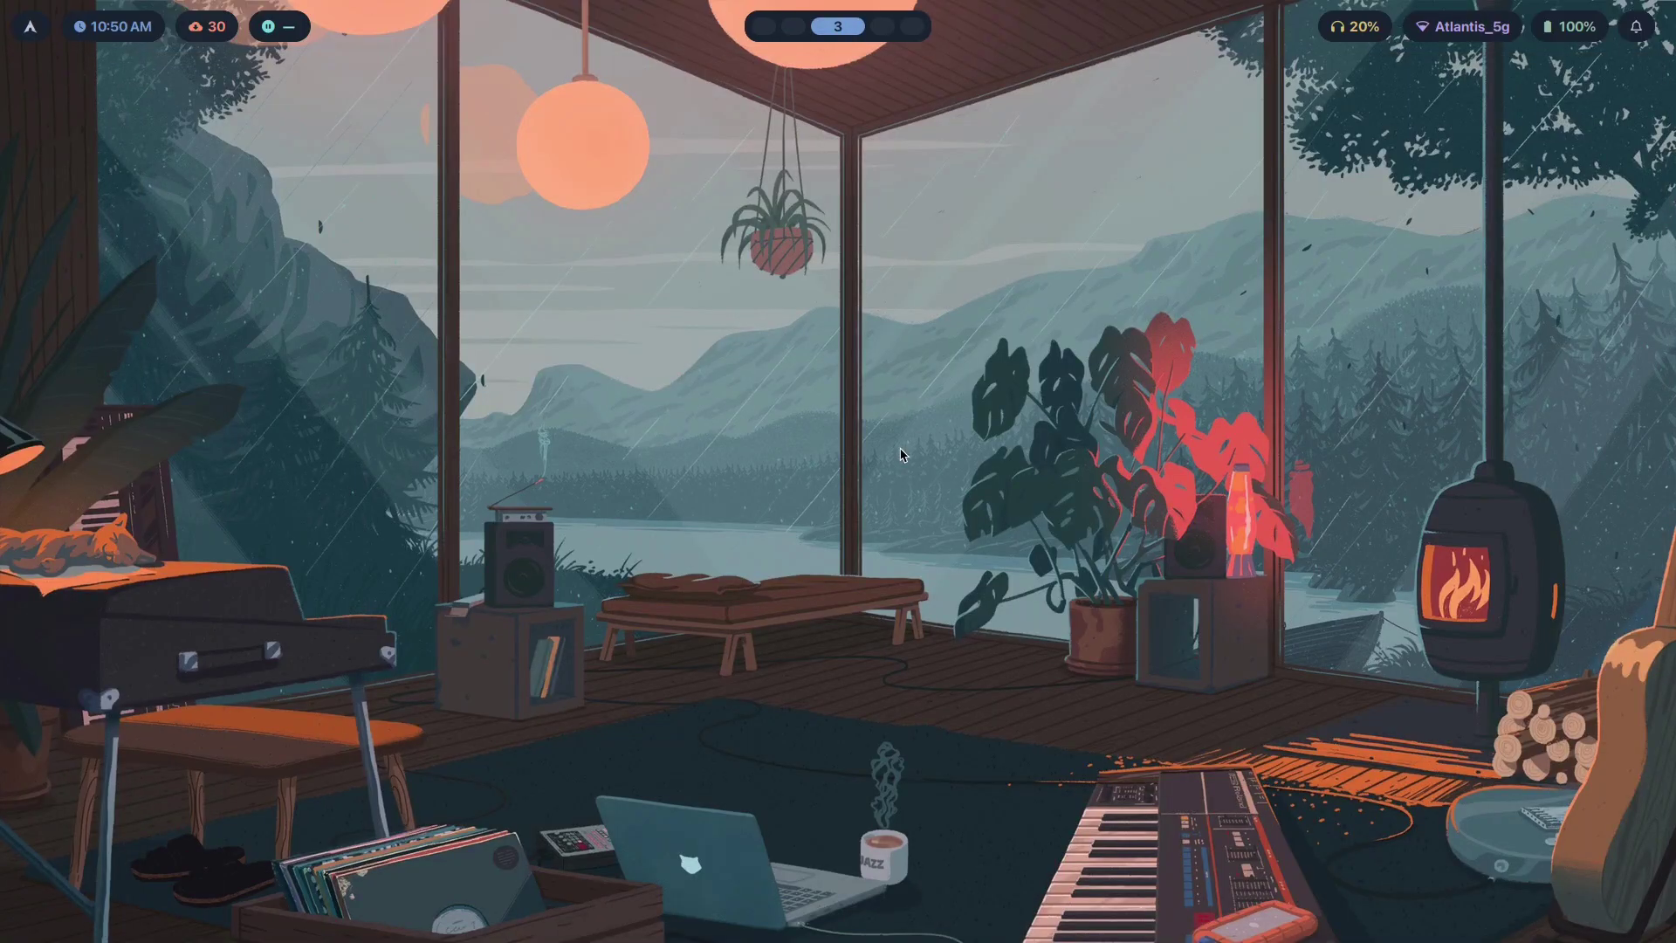
Open and close several terminals on workspace 3 to test dwindle tiling.
key("super+Return")
key("super+Return")
key("super+Return")
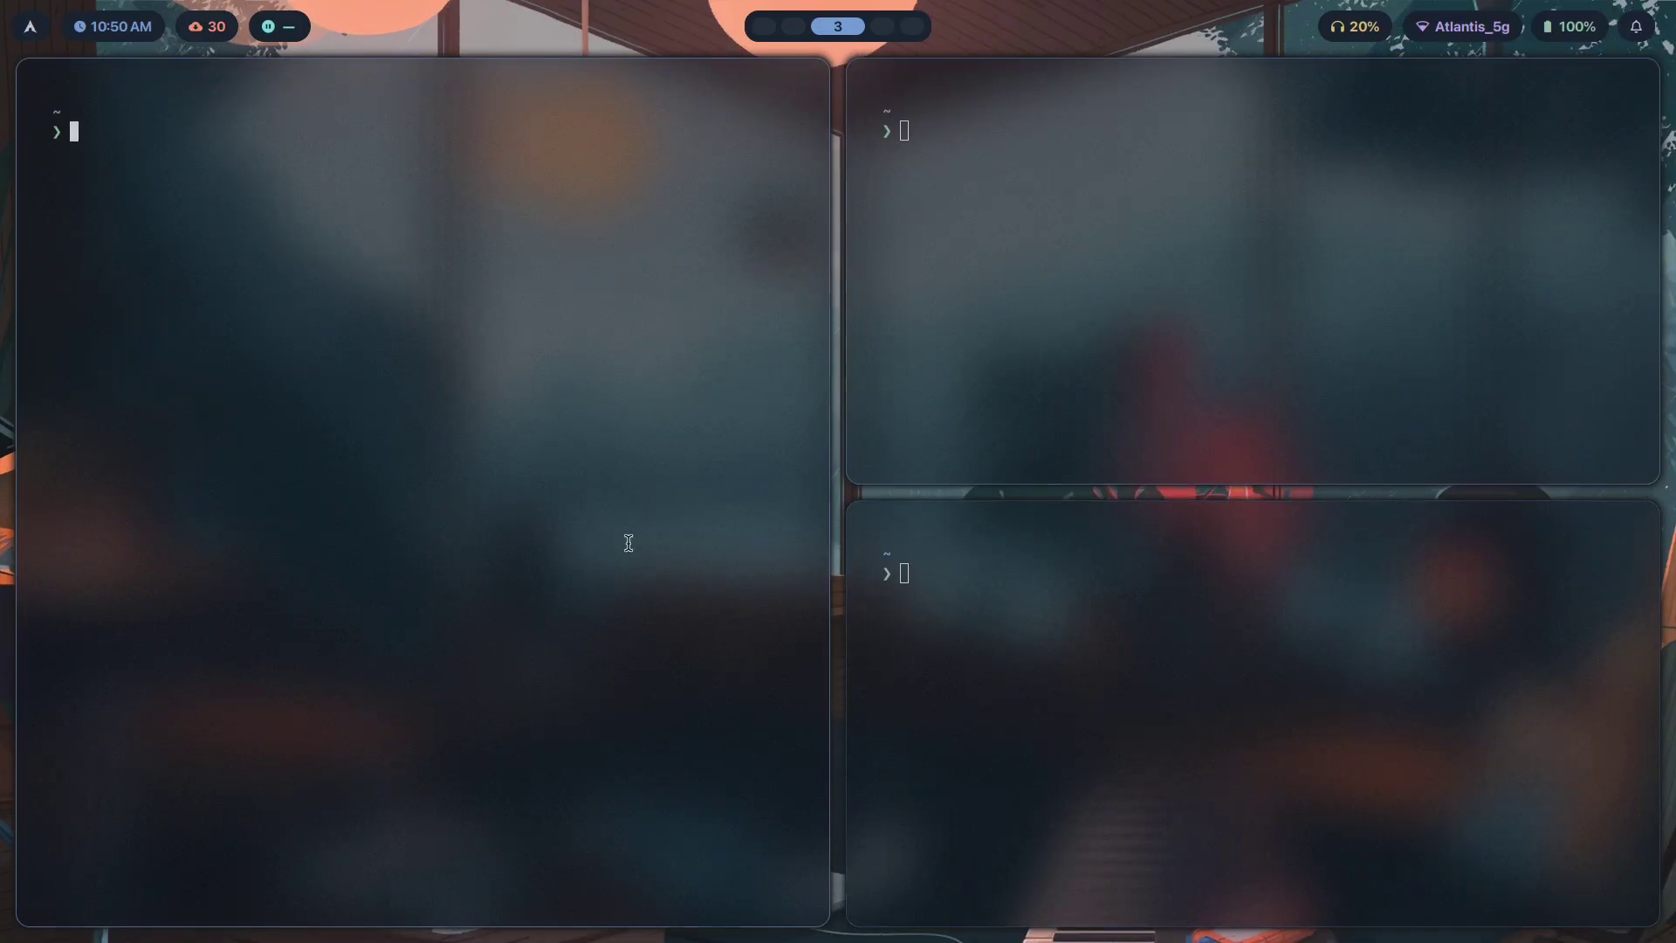
key("super+Return")
key("super+Return")
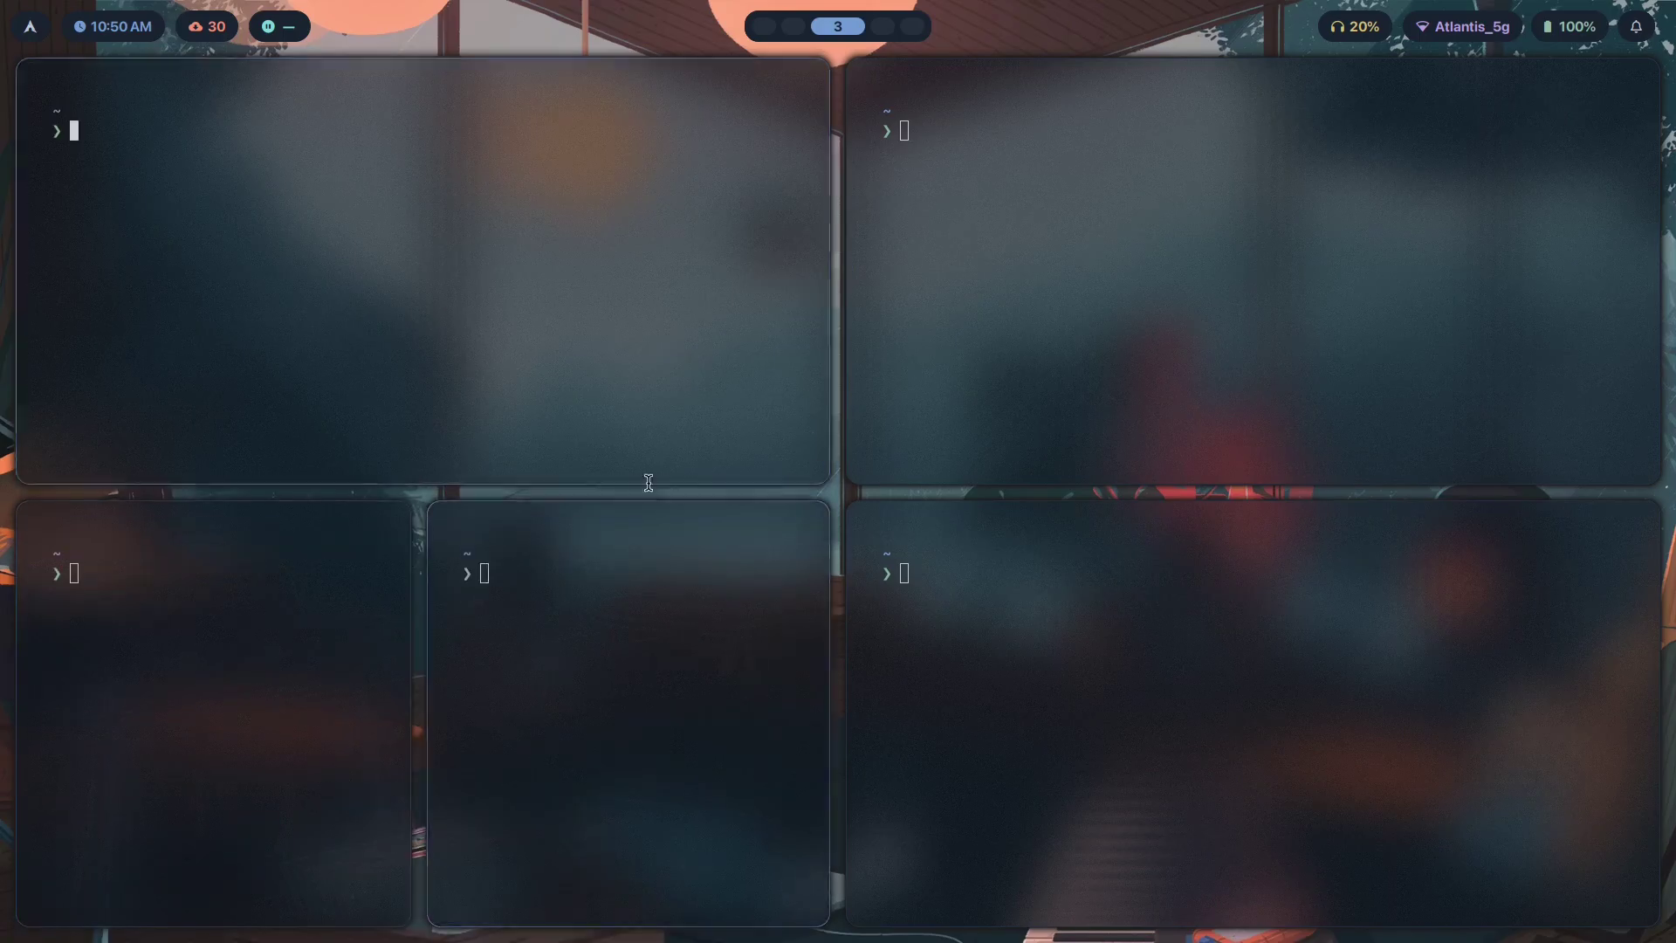
key("super+q")
key("super+q")
key("super+q")
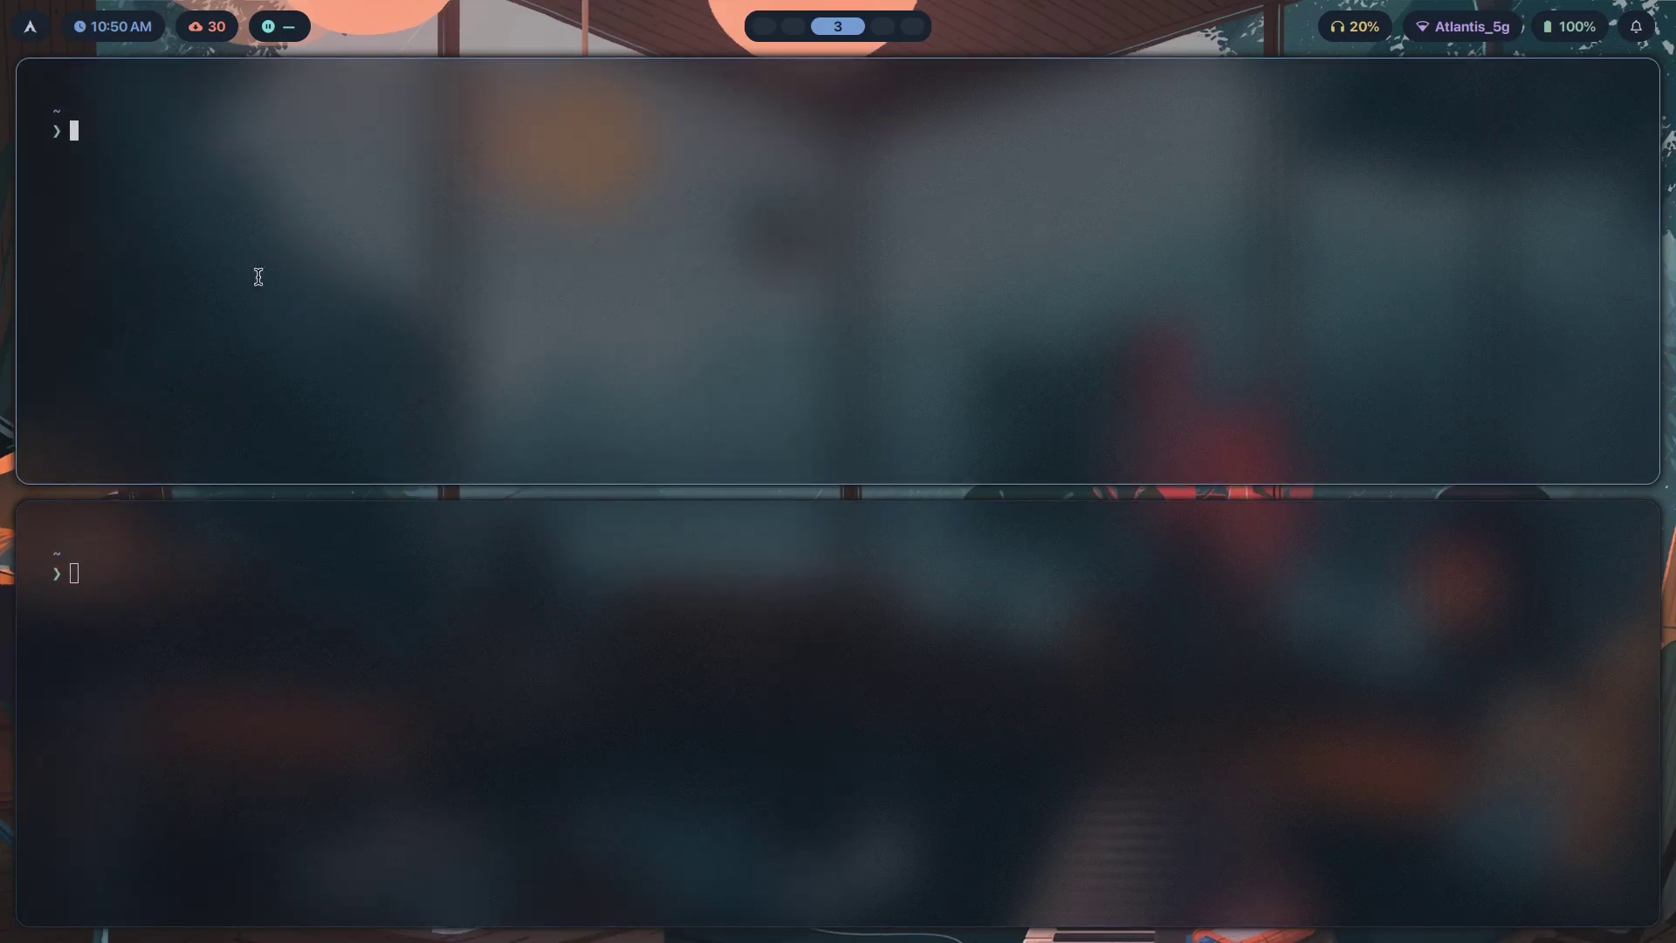
key("super+q")
key("super+q")
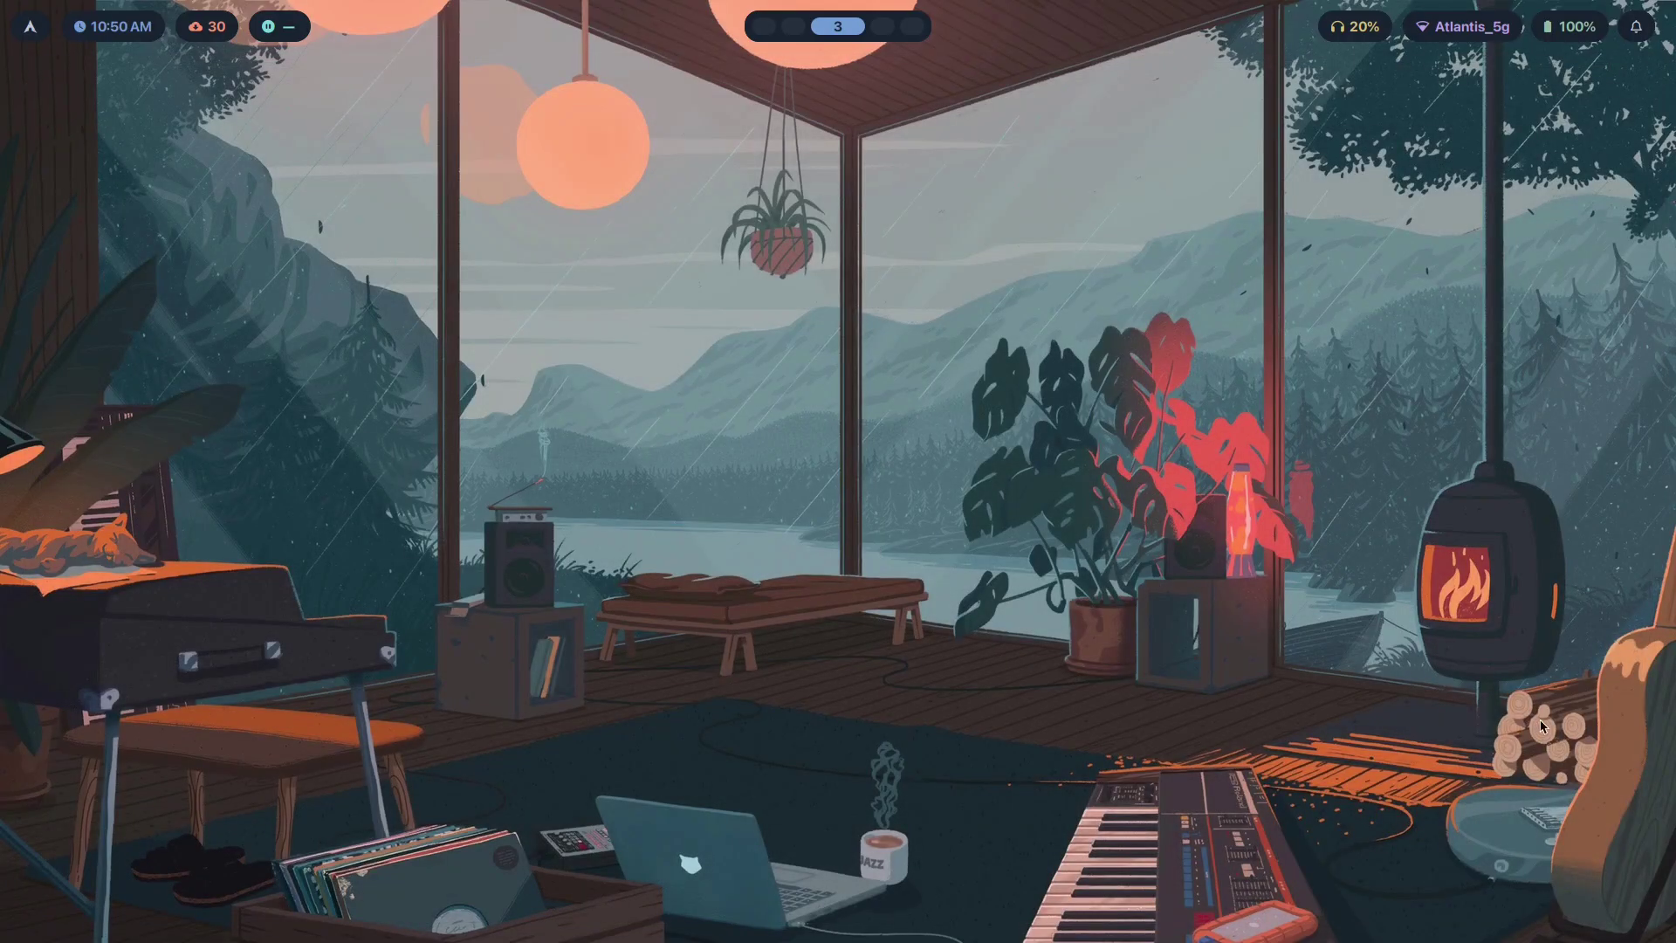
key("super+Return")
key("super+Return")
key("super+Return")
key("super+Return")
key("super+Return")
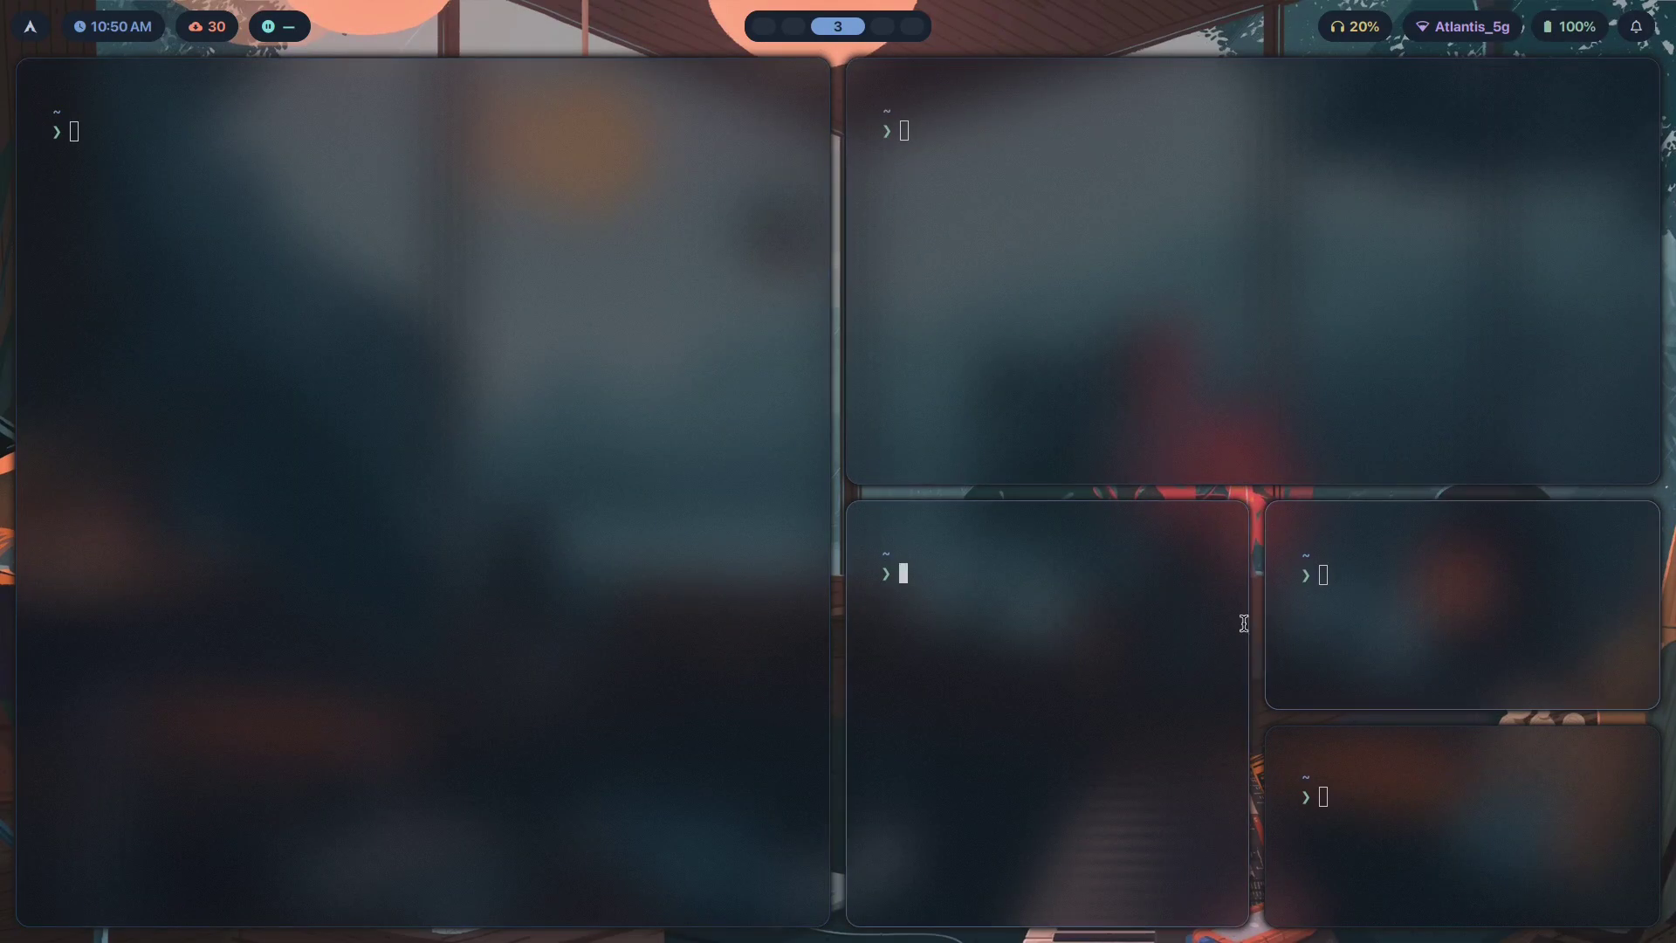
key("super+q")
key("super+q")
key("super+q")
key("super+q")
key("super+q")
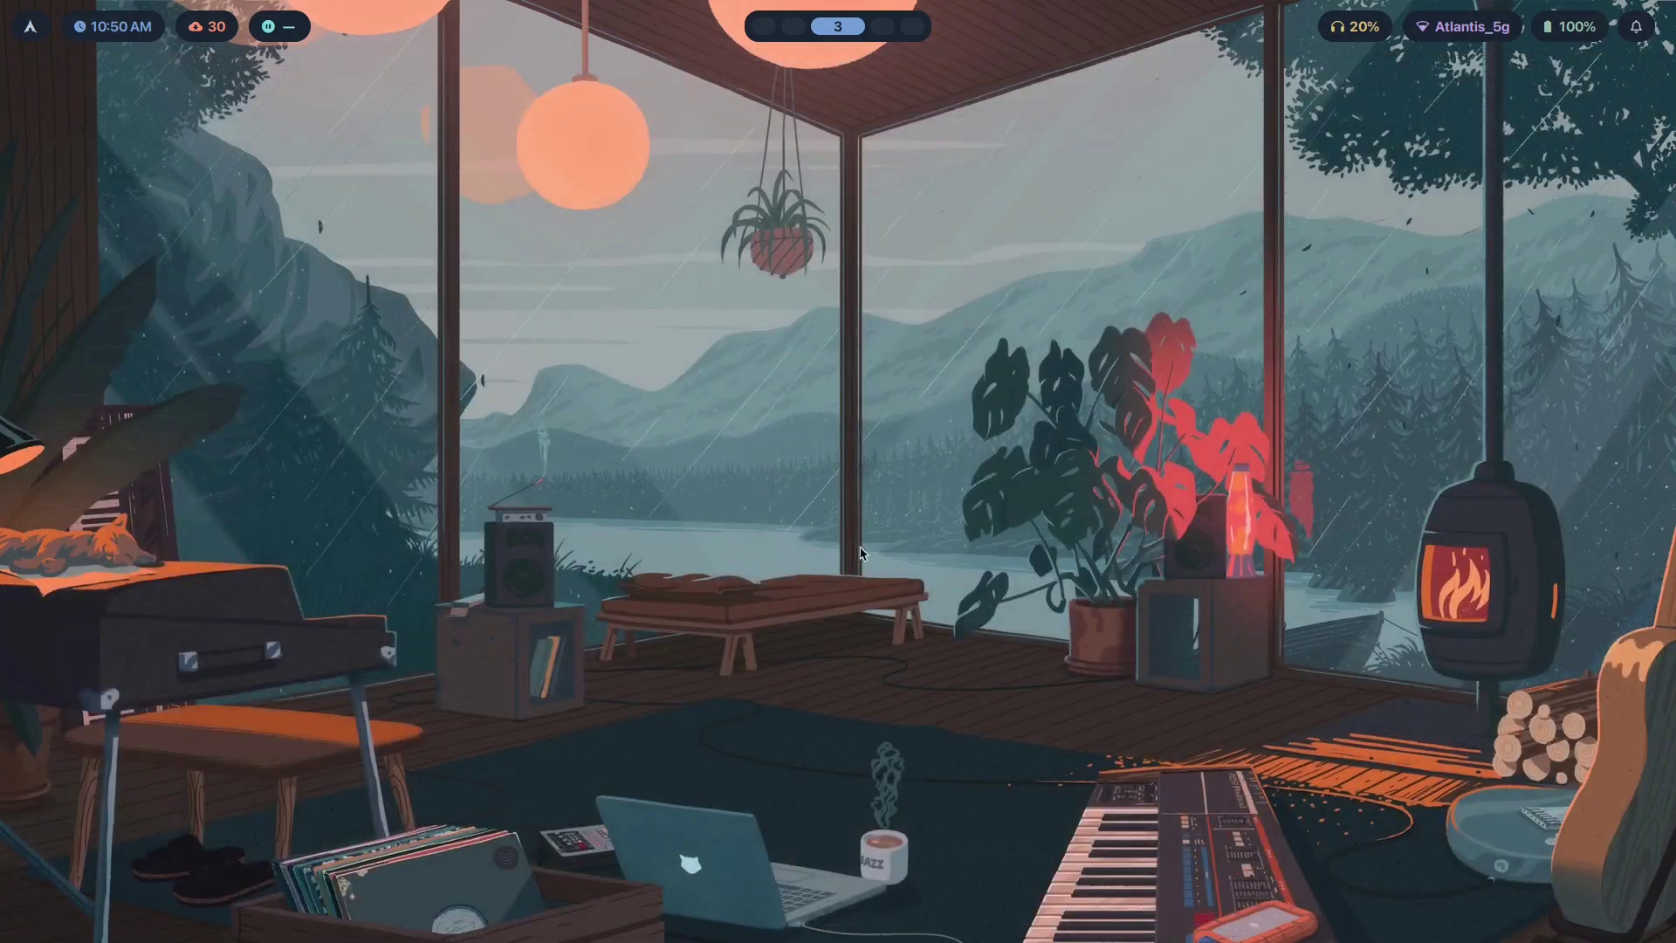
Back on workspace 2, set the layout back to master and save layout.conf.
key("super+2")
type("bcemaster")
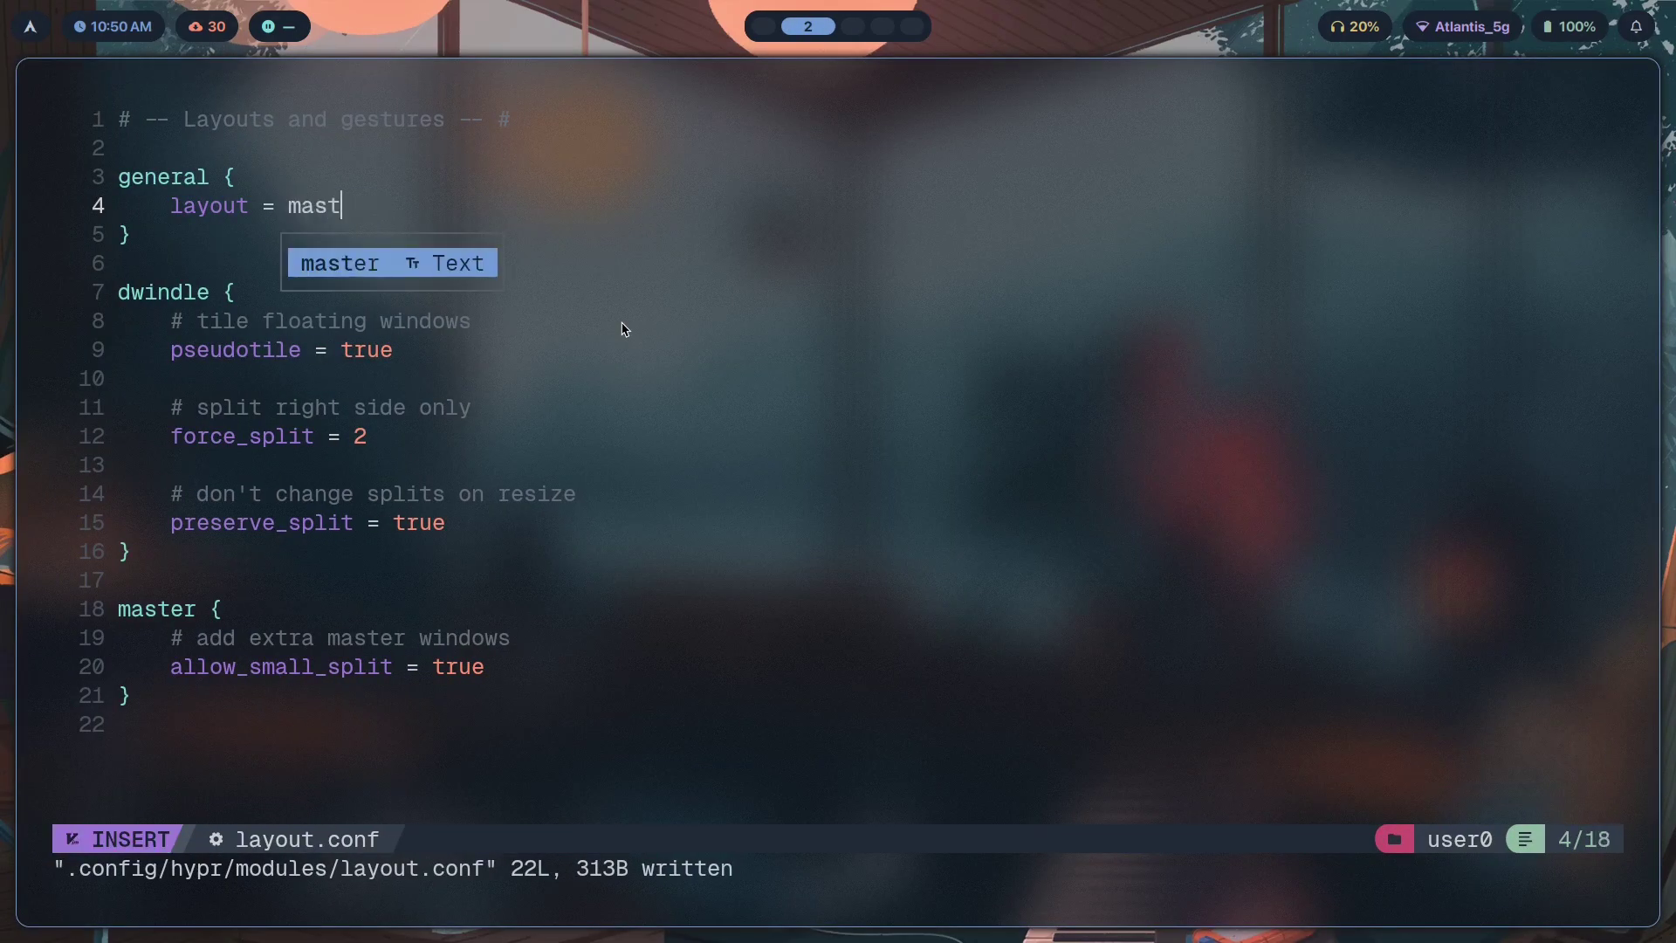
key("Escape")
type("j:w")
key("Return")
scroll(552, 307, "down", 3)
left_click(458, 439)
key("super+1")
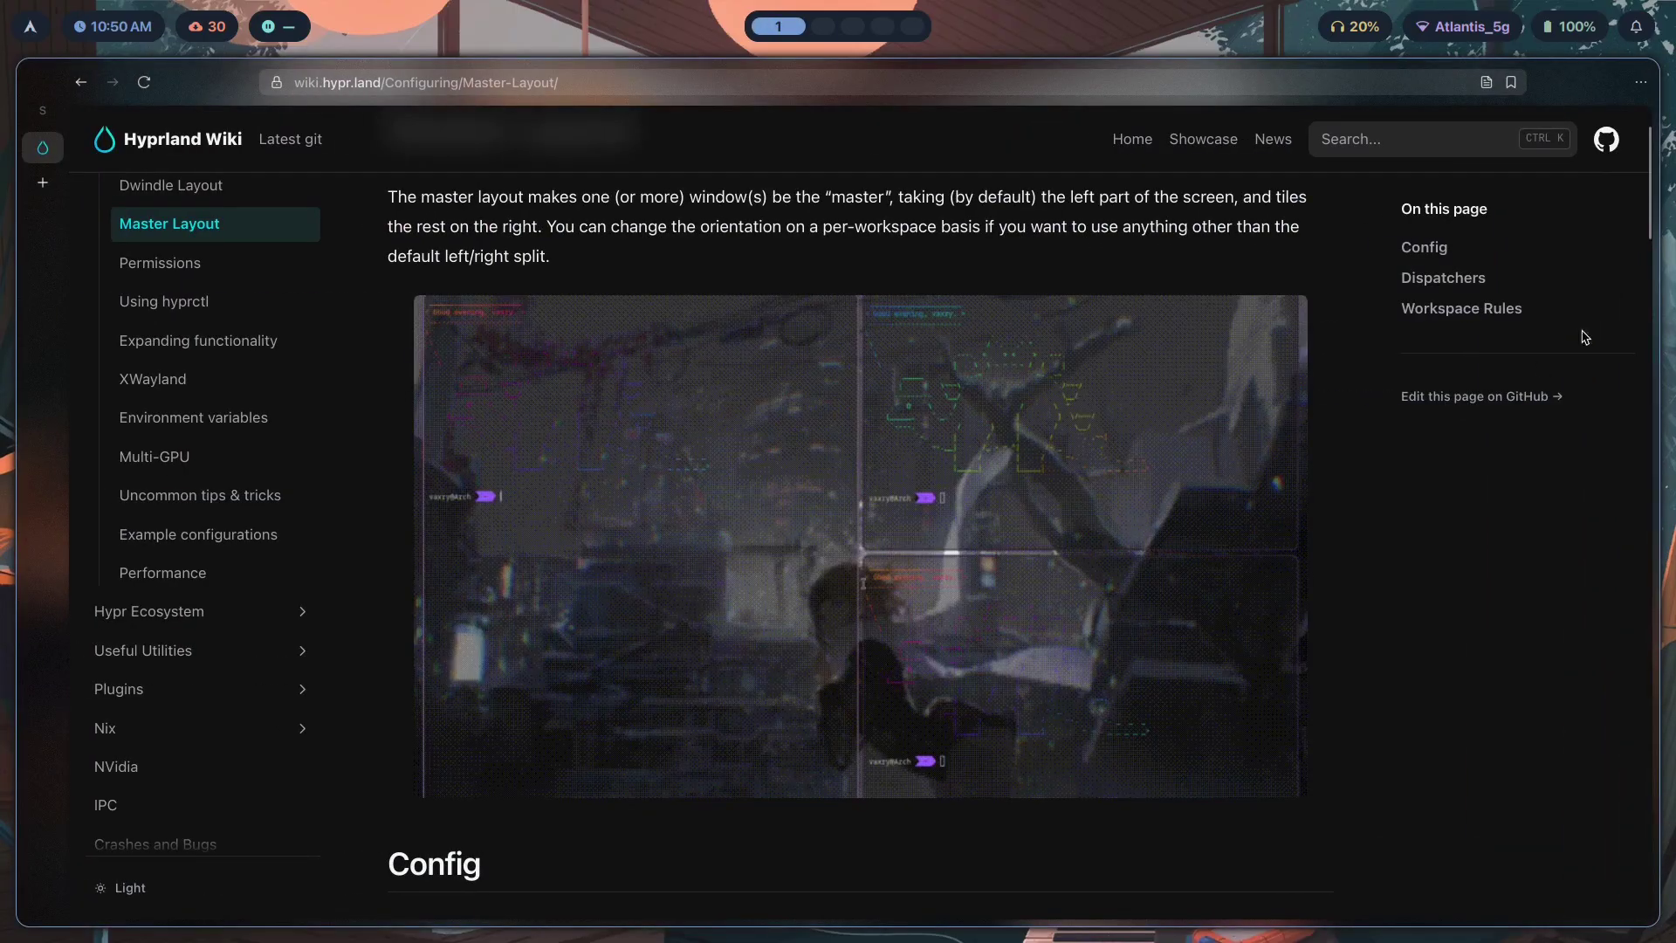
scroll(1649, 191, "down", 10)
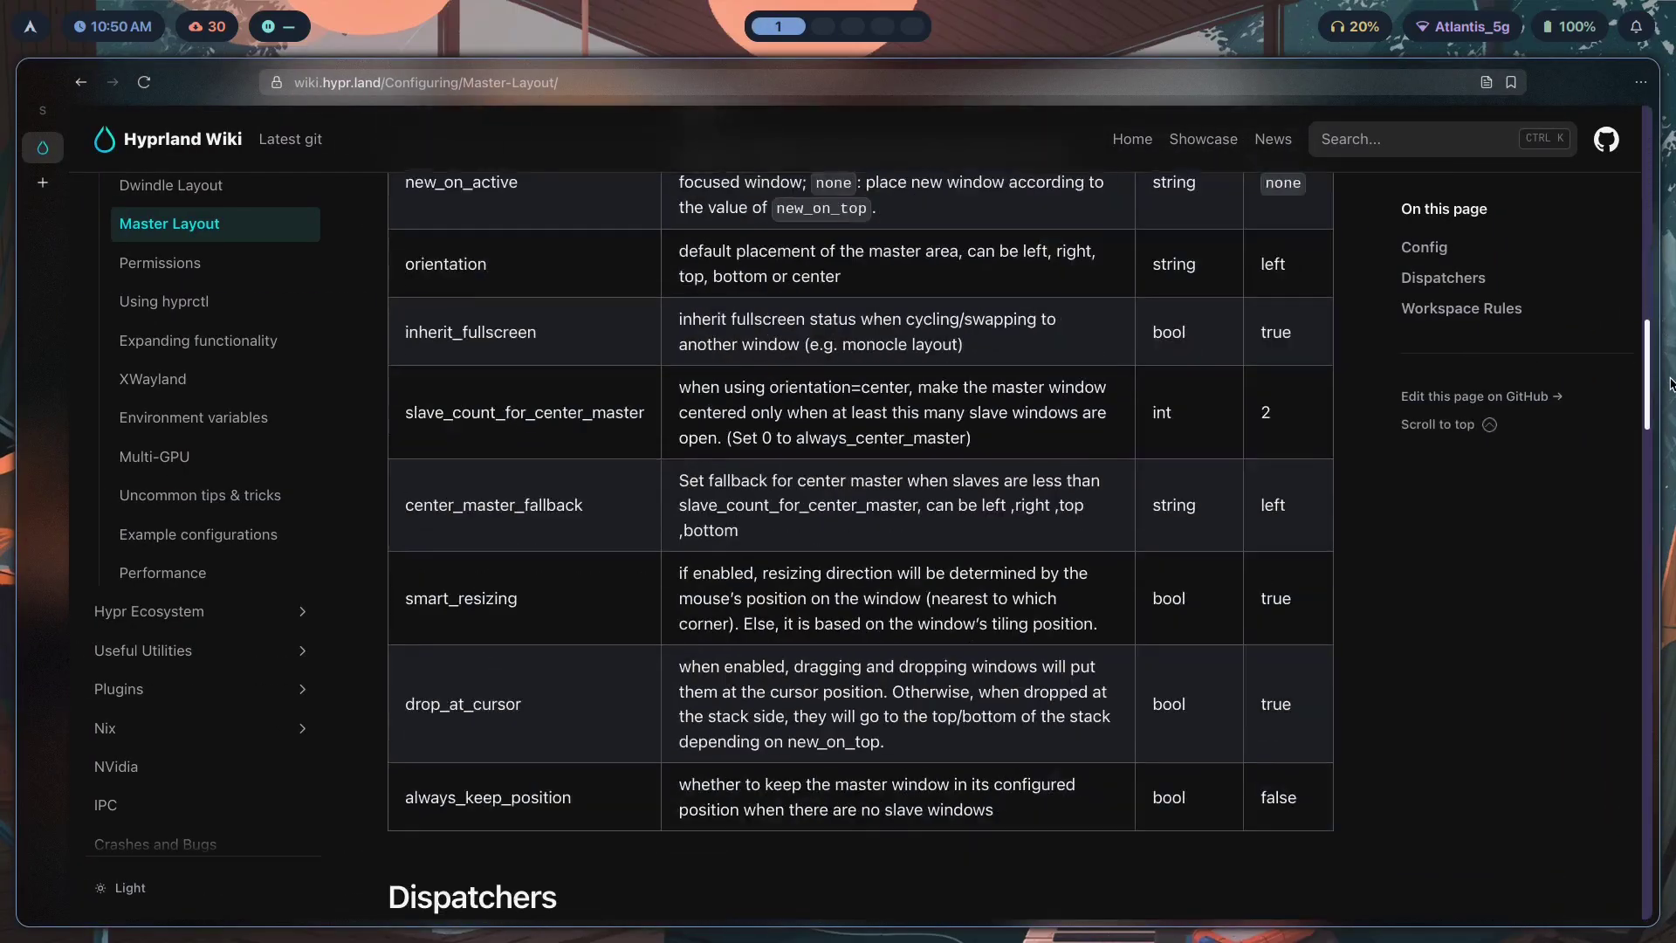
scroll(487, 479, "up", 3)
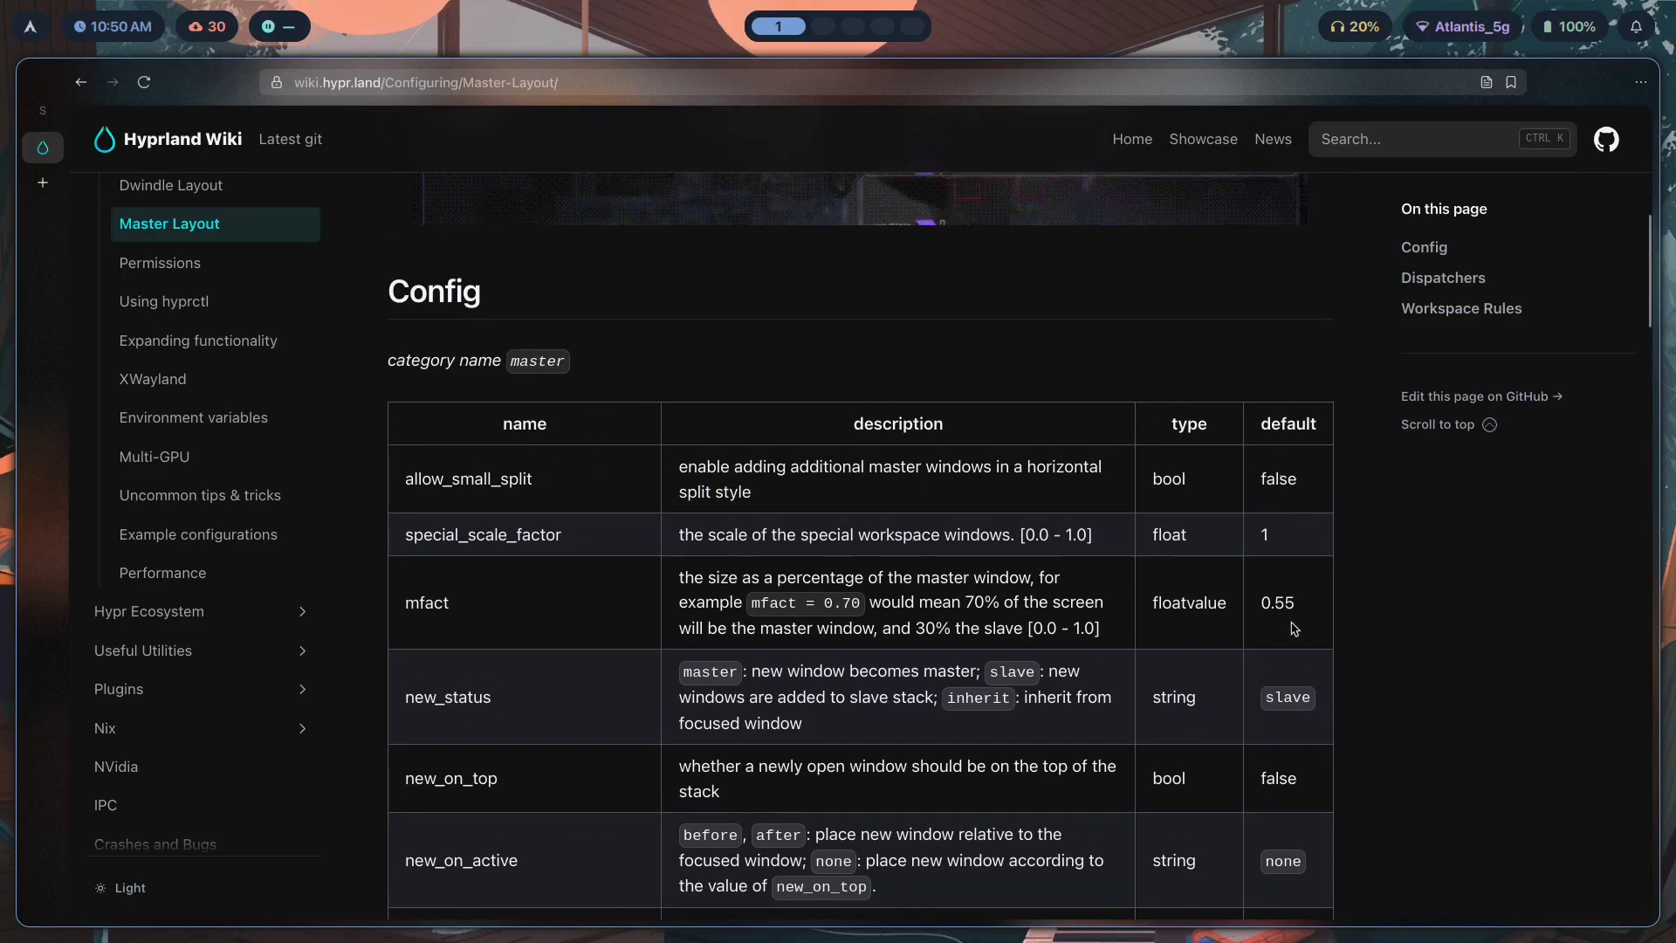
key("super+2")
key("super+1")
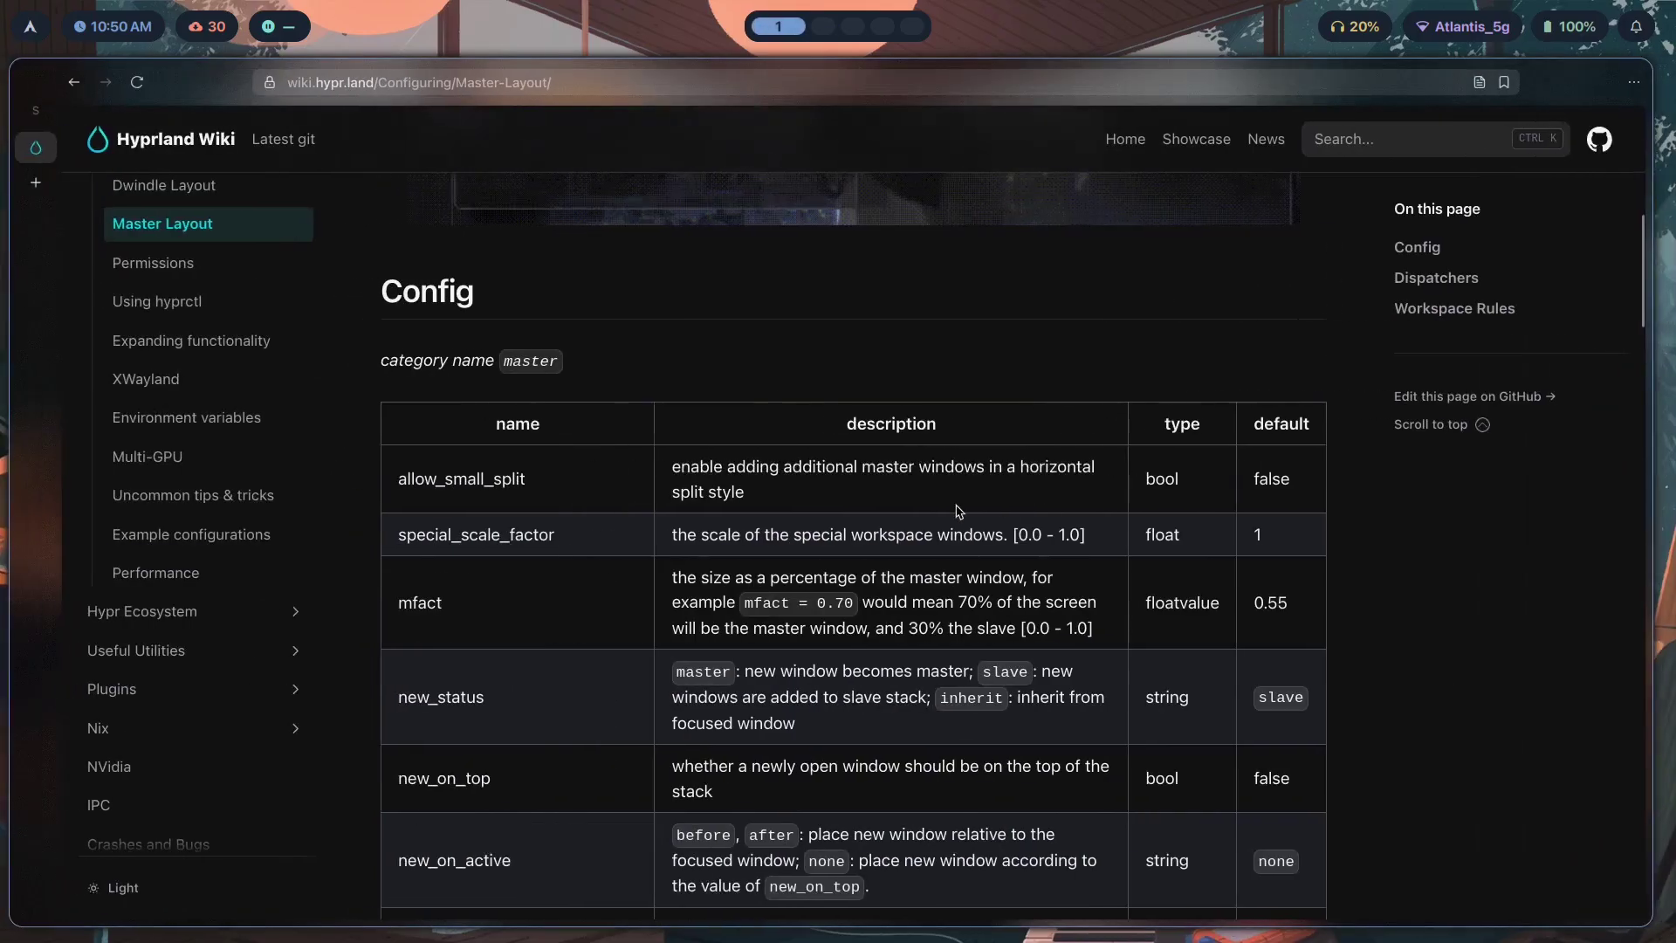
scroll(958, 513, "down", 3)
scroll(789, 527, "up", 3)
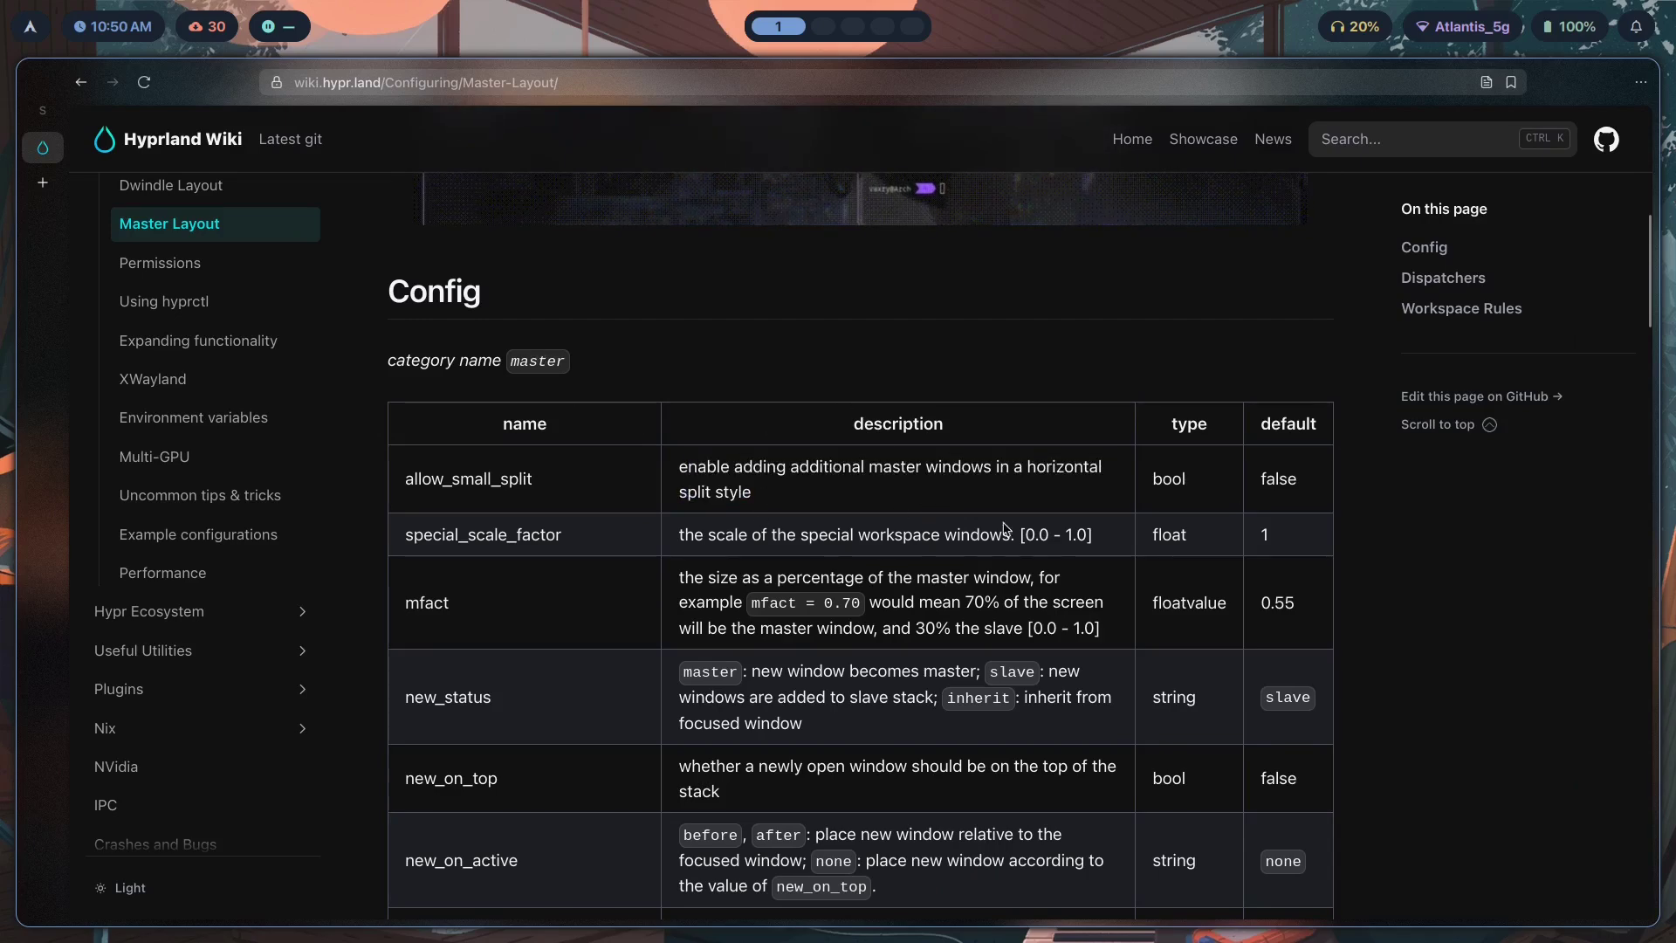
scroll(586, 358, "down", 2)
scroll(586, 358, "up", 1)
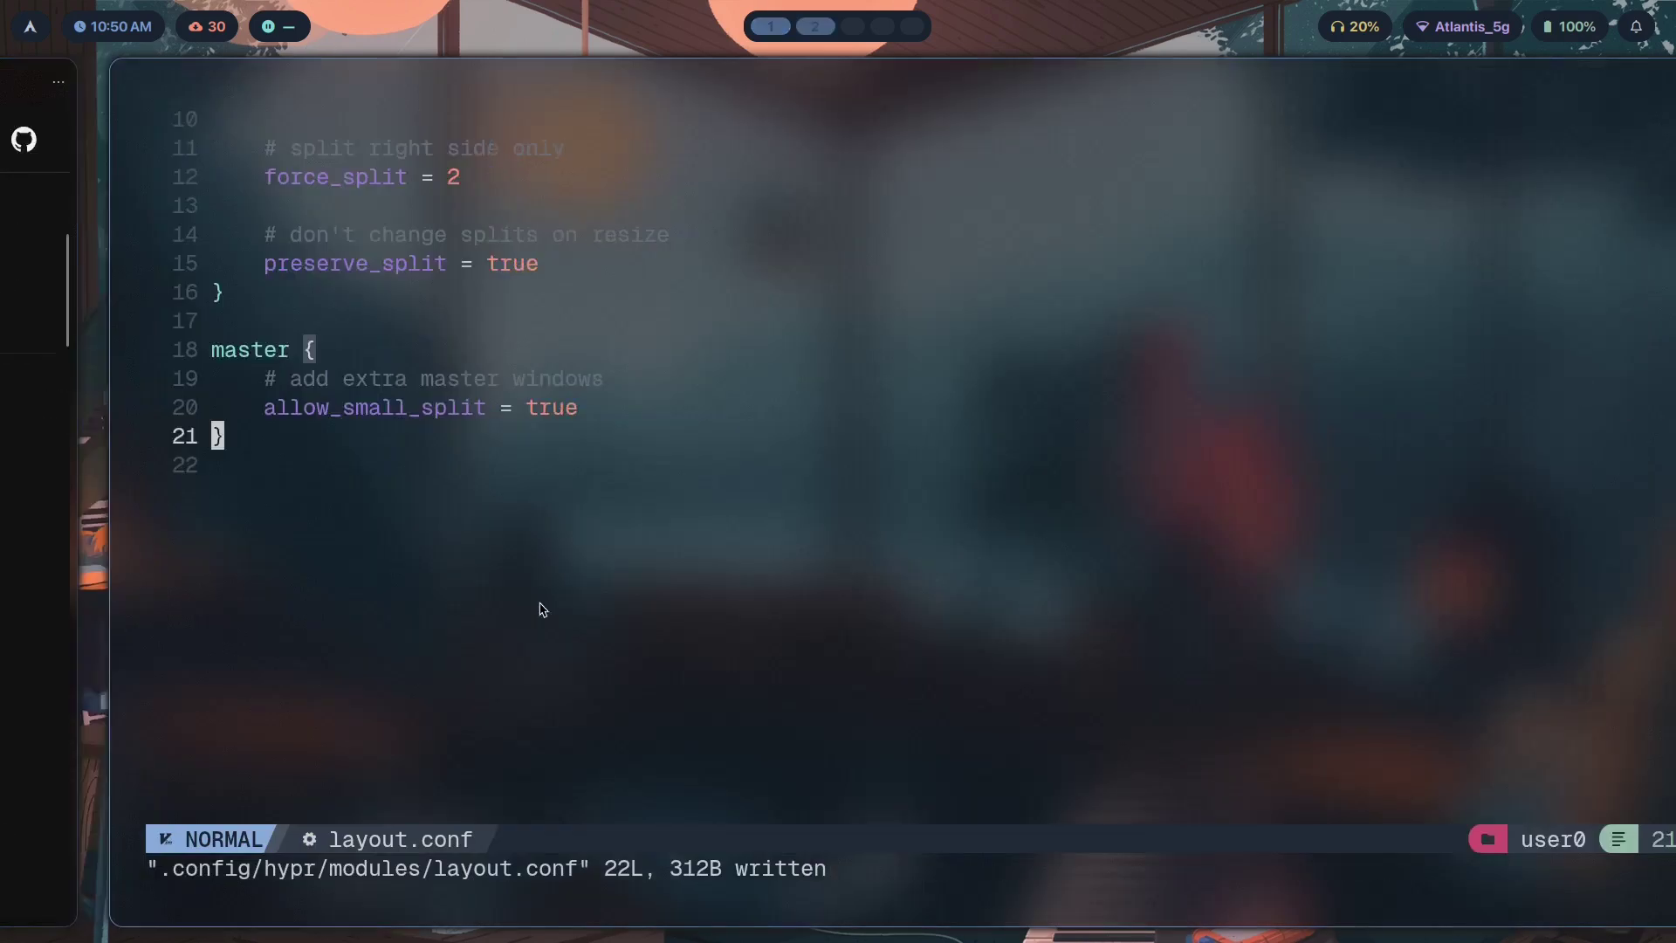
On workspace 2, change allow_small_split to false and save layout.conf.
key("super+2")
left_click(218, 410)
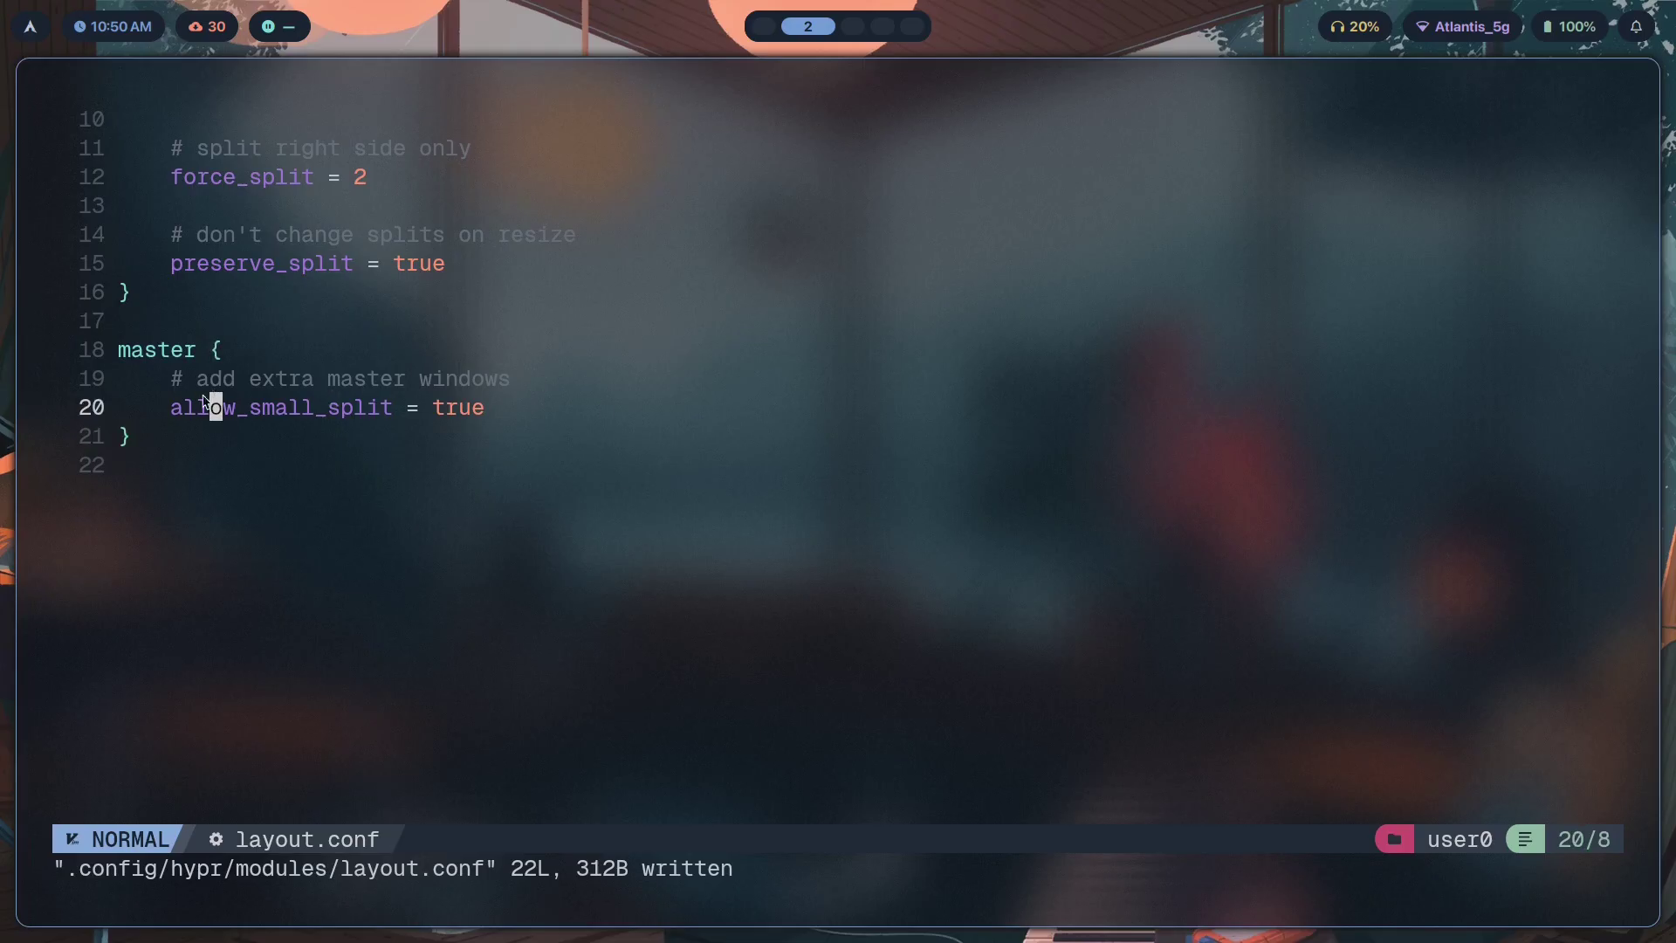
left_click_drag(518, 409, 177, 410)
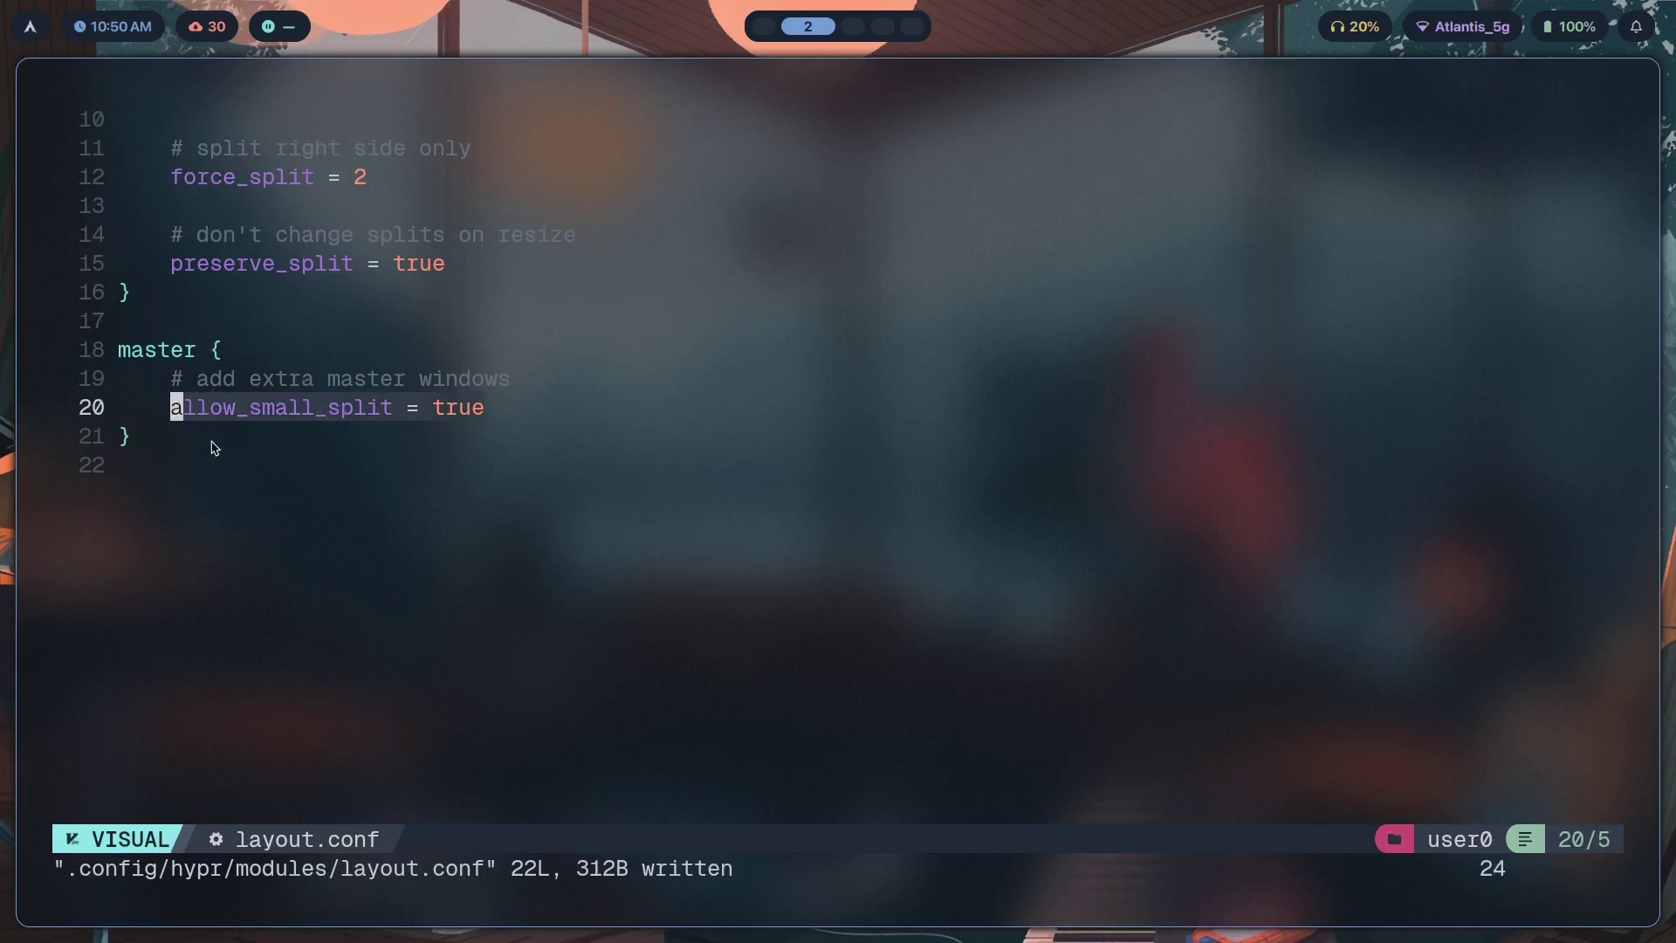
left_click(228, 447)
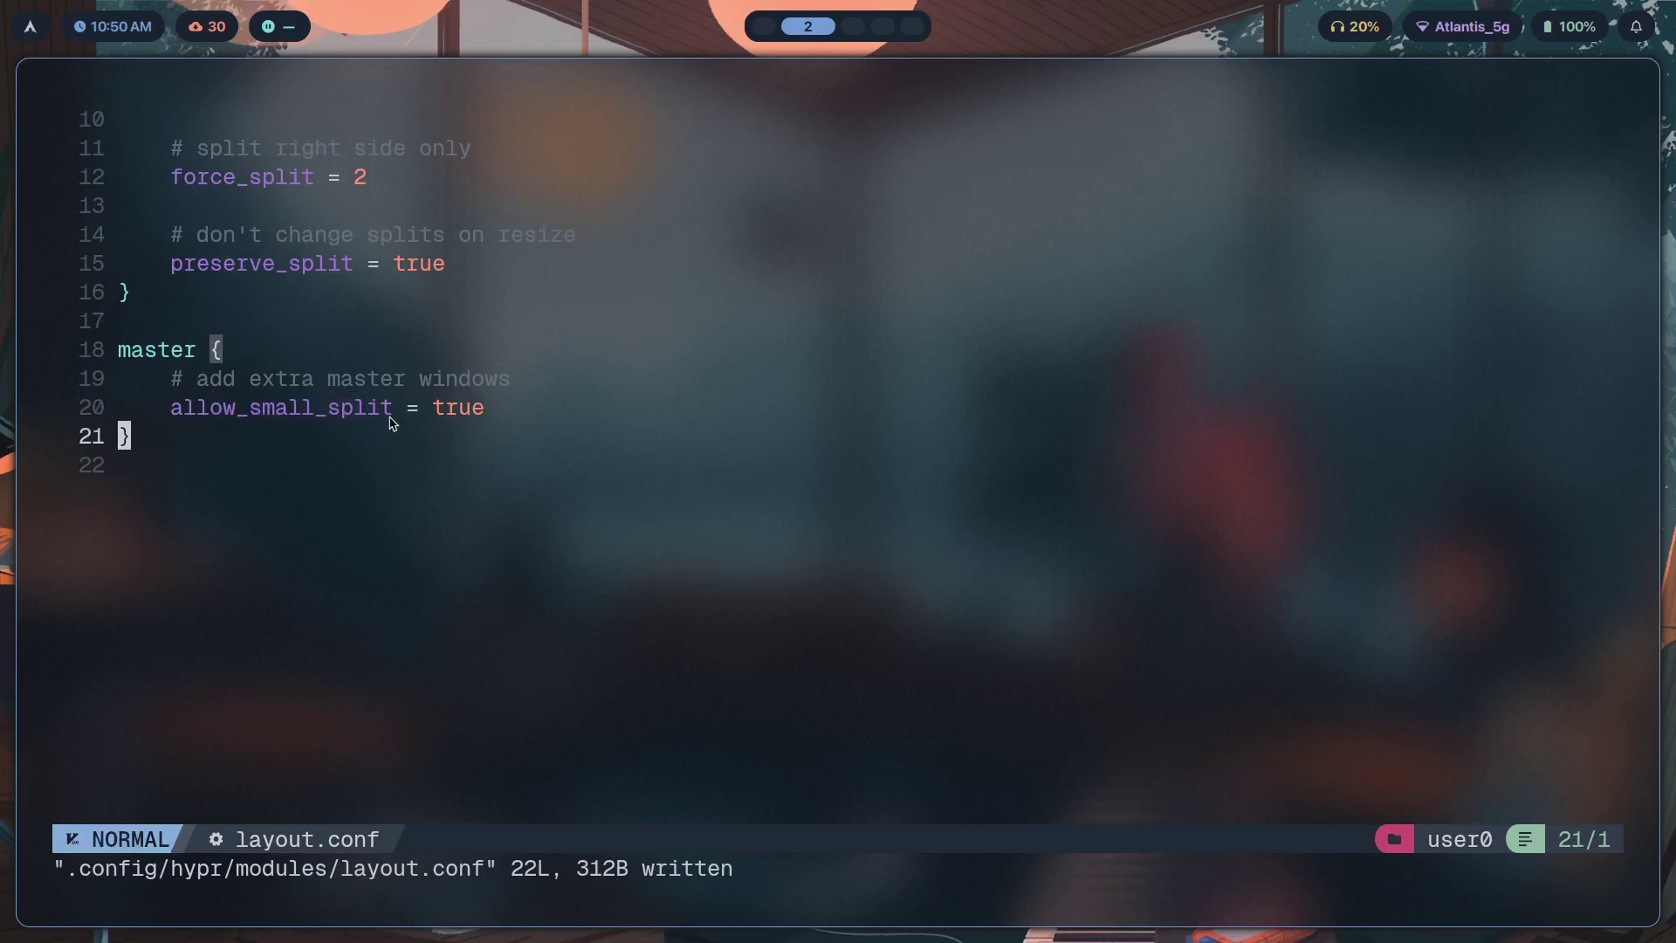
left_click(442, 418)
type("cwfalse")
key("Escape")
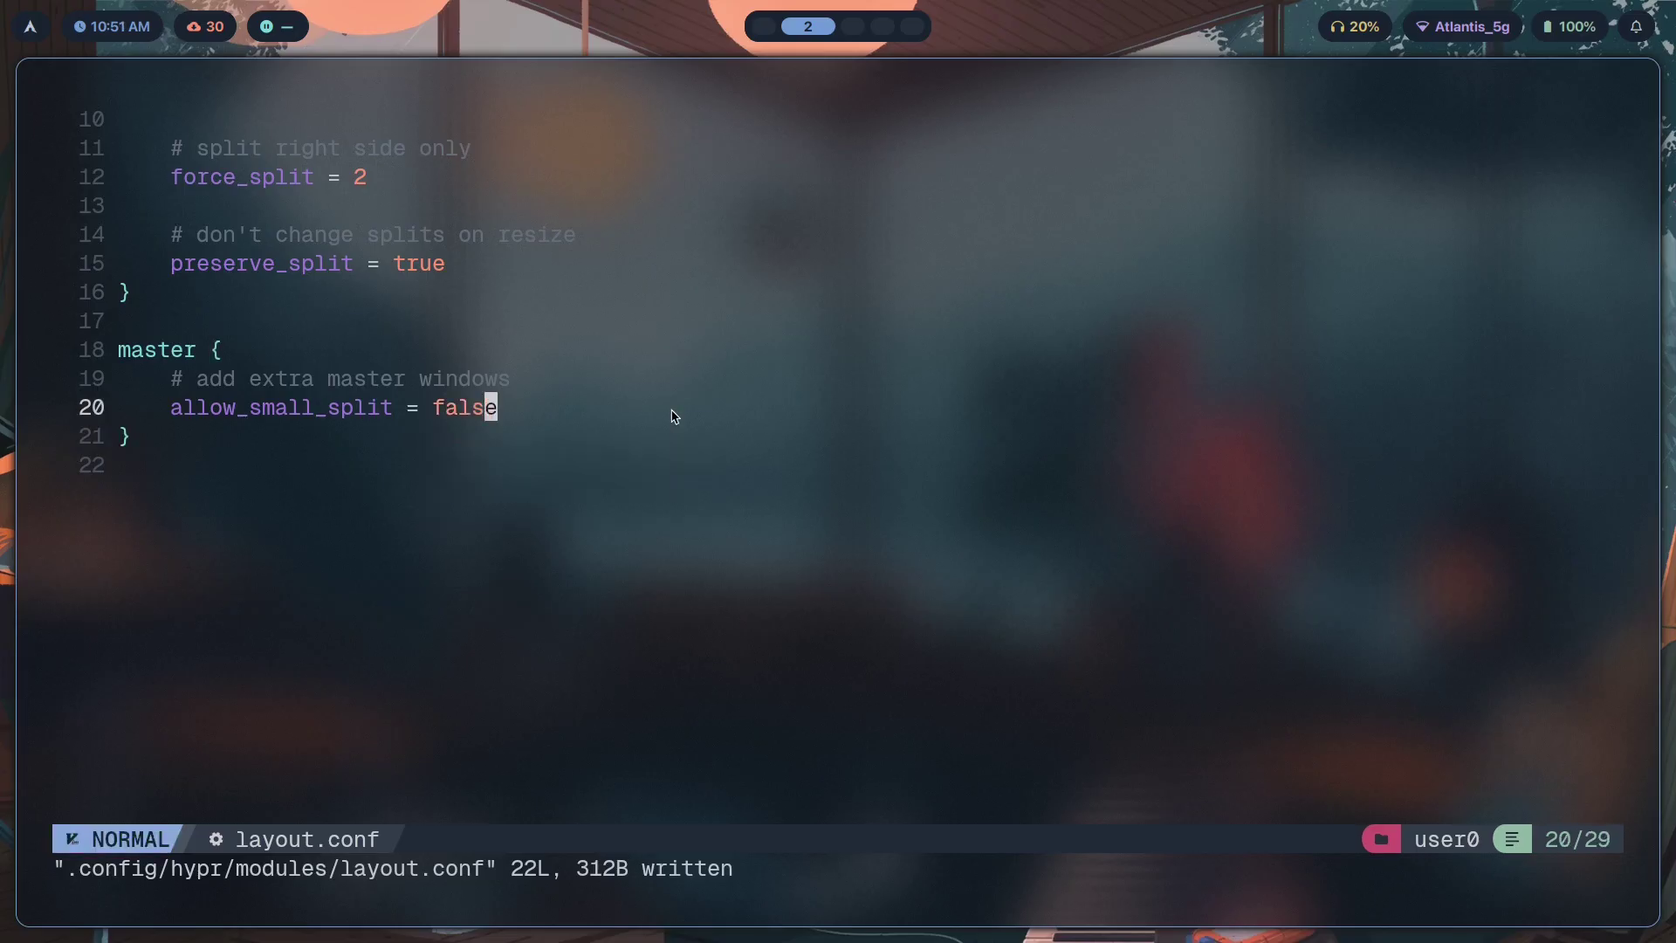
type("j:w")
key("Return")
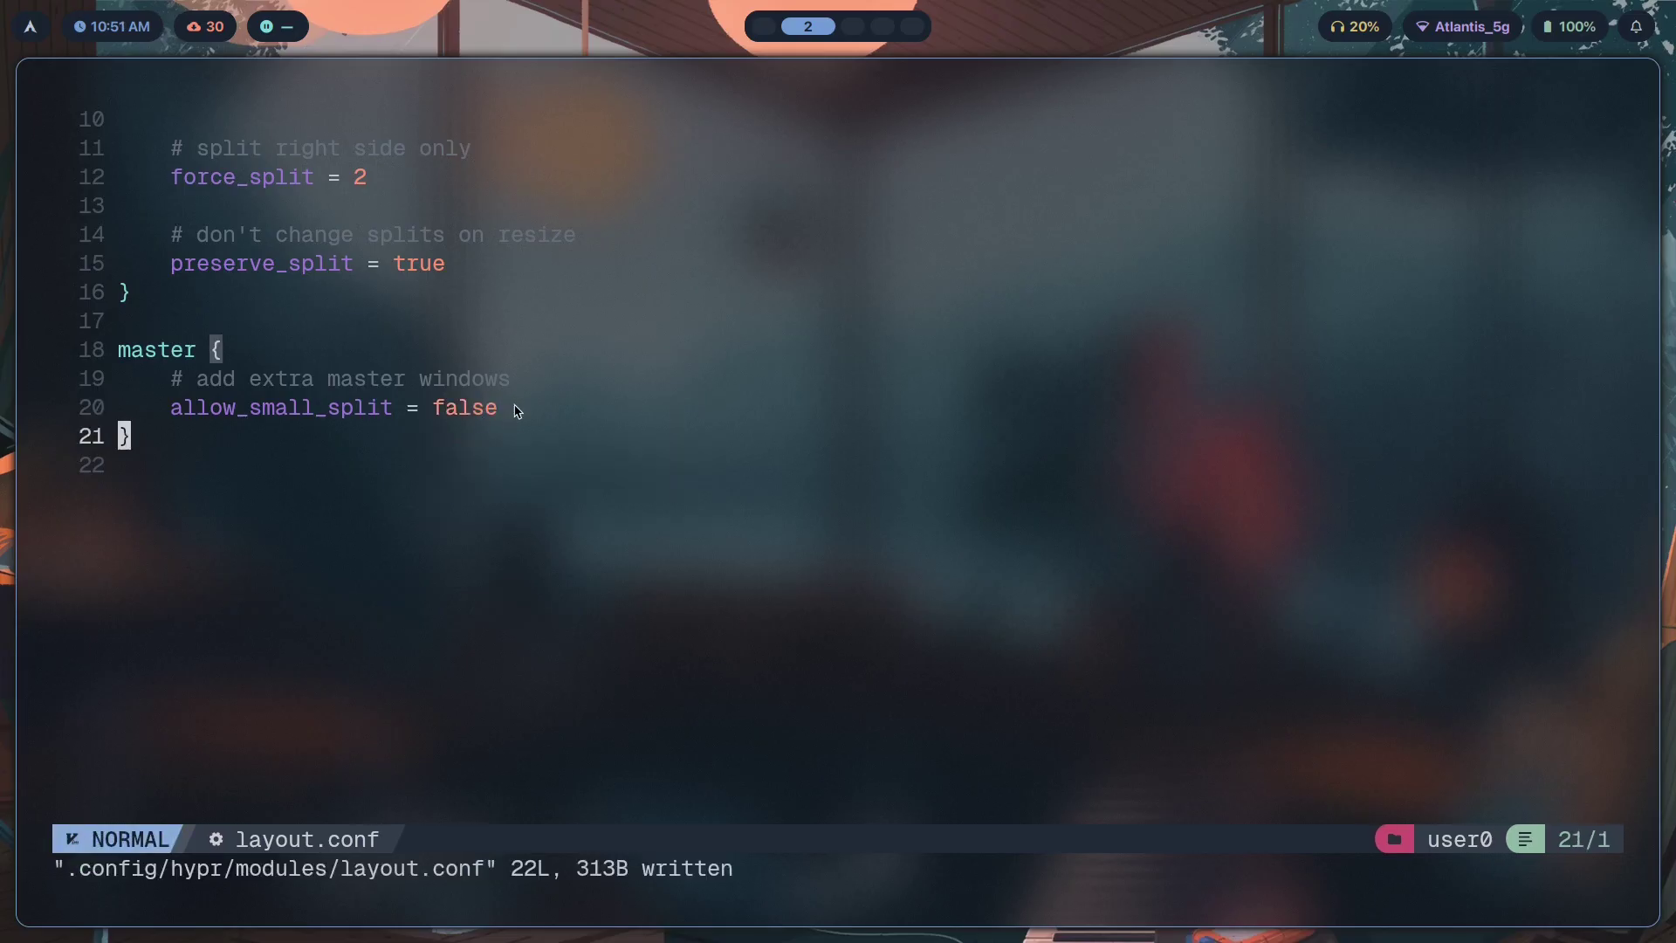
Set allow_small_split back to true, fixing the 'tur' typo, save, and go to workspace 3.
left_click_drag(533, 415, 164, 378)
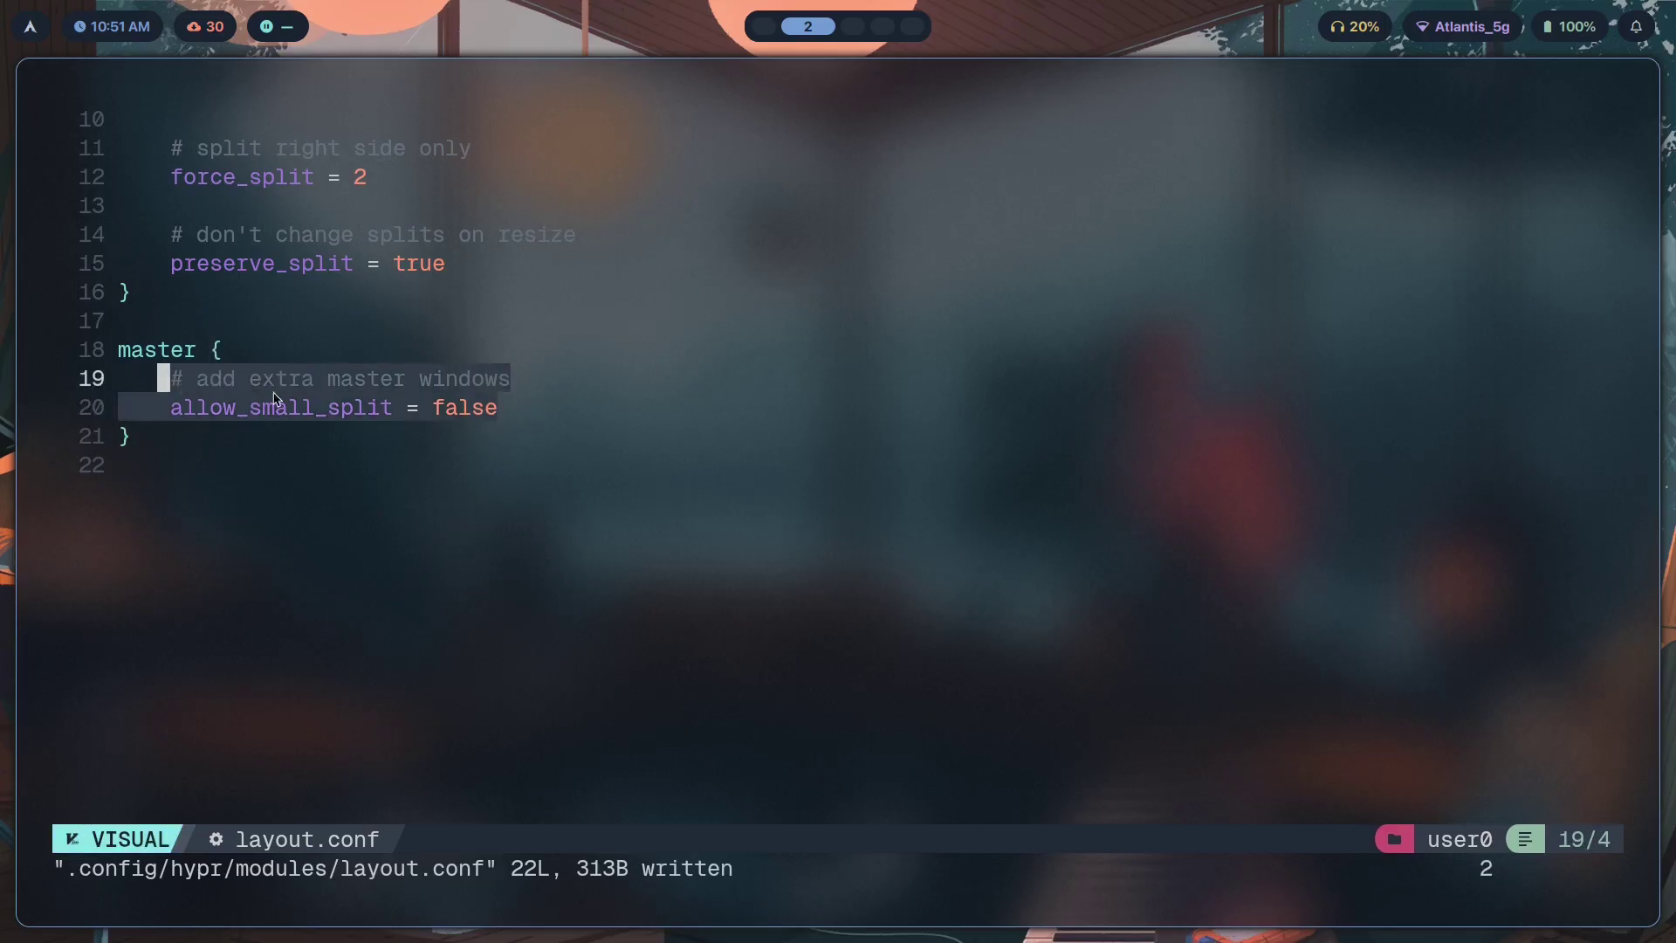
left_click(284, 408)
left_click(443, 414)
type("cwtur")
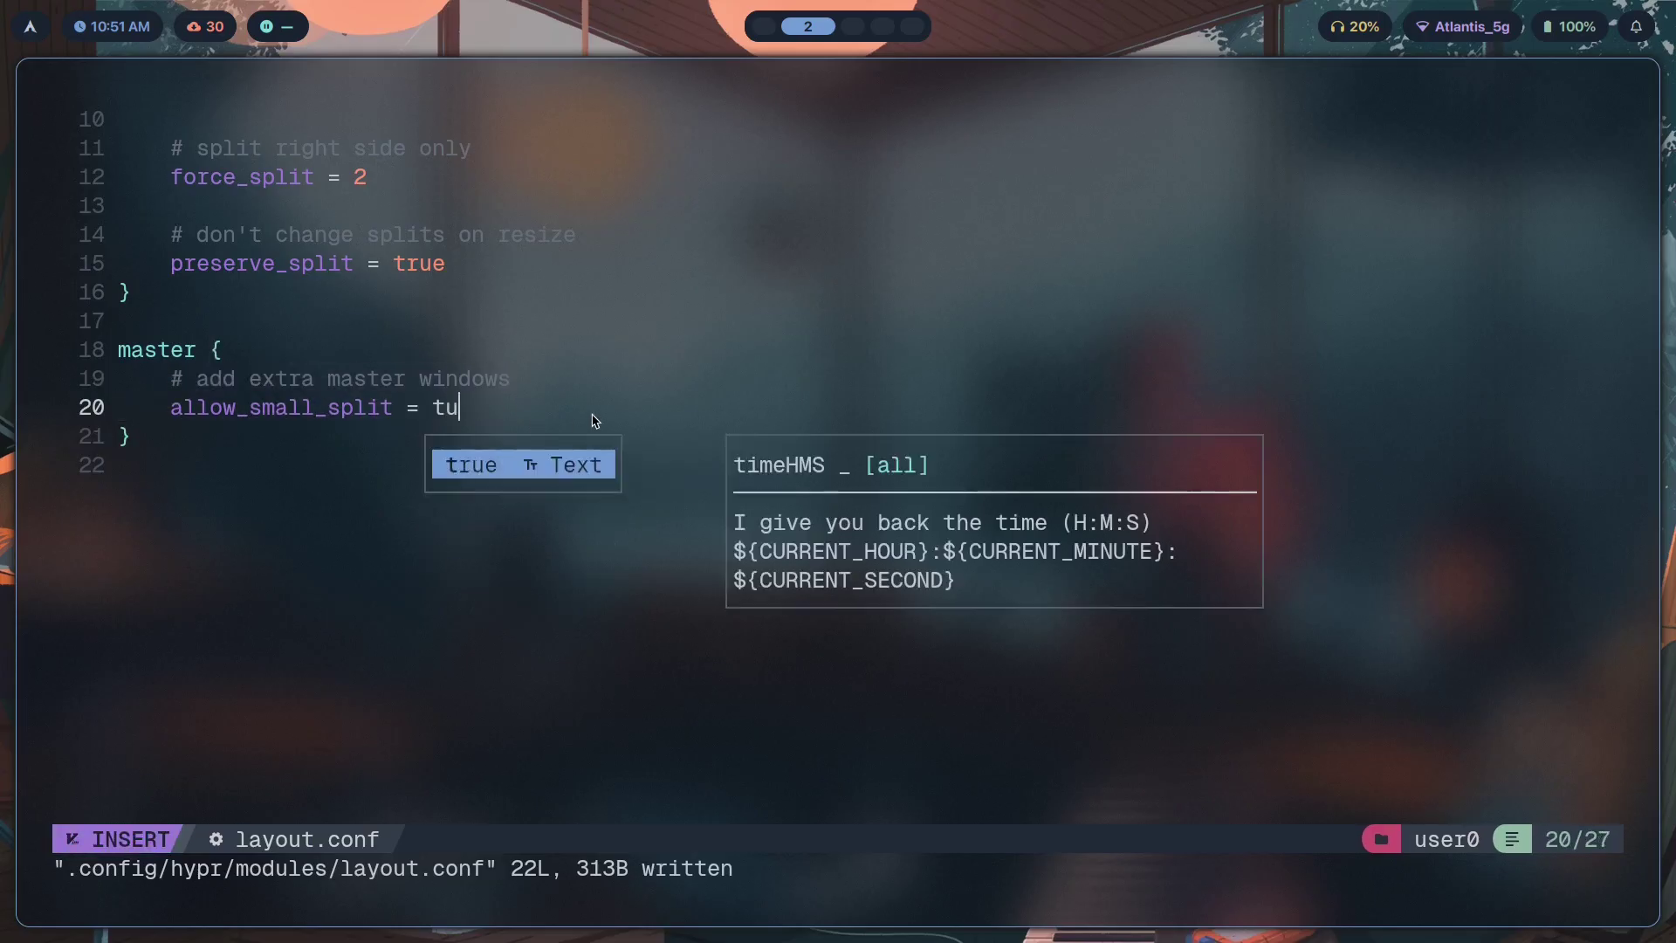
key("BackSpace")
key("BackSpace")
type("rue")
key("Escape")
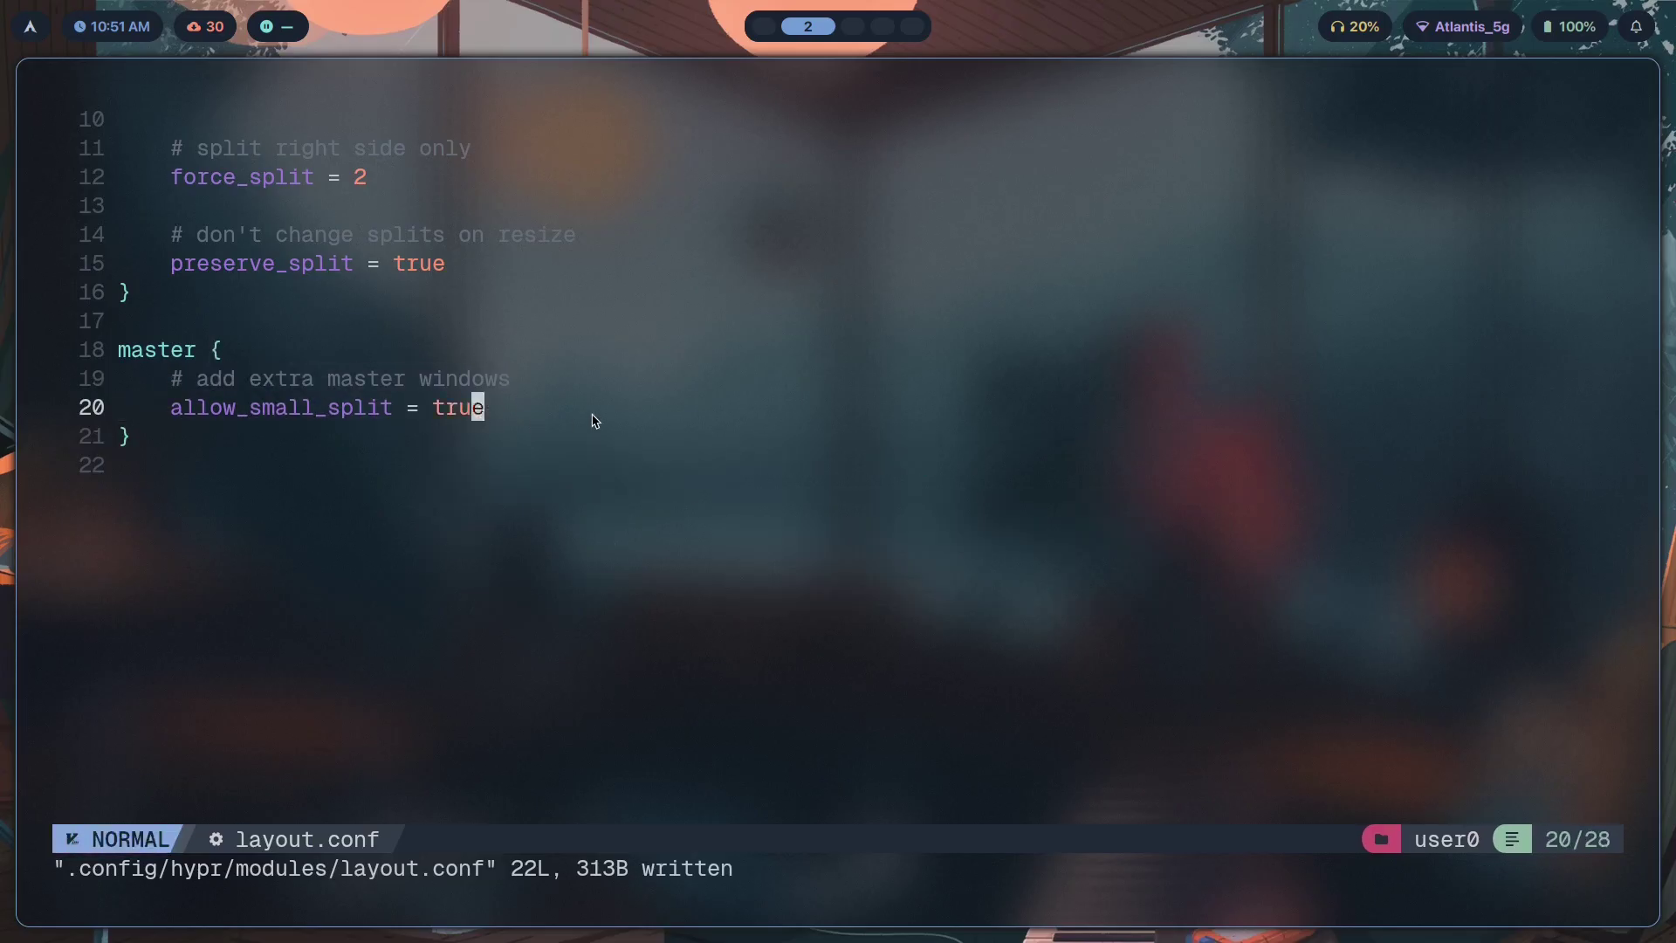
type("j:w")
key("Return")
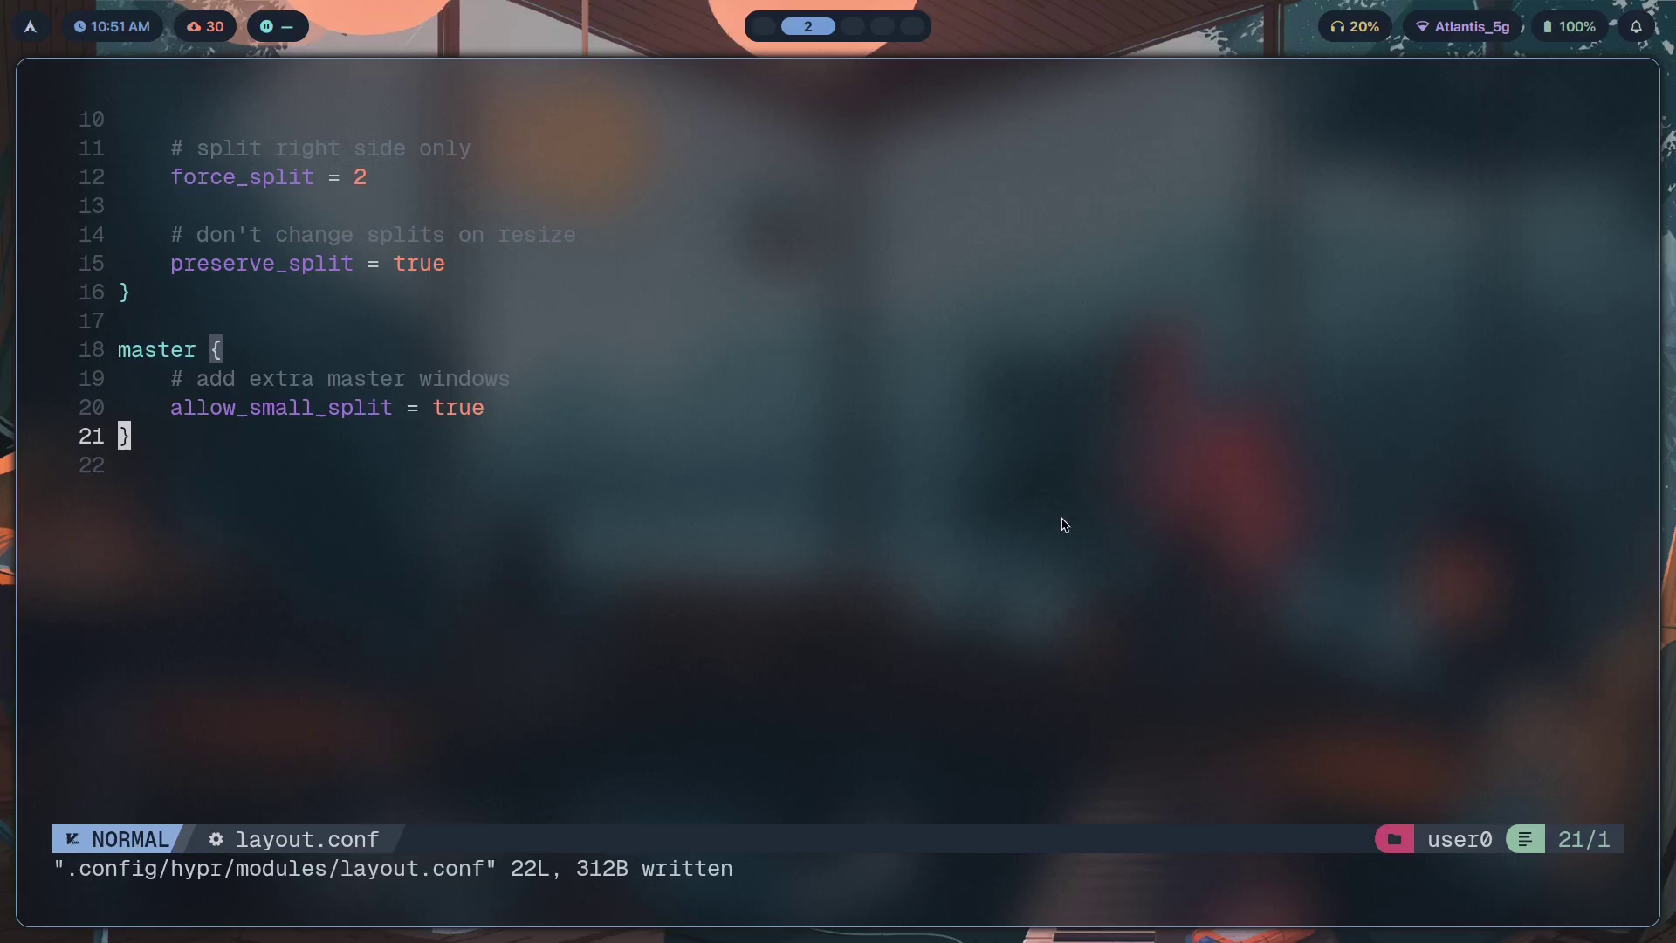
key("super+3")
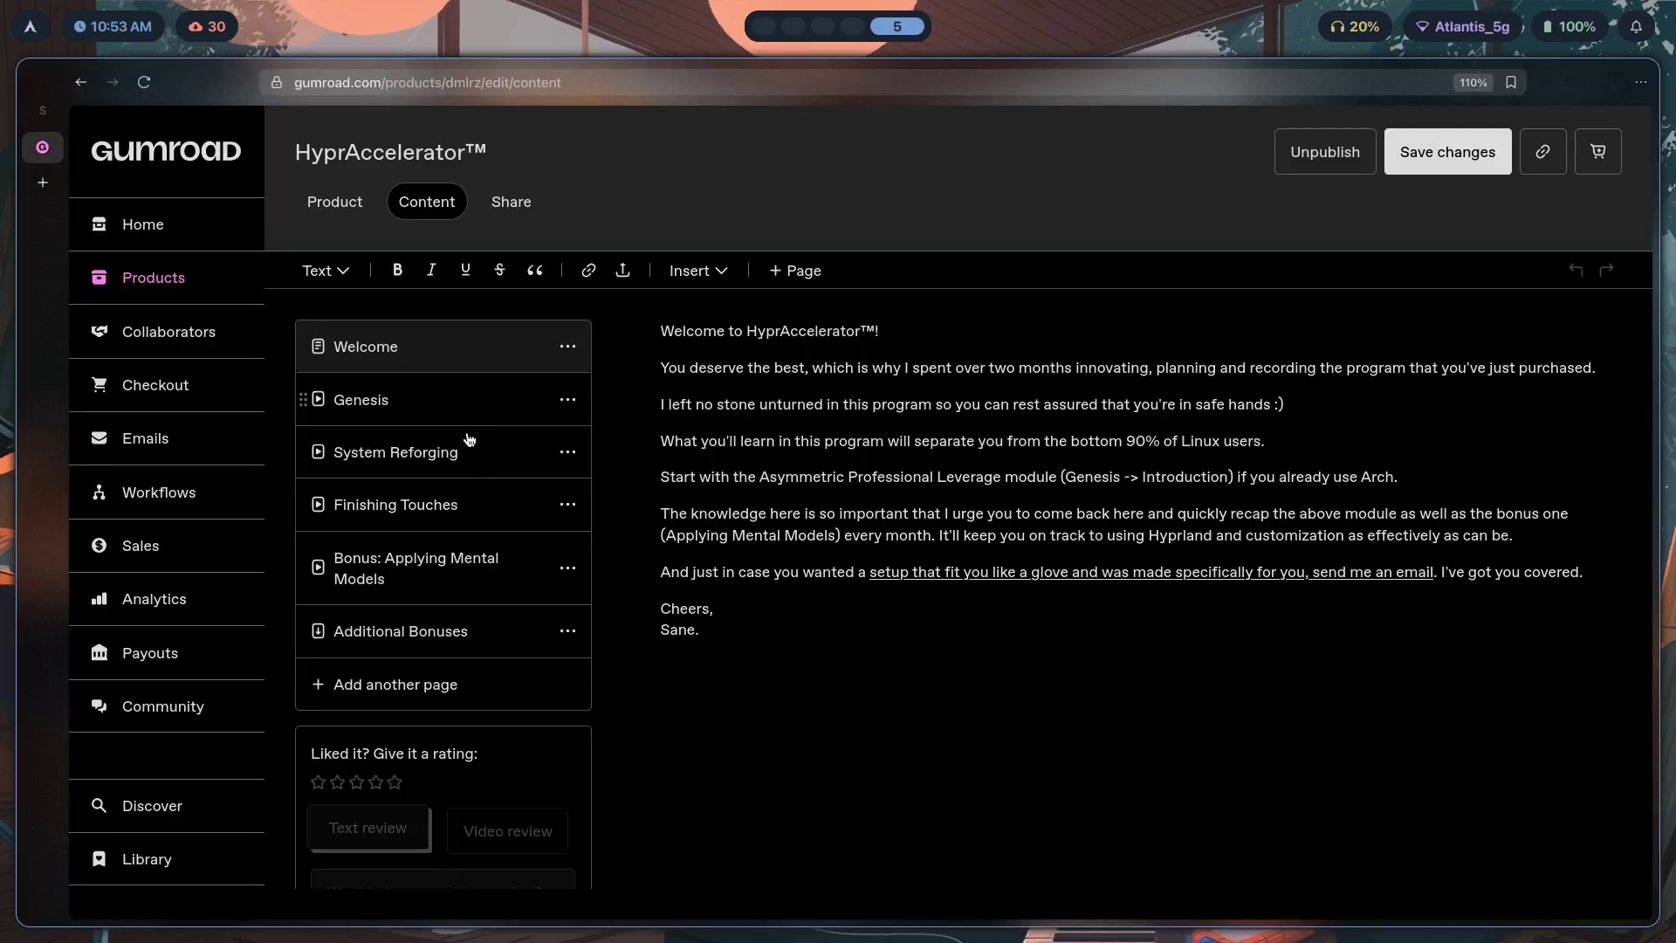
Open the Finishing Touches lesson and scroll through its video embed.
left_click(471, 522)
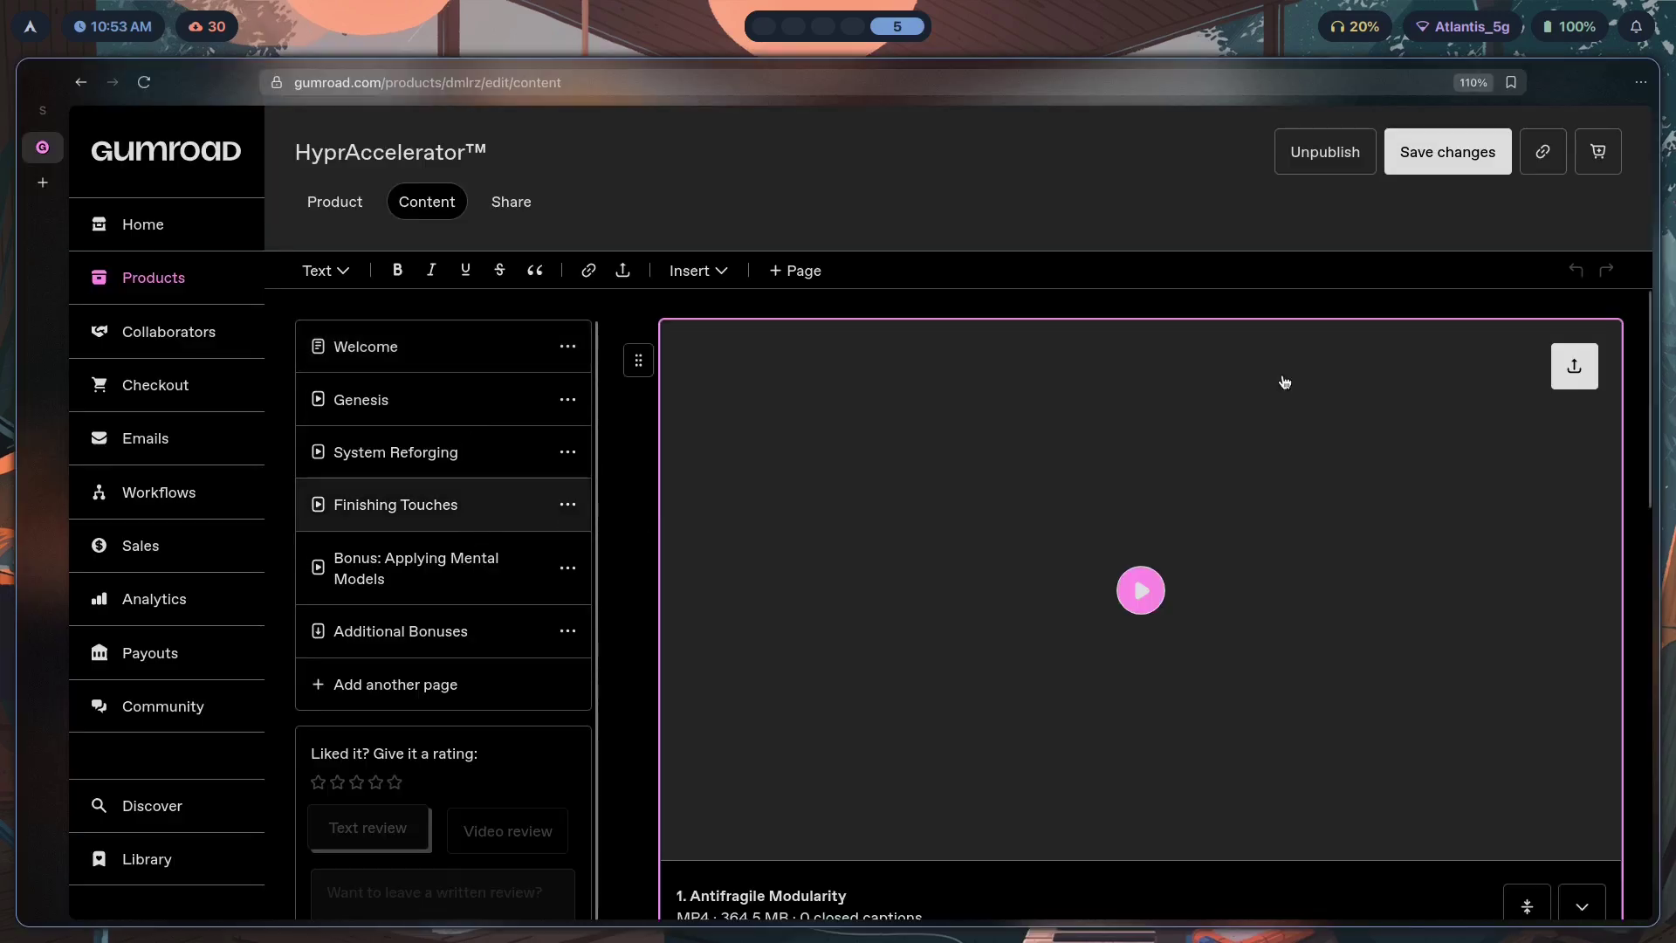
scroll(1284, 378, "down", 5)
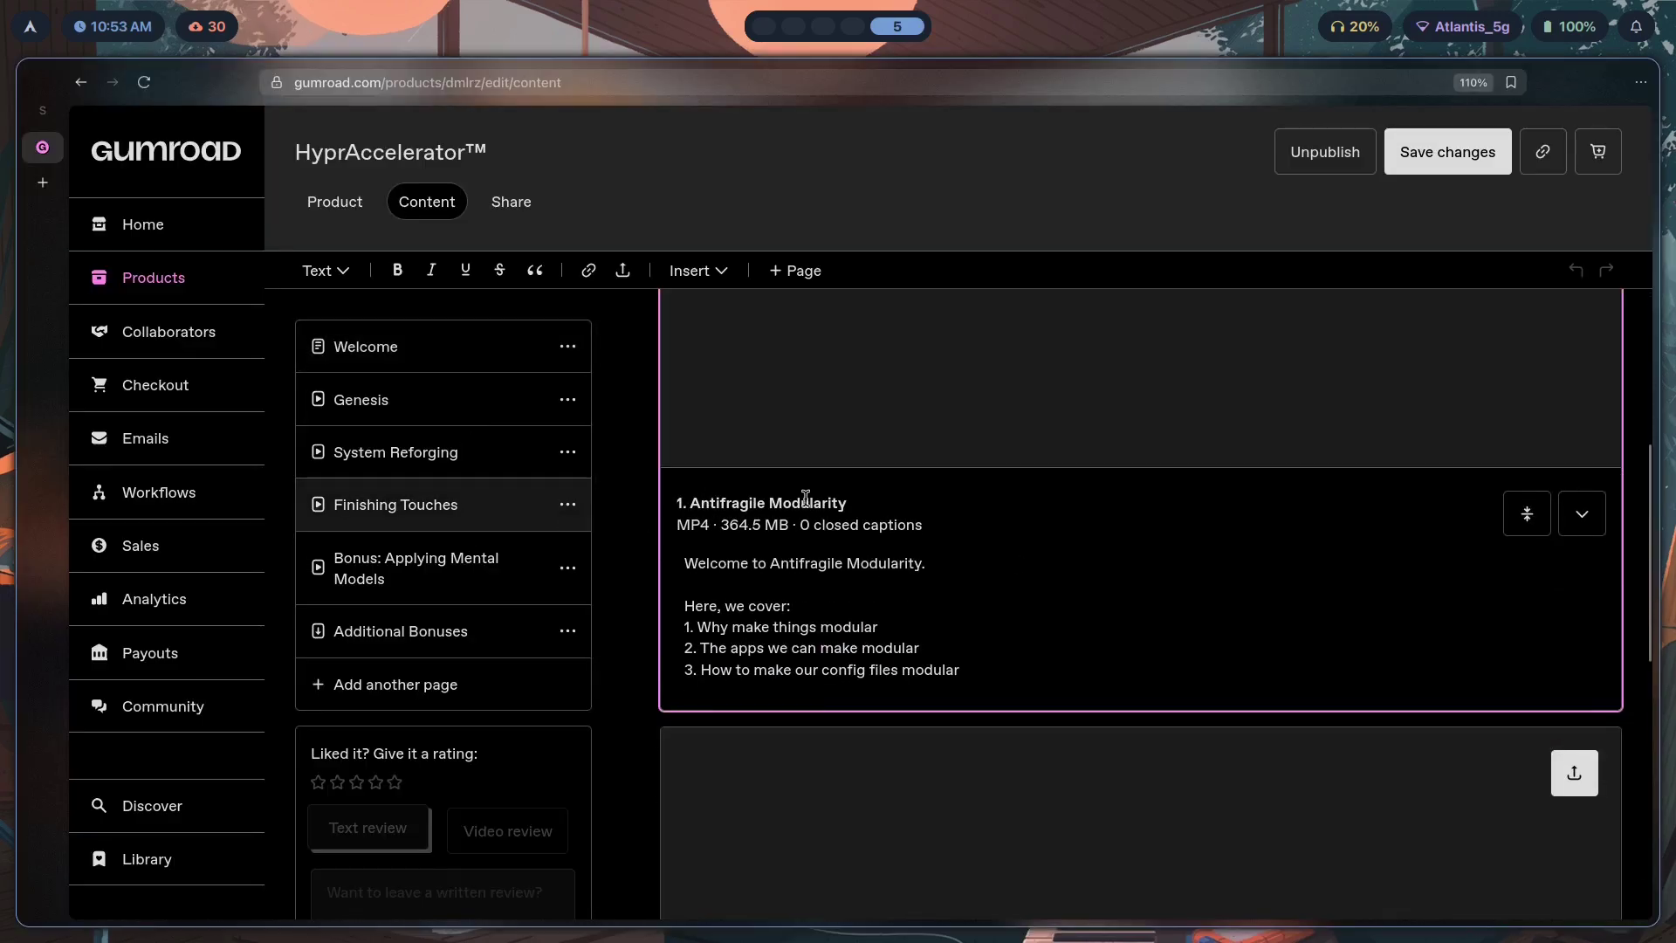
scroll(1007, 556, "up", 2)
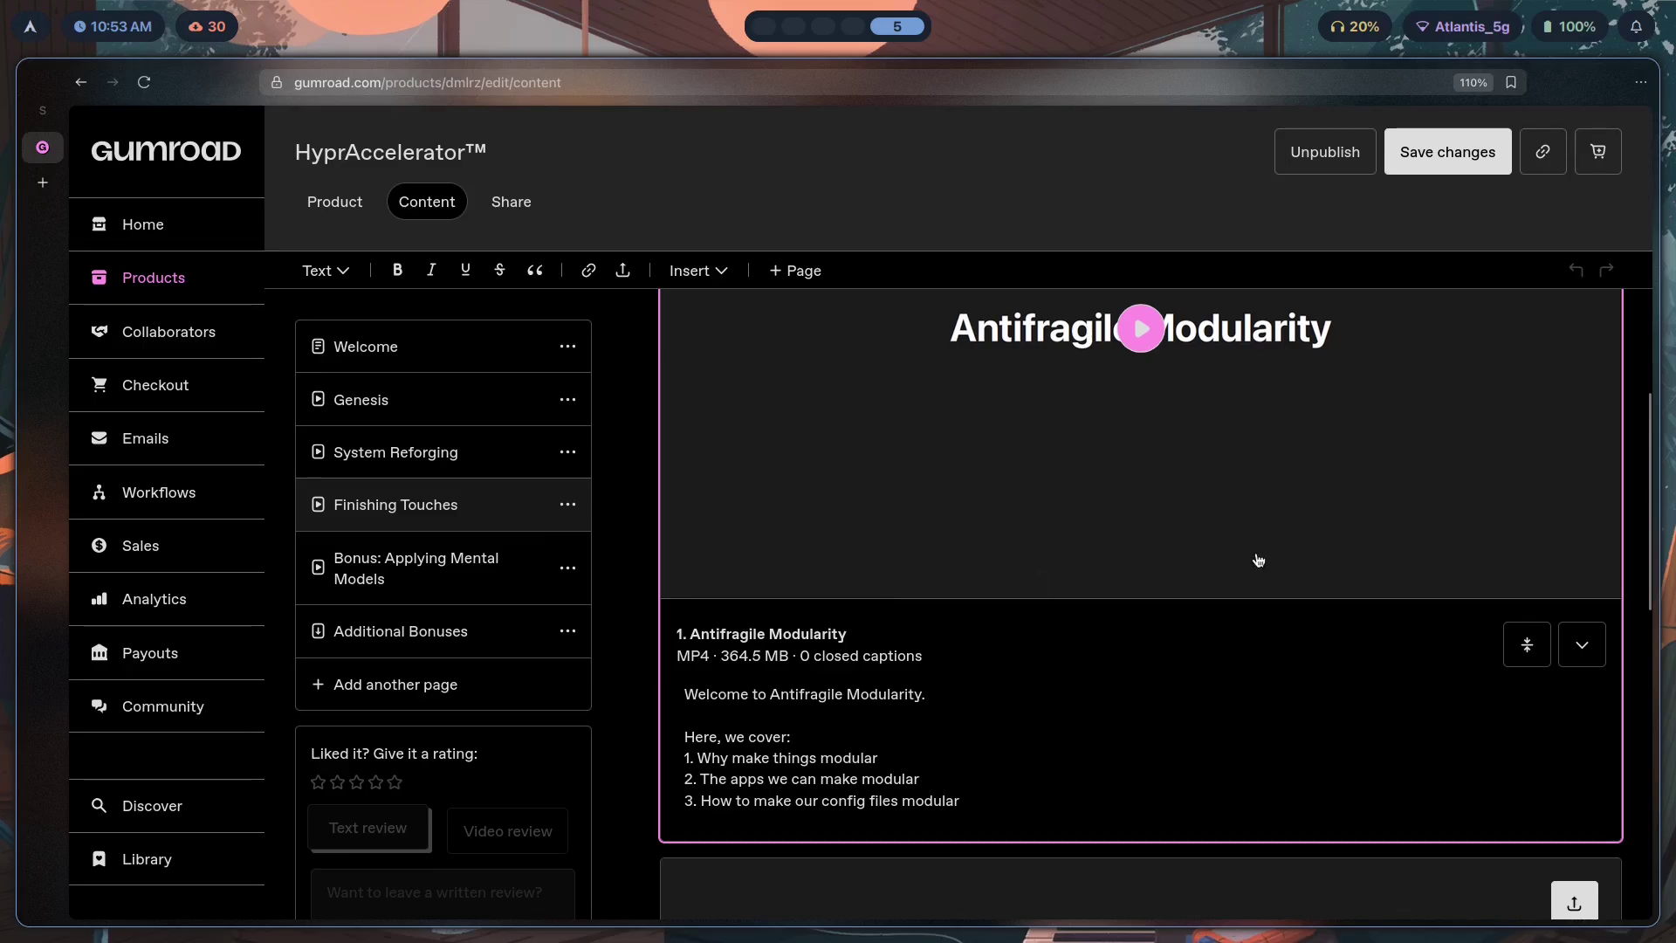
scroll(1258, 560, "up", 3)
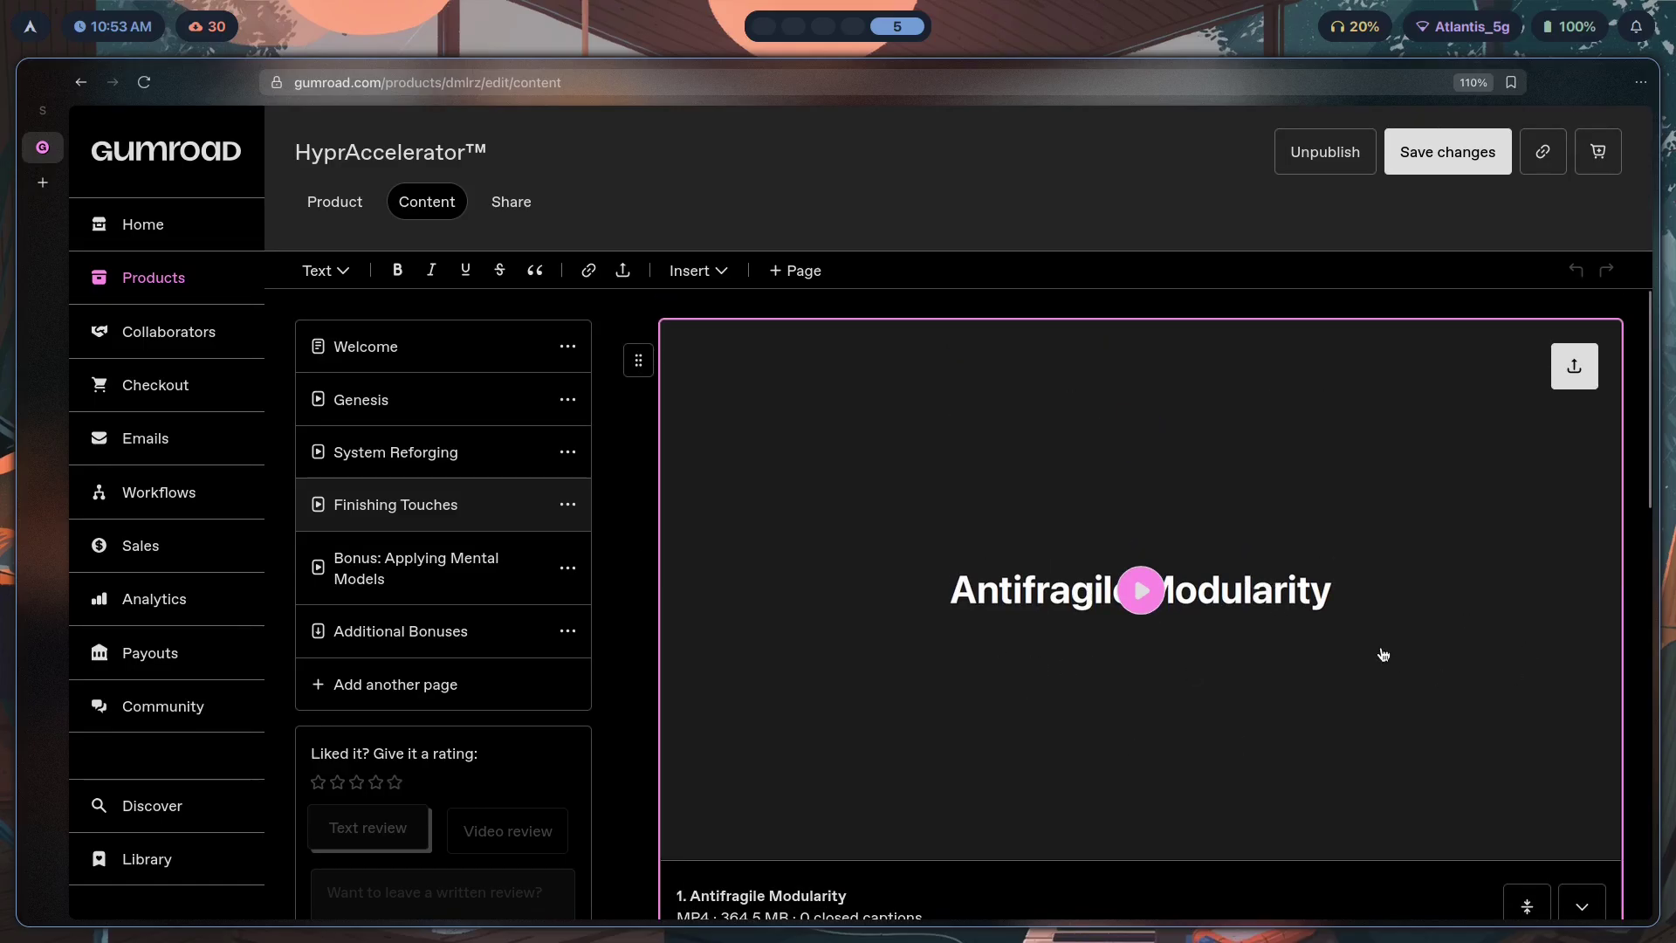
On workspace 3, apply the everforest-dark theme from the theme picker.
key("super+3")
key("super+shift+t")
key("Down")
key("Return")
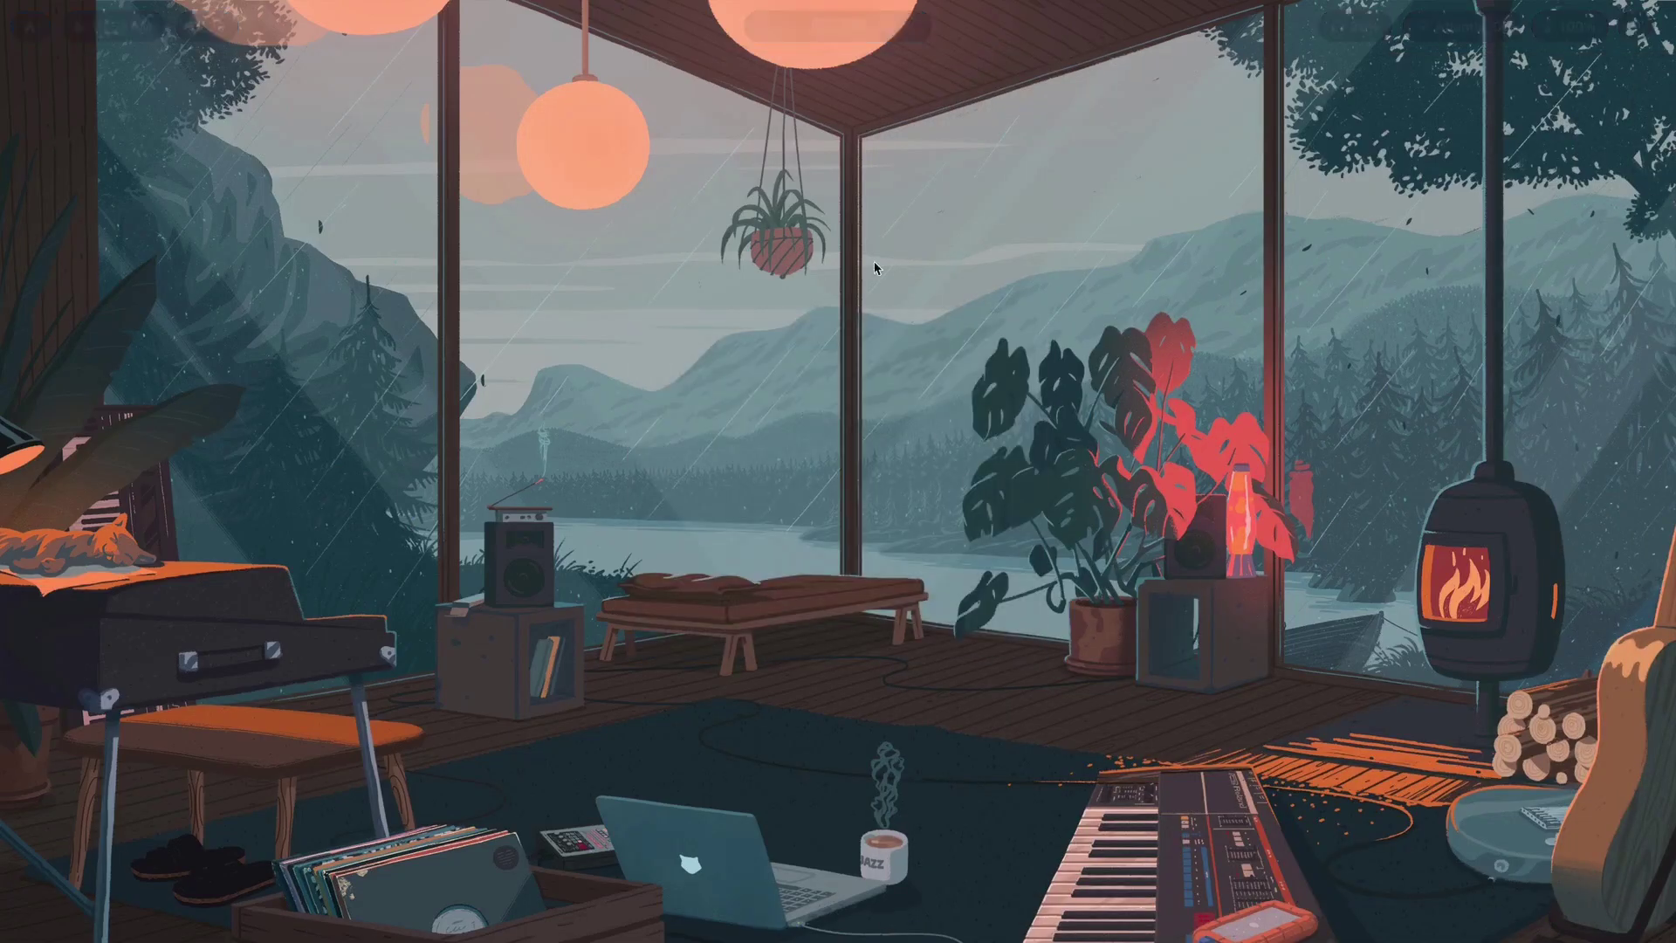
key("super+ctrl+shift+space")
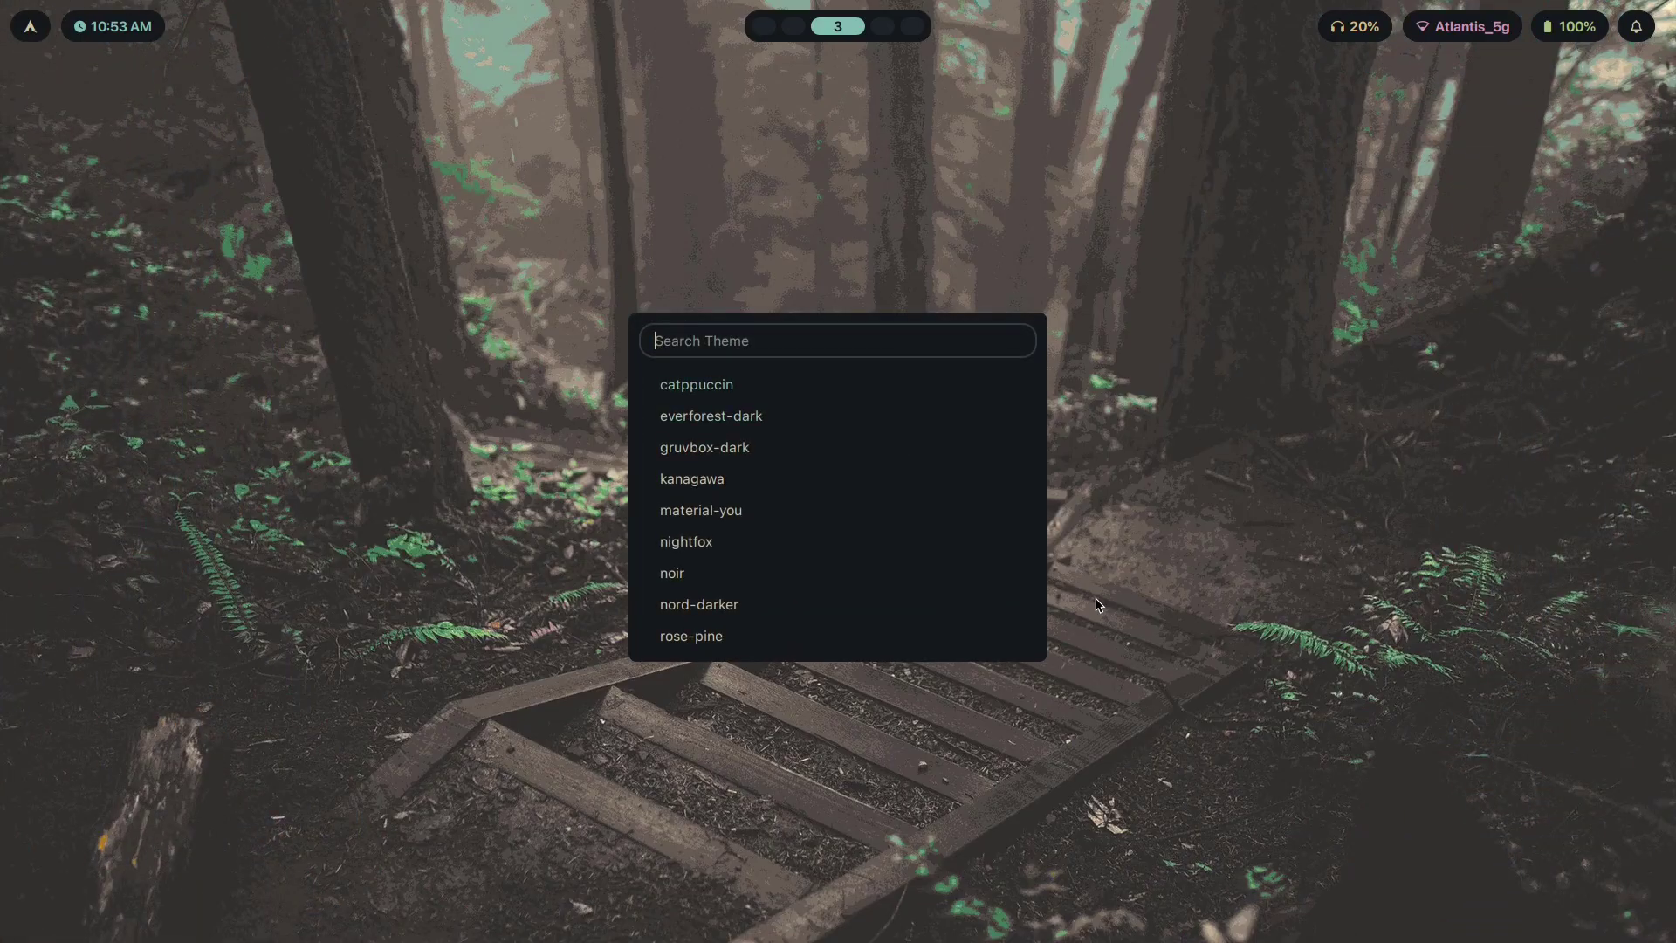
Open a kitty terminal and run nitch to show system info.
key("Escape")
key("super+Return")
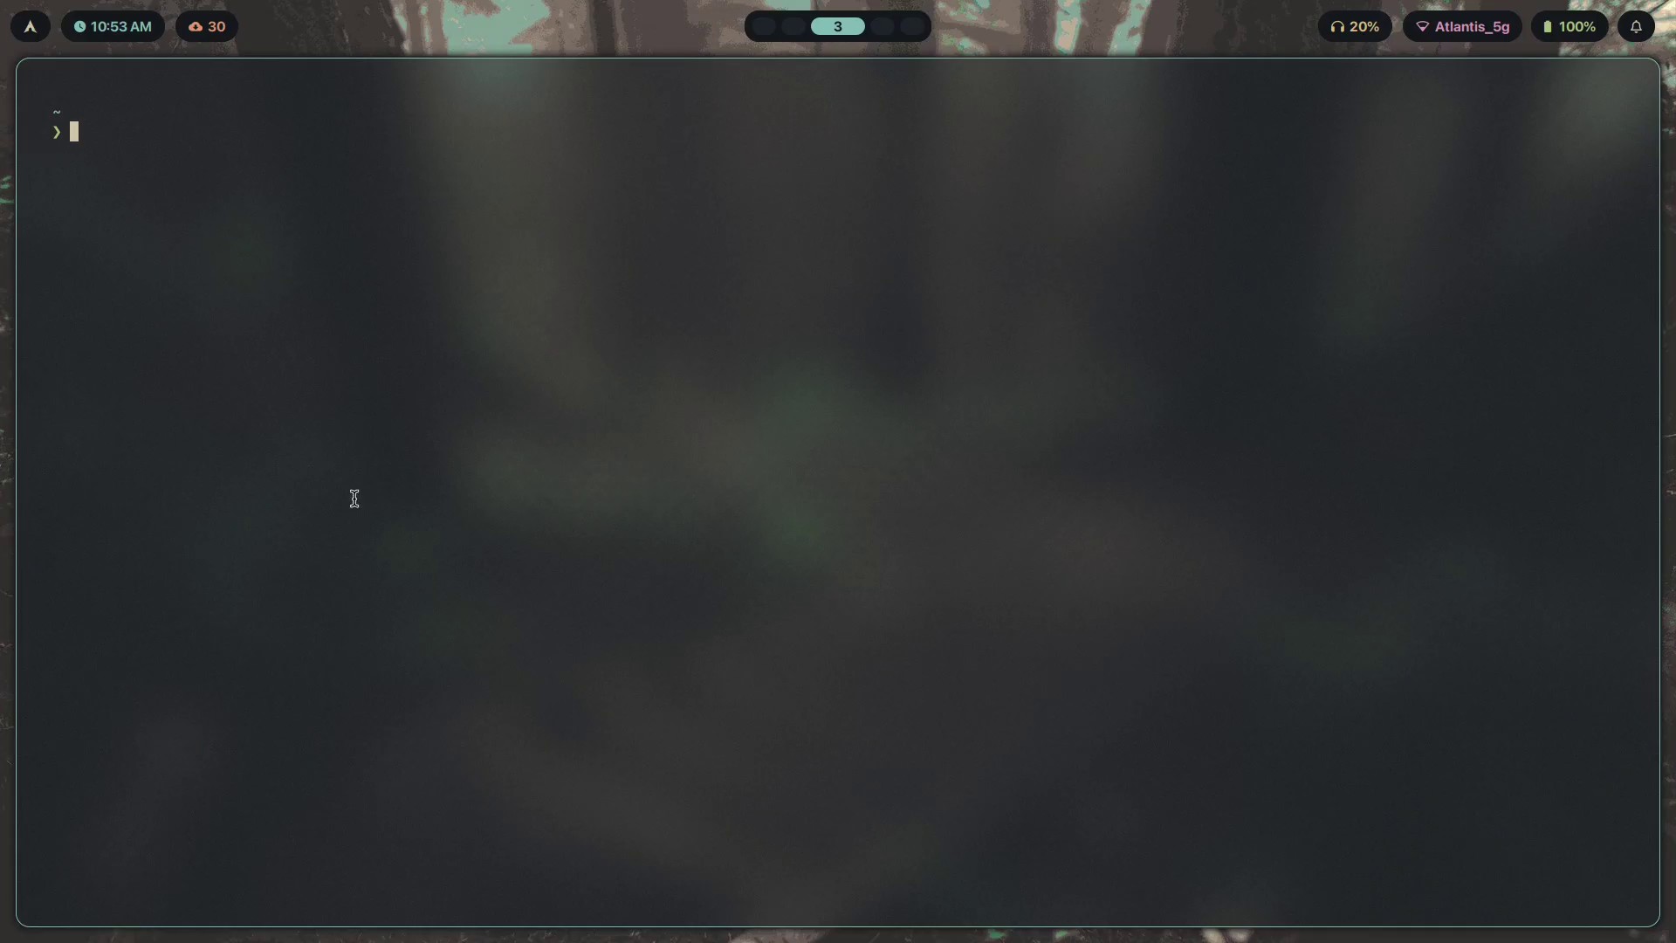
type("nitch")
key("Return")
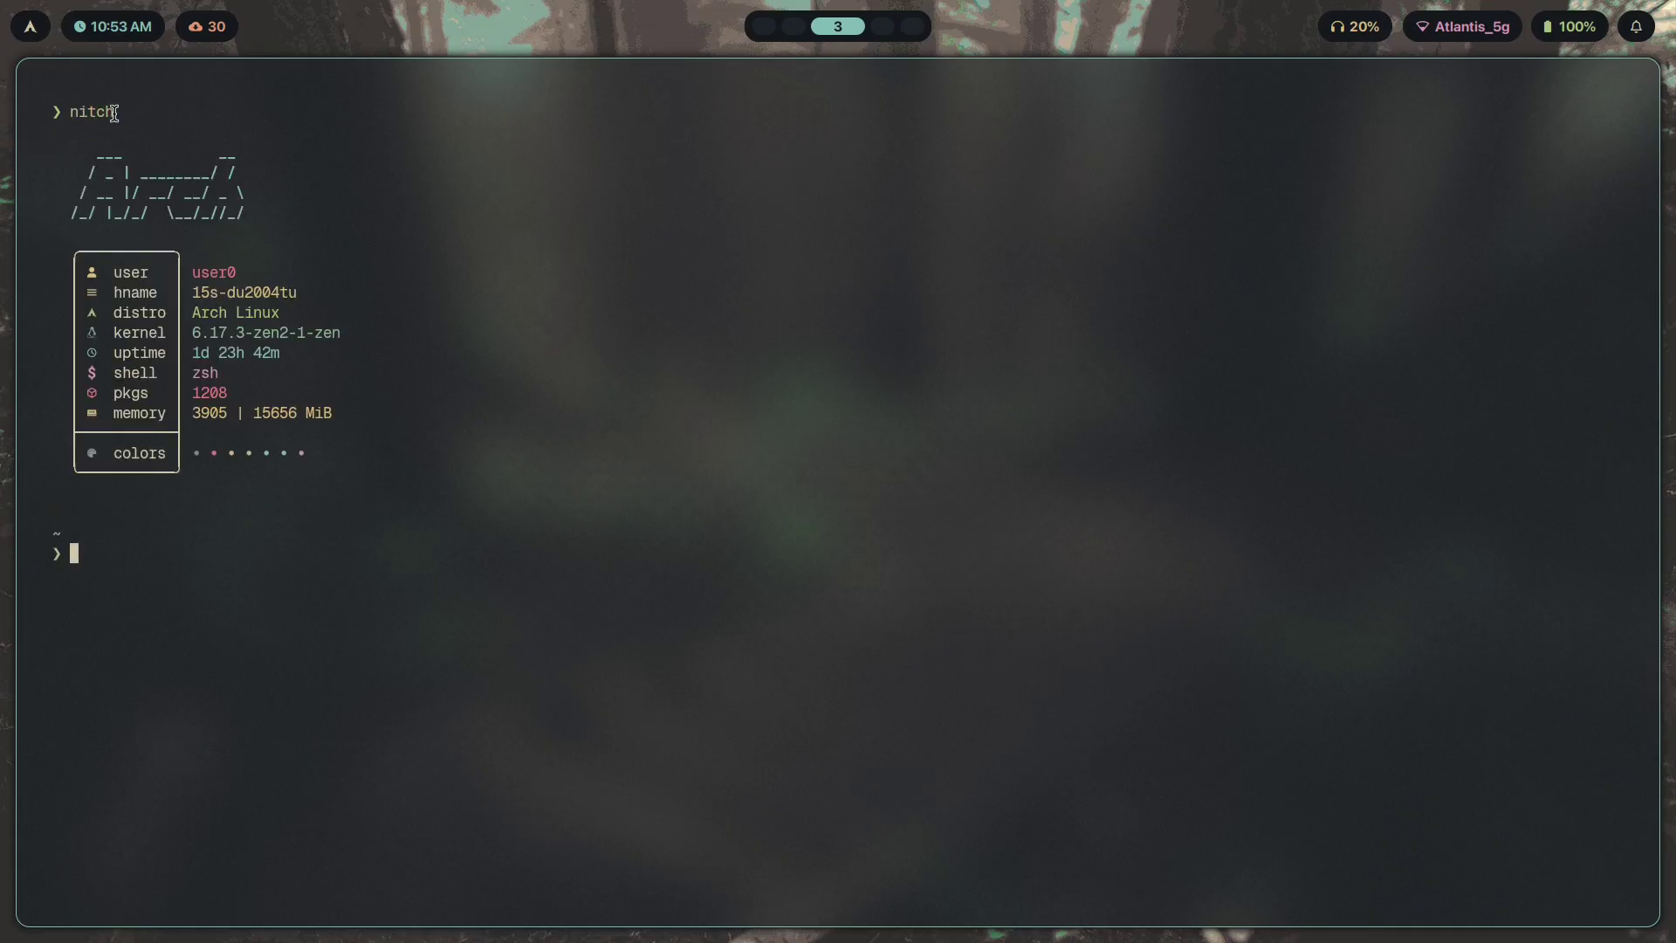
Launch VSCodium and a file manager, move the editor into the left tile, and pick a theme.
key("super+d")
type("vsc")
key("Return")
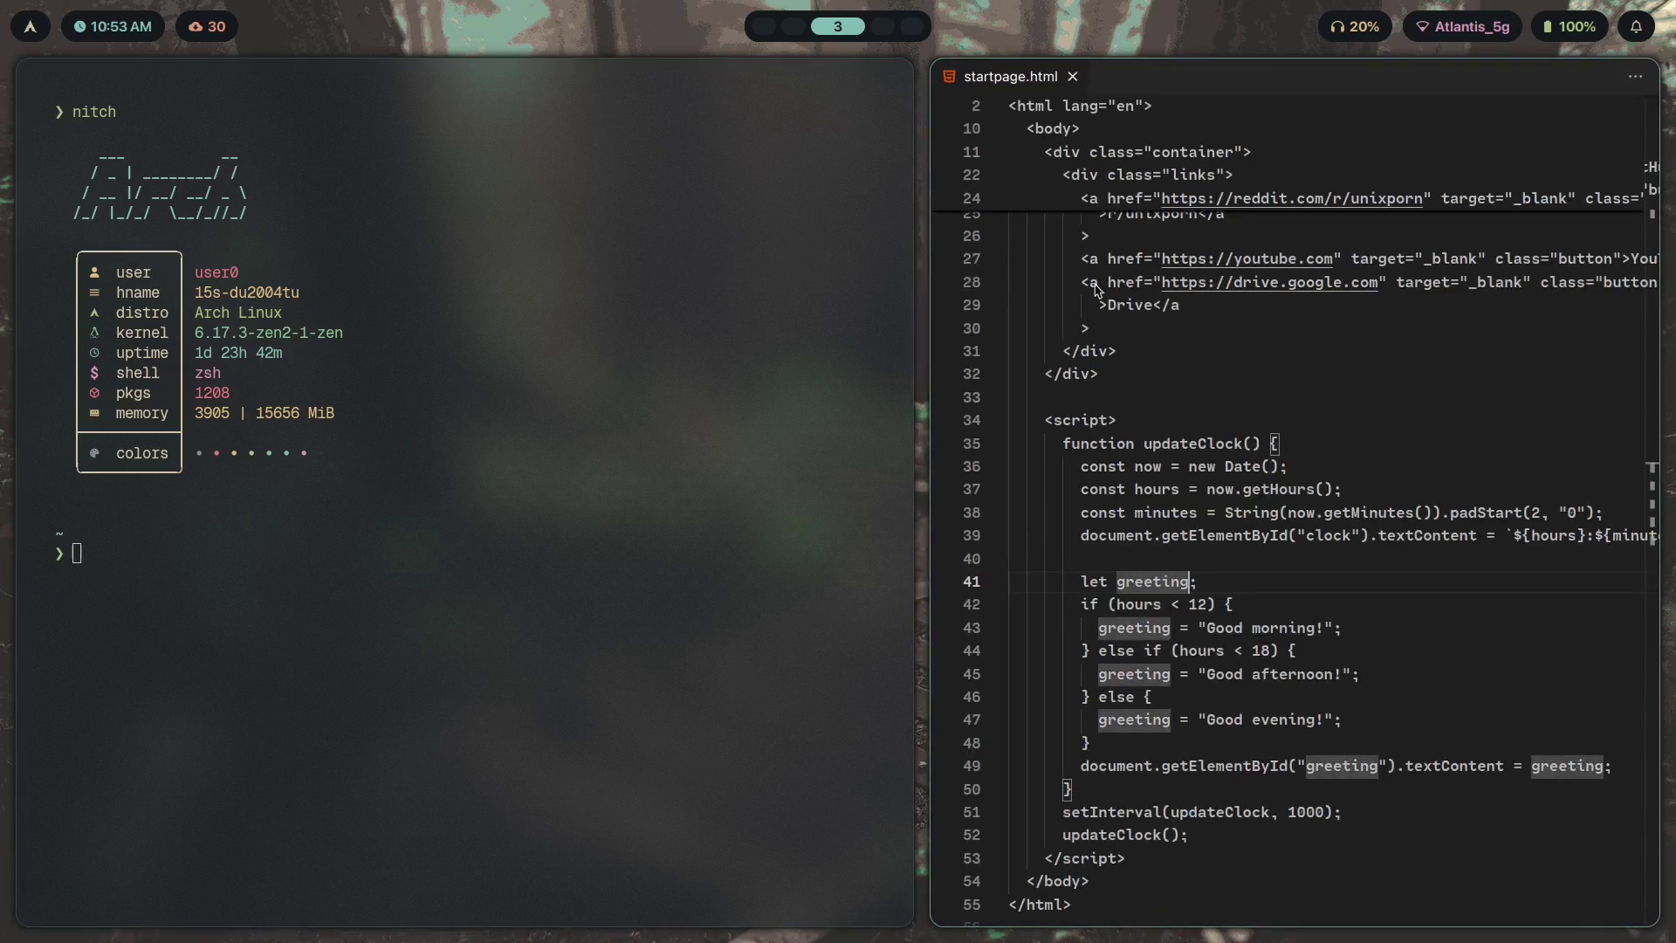
key("super+e")
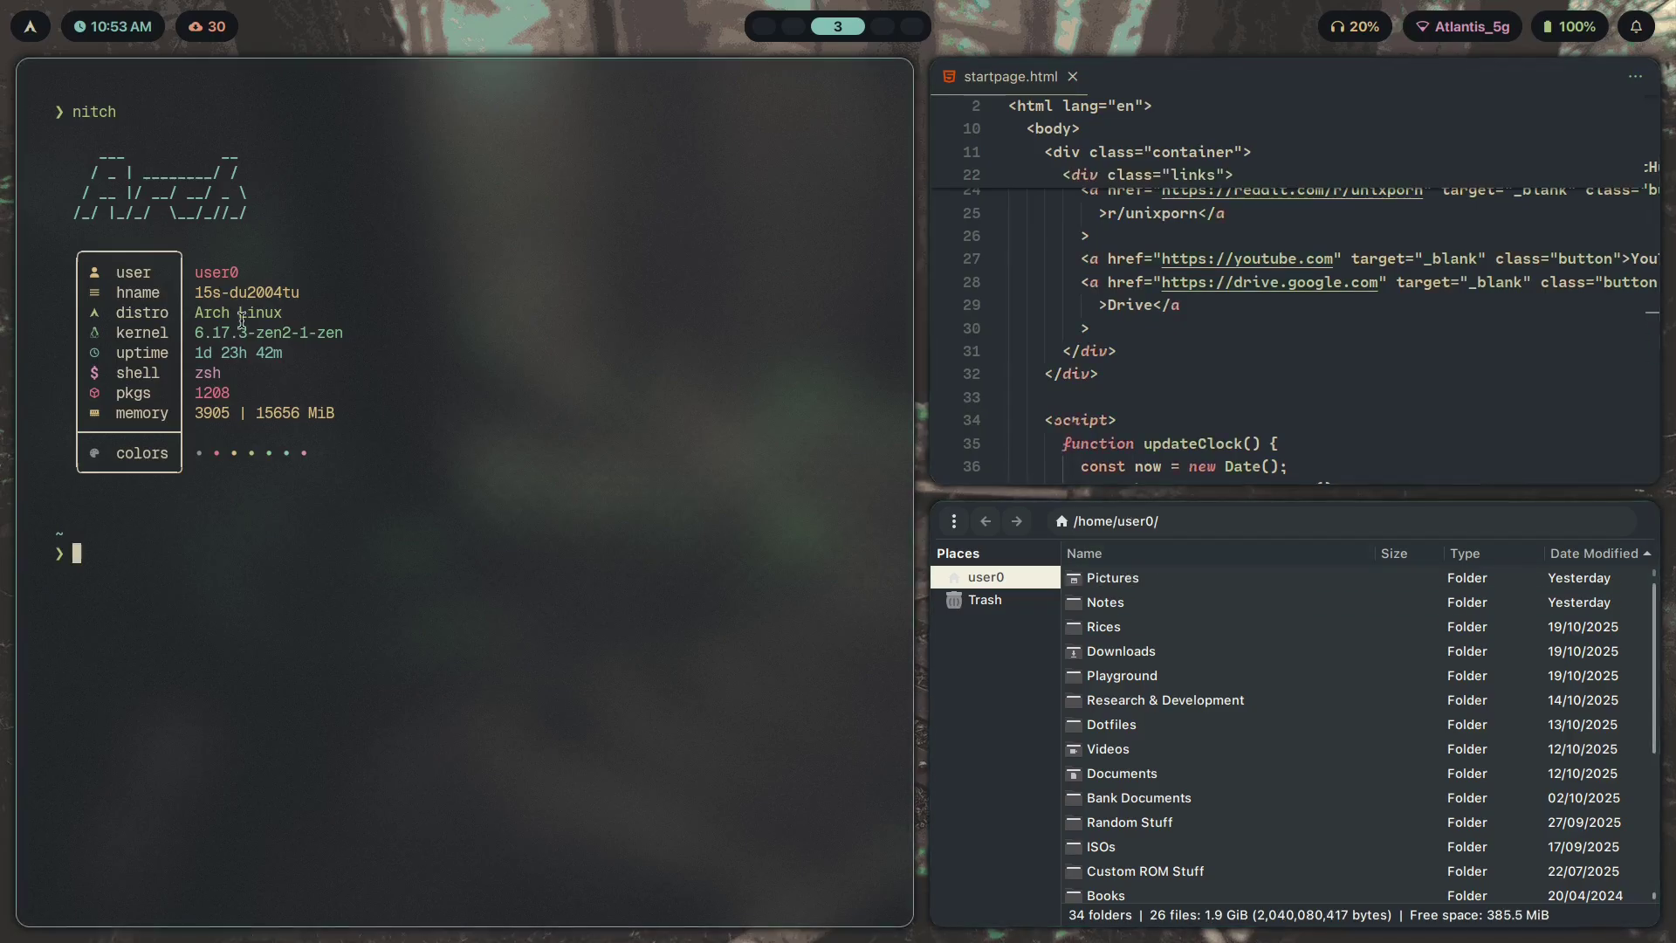
left_click_drag(959, 293, 271, 245)
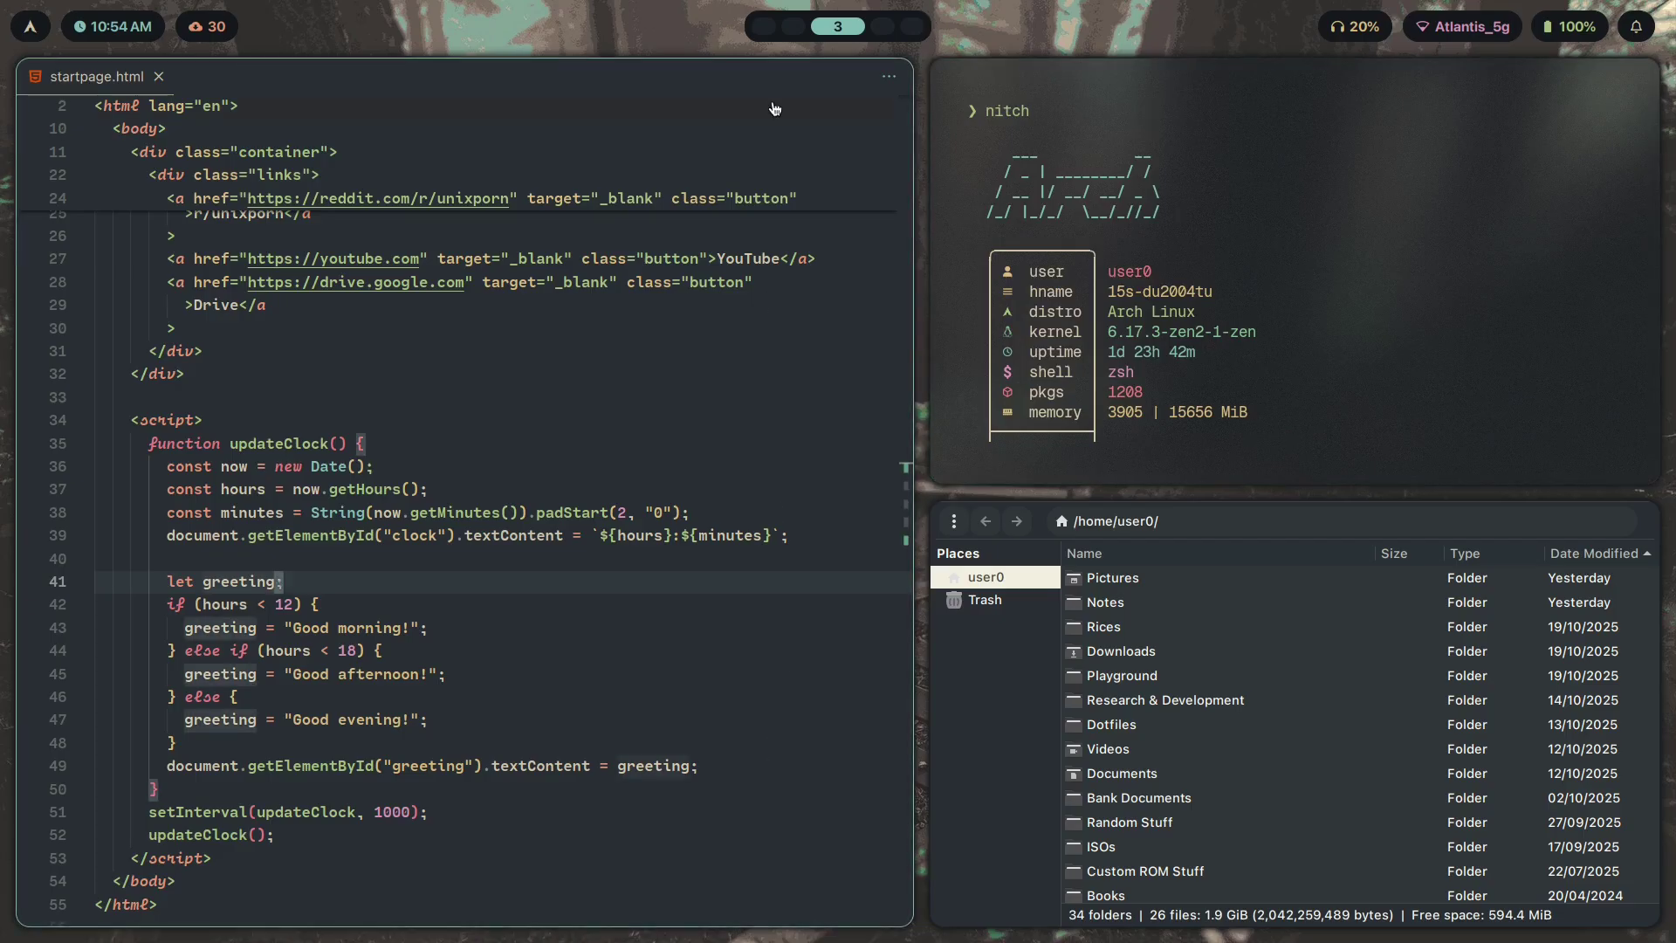
scroll(775, 109, "up", 1)
key("super+t")
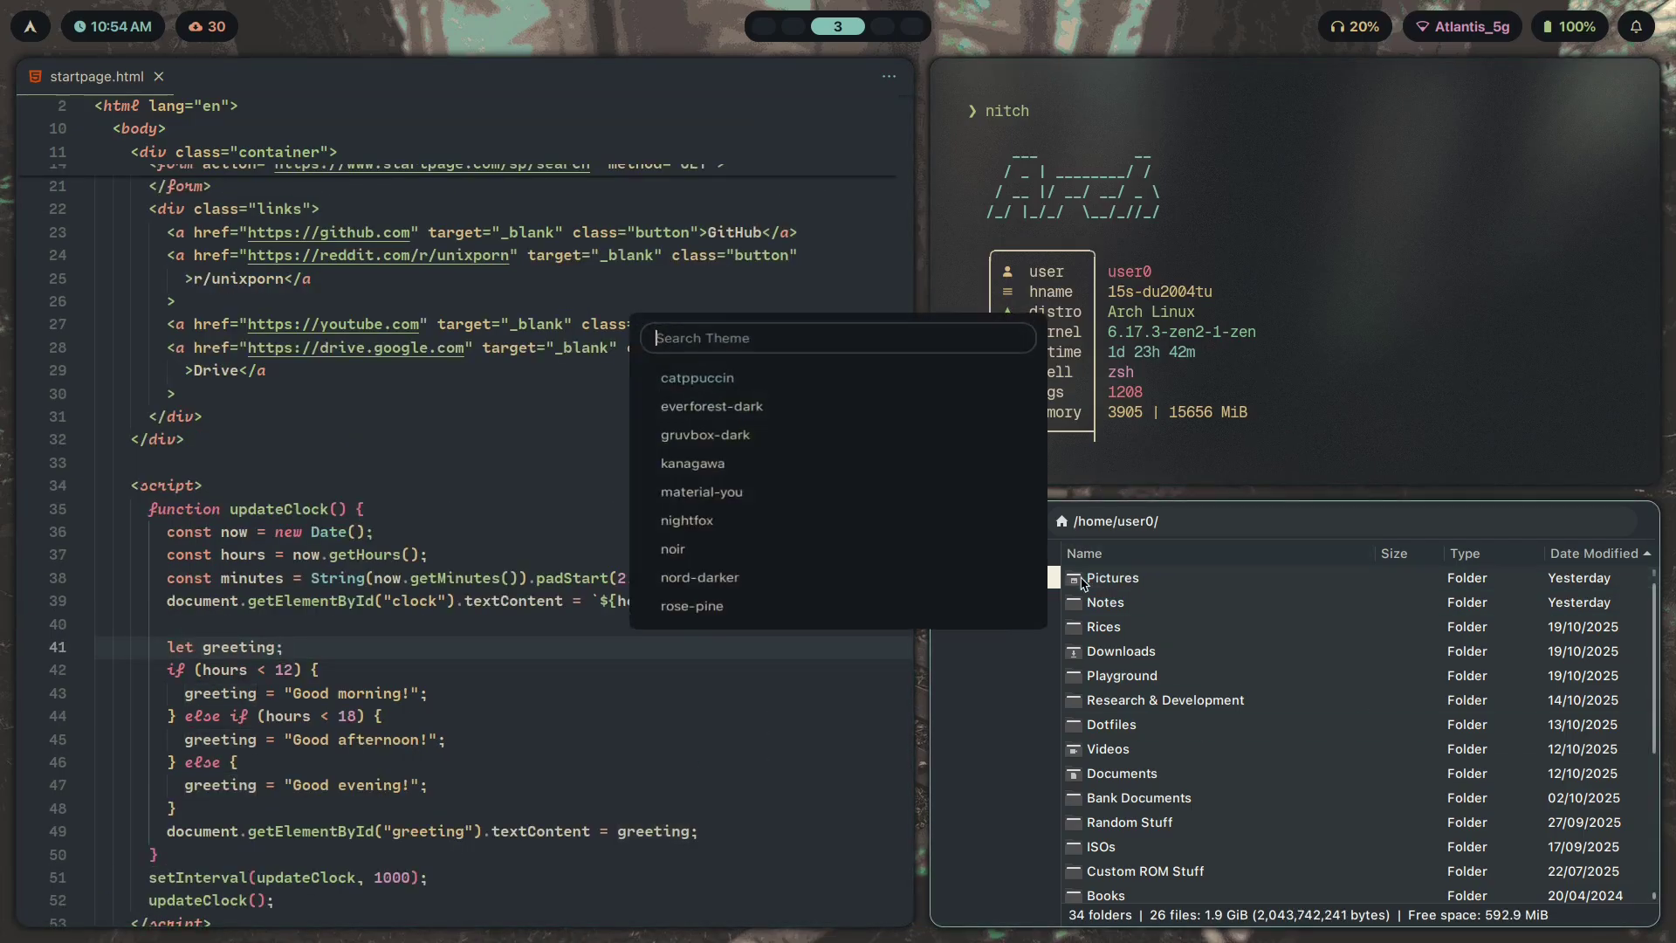
key("Escape")
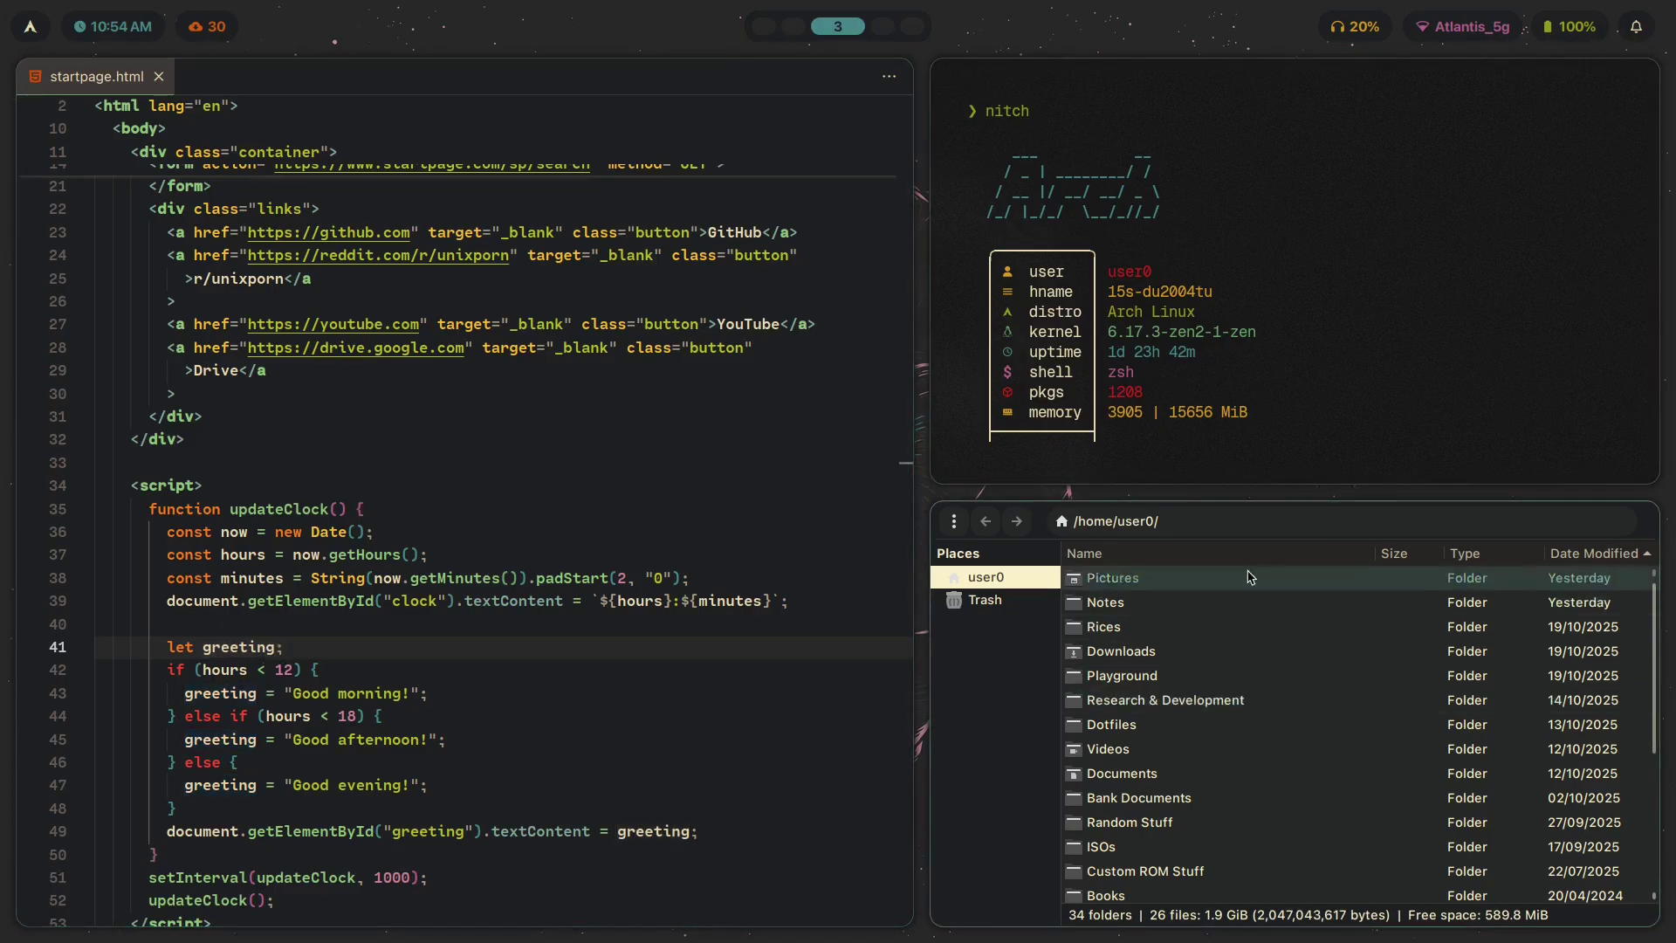
Close the editor and file manager, then launch Vesktop (Discord) with a terminal beside it.
key("super+q")
key("super+q")
key("super+q")
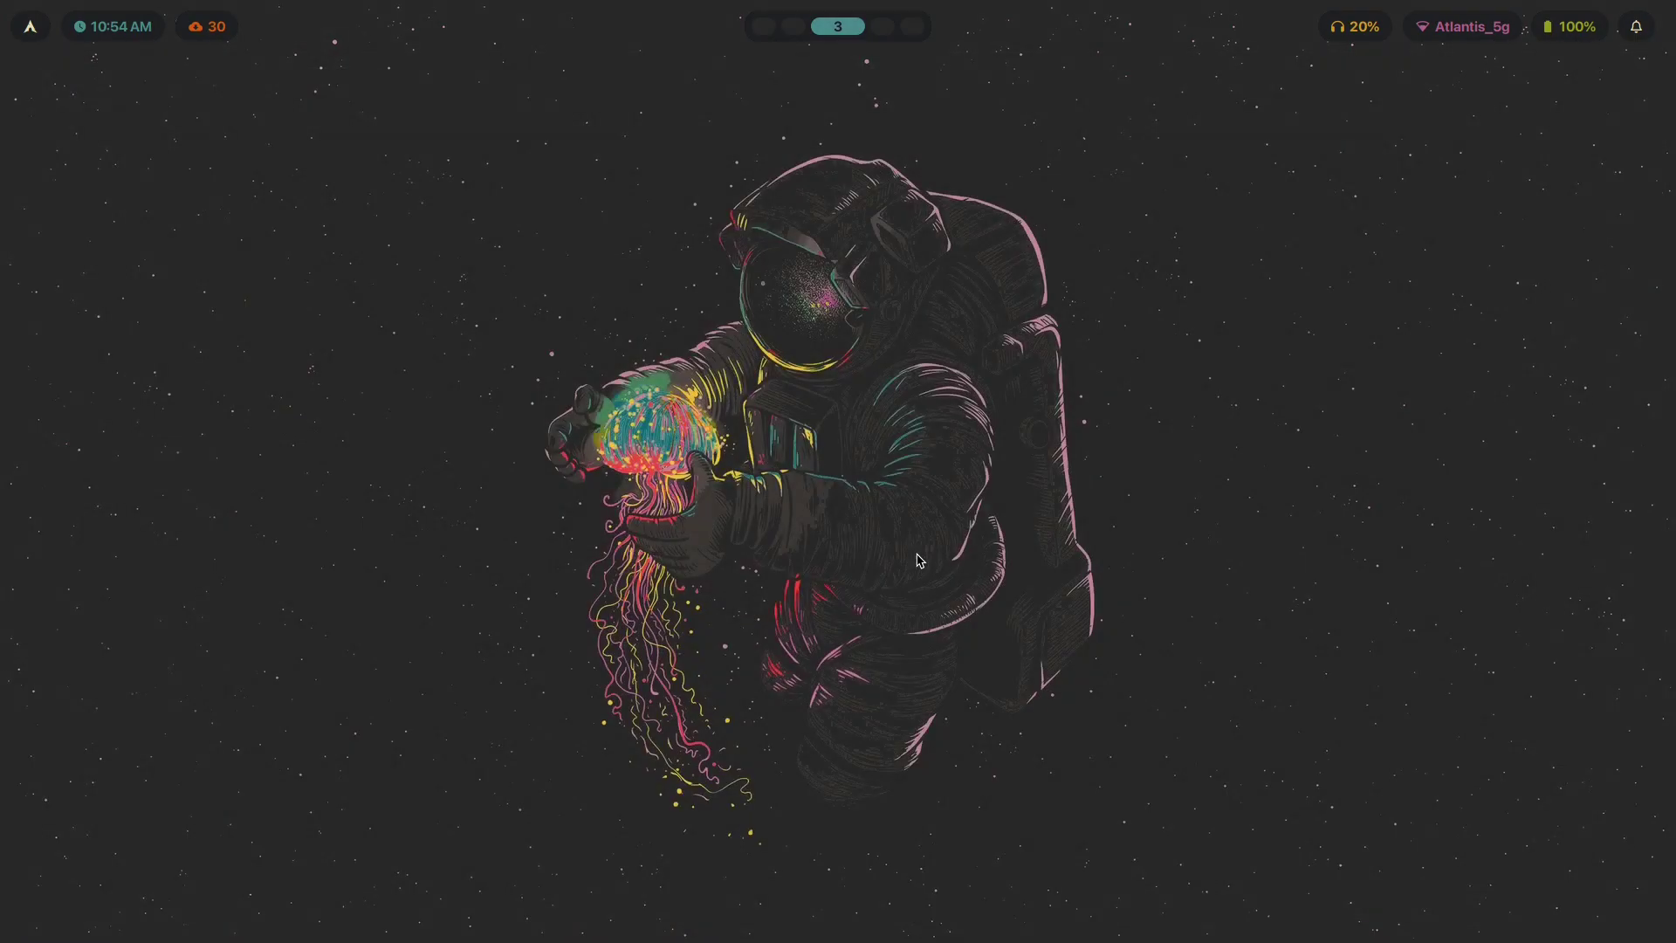
key("super+space")
type("disc")
key("Return")
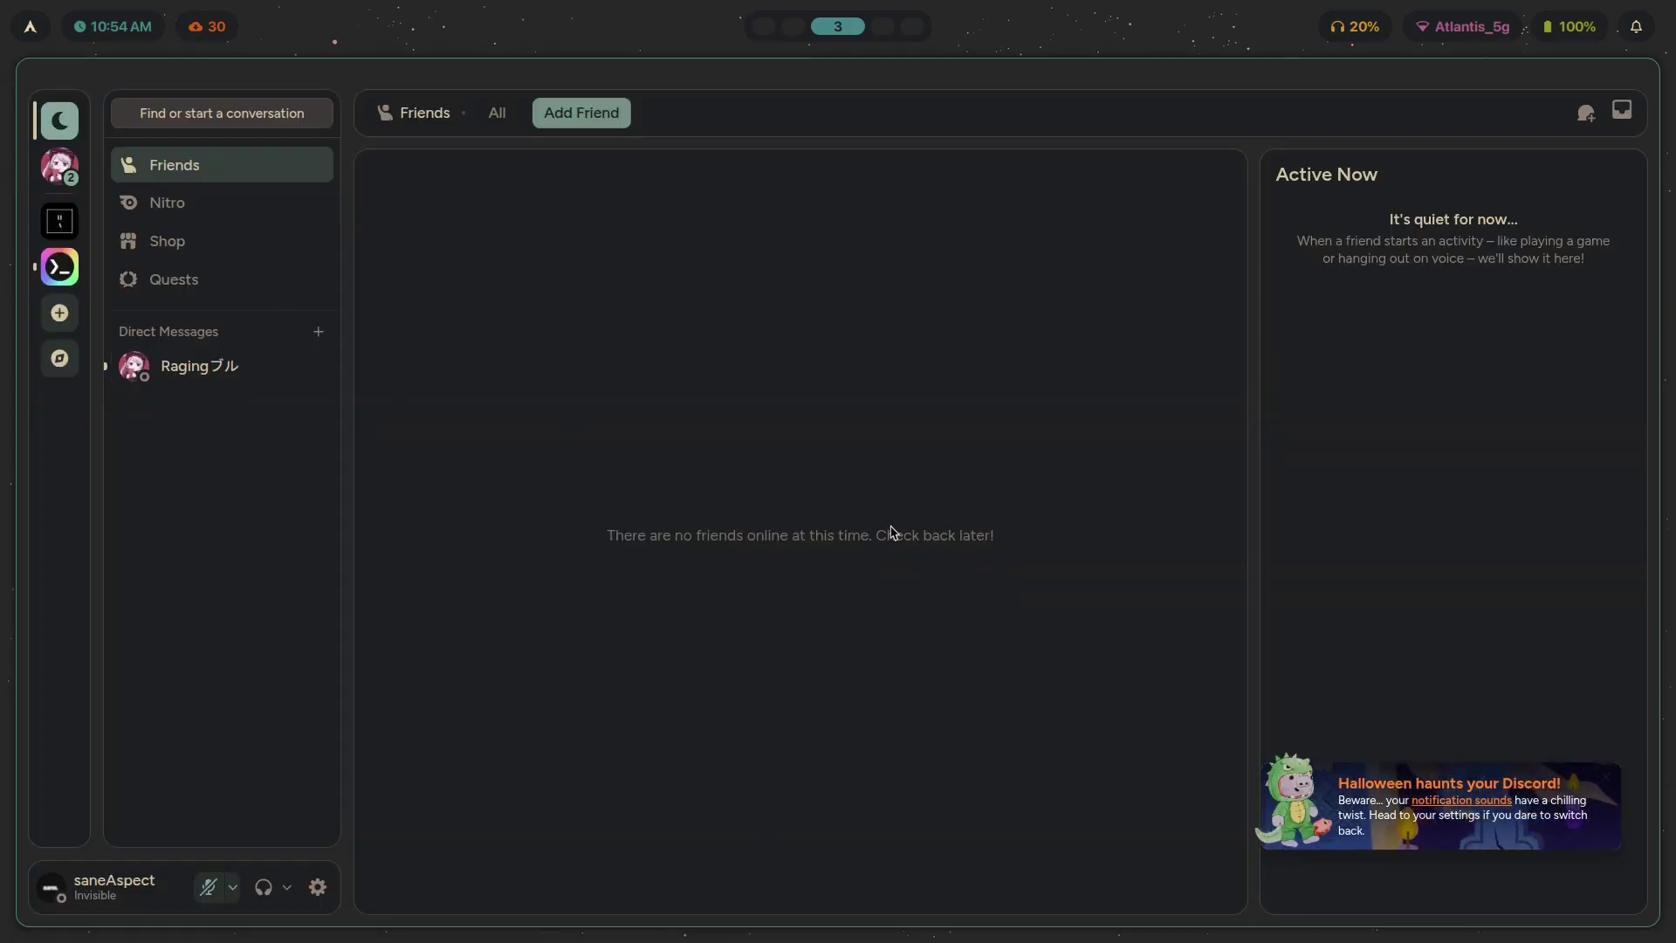
key("super+Return")
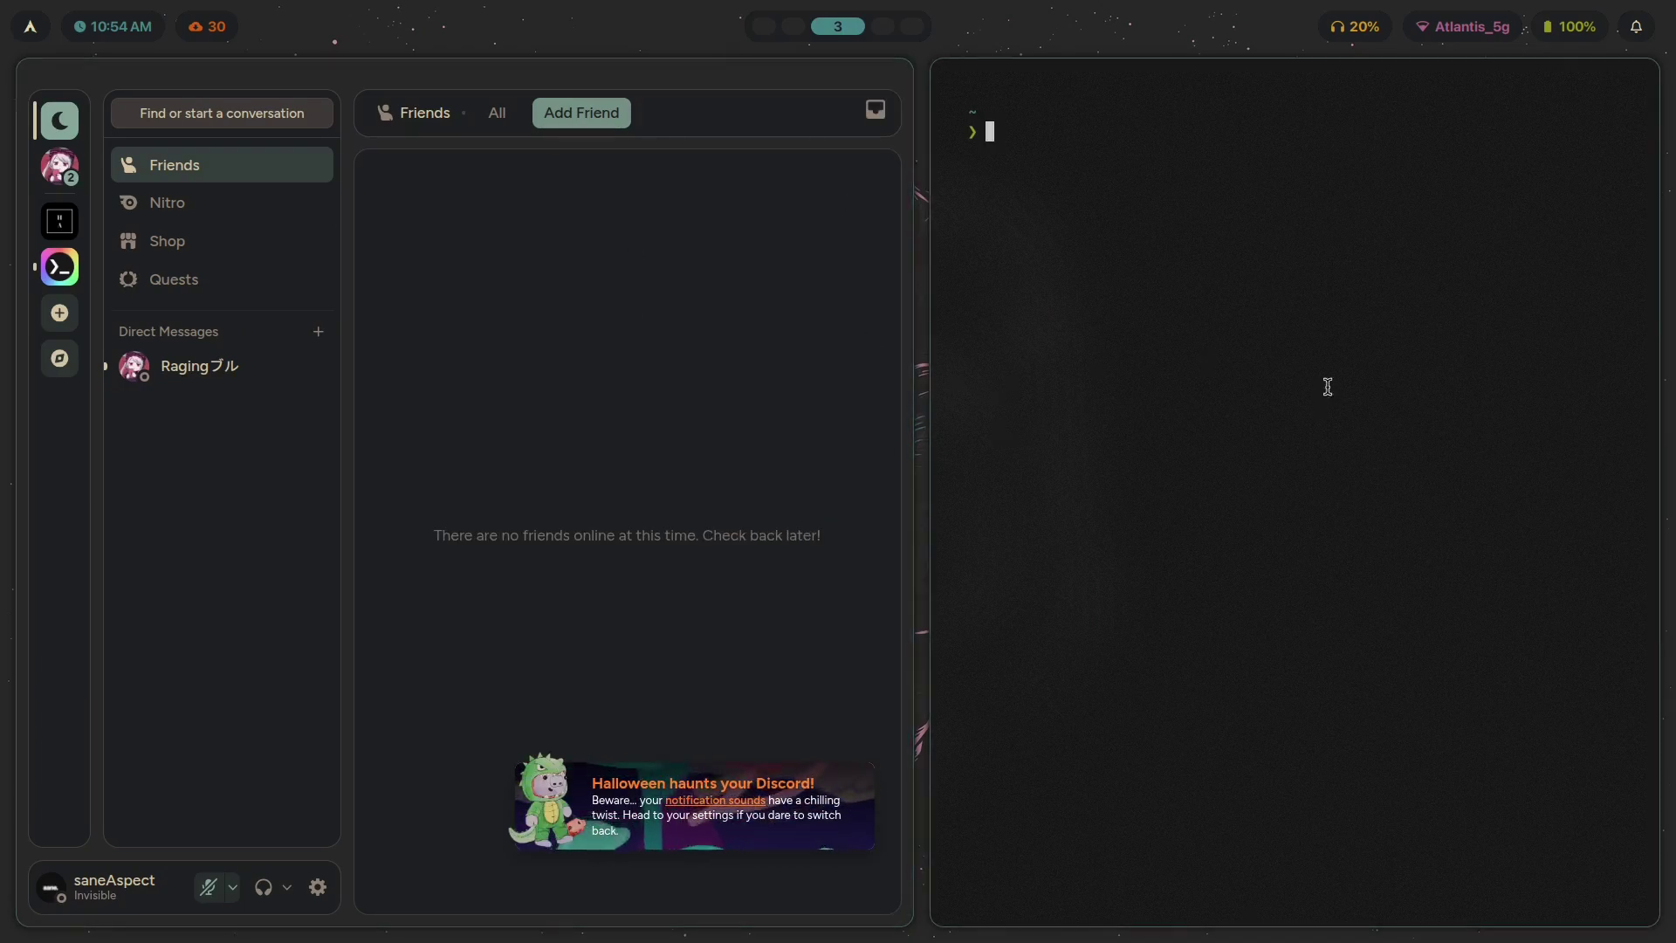
Replace the terminal with VSCodium under Discord and stack three terminals in the right column.
key("super+q")
key("super+d")
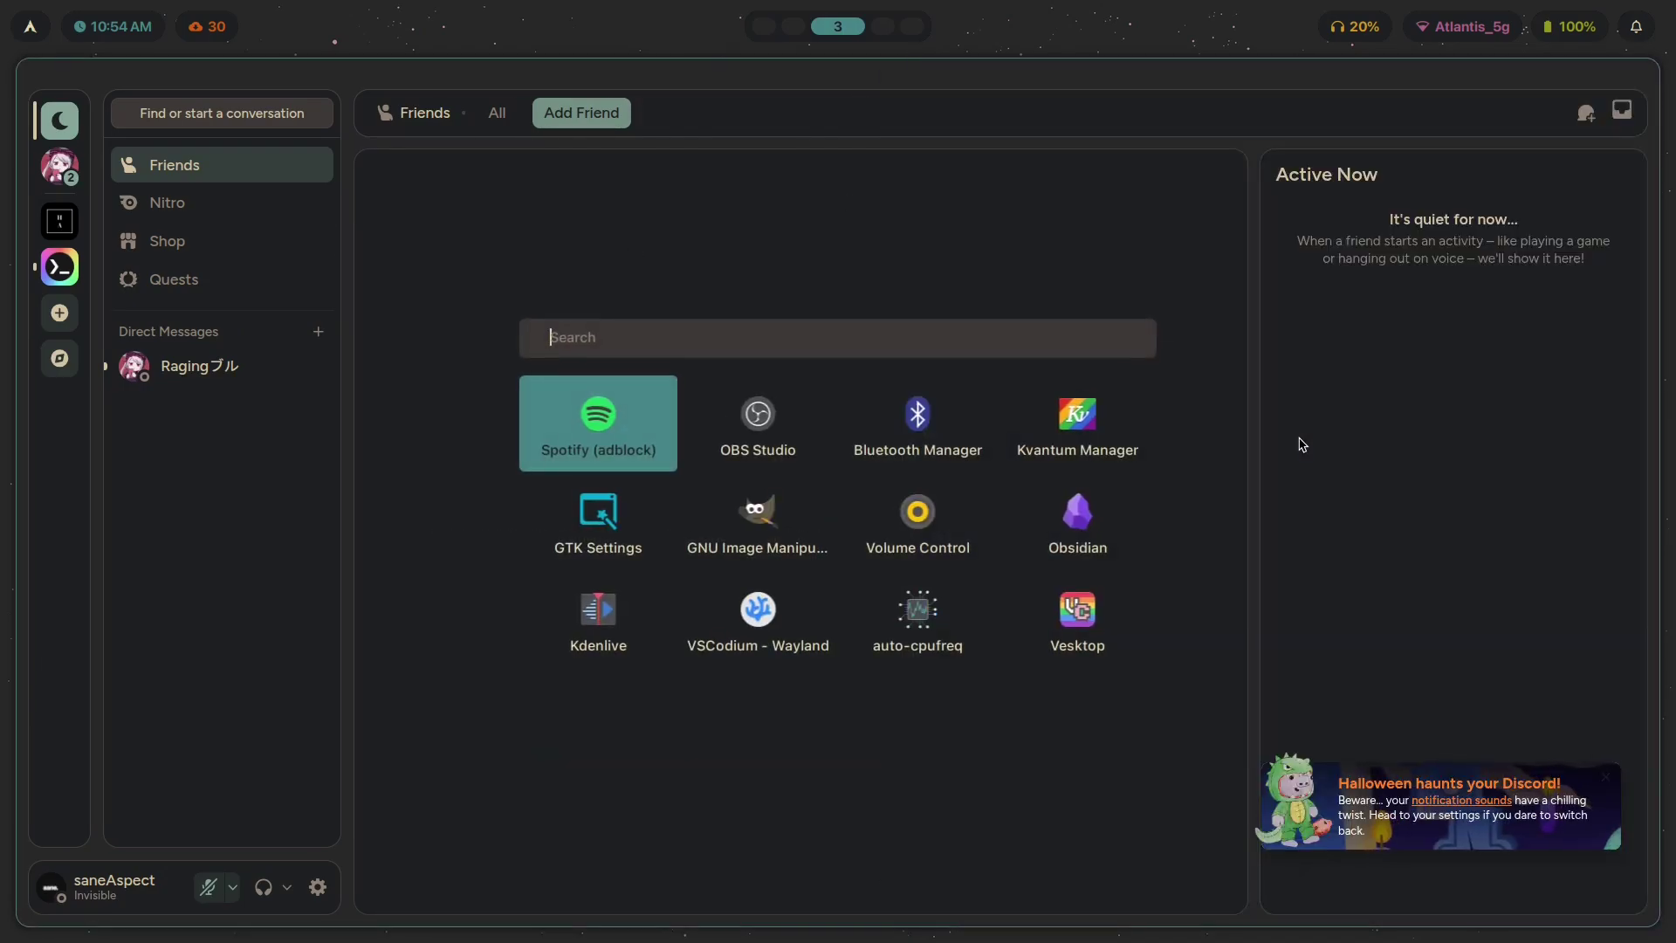
type("vsc")
key("Return")
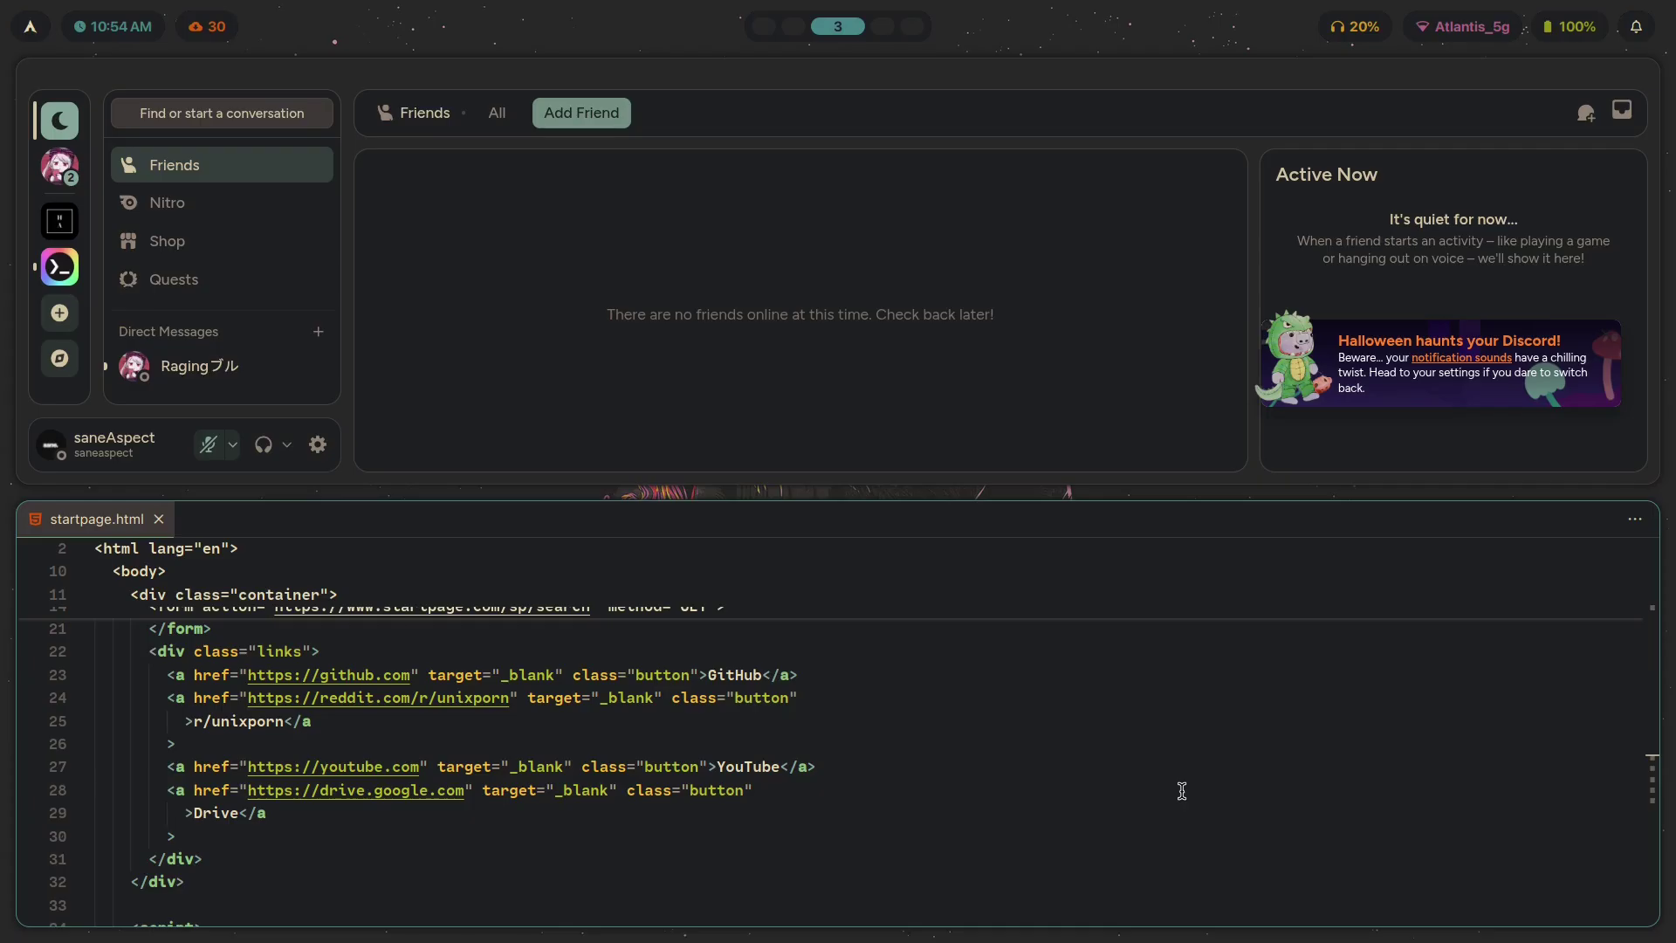
key("super+Return")
key("super+Return")
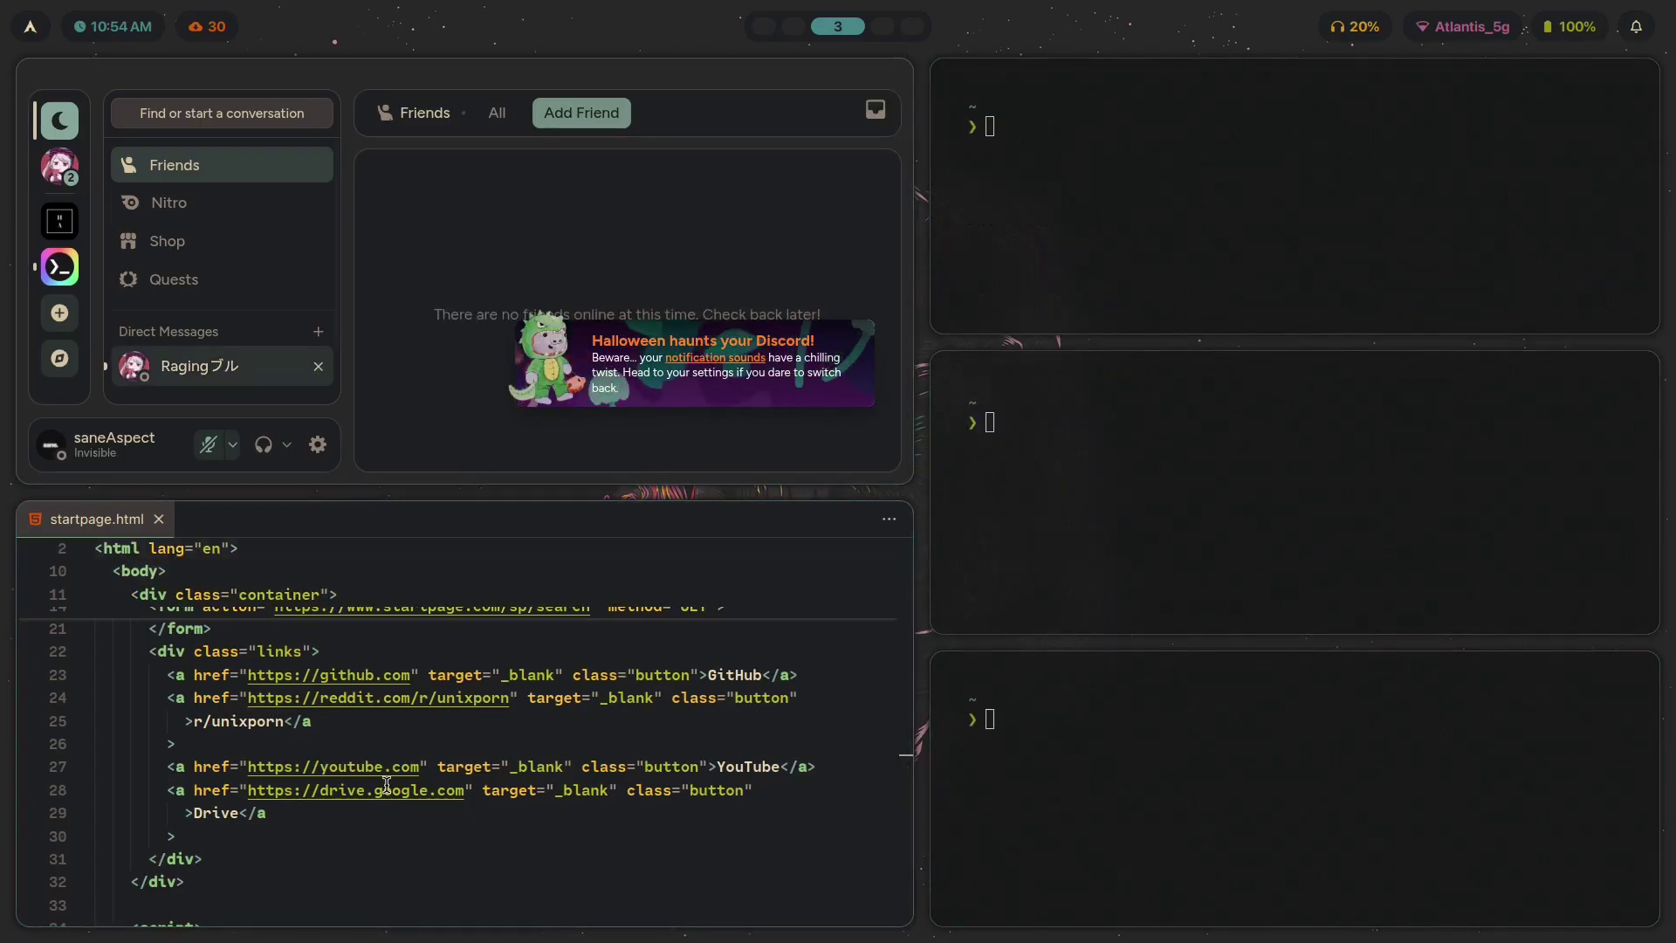
key("super+t")
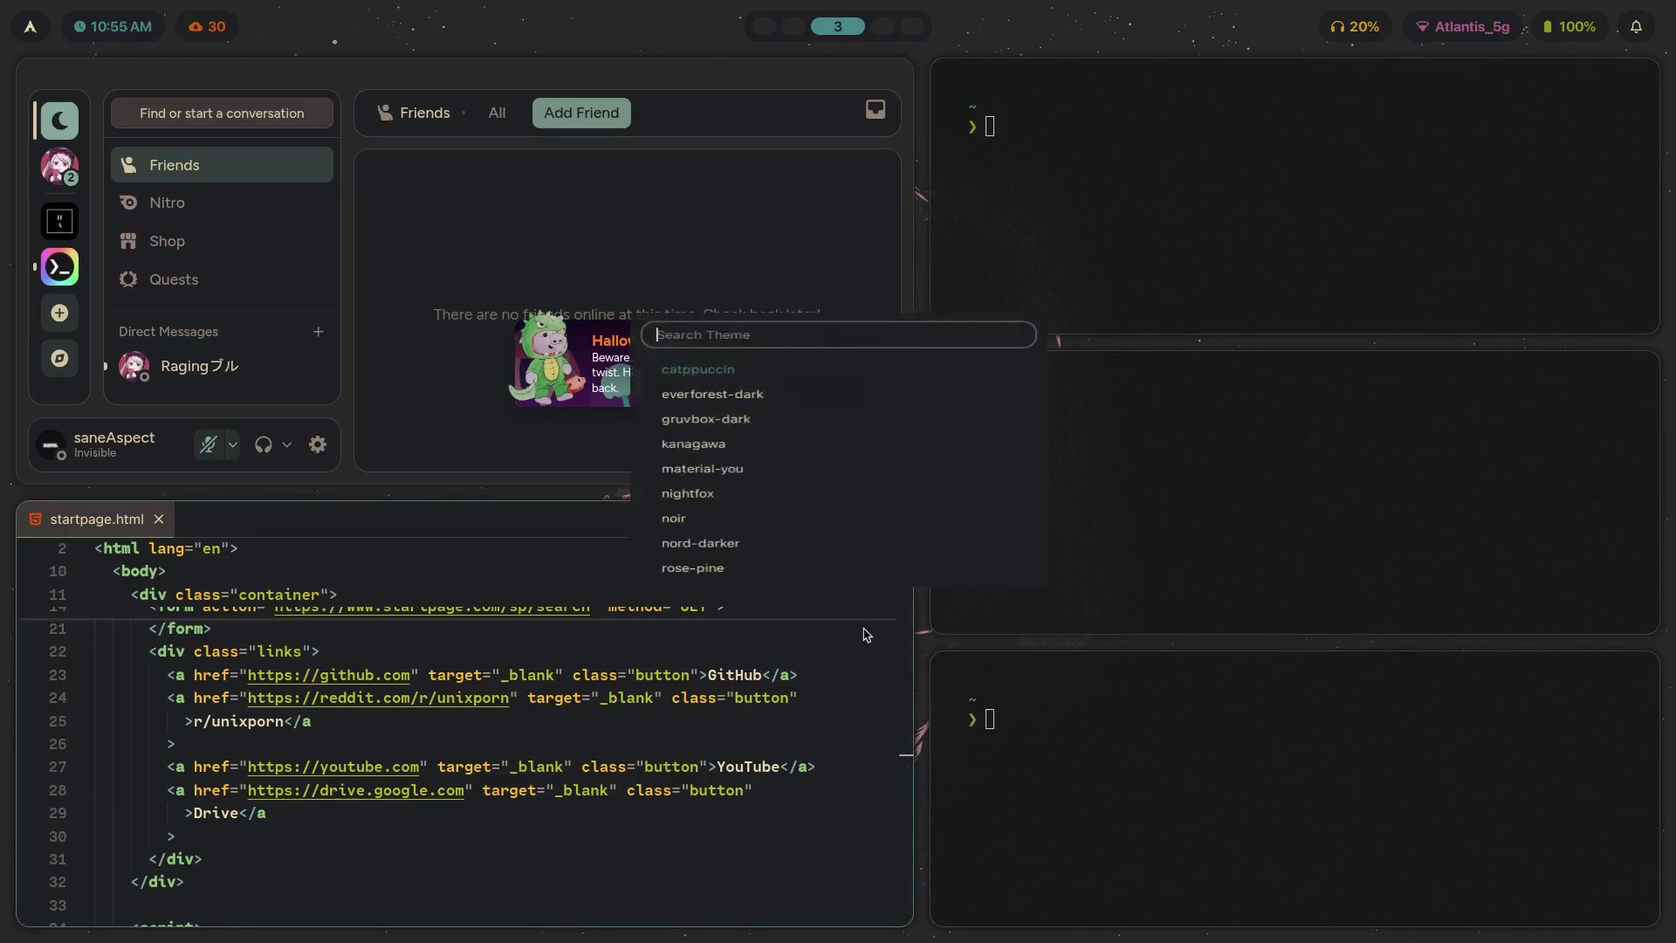
Apply the rose-pine theme, then close the extra terminals and a test Files window.
key("Down")
key("Down")
key("Down")
key("Down")
key("Down")
key("Down")
key("Down")
key("Down")
left_click(867, 635)
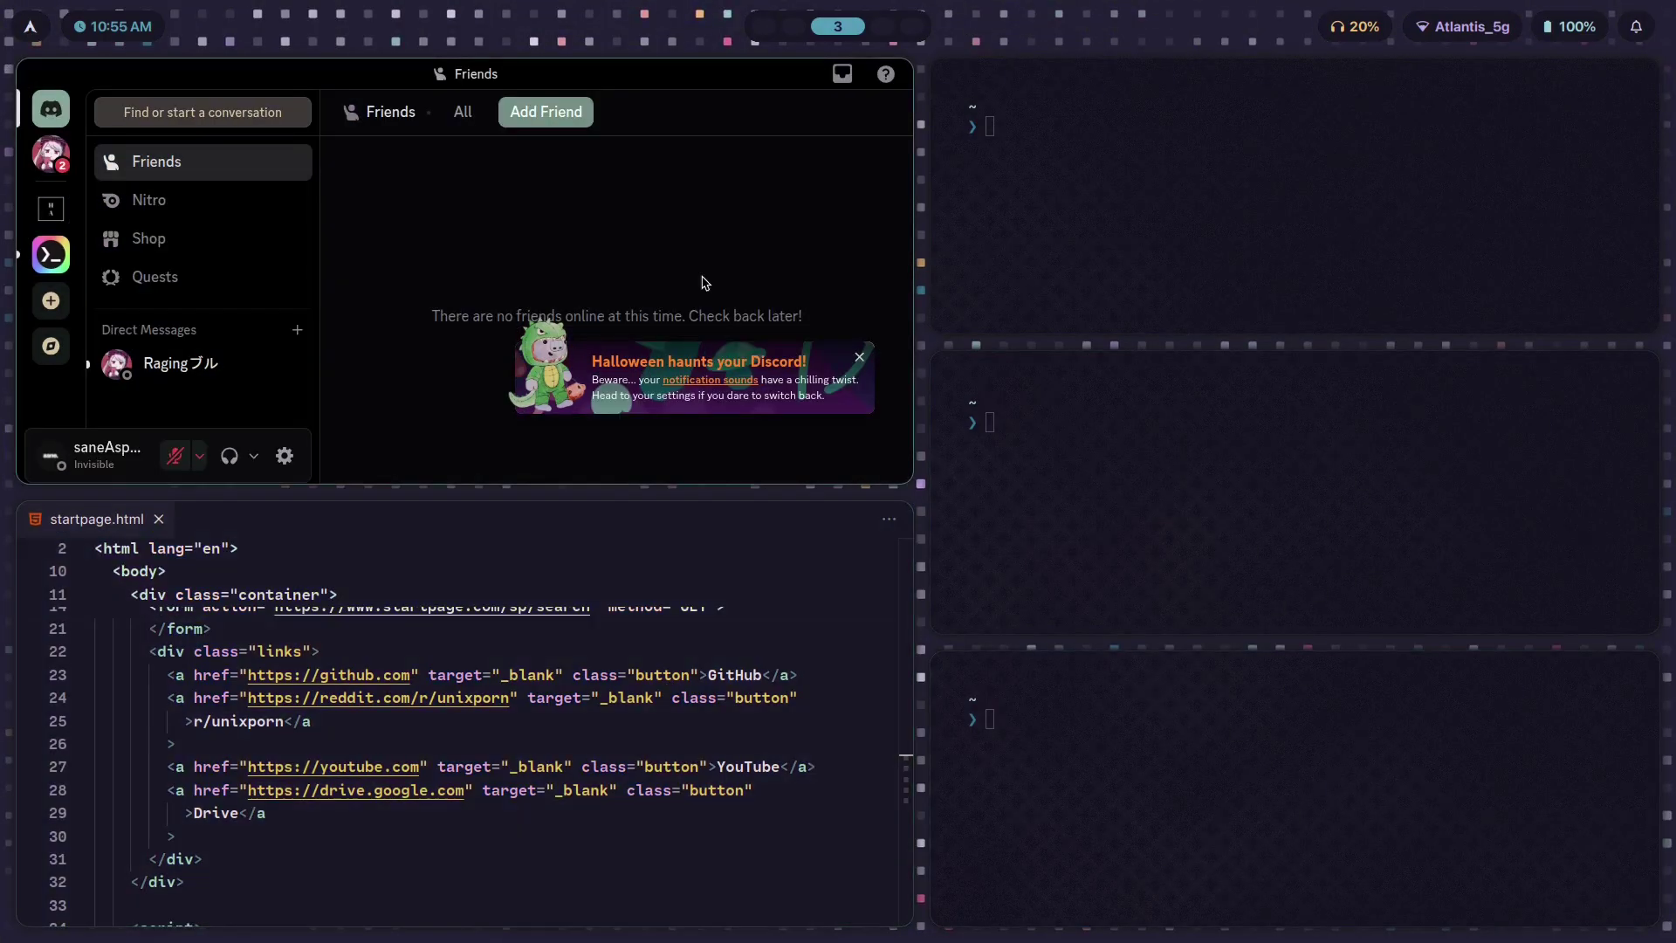
key("super+q")
key("super+q")
key("super+q")
key("super+d")
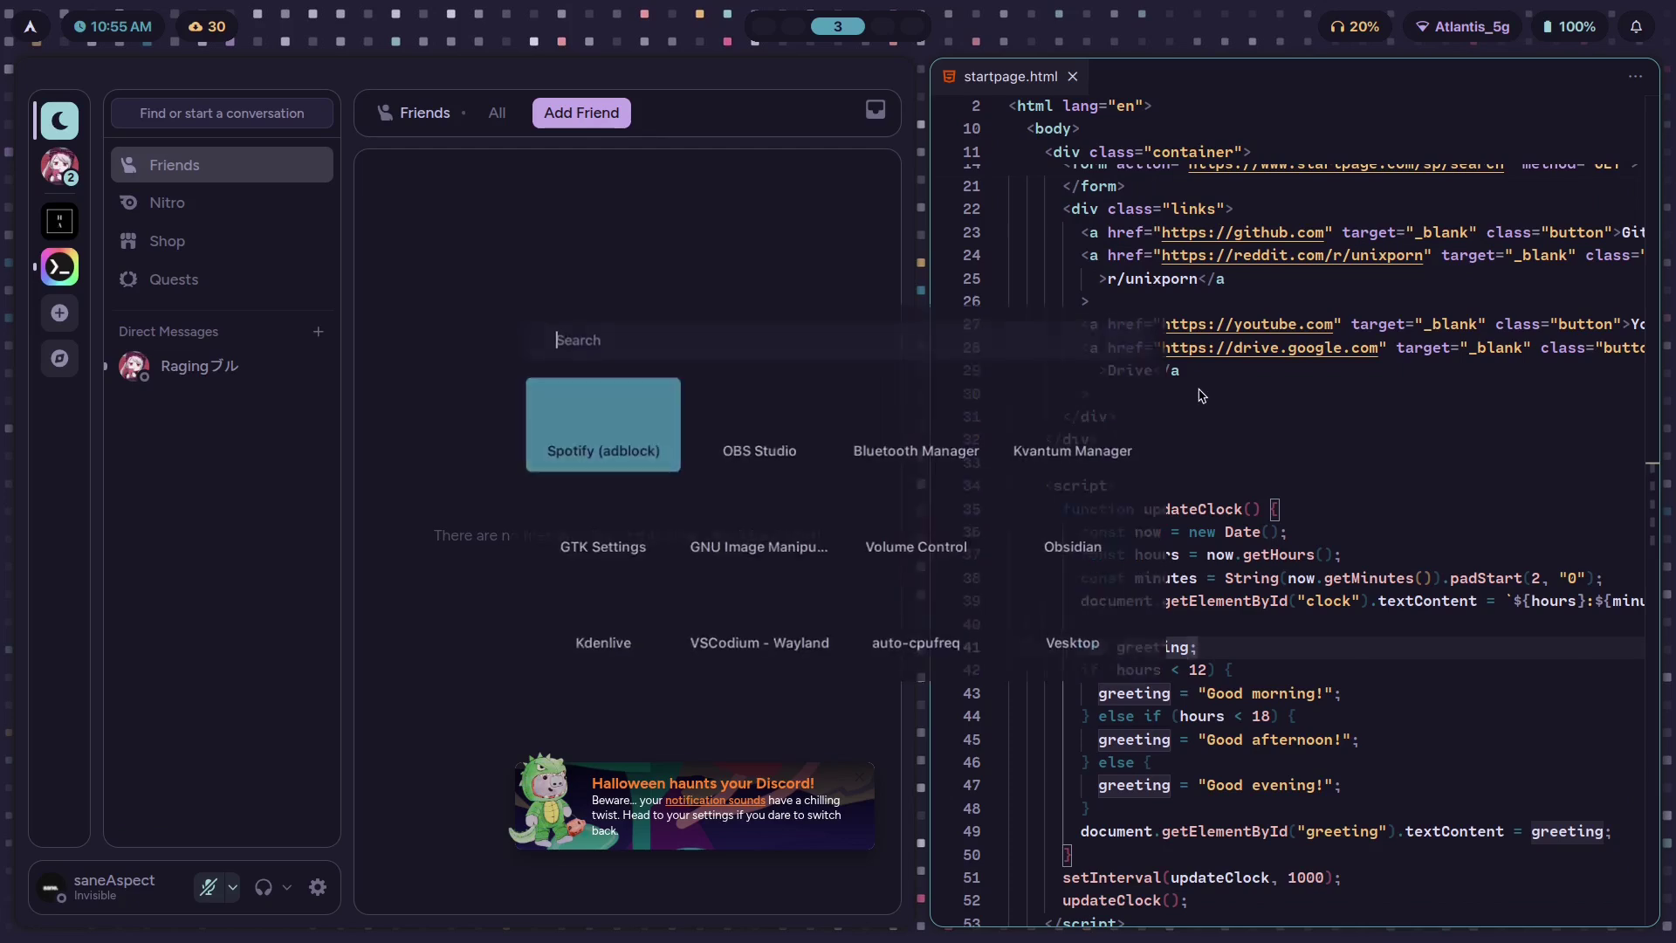
key("Escape")
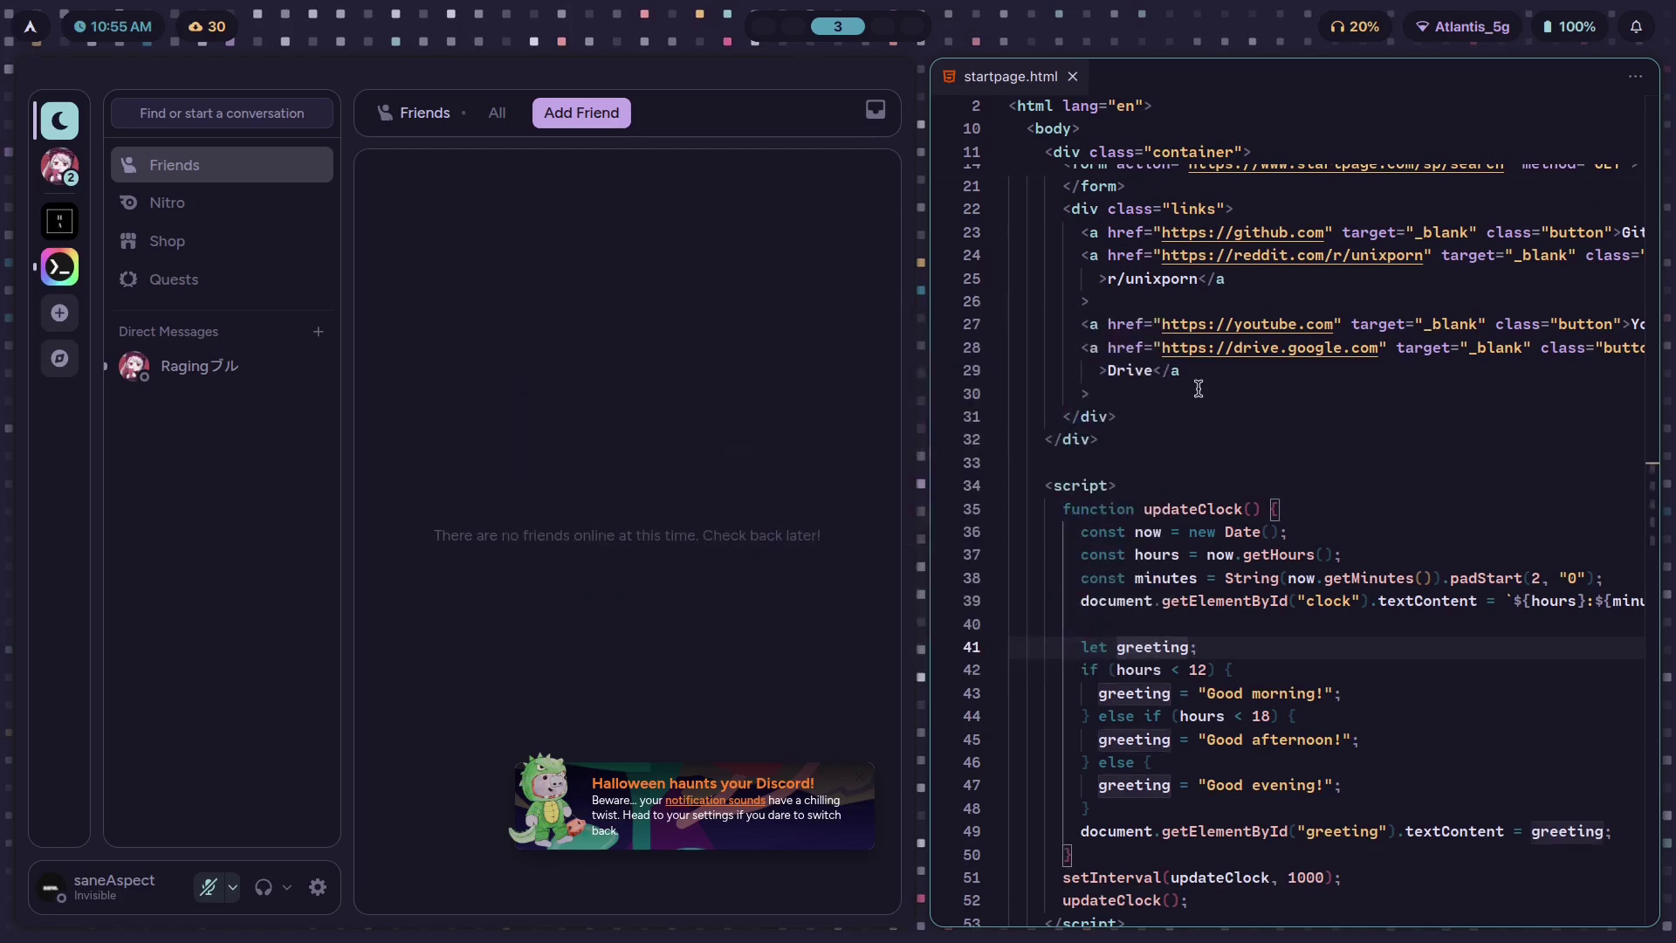
key("super+e")
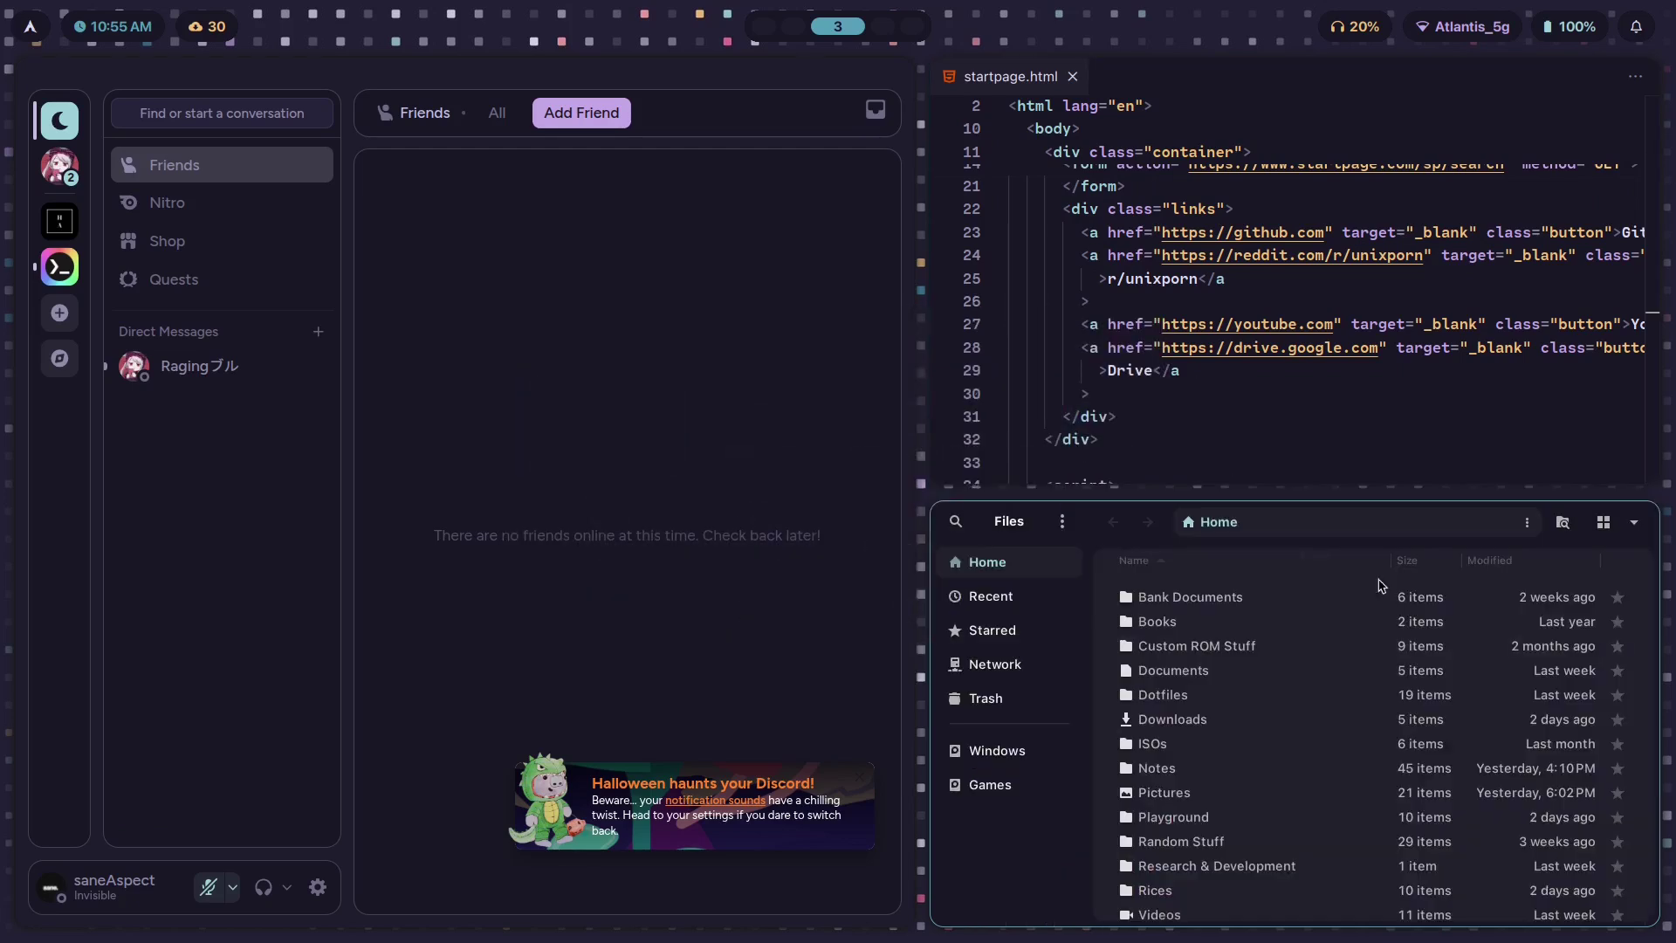
key("super+q")
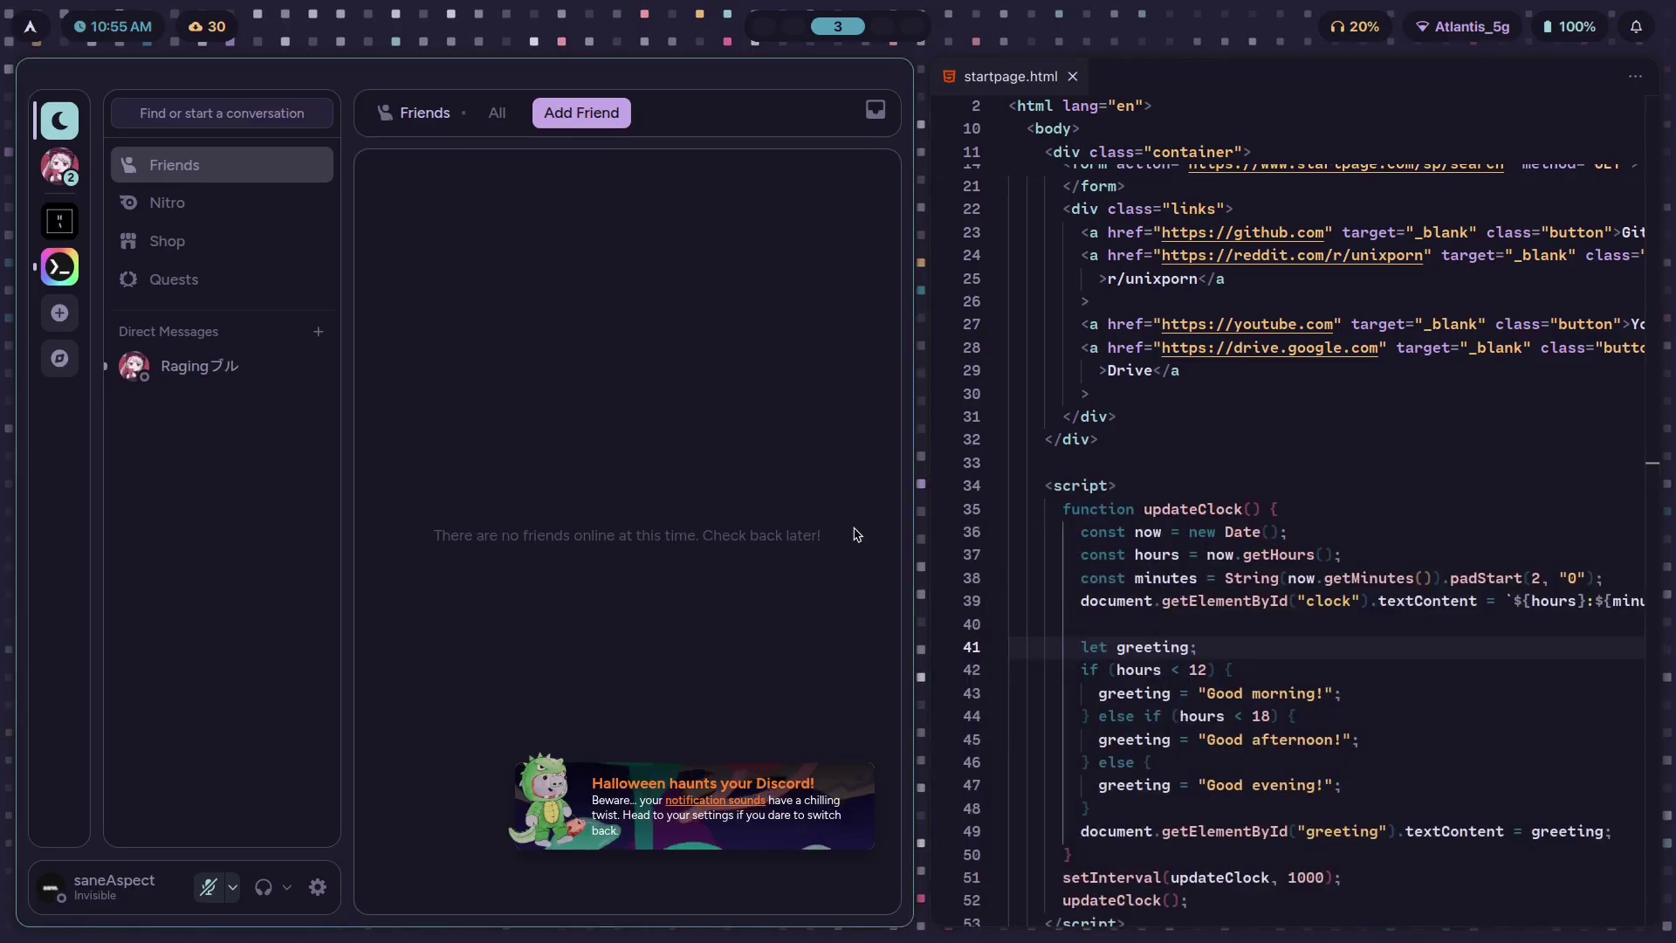
Browse the theme list and close the editor and Discord windows.
key("super+t")
key("Down")
key("Down")
key("Down")
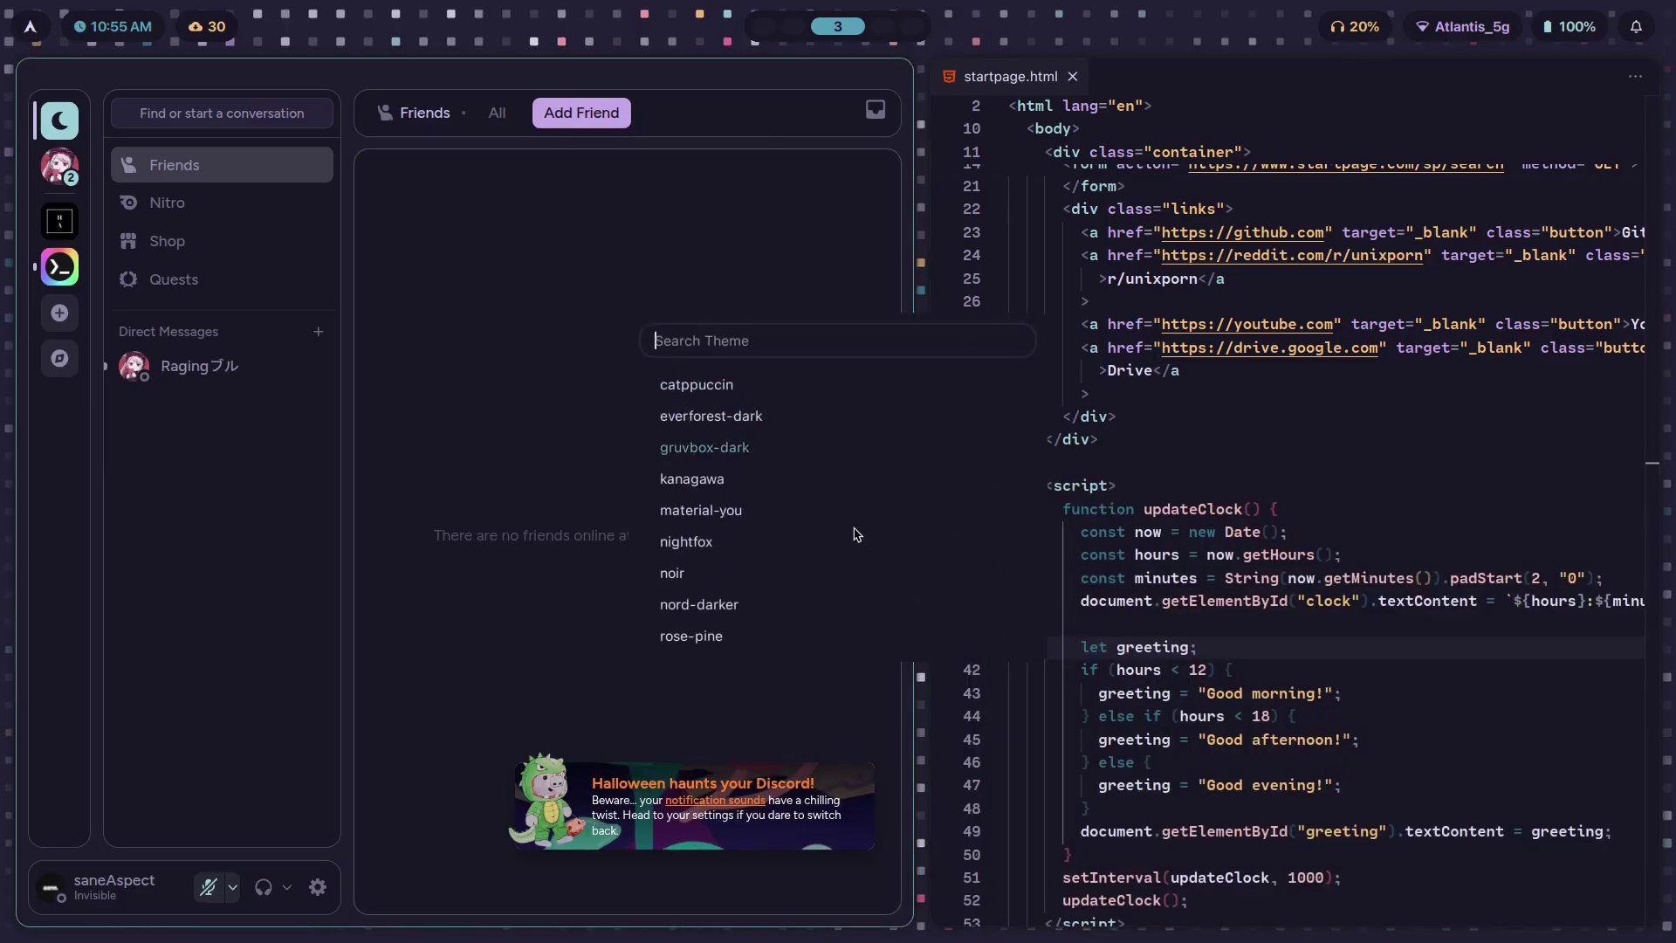
key("Down")
key("Down")
key("Return")
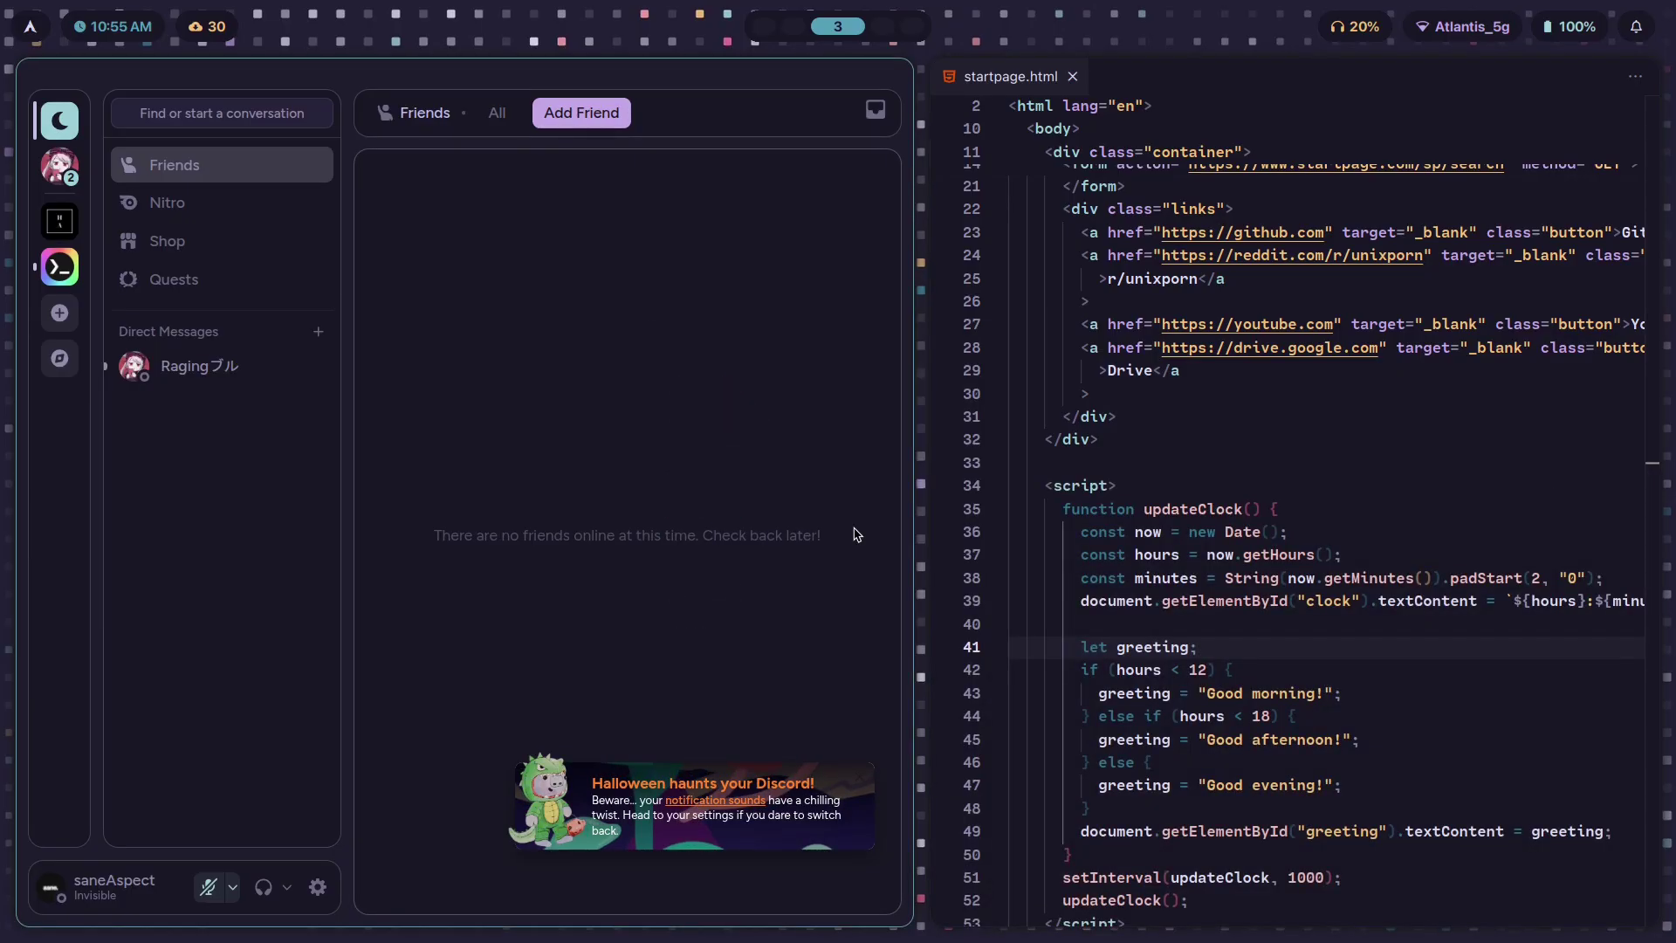
key("super+q")
key("super+q")
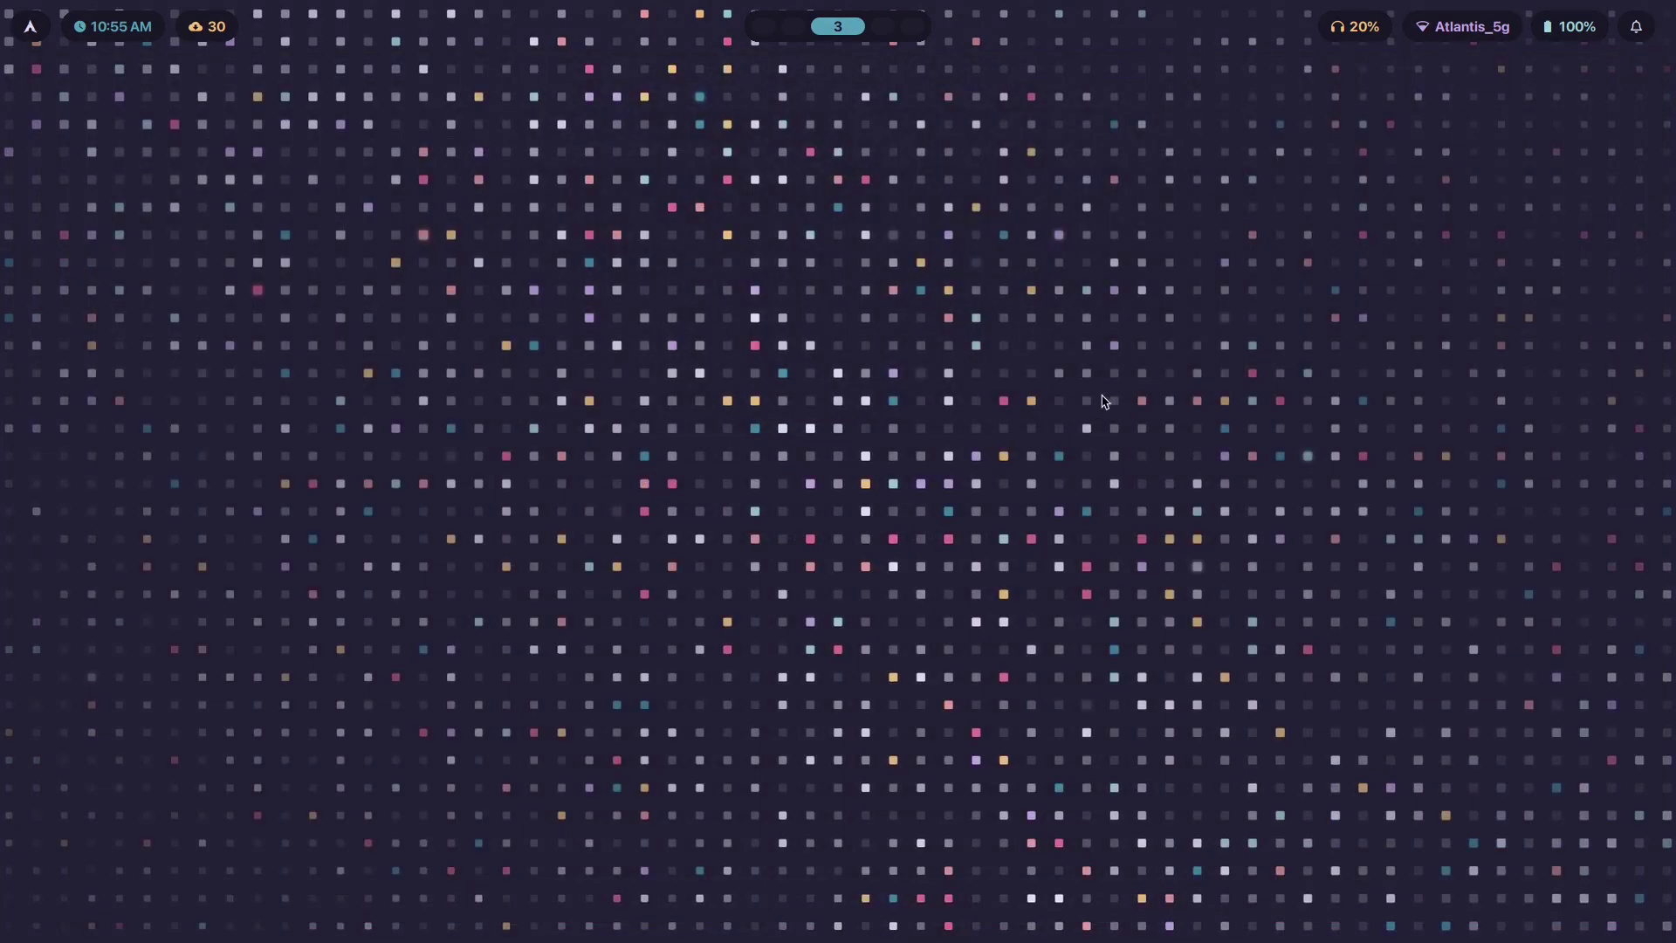
Apply the nightfox theme and switch to workspace 5 with the Gumroad editor.
key("super+t")
key("Up")
key("Up")
key("Up")
key("Up")
key("Up")
key("Up")
key("Down")
key("Down")
key("Return")
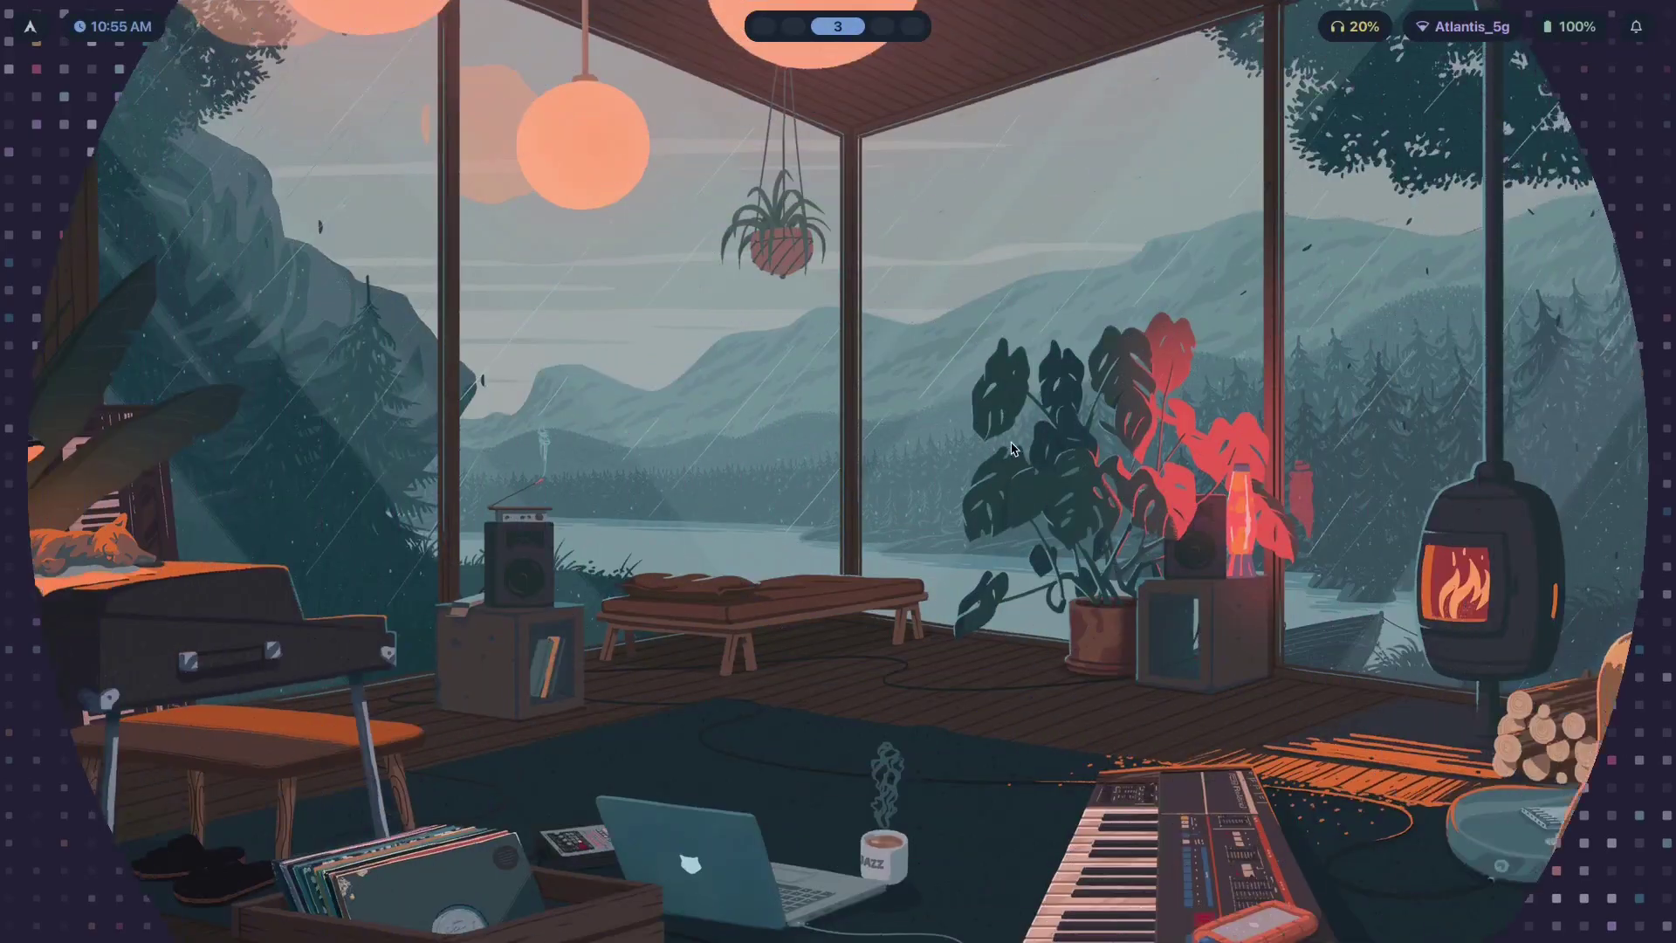
key("super+5")
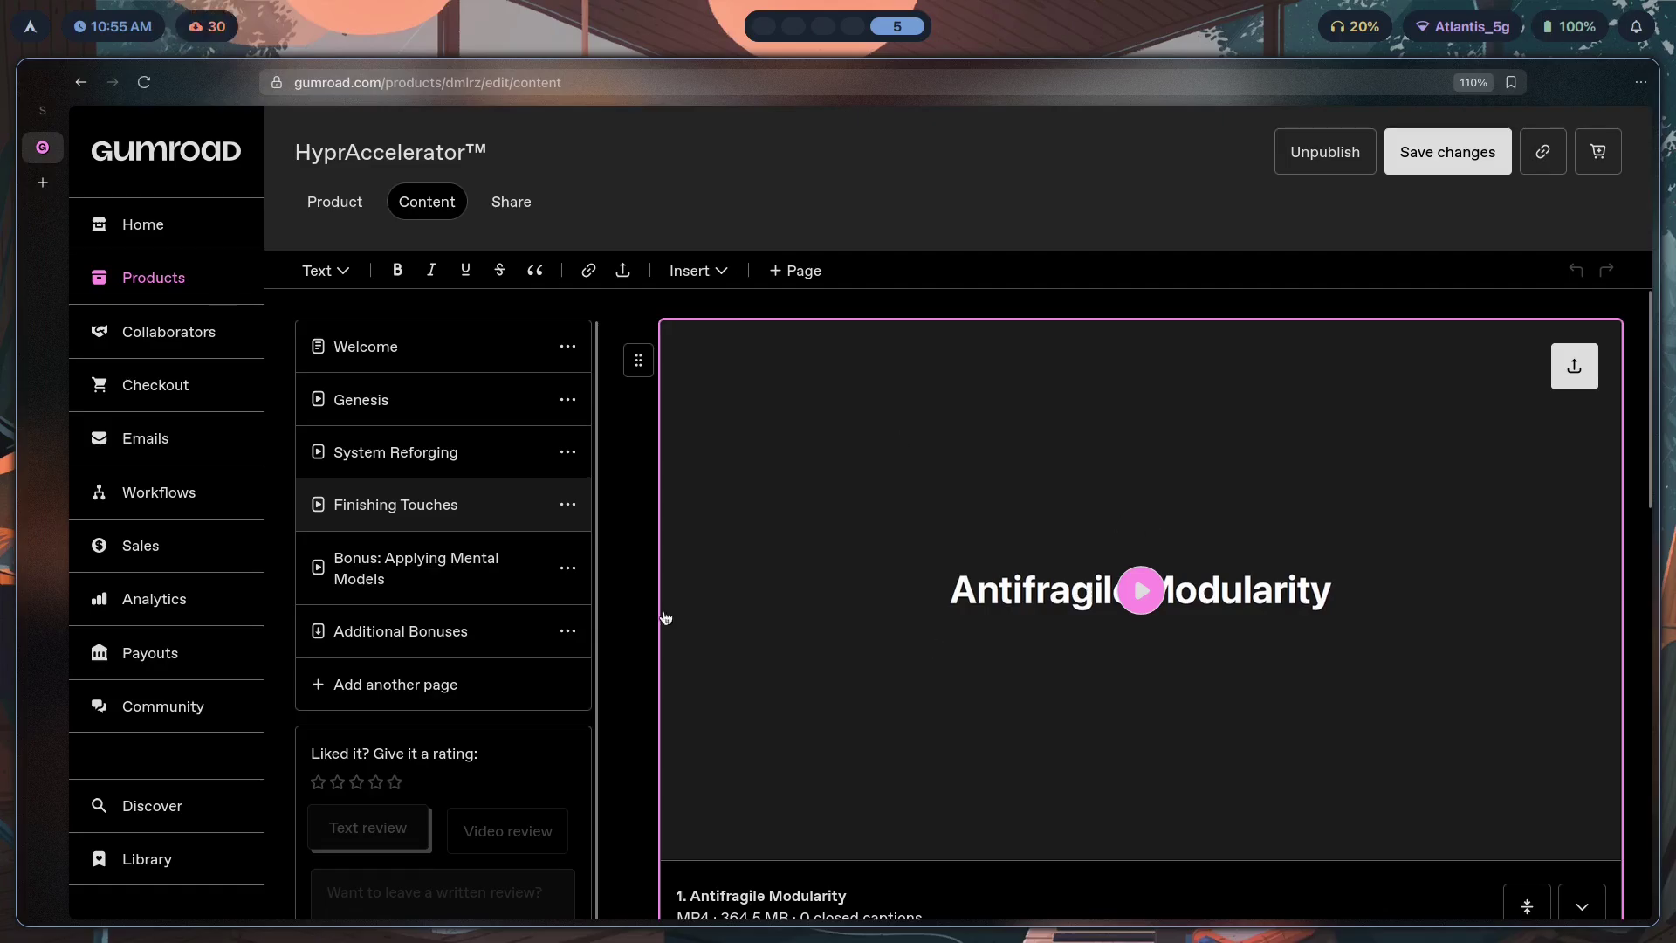
Open the System Reforging lesson and load the Theme Switchers video player.
left_click(450, 472)
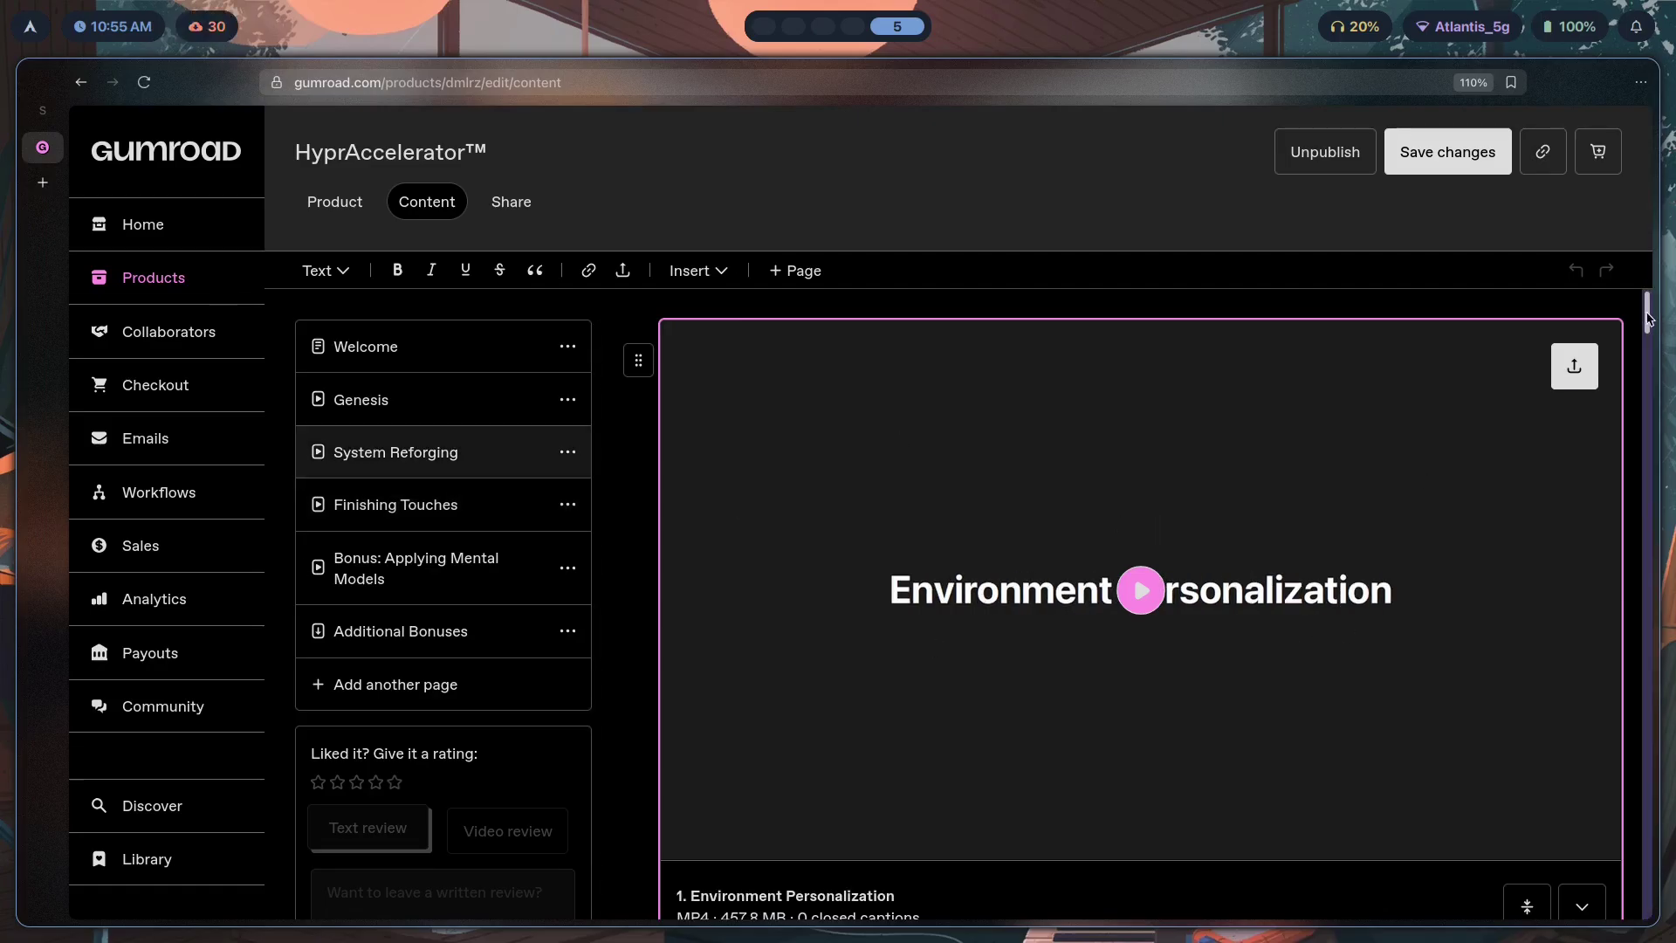
scroll(1650, 343, "down", 3)
left_click_drag(1649, 338, 1650, 654)
scroll(1298, 358, "up", 2)
left_click(1155, 480)
scroll(1270, 556, "up", 1)
scroll(1270, 559, "down", 2)
Play the Theme Switchers video muted, seeking to about 13:35 and then near its end.
left_click(1087, 666)
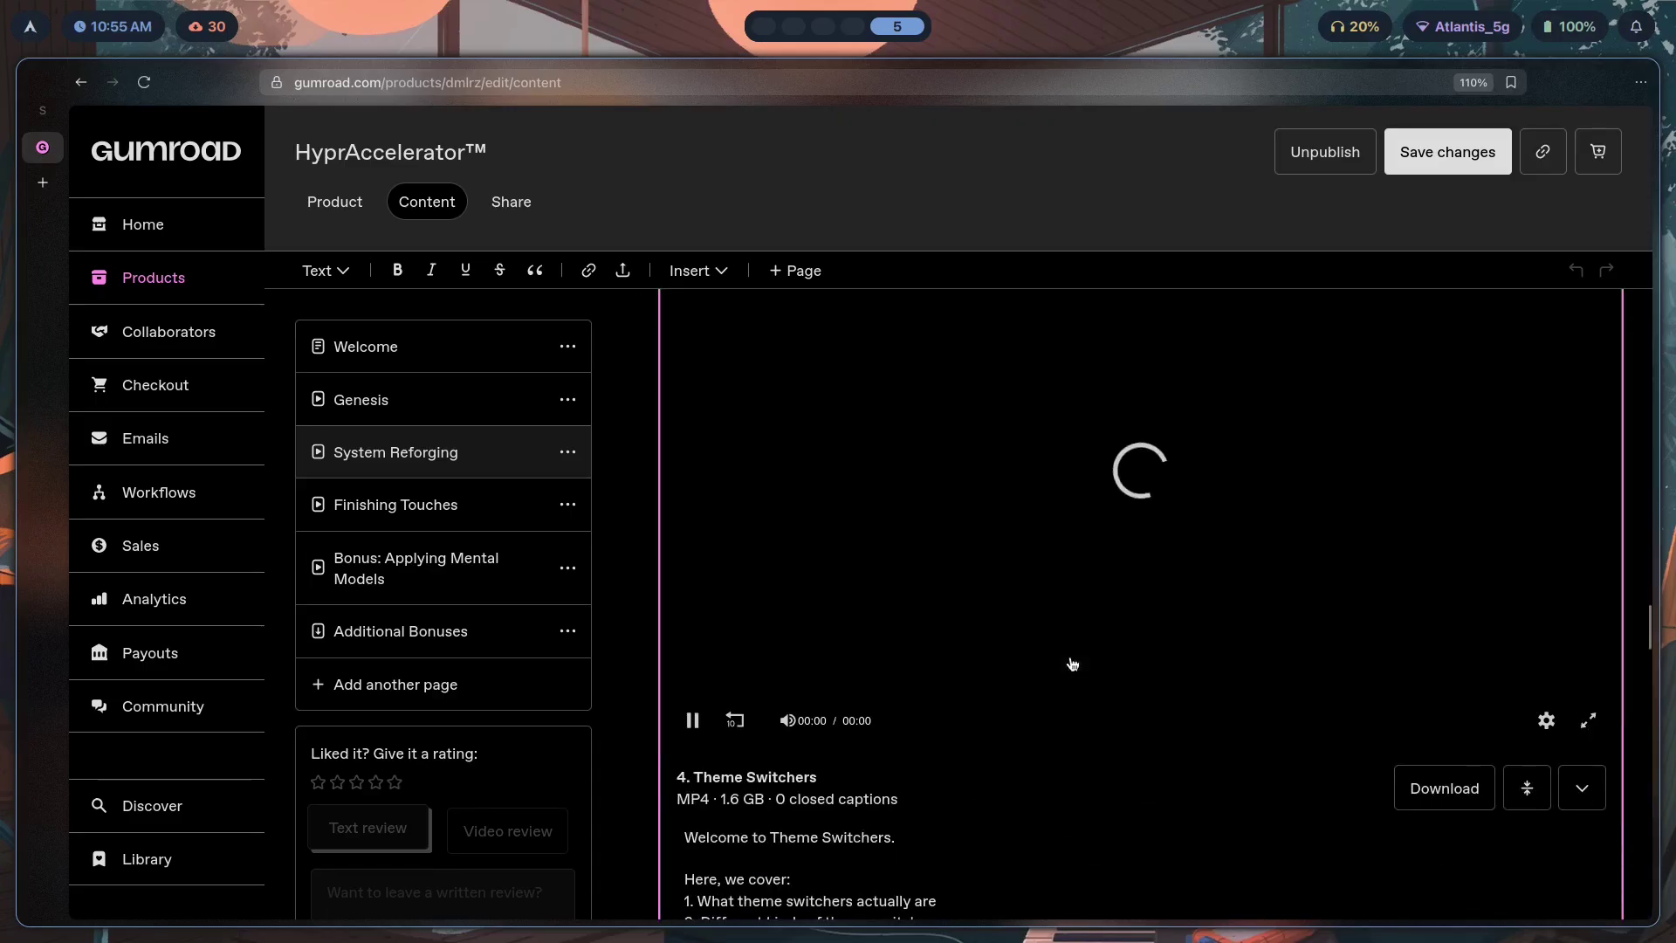
left_click(784, 724)
scroll(1364, 555, "up", 2)
scroll(1362, 559, "down", 2)
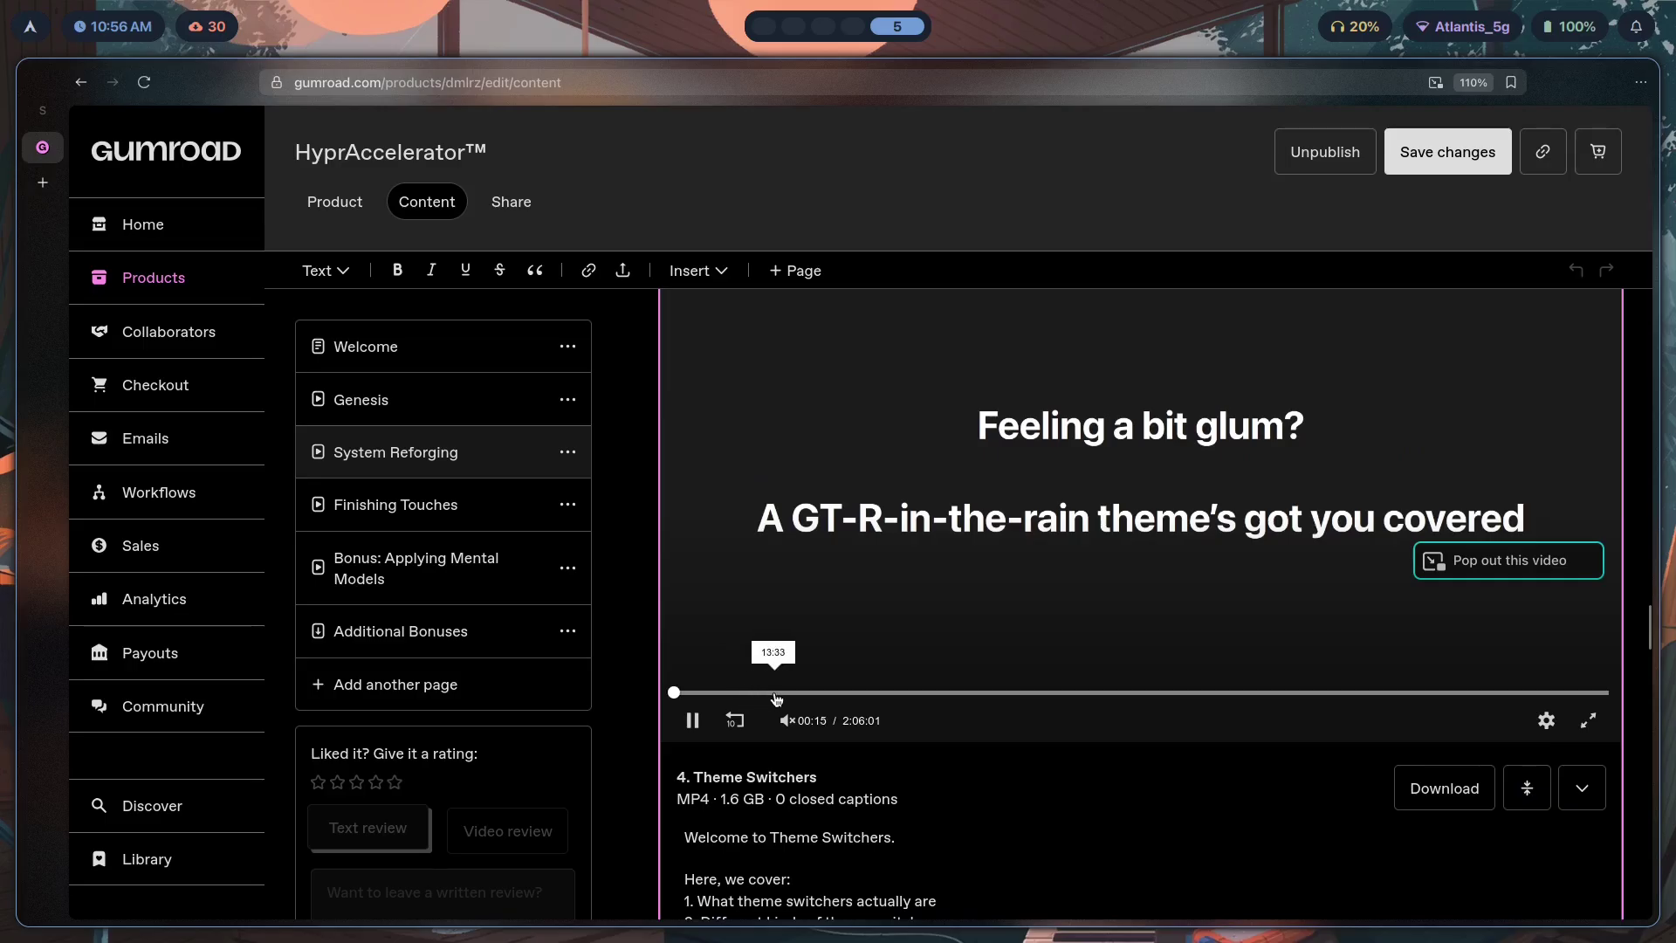
left_click(773, 694)
scroll(756, 428, "up", 2)
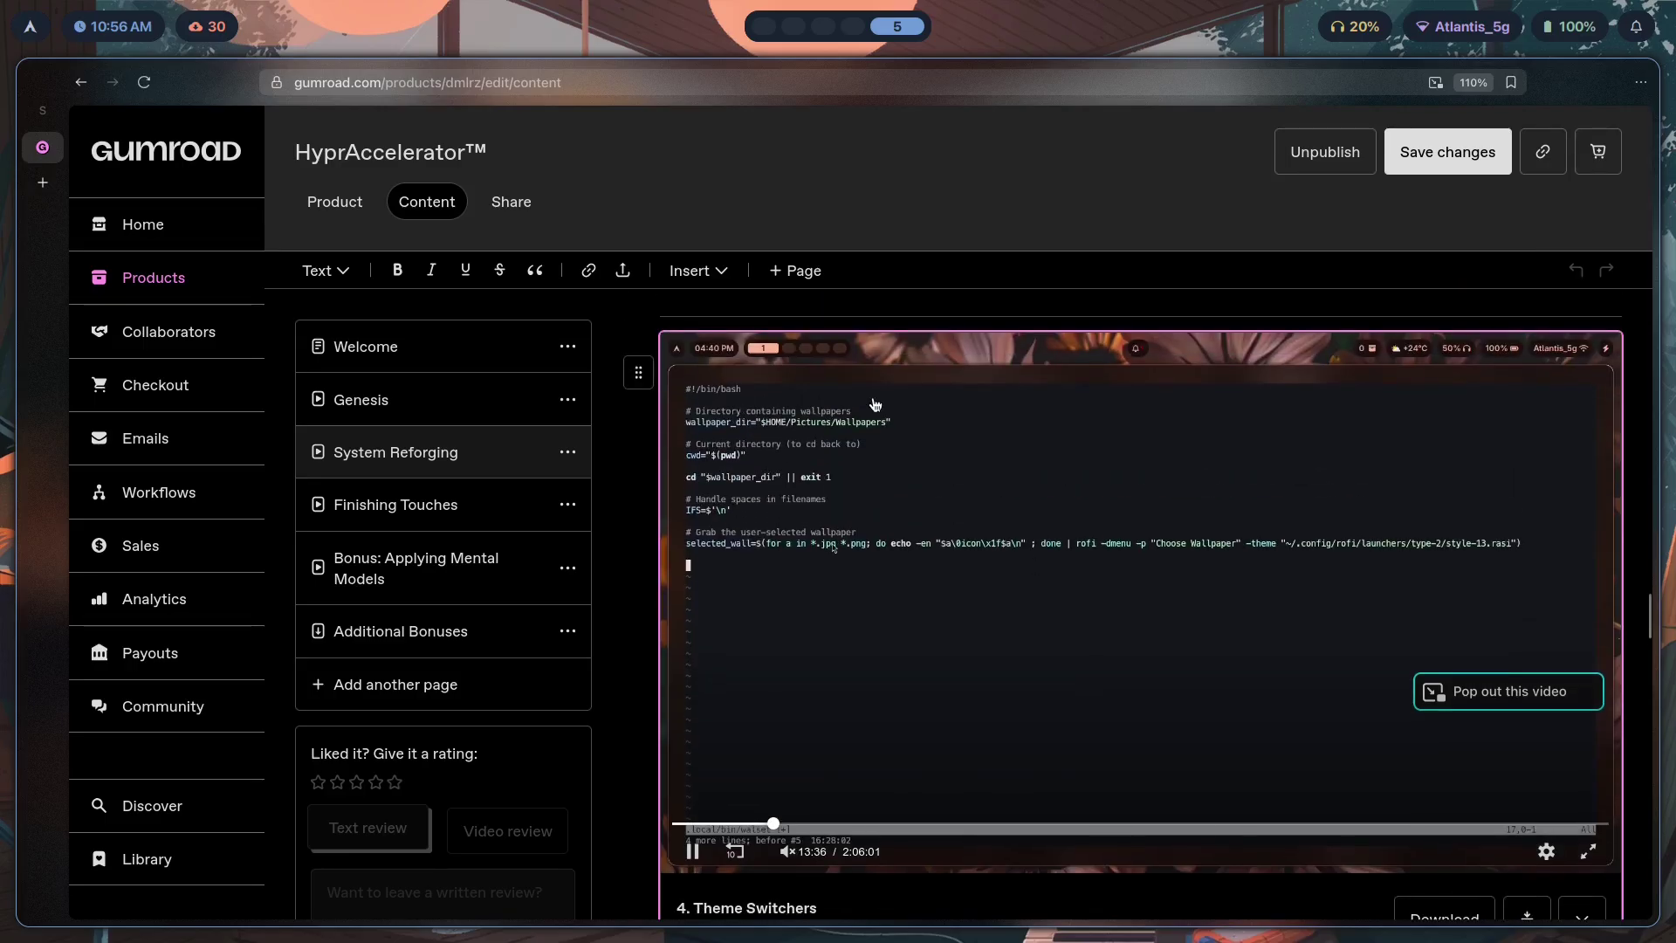
left_click(1425, 691)
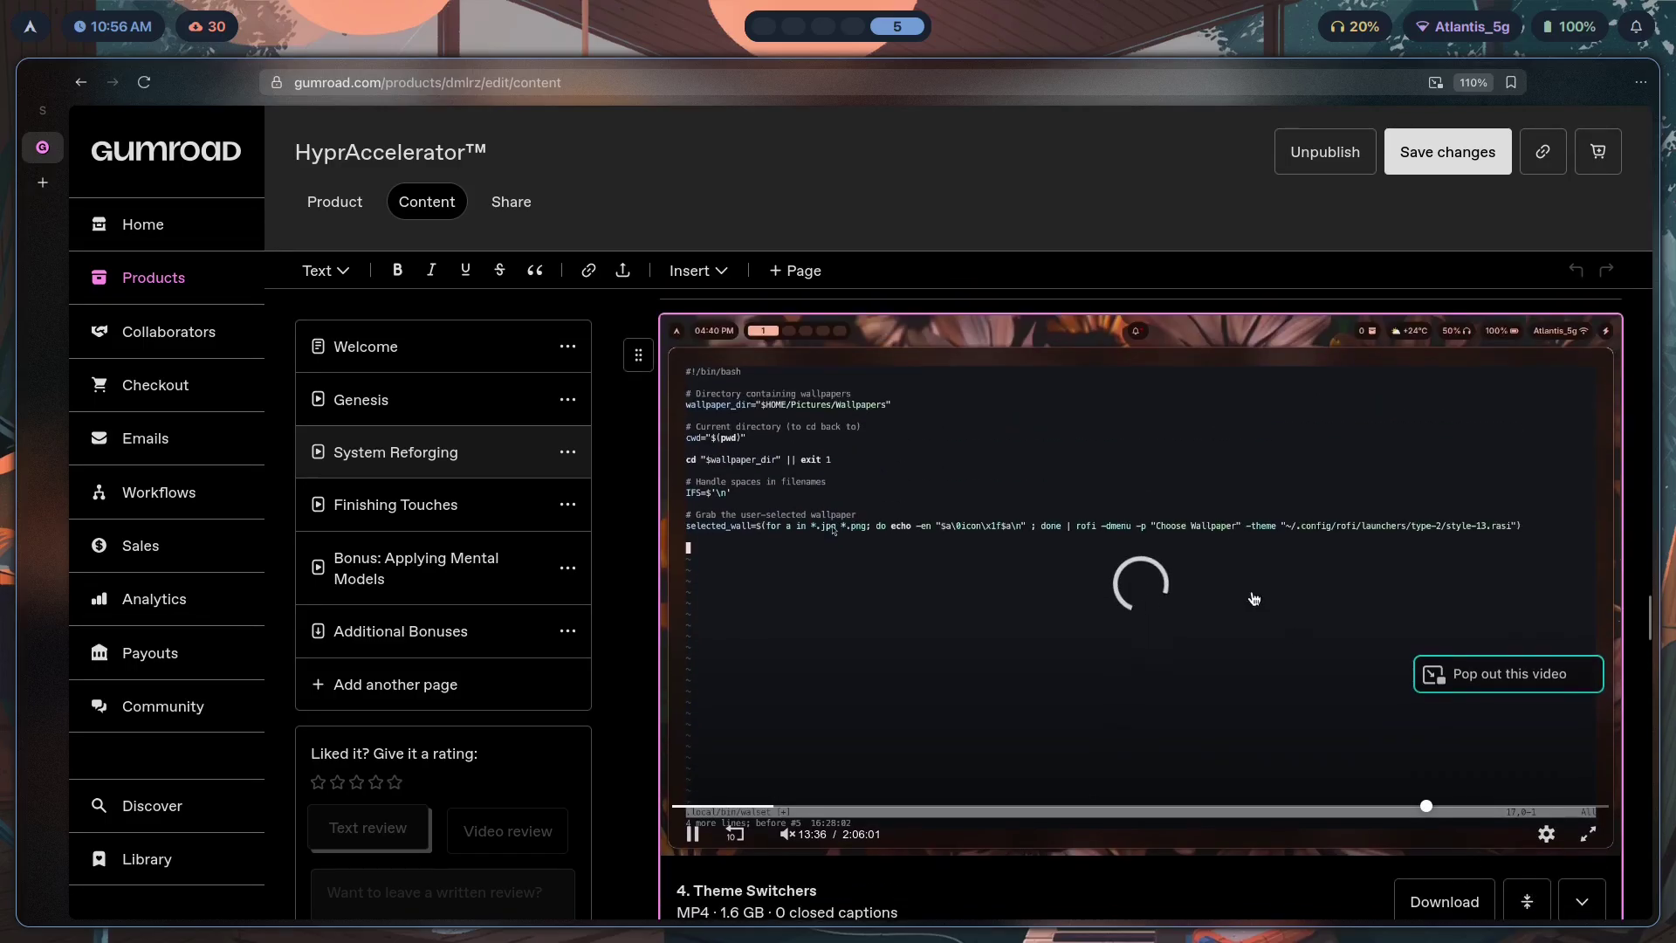
scroll(1254, 599, "up", 1)
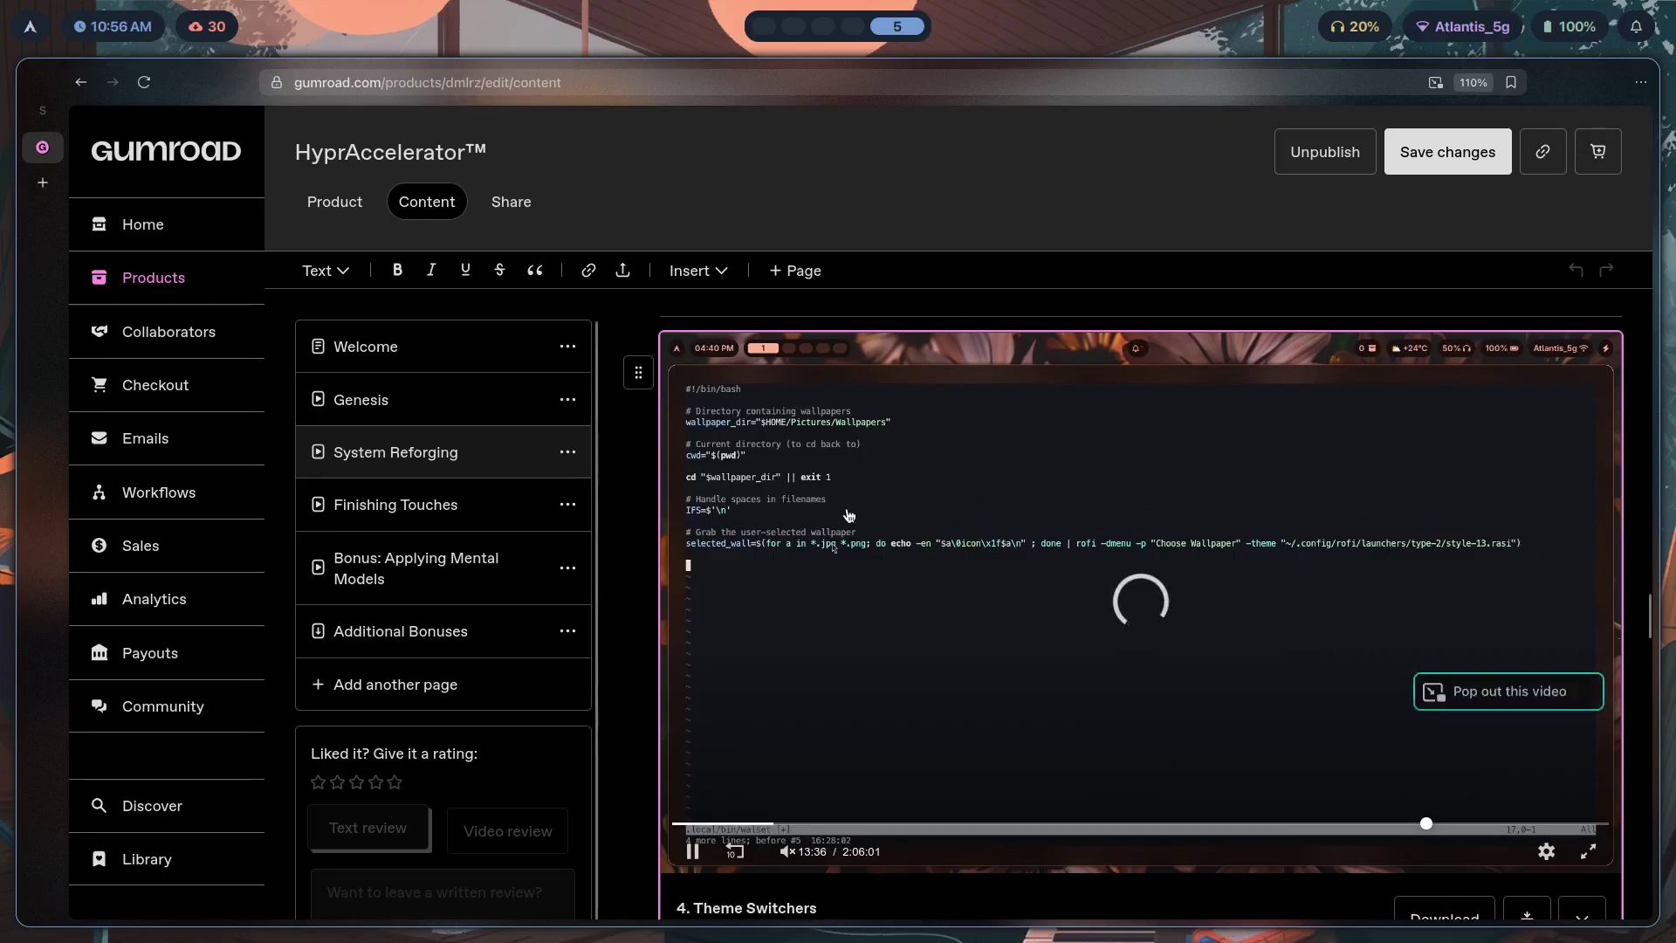
Glance at workspace 3 and the Gumroad page, then return to layout.conf on workspace 2.
key("super+3")
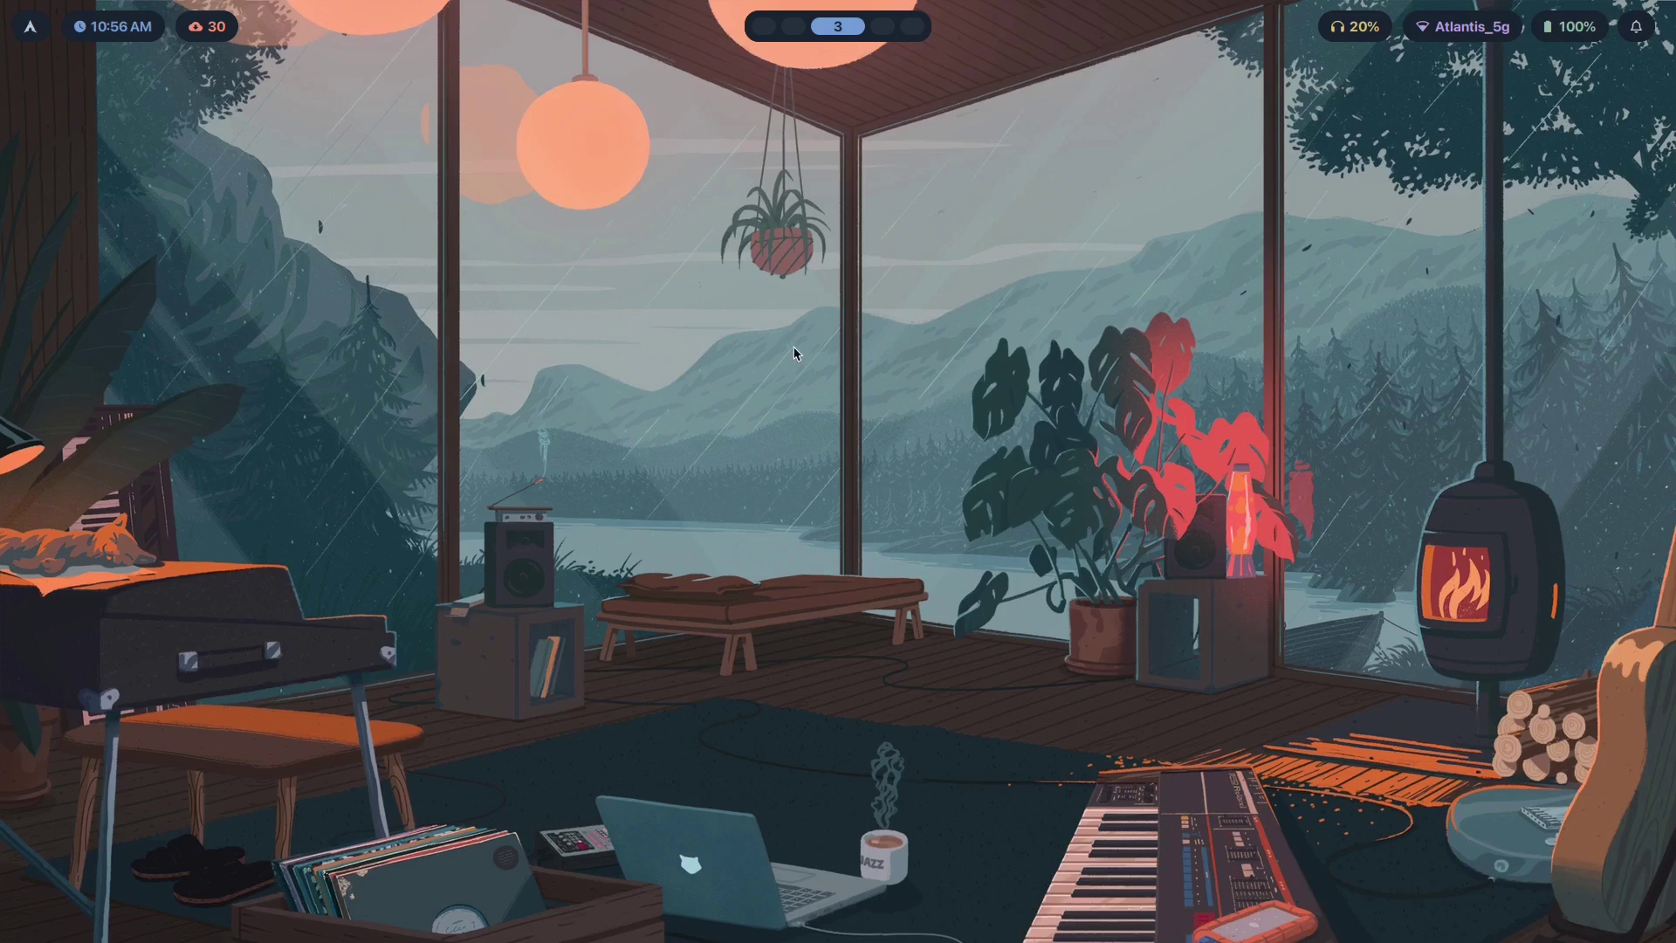
key("super+5")
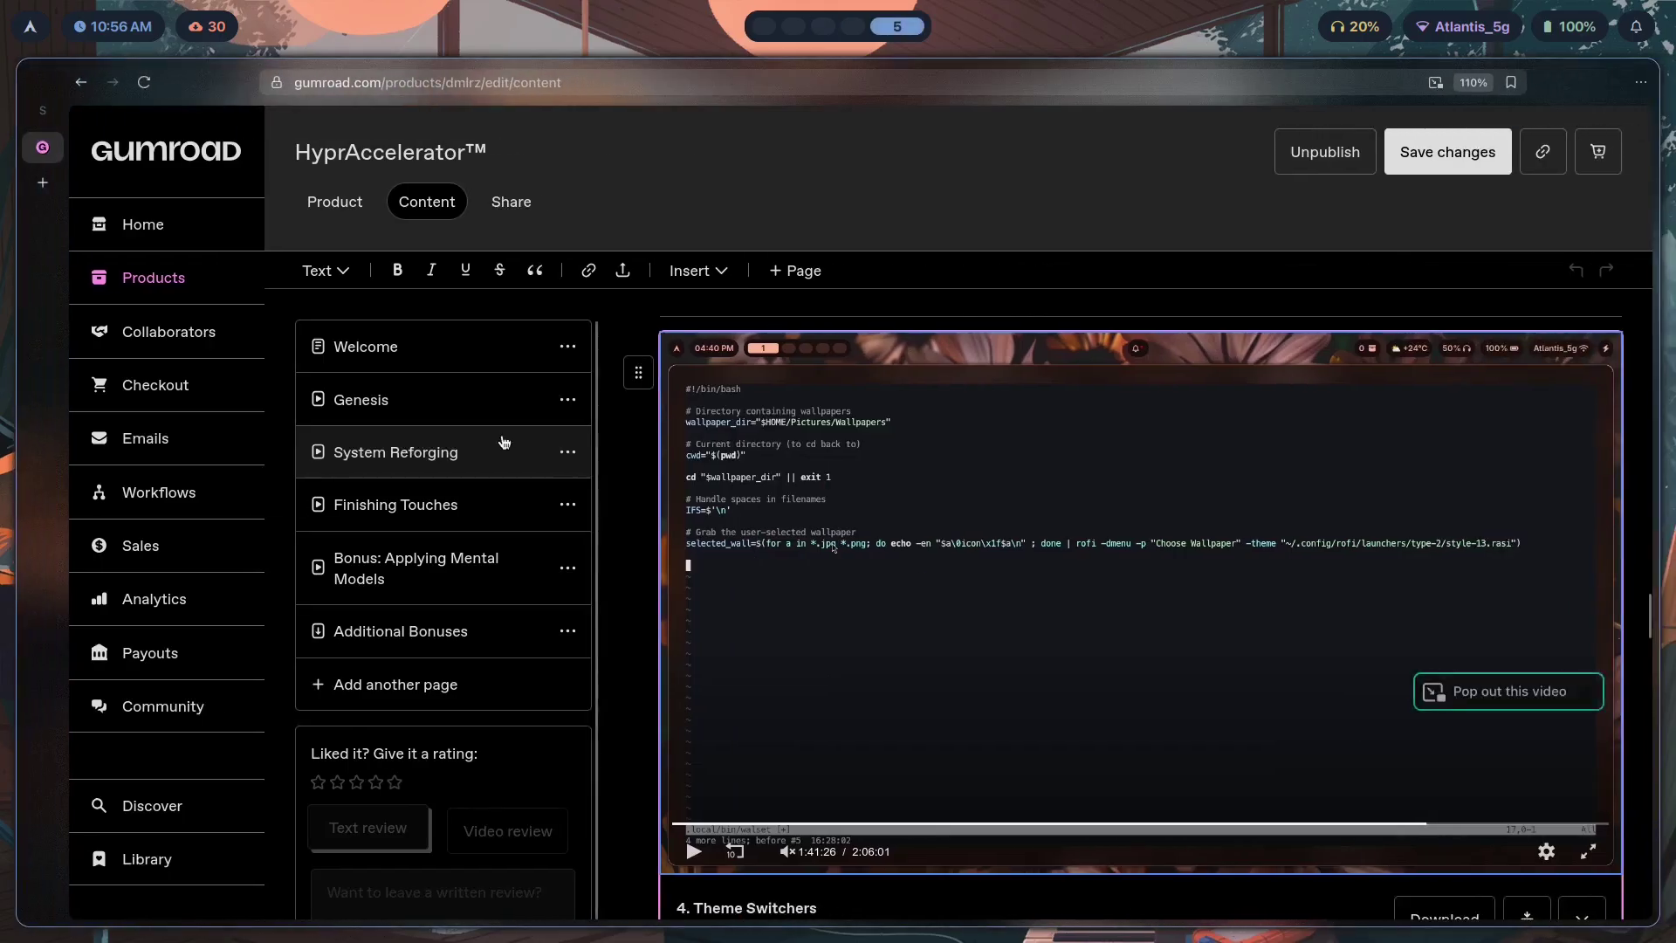
mouse_move(990, 576)
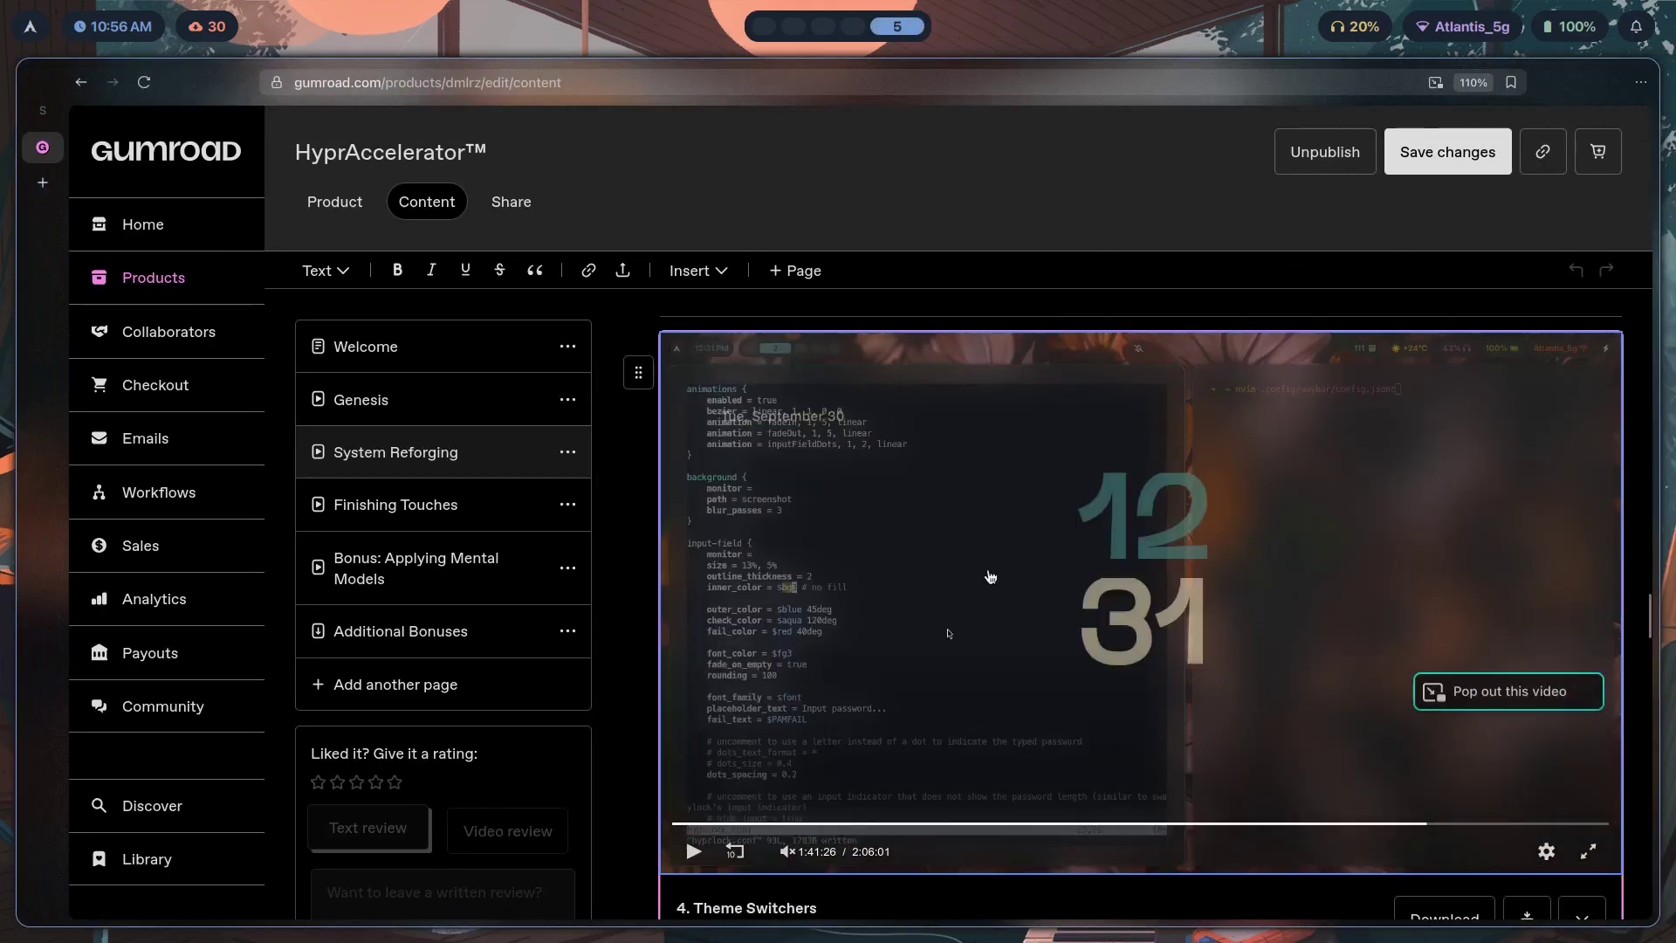
key("super+2")
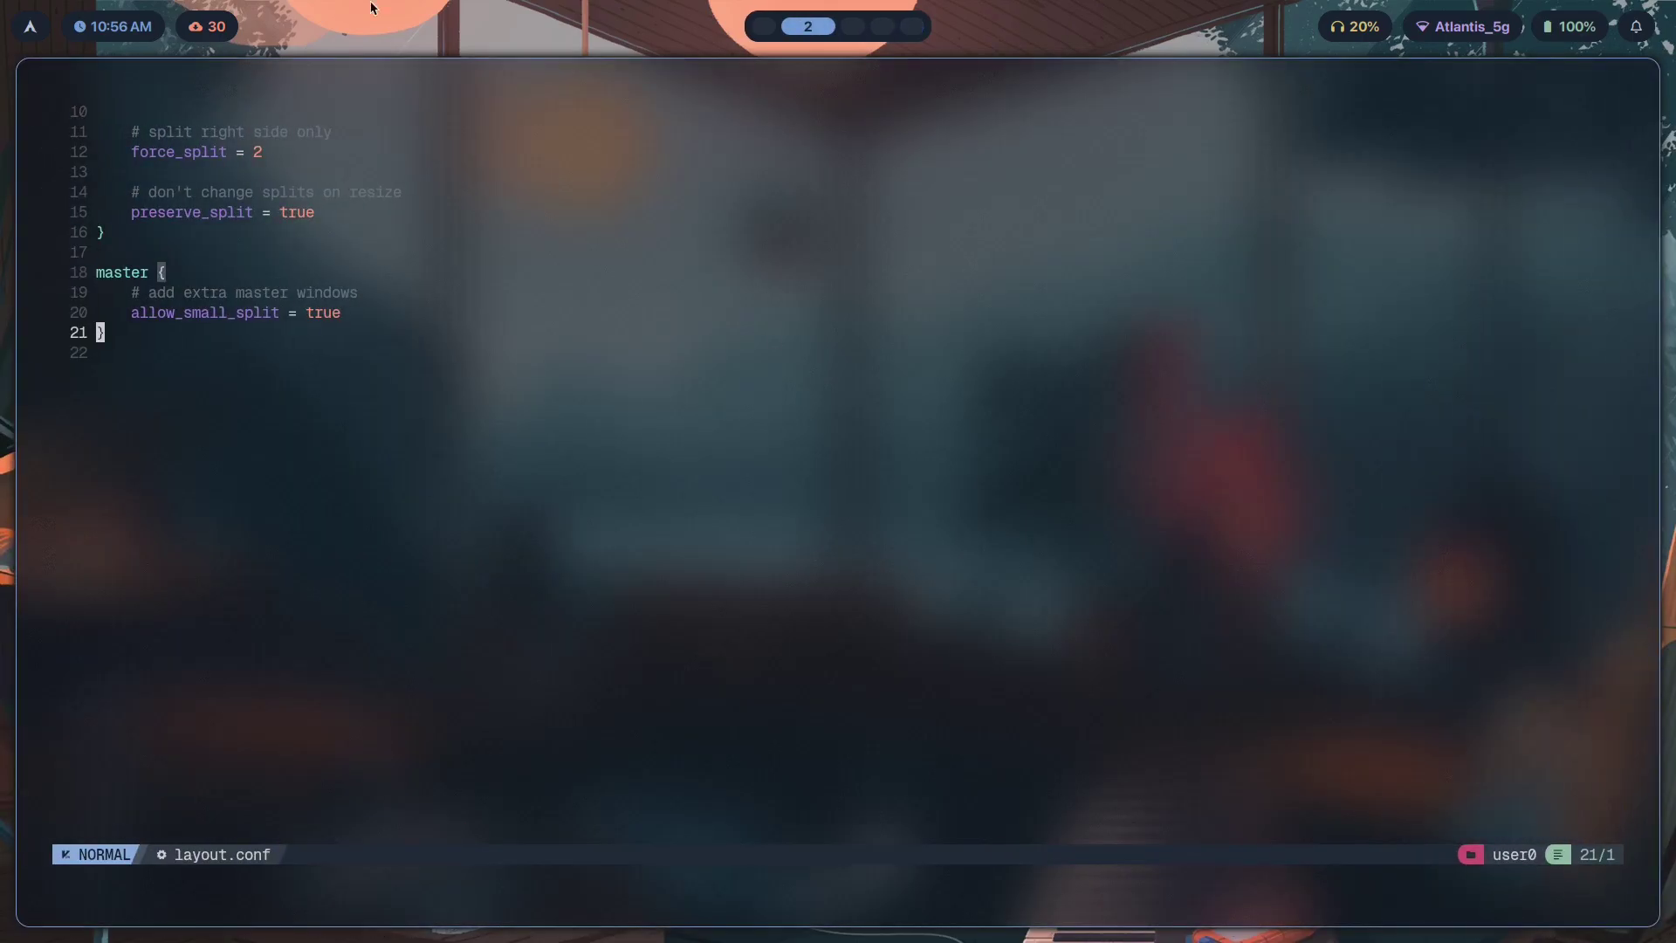
Undo the allow_small_split change and go to the restored special_scale_factor = 0.95 value.
left_click(336, 315)
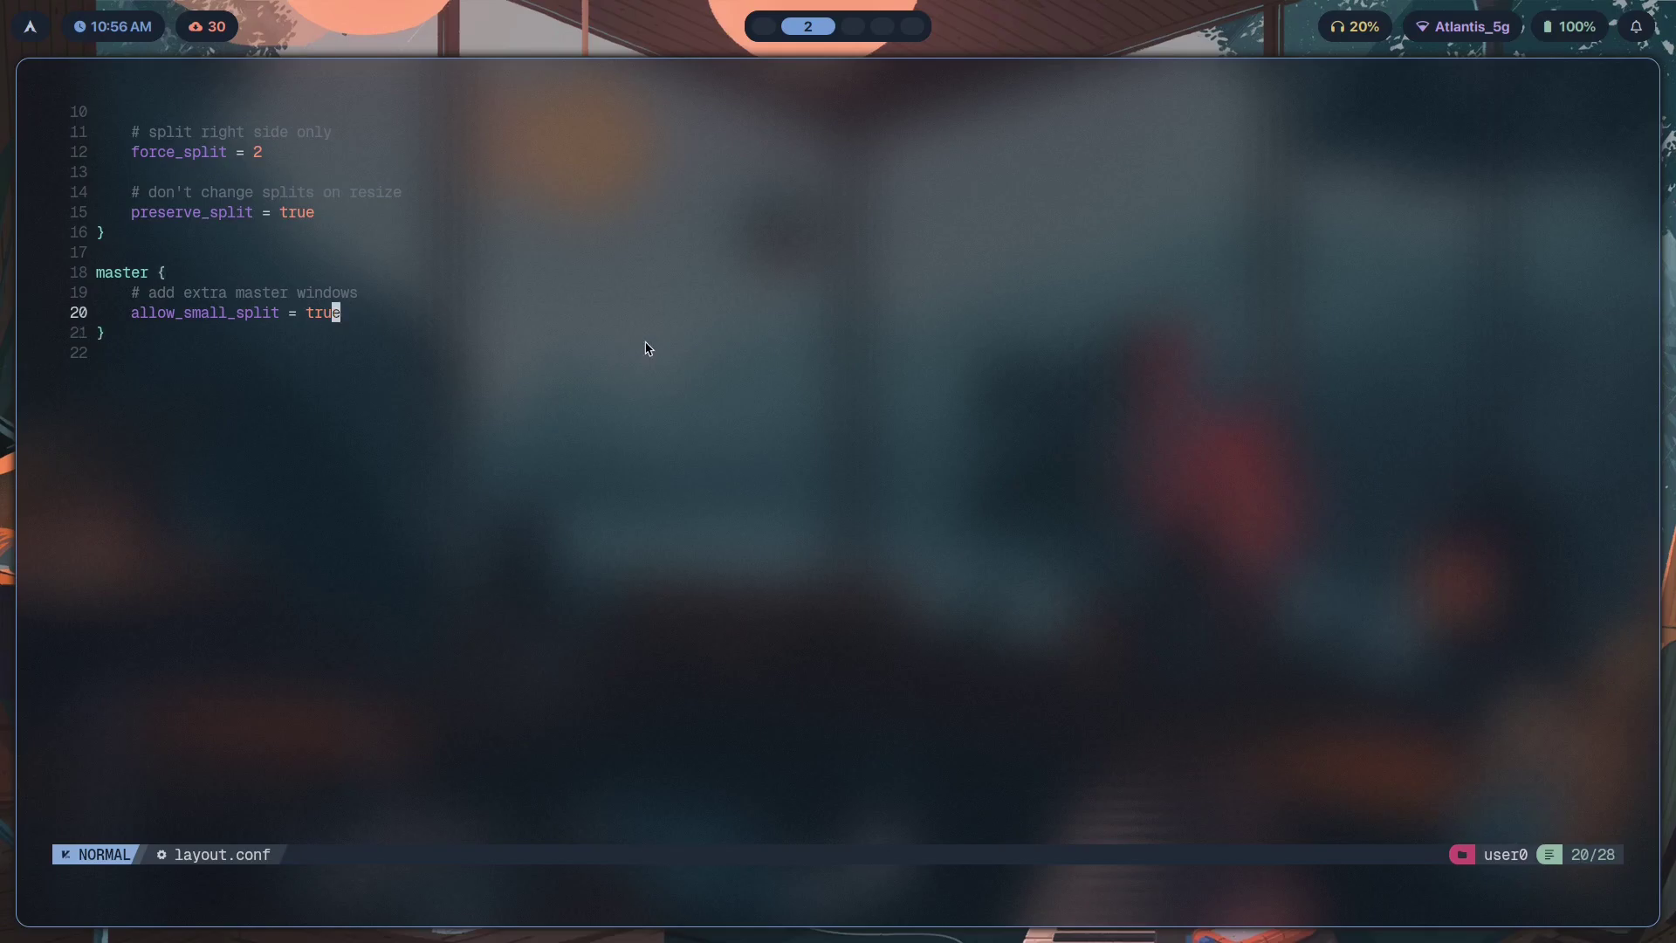
key("u")
key("u")
key("u")
key("u")
key("u")
key("u")
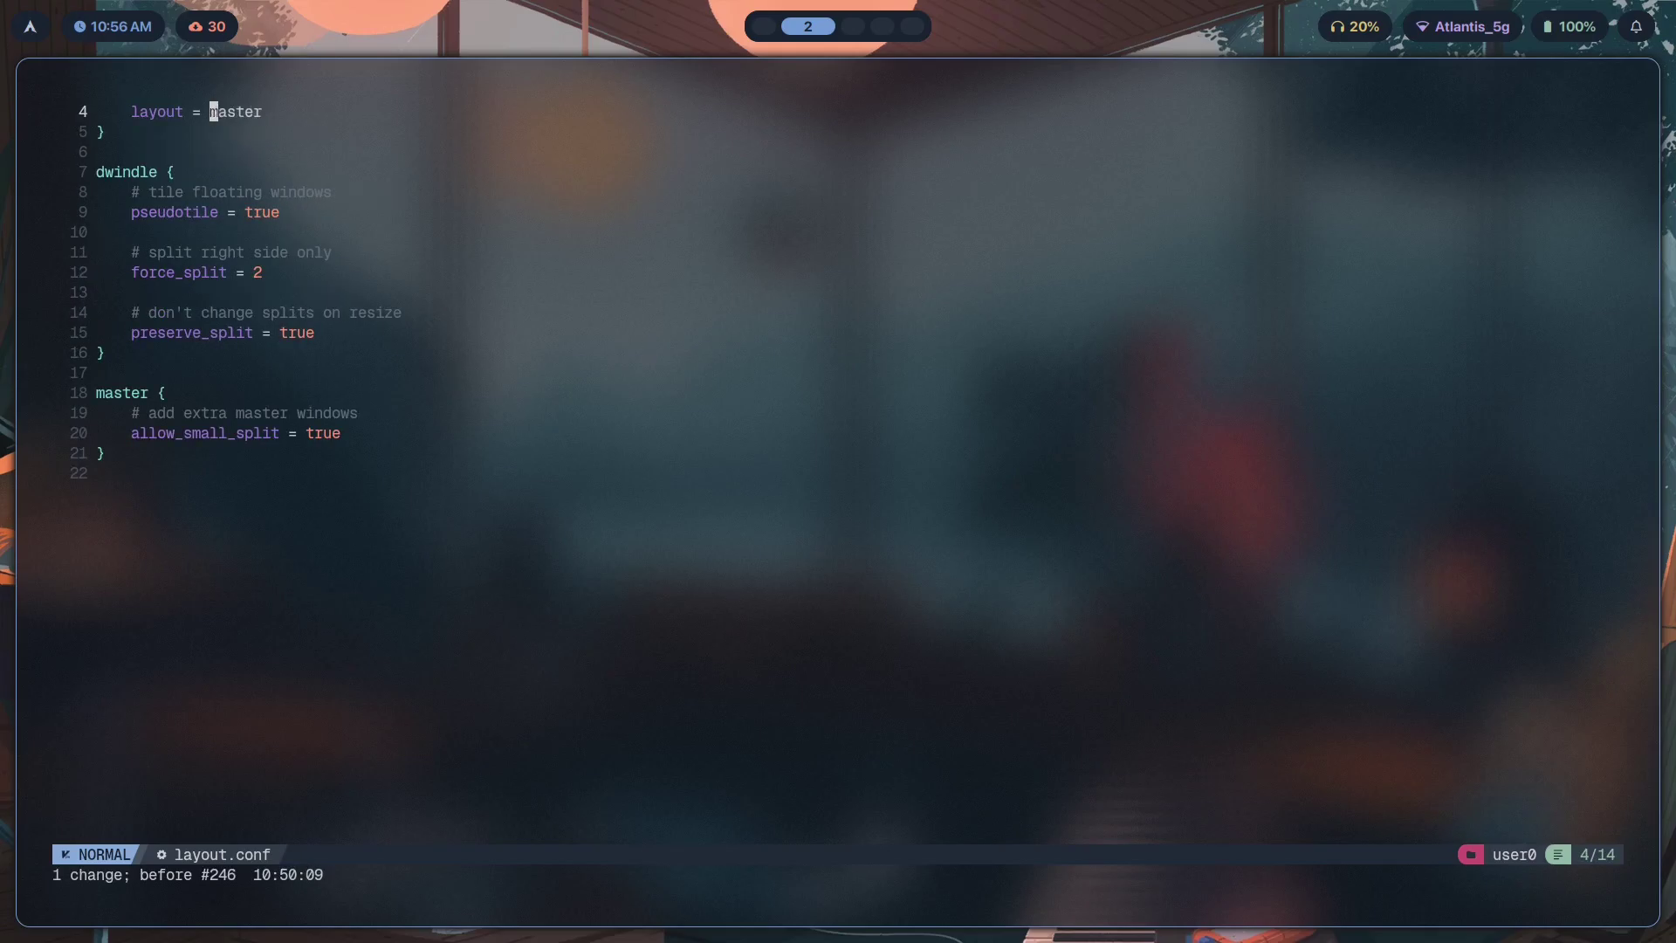
left_click(219, 630)
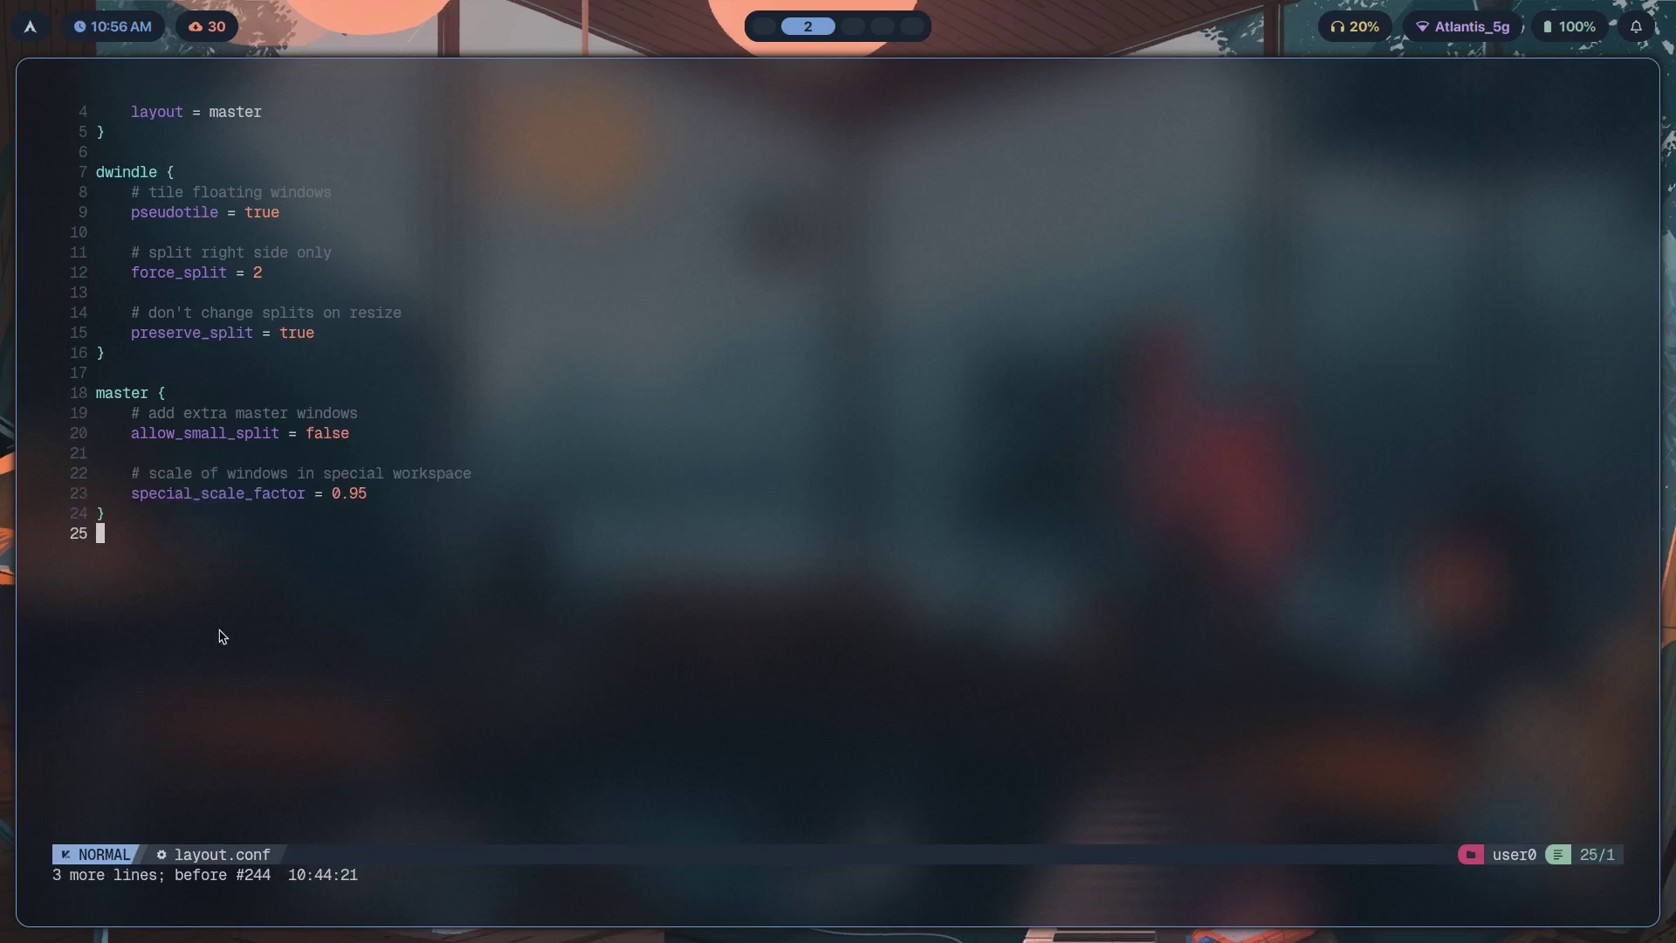
scroll(189, 336, "down", 1)
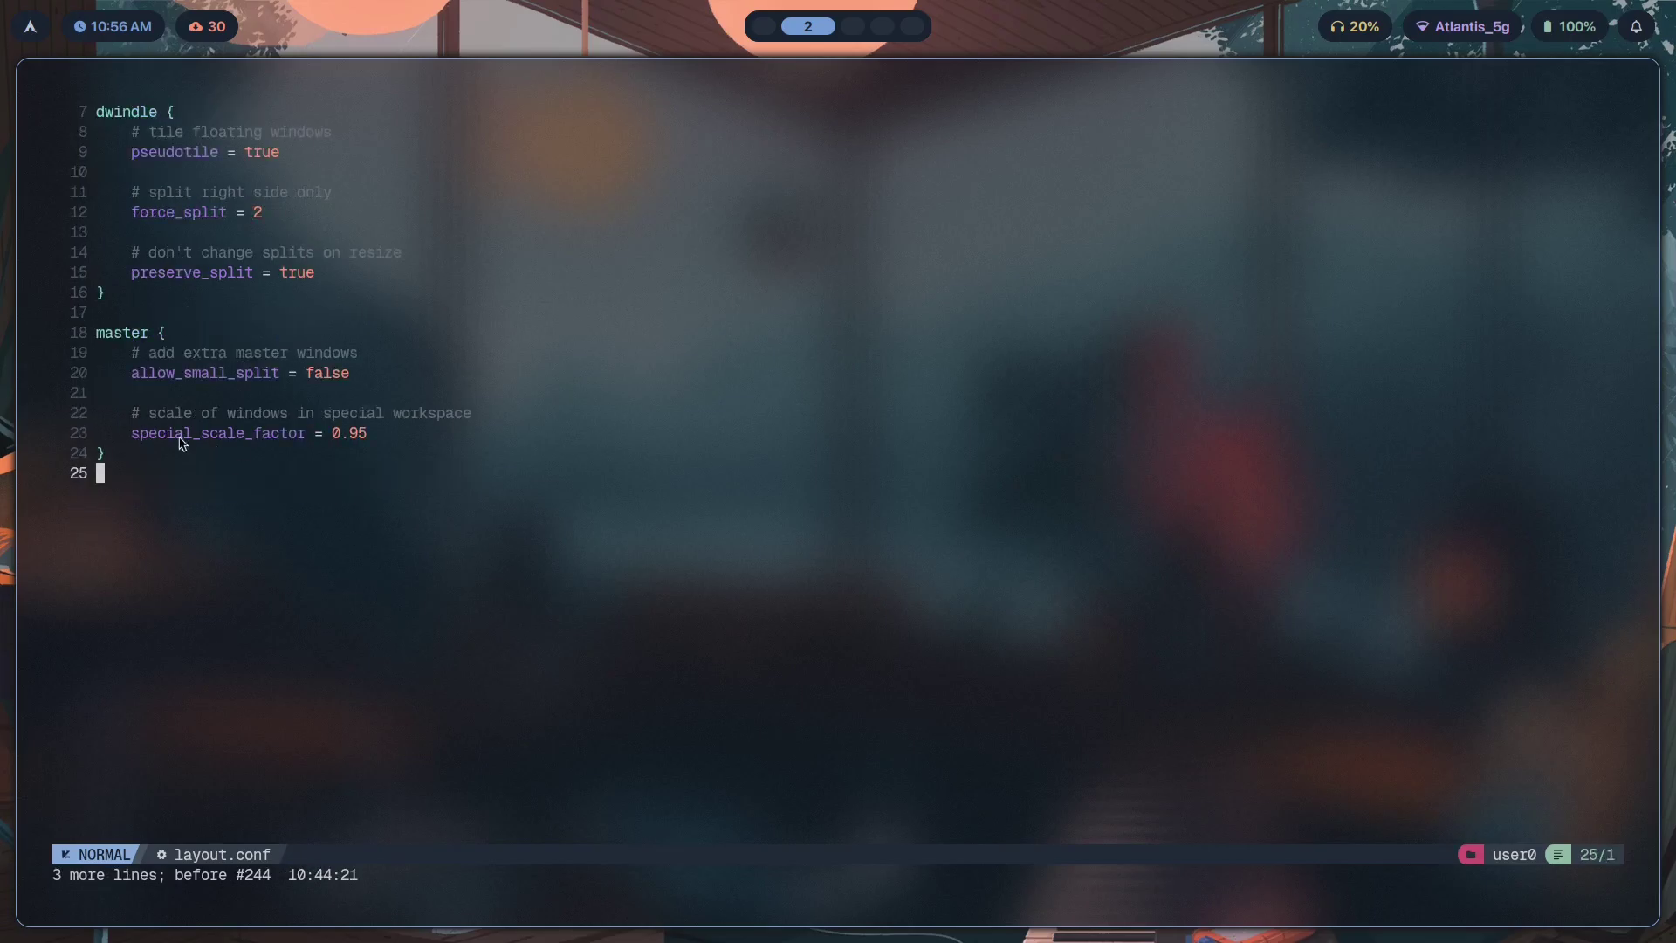
left_click(361, 433)
scroll(405, 322, "down", 1)
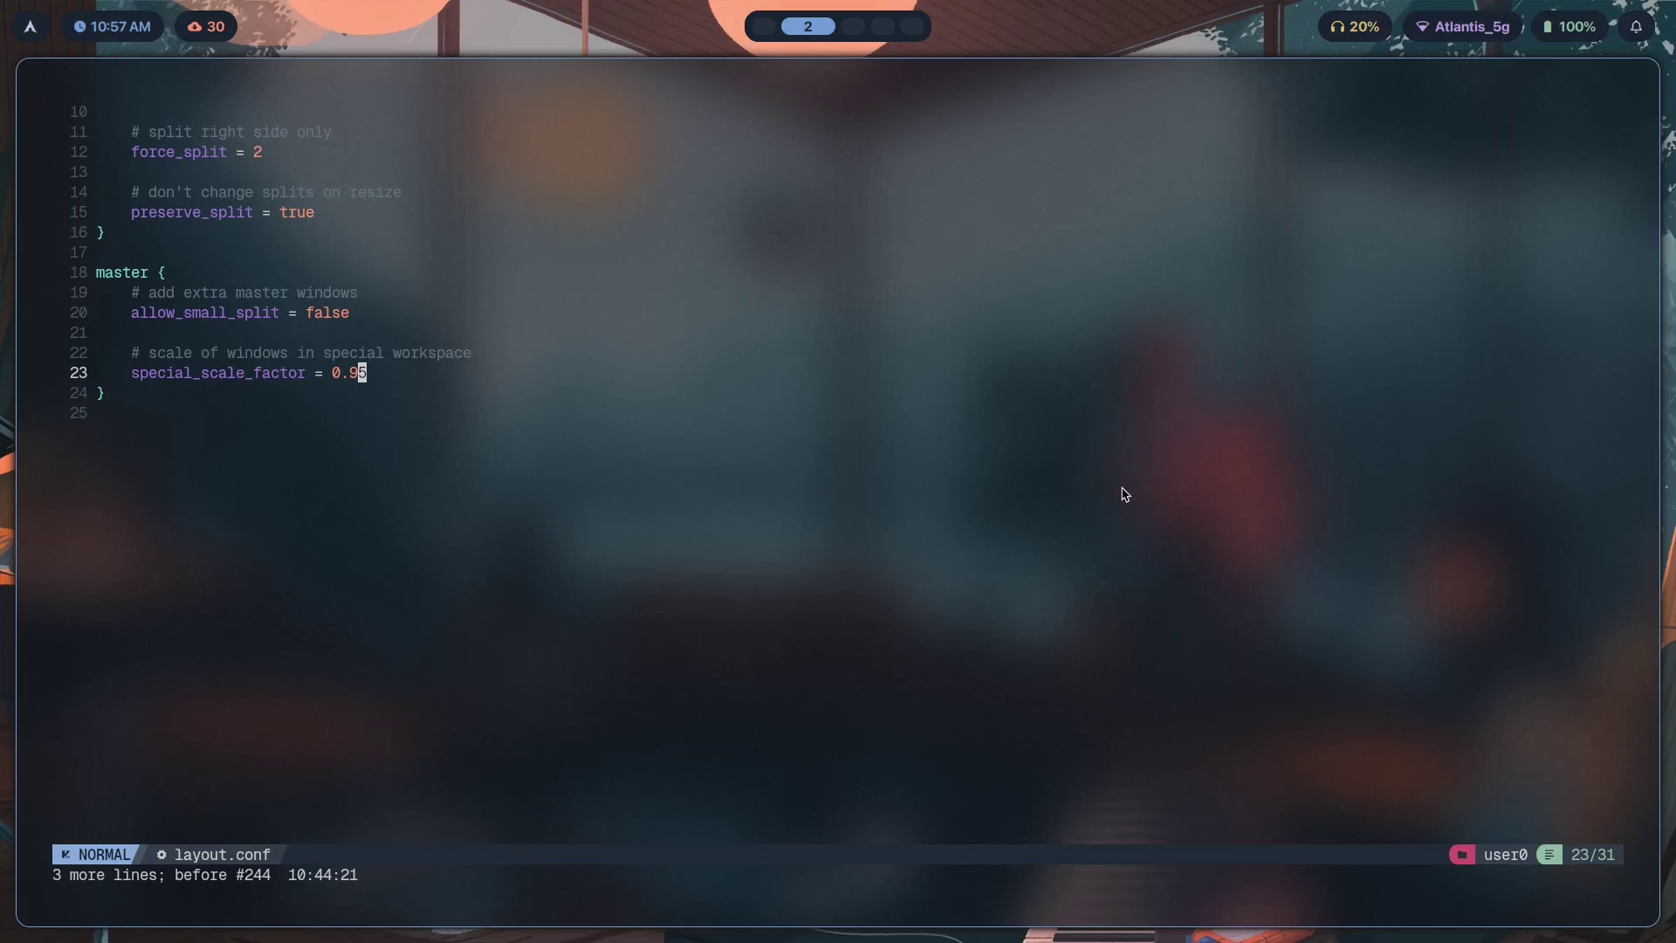
Toggle the special workspace holding OBS to check its scaling, then mark the special_scale_factor line.
key("super+s")
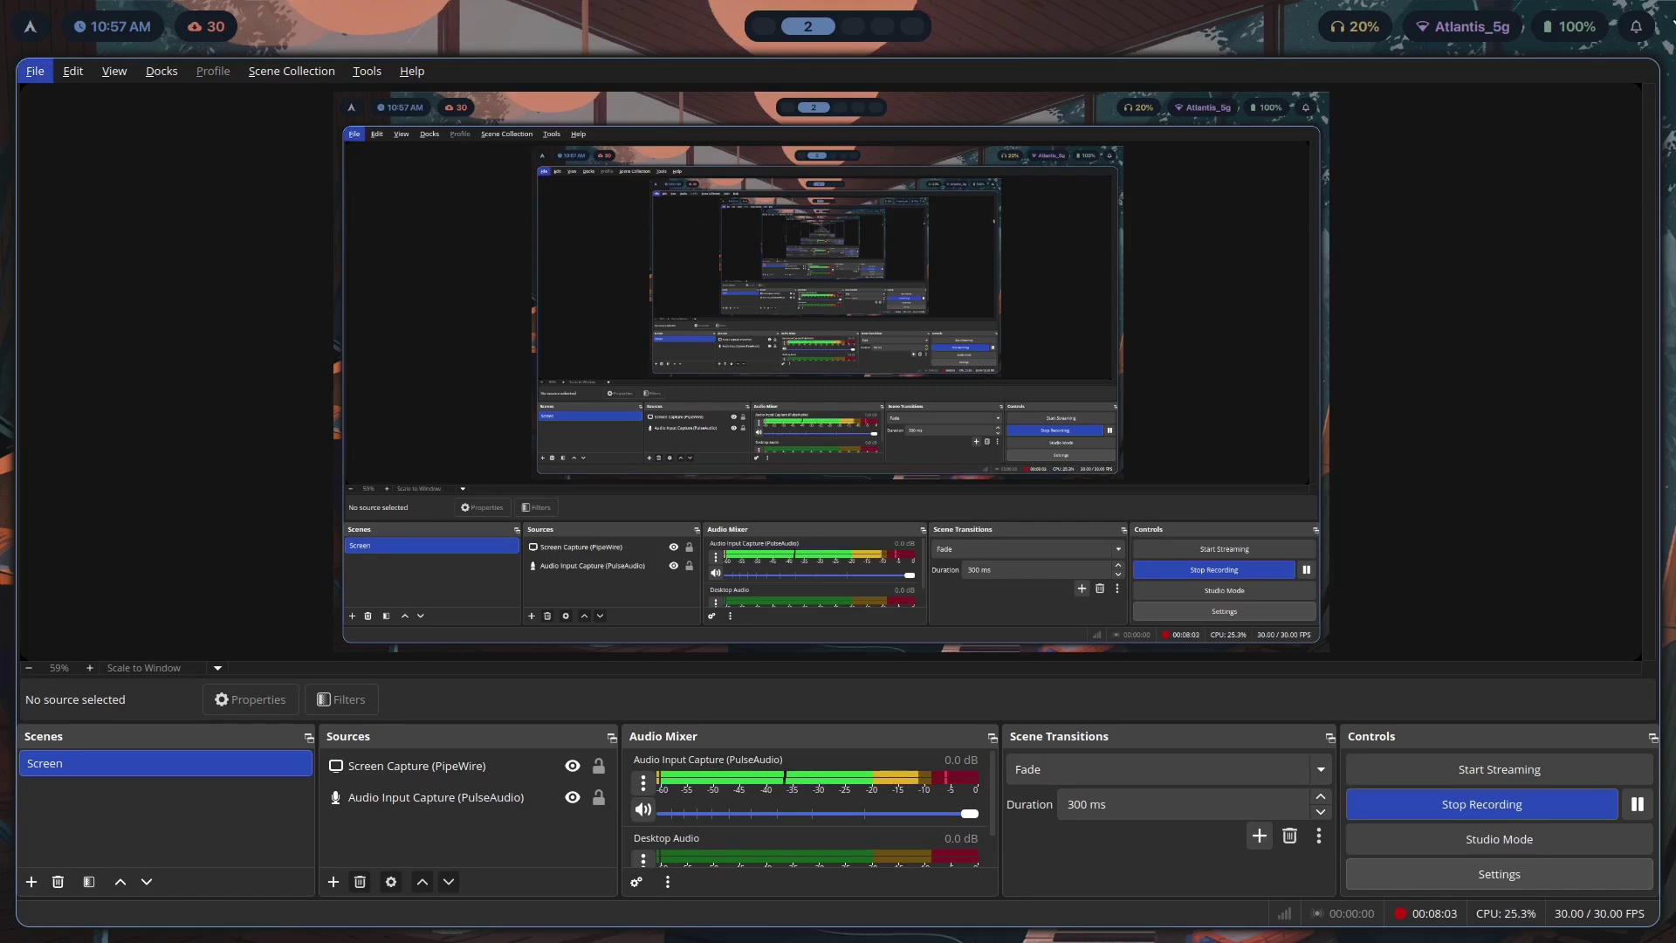
key("alt+Tab")
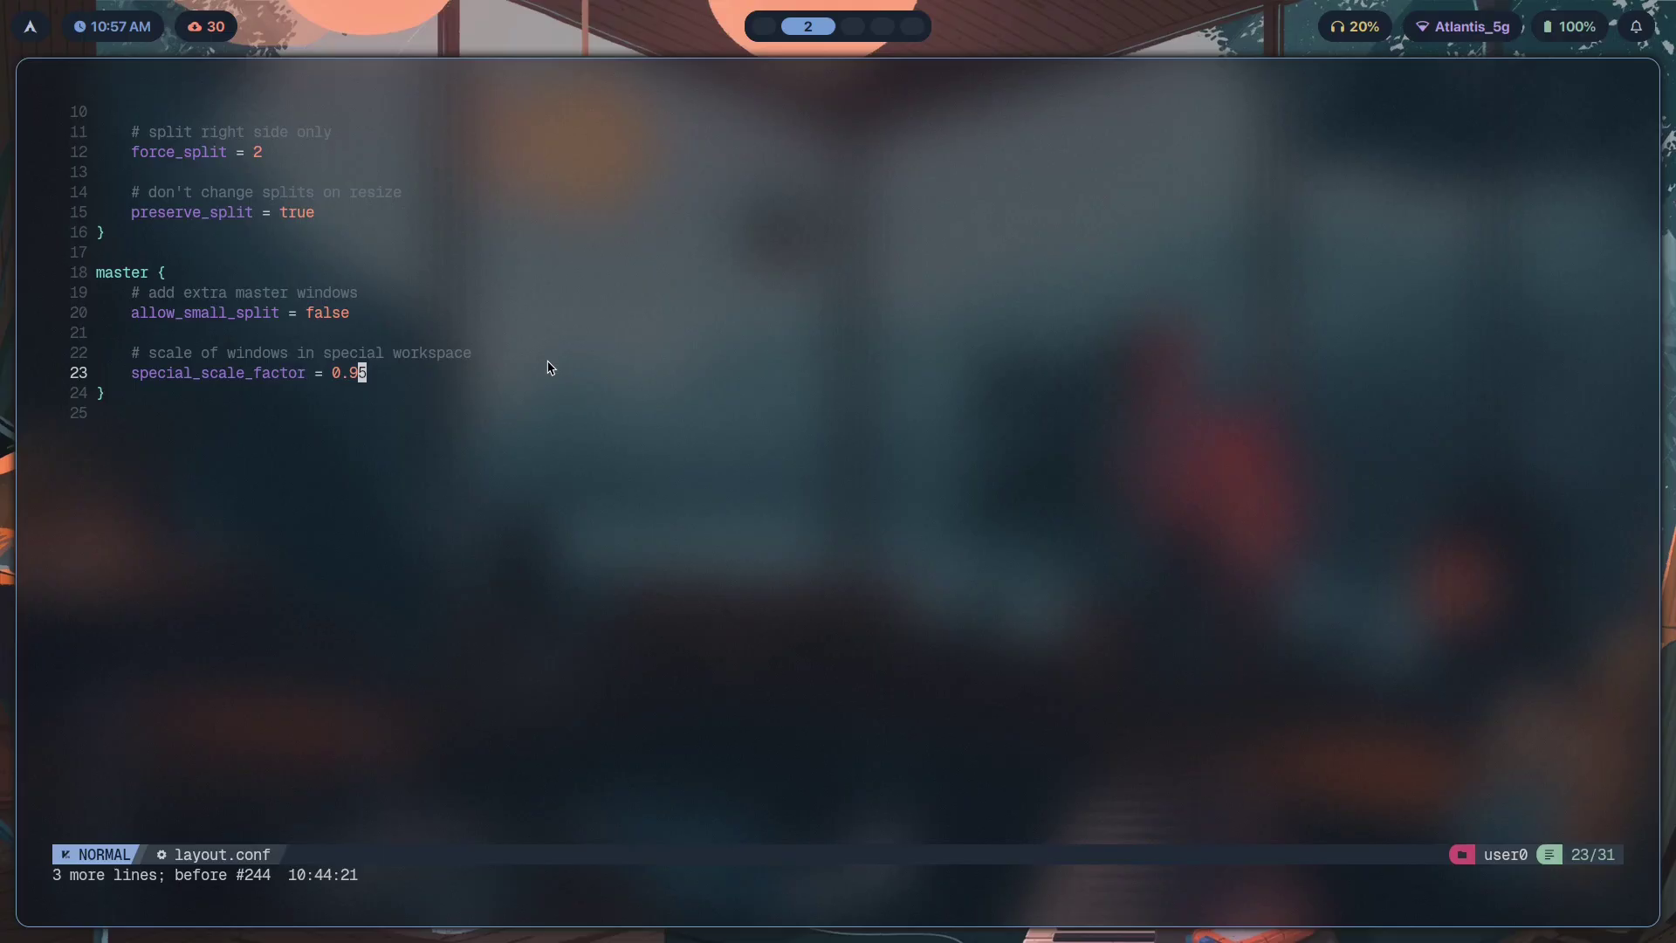
key("super+s")
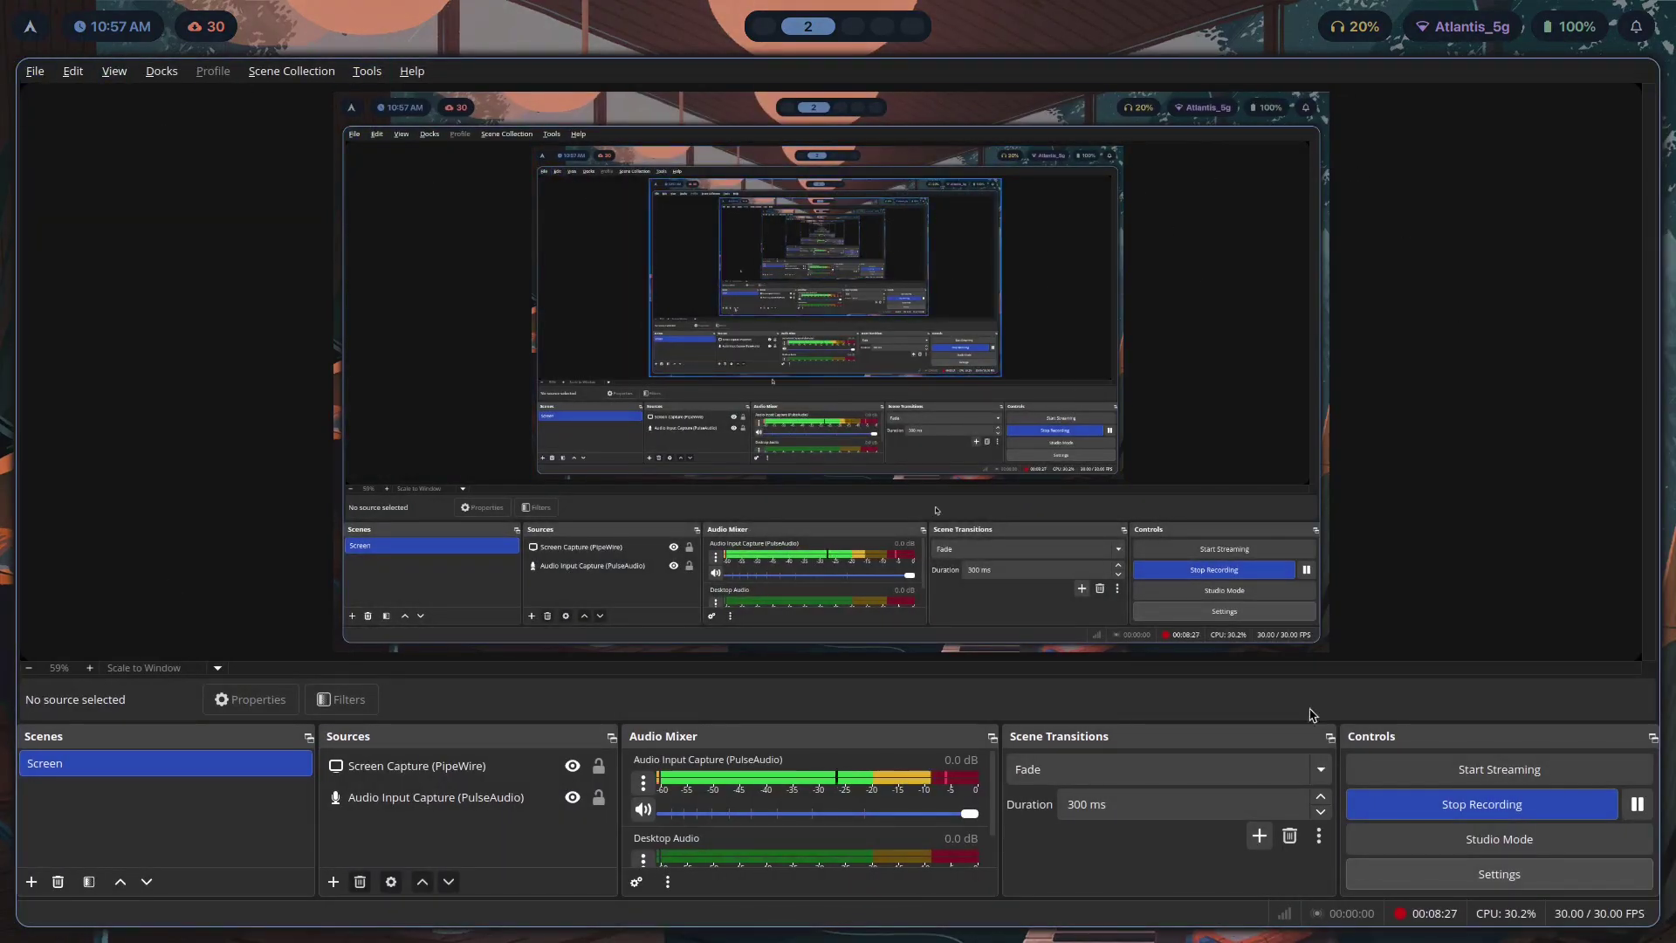
key("super+s")
left_click(120, 397)
left_click_drag(395, 379, 165, 391)
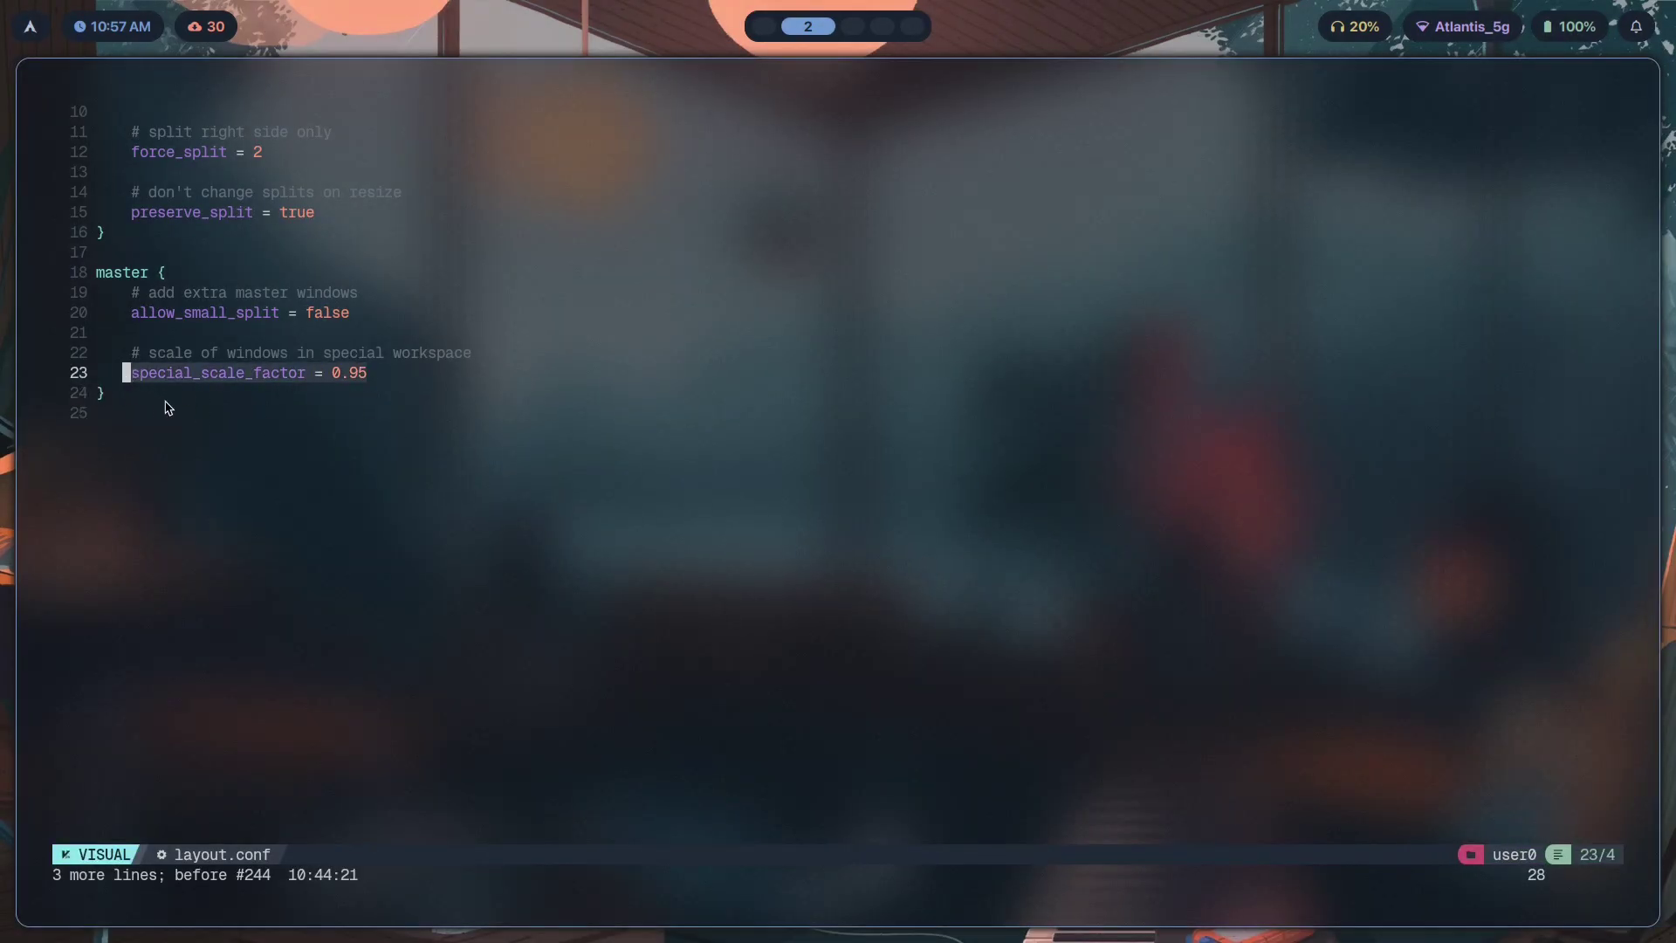
Change special_scale_factor on line 23 from 0.95 to 0.8, save, and open three terminals in the special workspace.
left_click(207, 397)
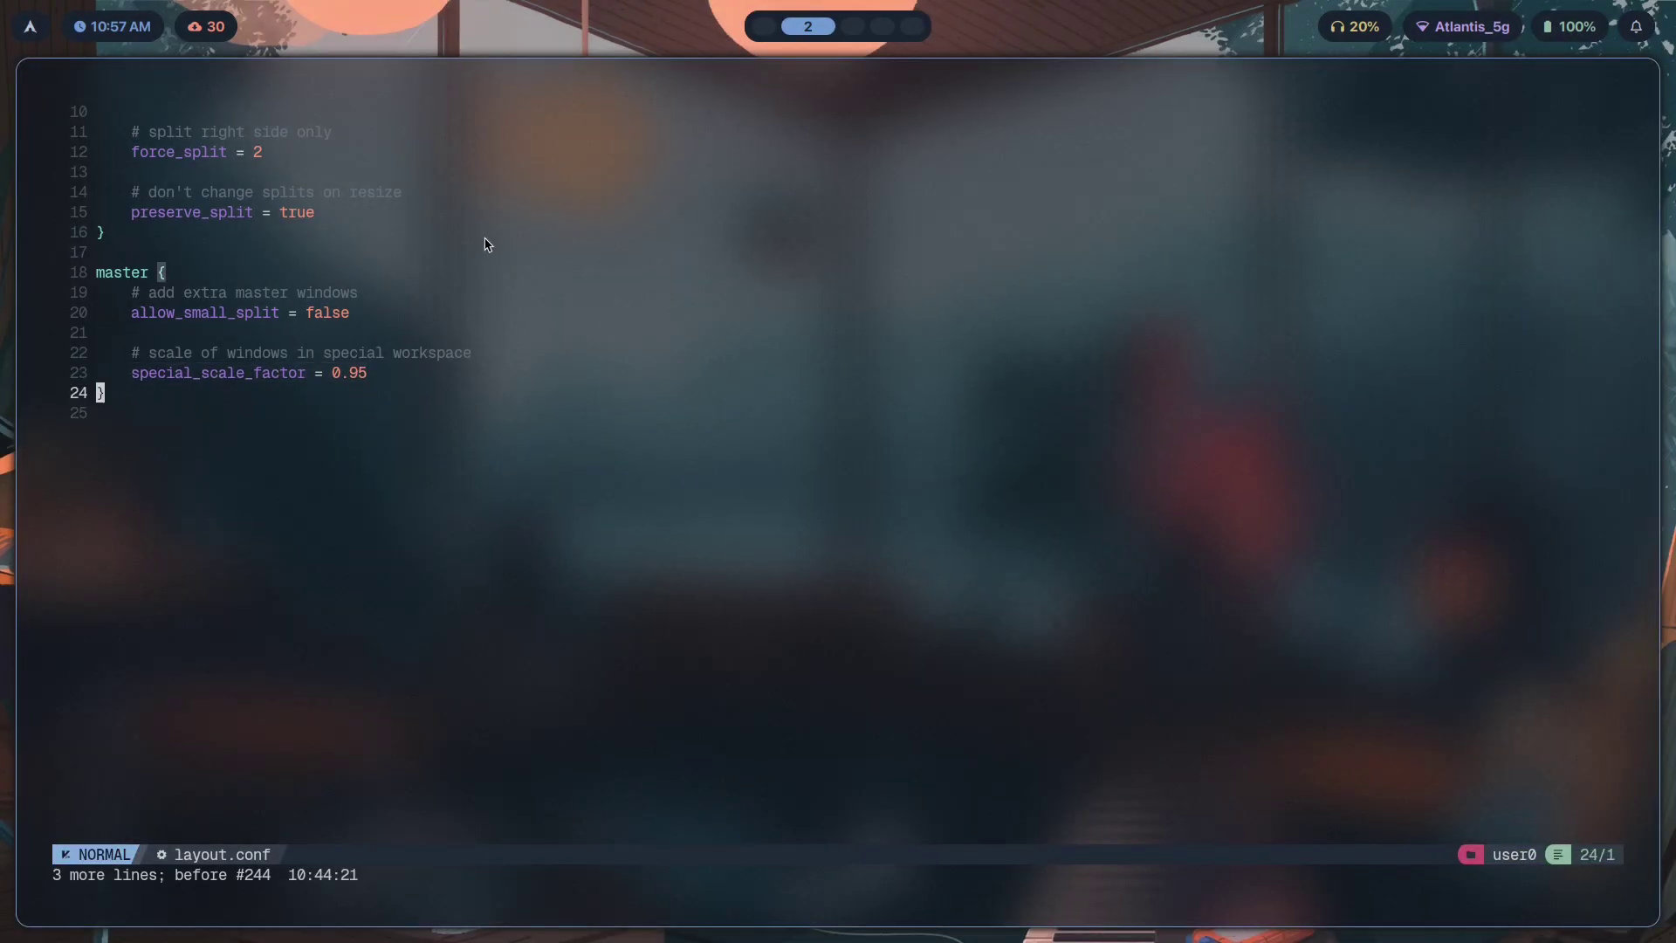
left_click(389, 375)
left_click(349, 376)
key("shift+c")
type(".")
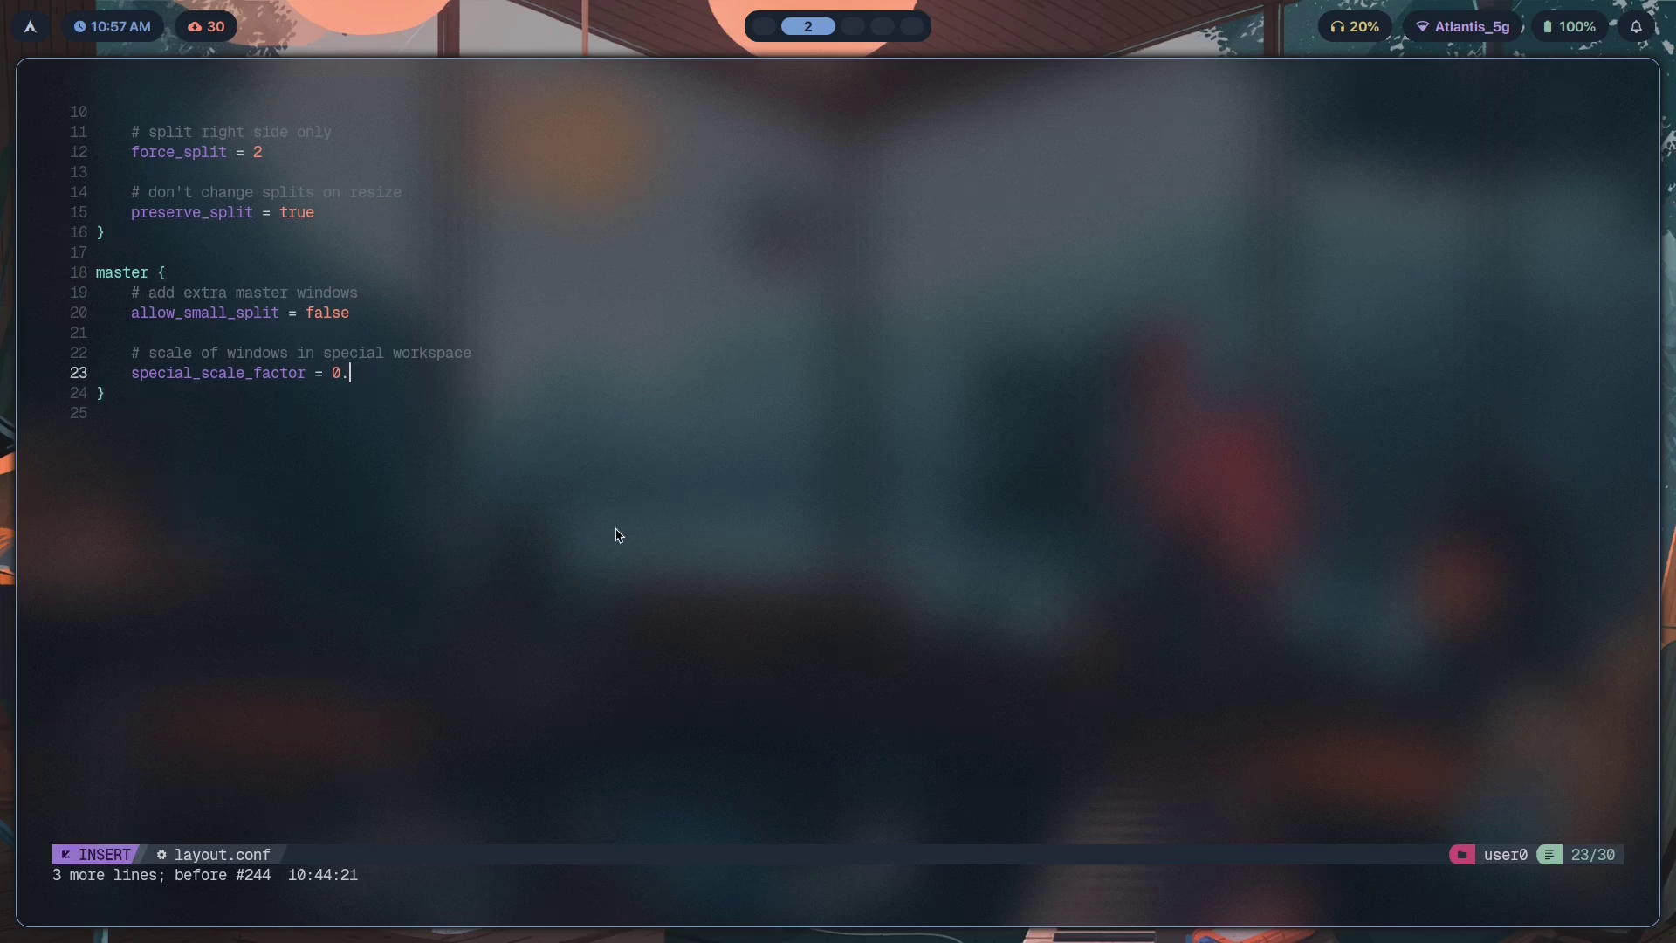
key("Escape")
type("j:w")
key("Return")
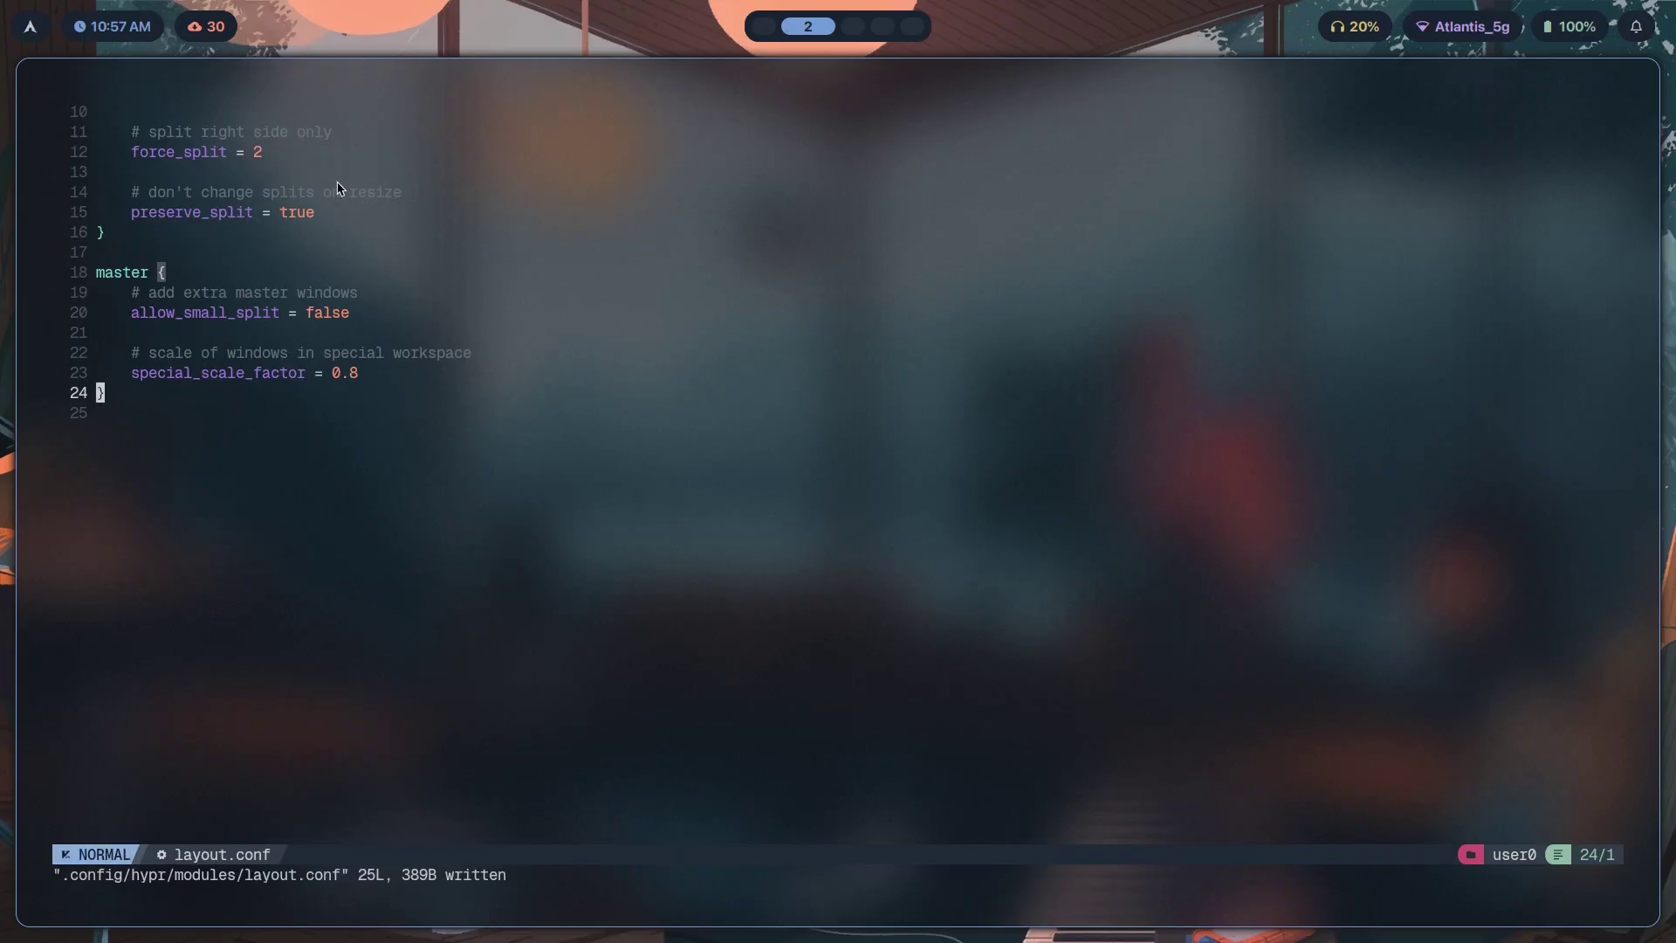
key("super+s")
key("super+s")
key("super+Return")
key("super+Return")
key("super+Return")
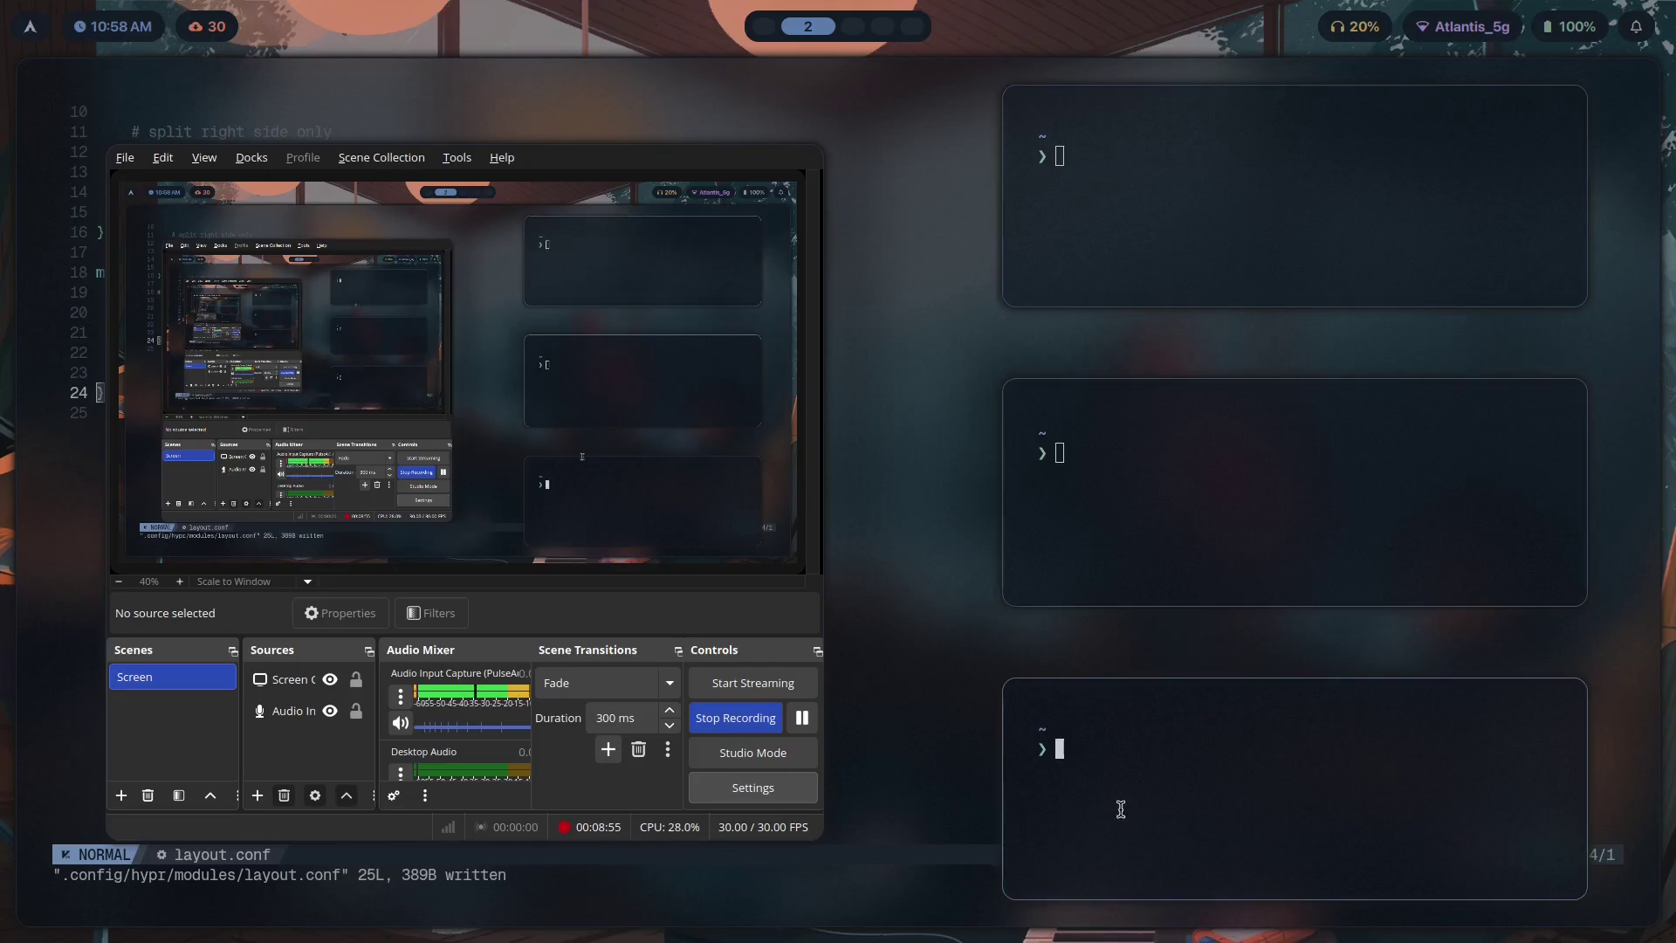
Close two of the test terminals and hide the special workspace to return to Neovim.
key("super+q")
key("super+q")
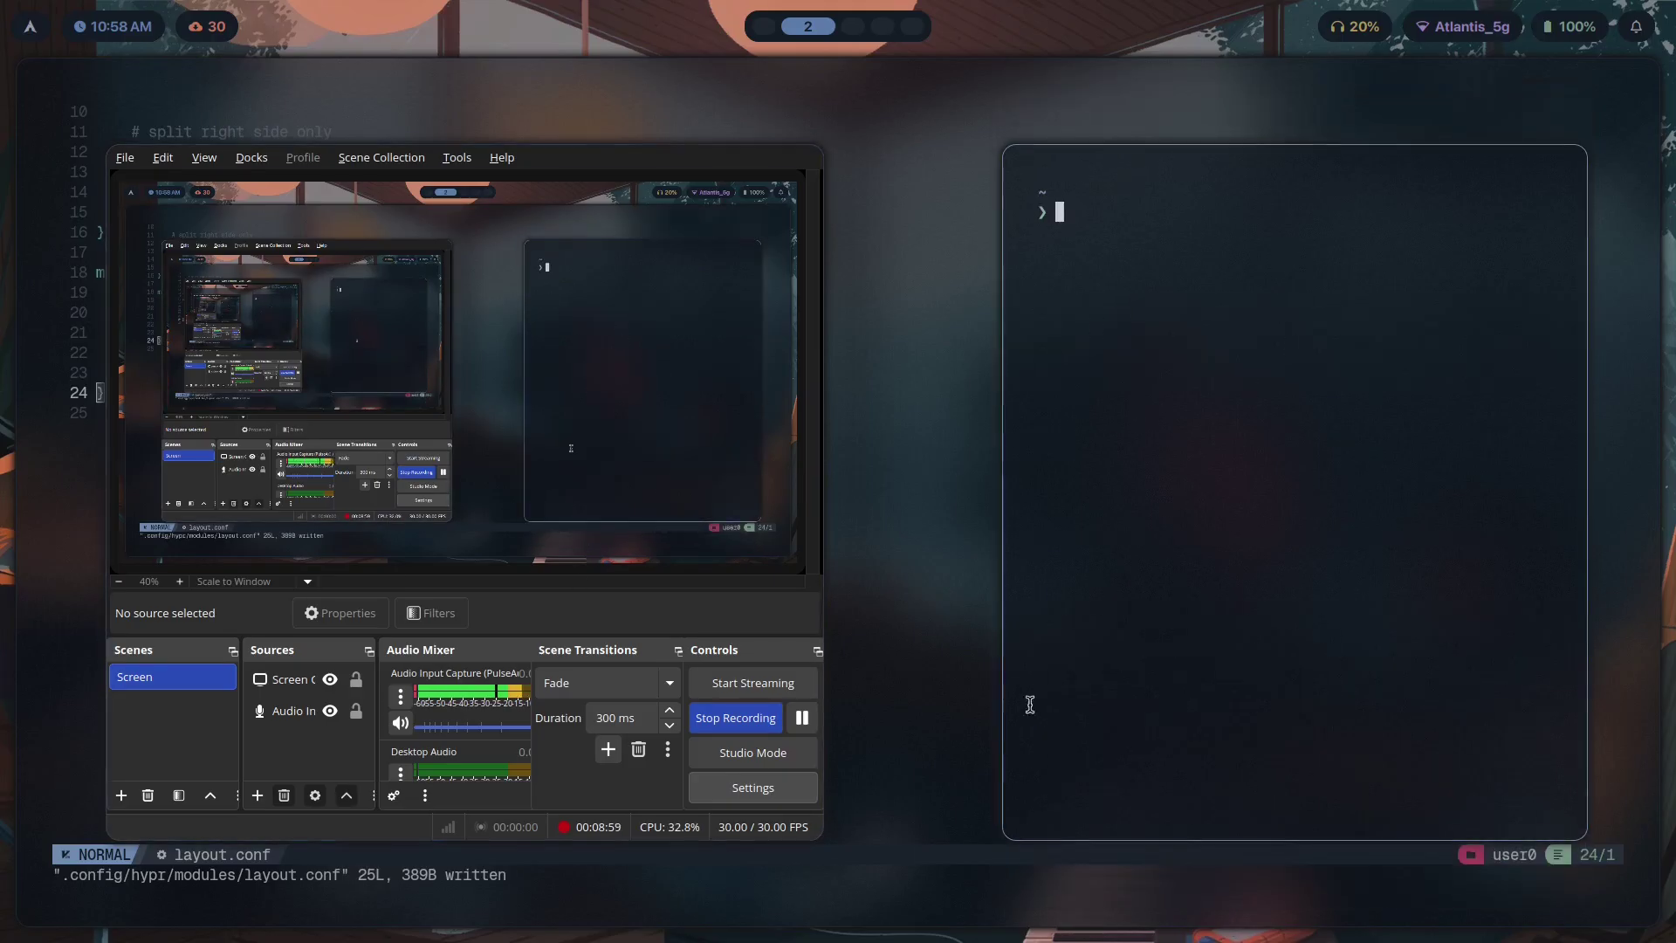
key("super+s")
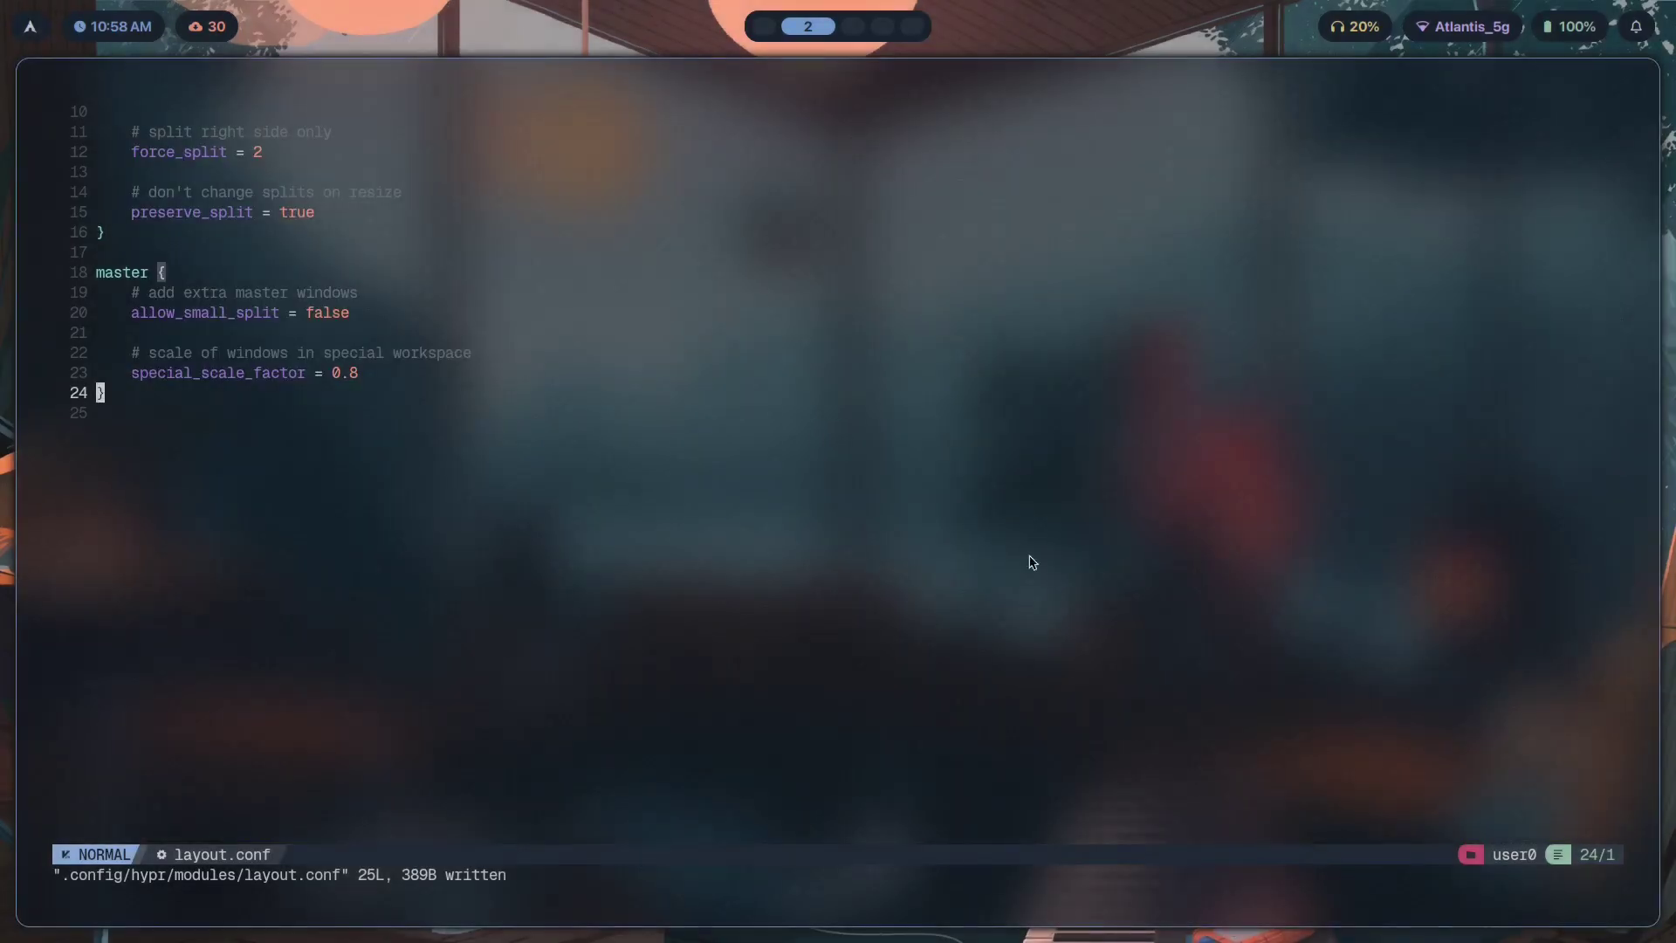
left_click(248, 375)
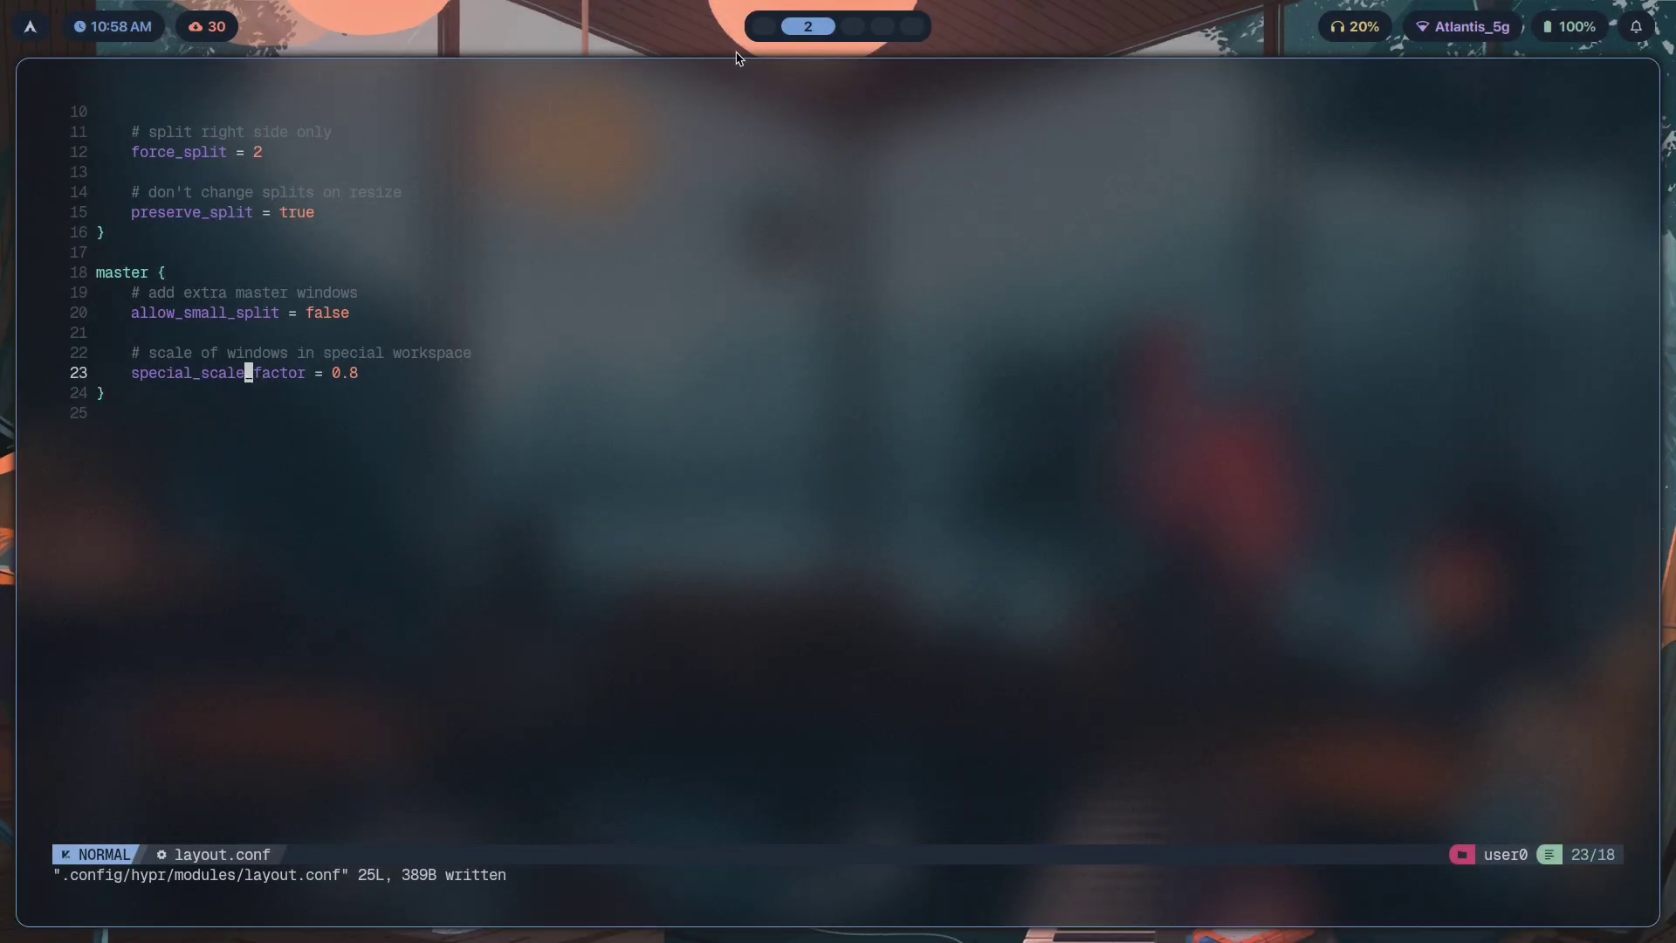
Reopen the special workspace, close the remaining test terminals, then hide OBS and refocus the editor.
key("super+s")
key("super+Return")
key("super+Return")
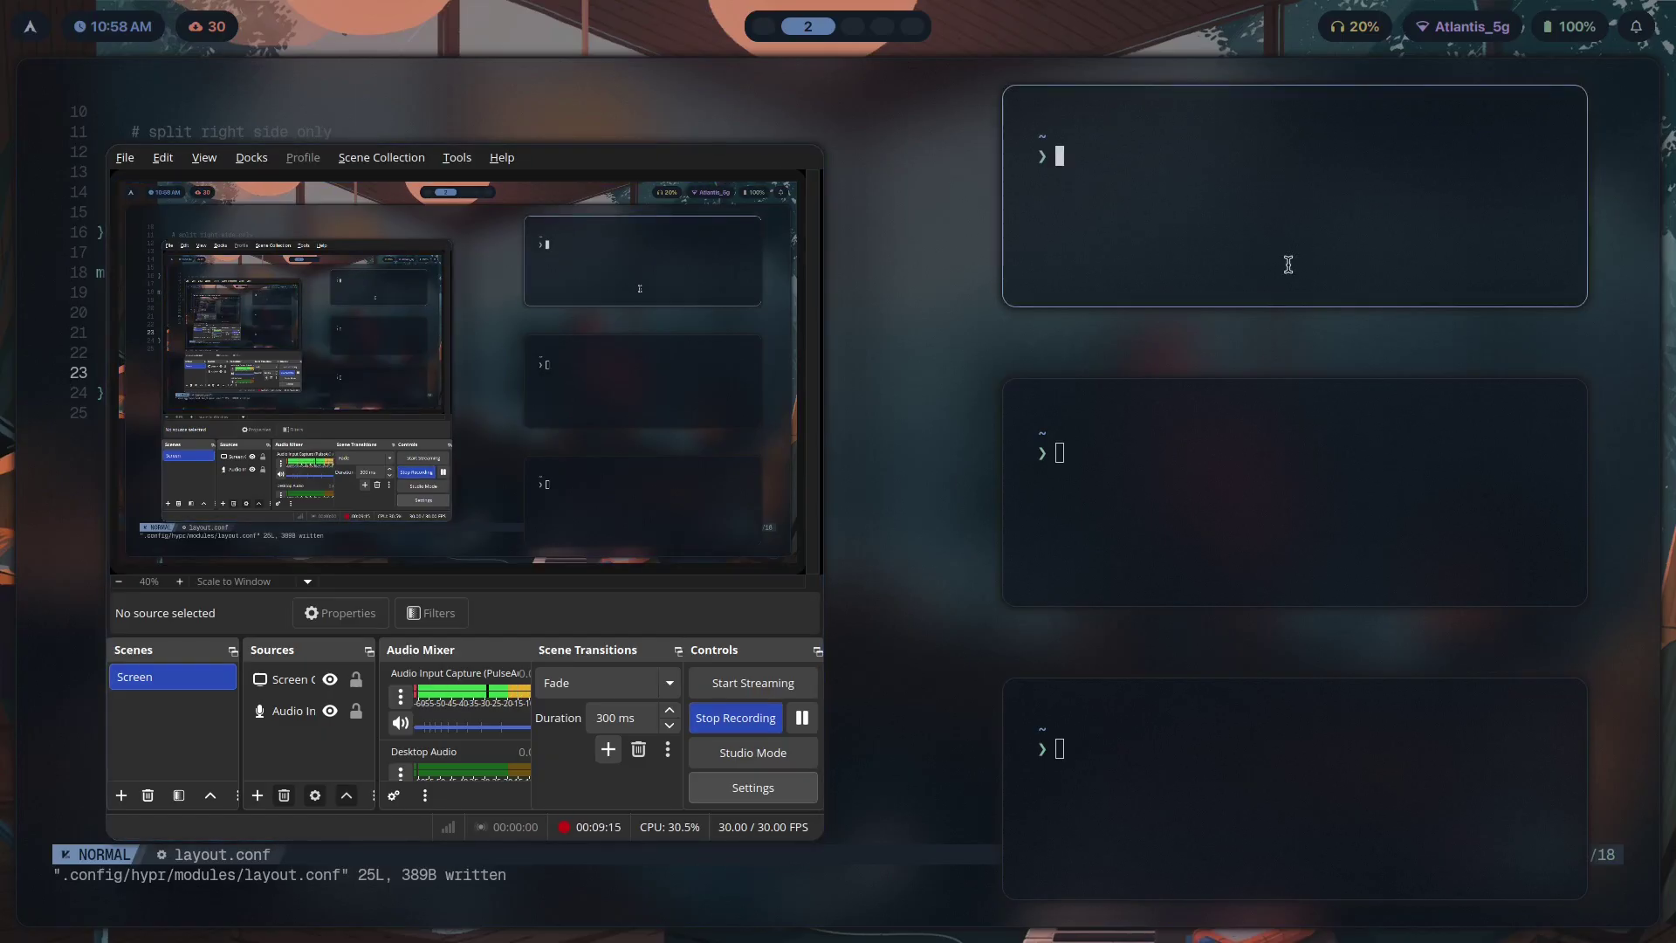
key("super+q")
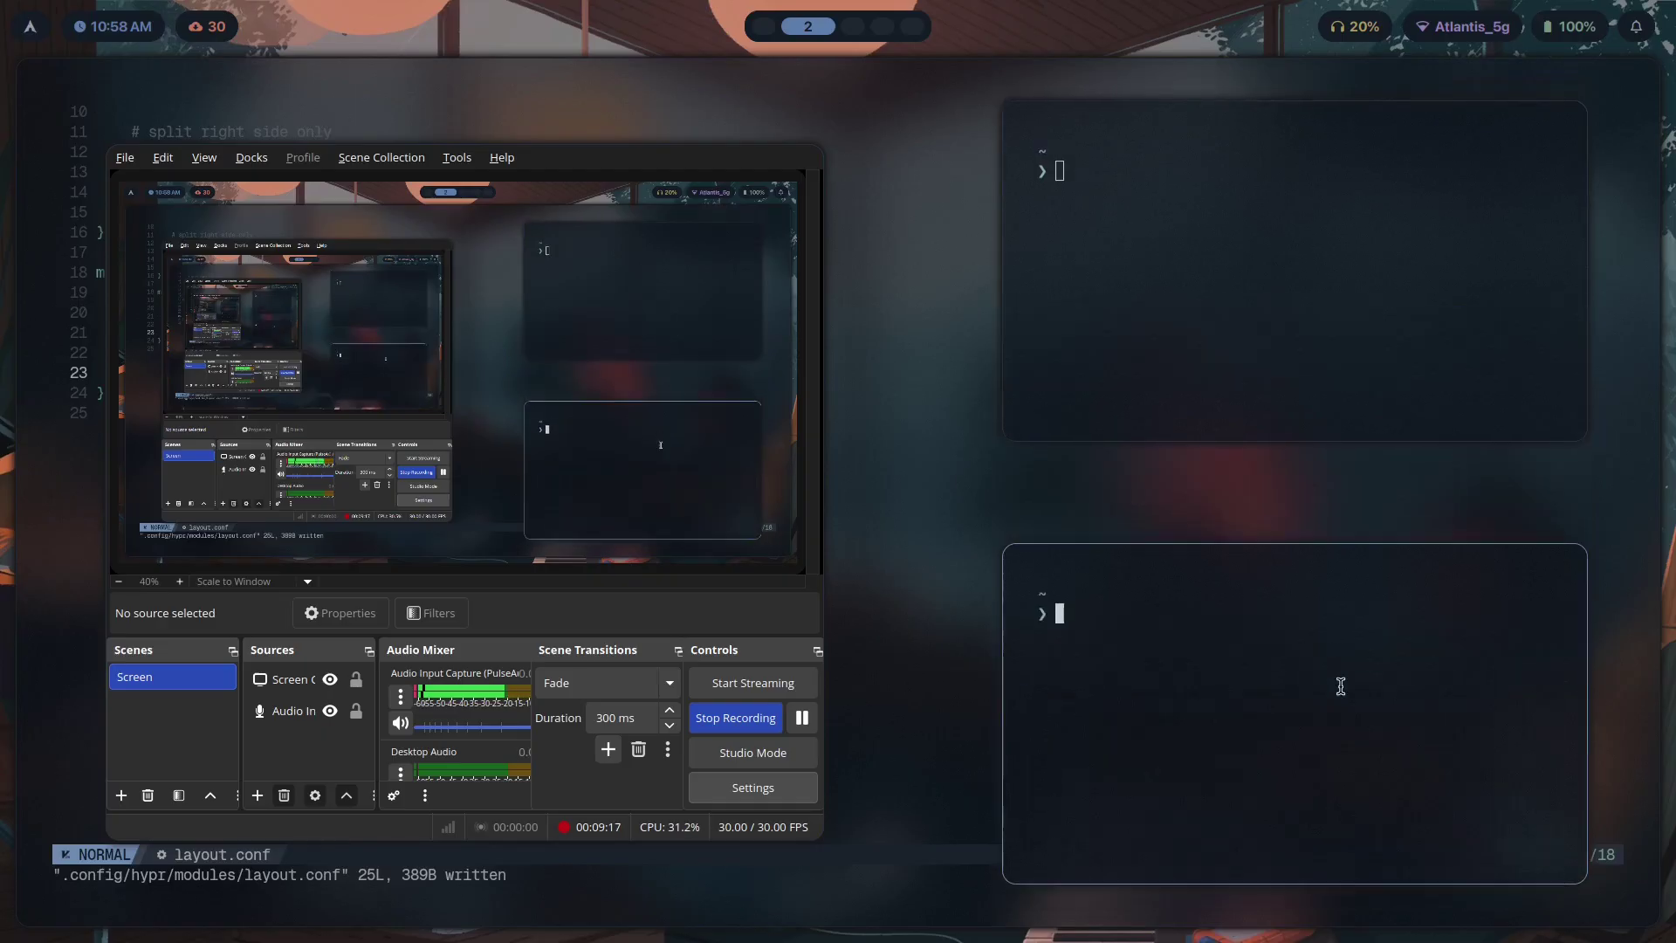
key("super+q")
key("super+q")
key("super+s")
left_click(355, 374)
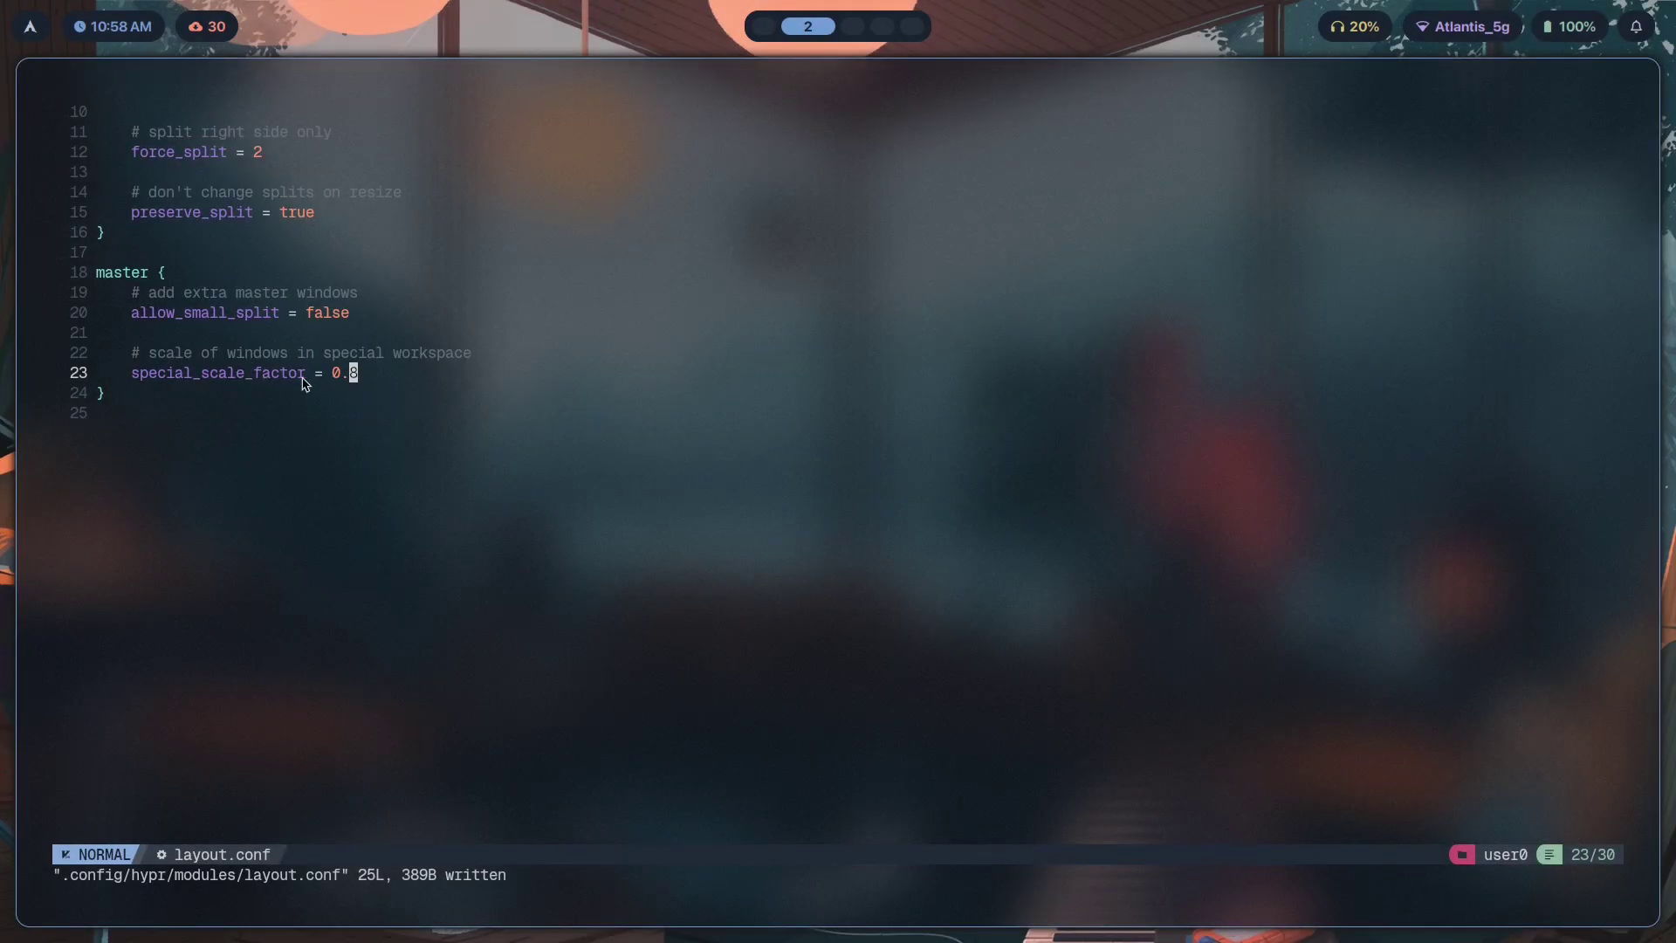
Set special_scale_factor on line 23 back to 0.95 with s95, save layout.conf, and show OBS.
scroll(514, 401, "up", 3)
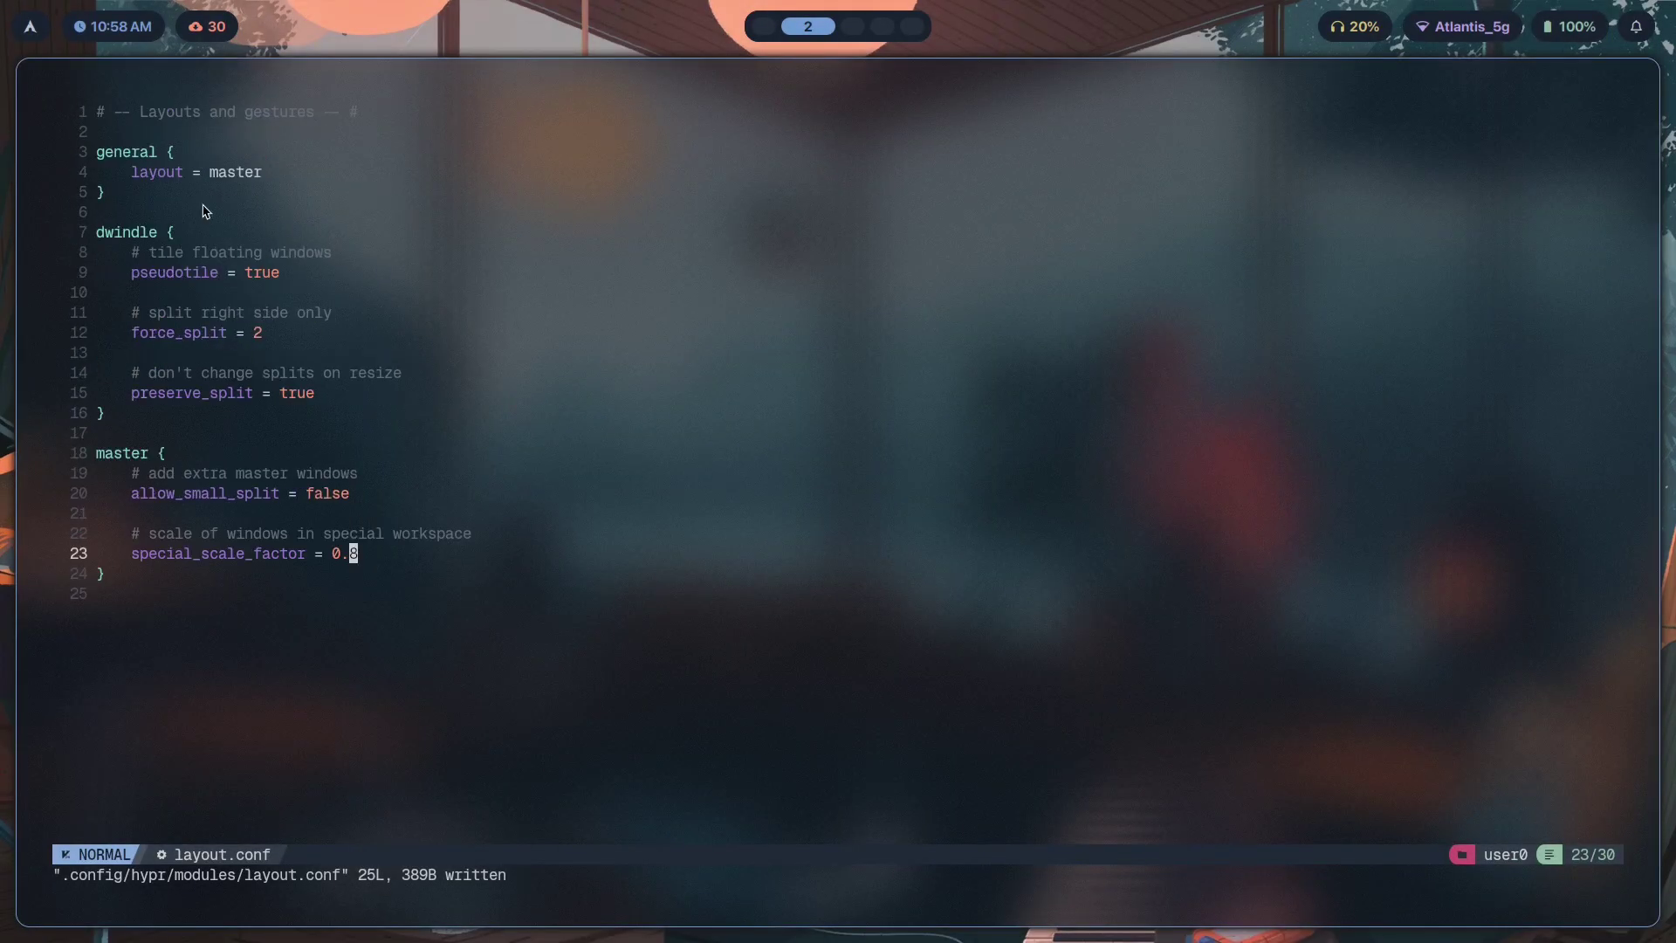
left_click_drag(187, 422, 98, 232)
left_click(152, 375)
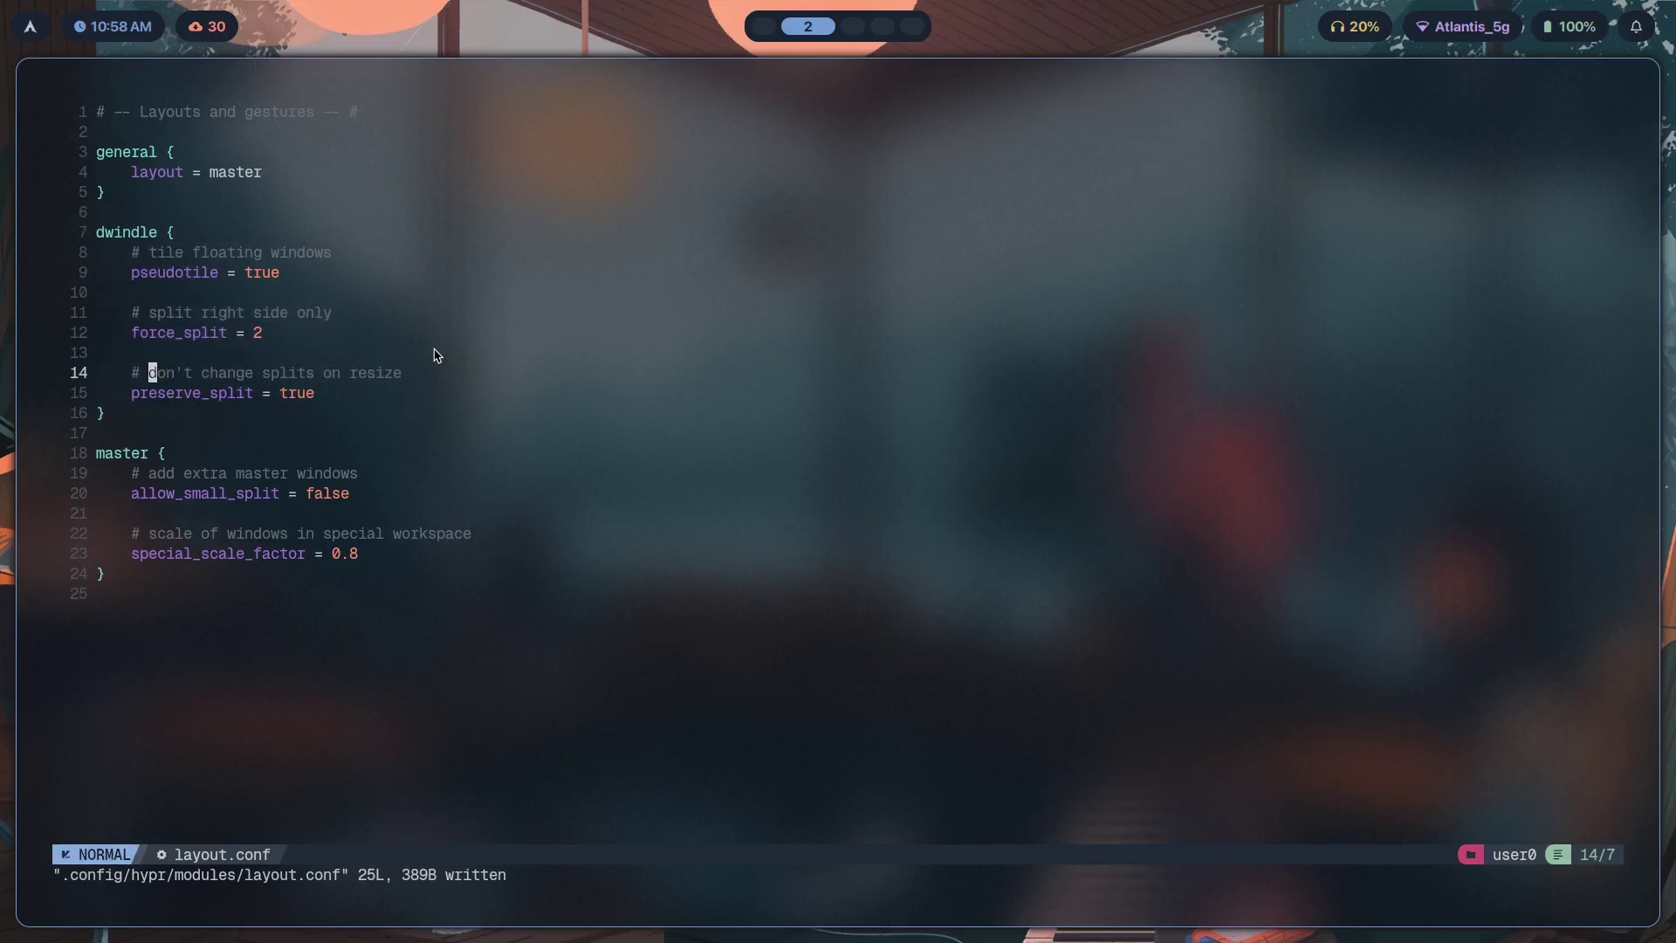
scroll(419, 366, "down", 1)
left_click(308, 494)
key("$")
type("s95")
key("Escape")
type("j:w")
key("Return")
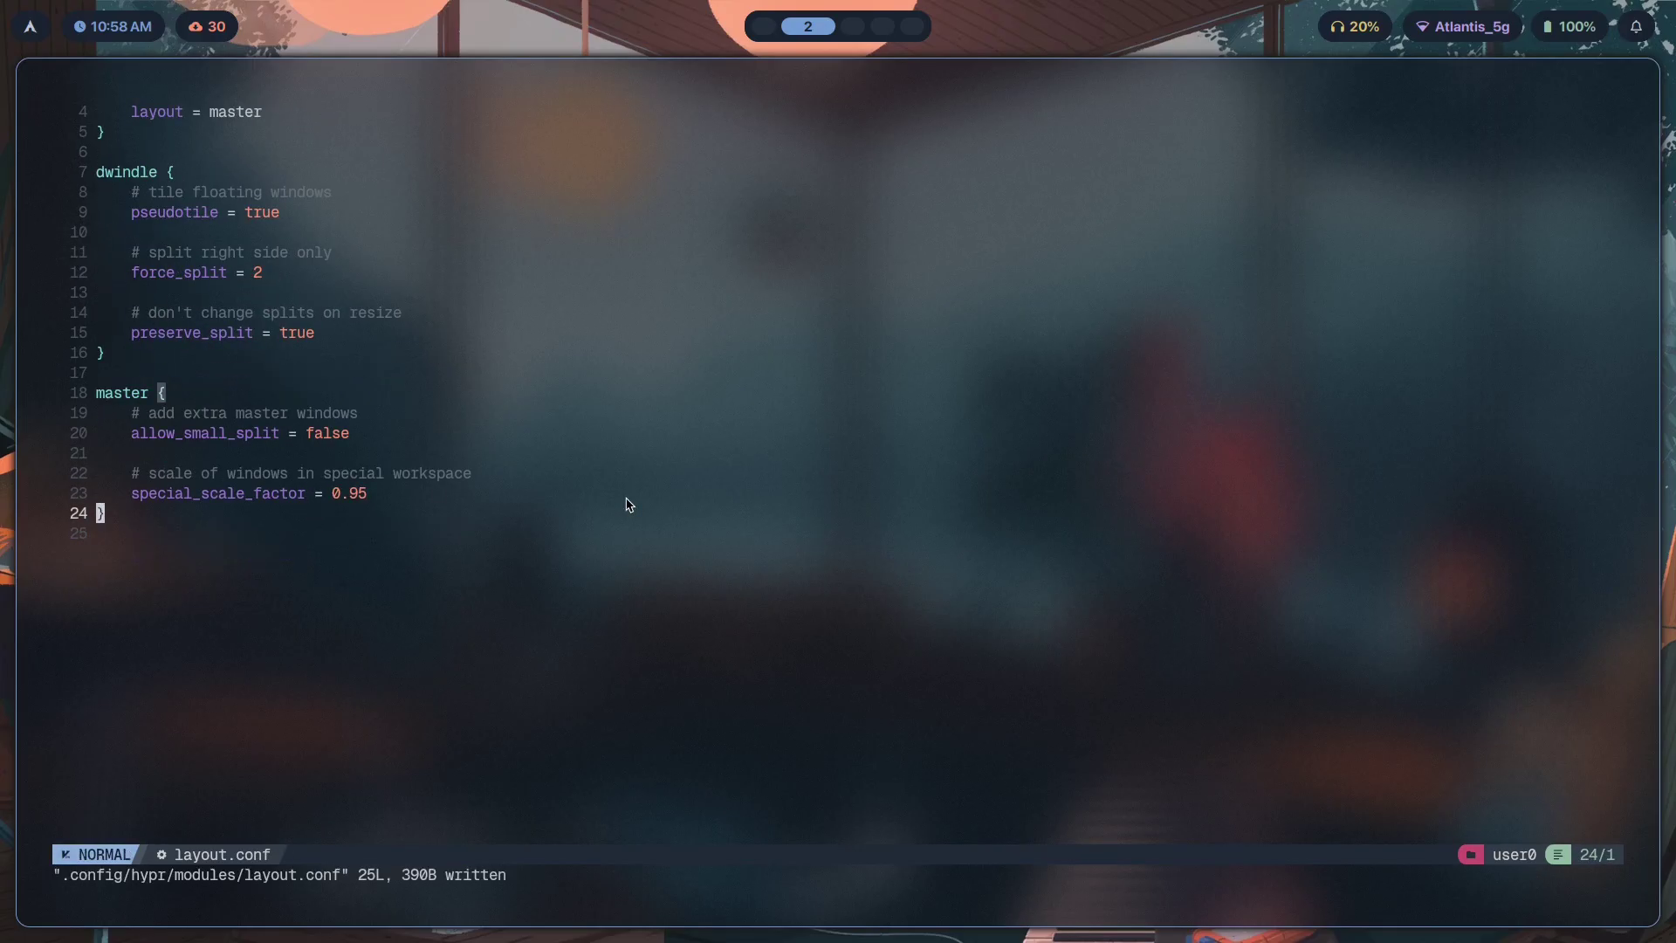
scroll(220, 316, "down", 2)
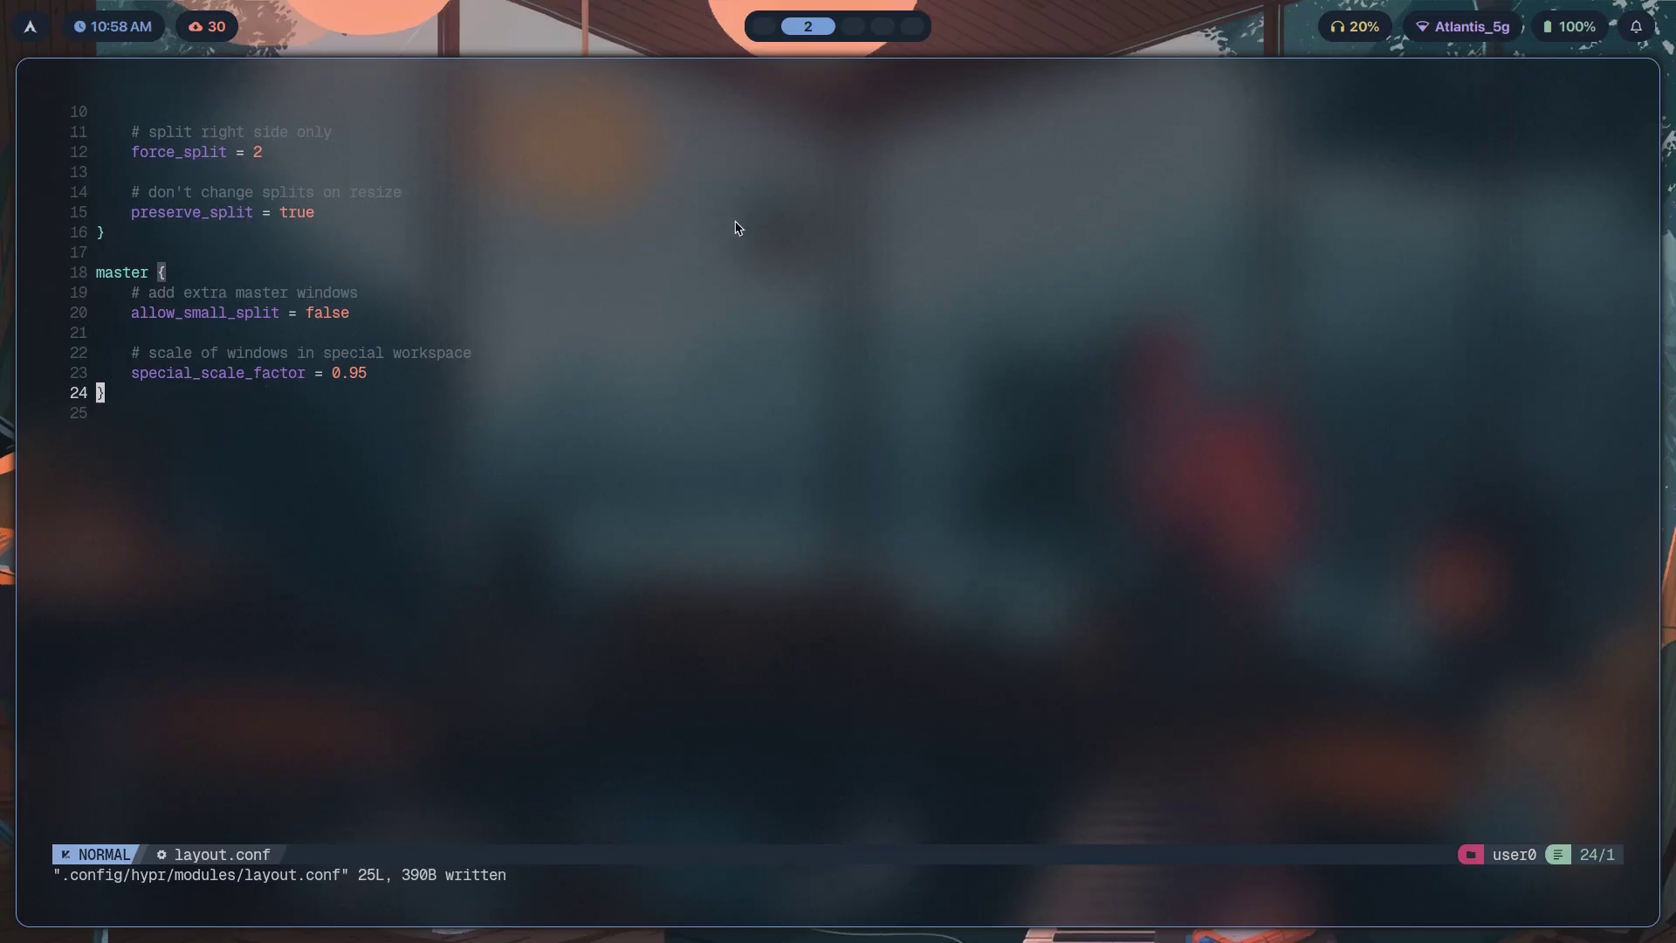
key("super+s")
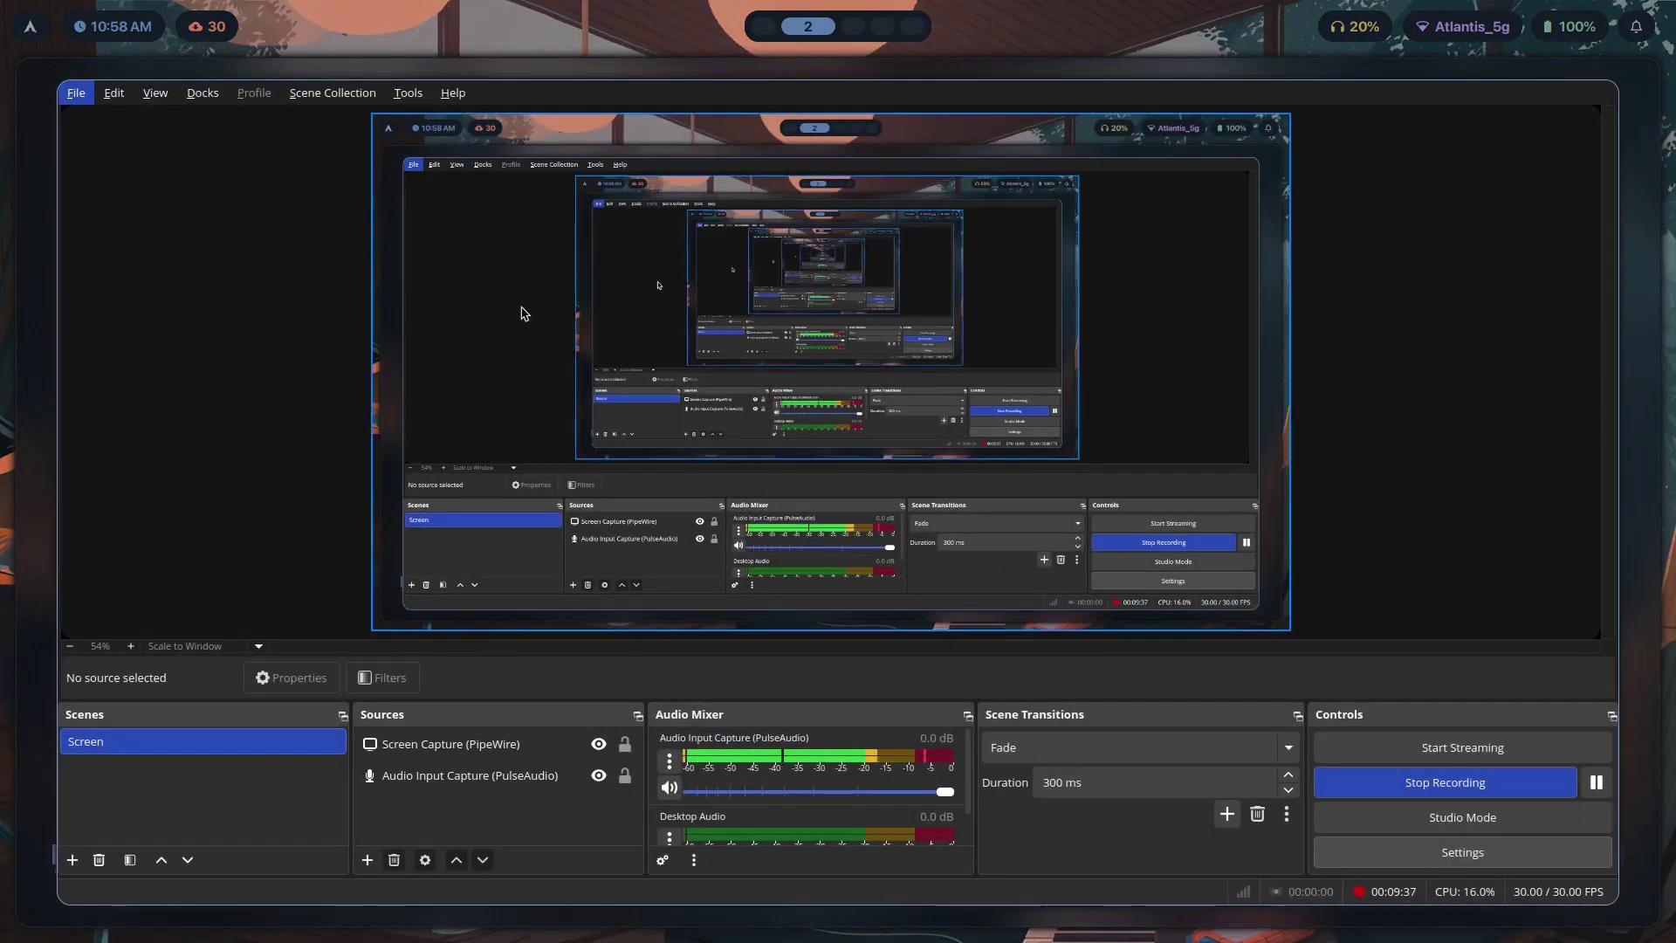
Test tiling beside OBS with a terminal and a file manager, close them, and hide OBS.
key("super+Return")
key("super+Return")
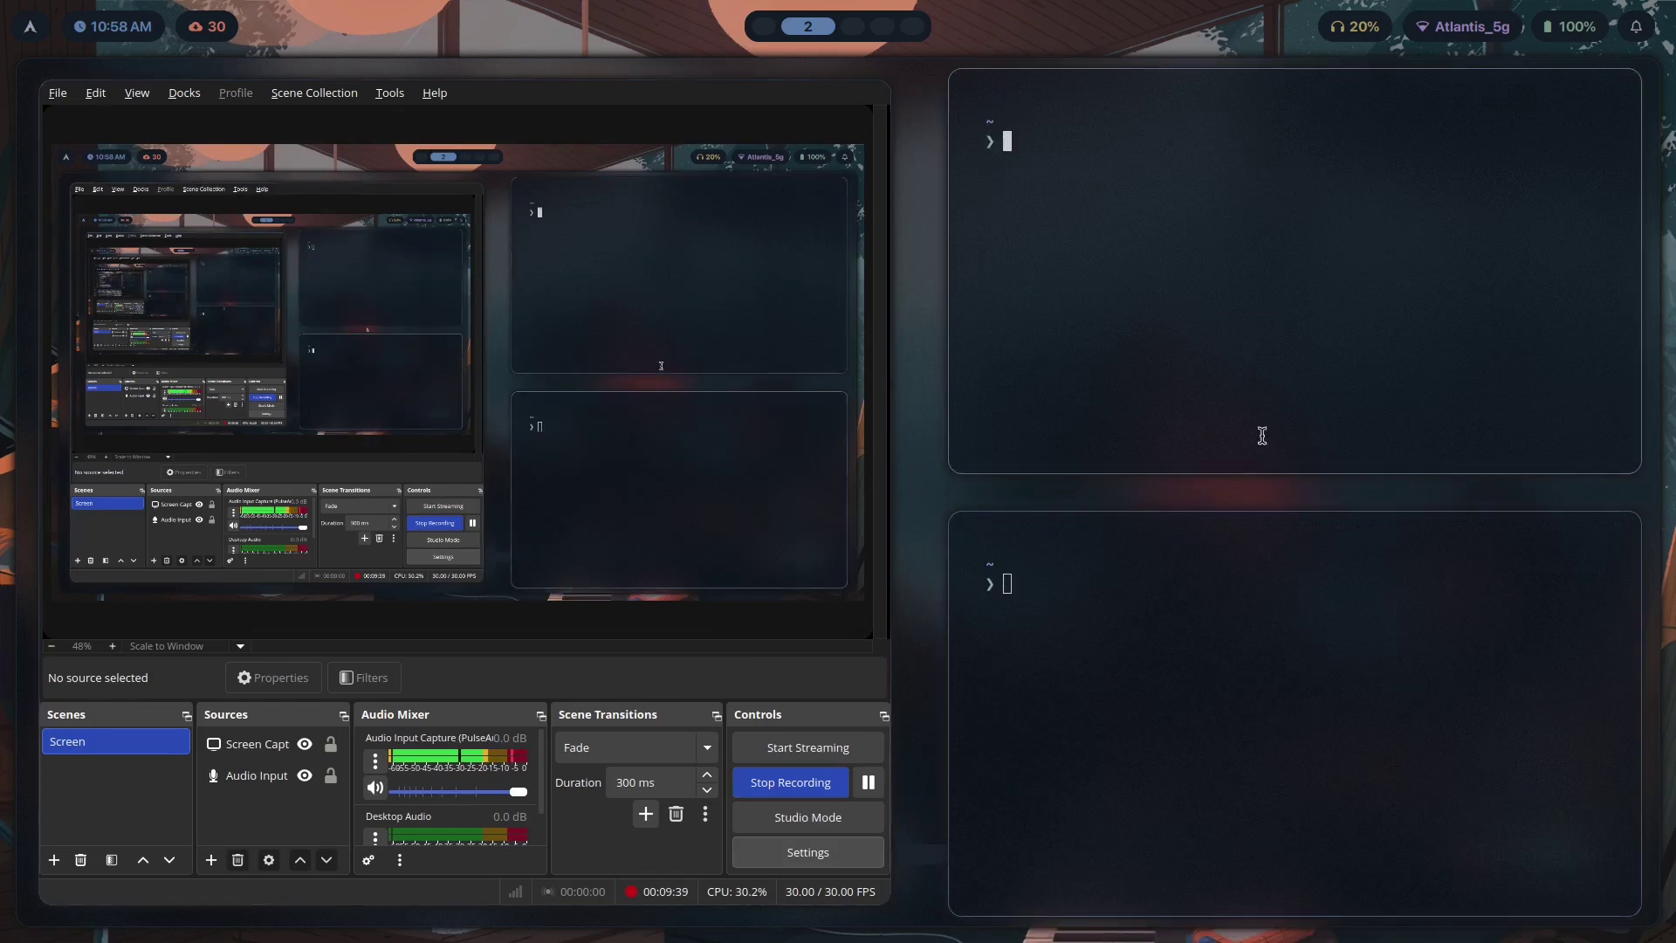
key("super+e")
key("super+q")
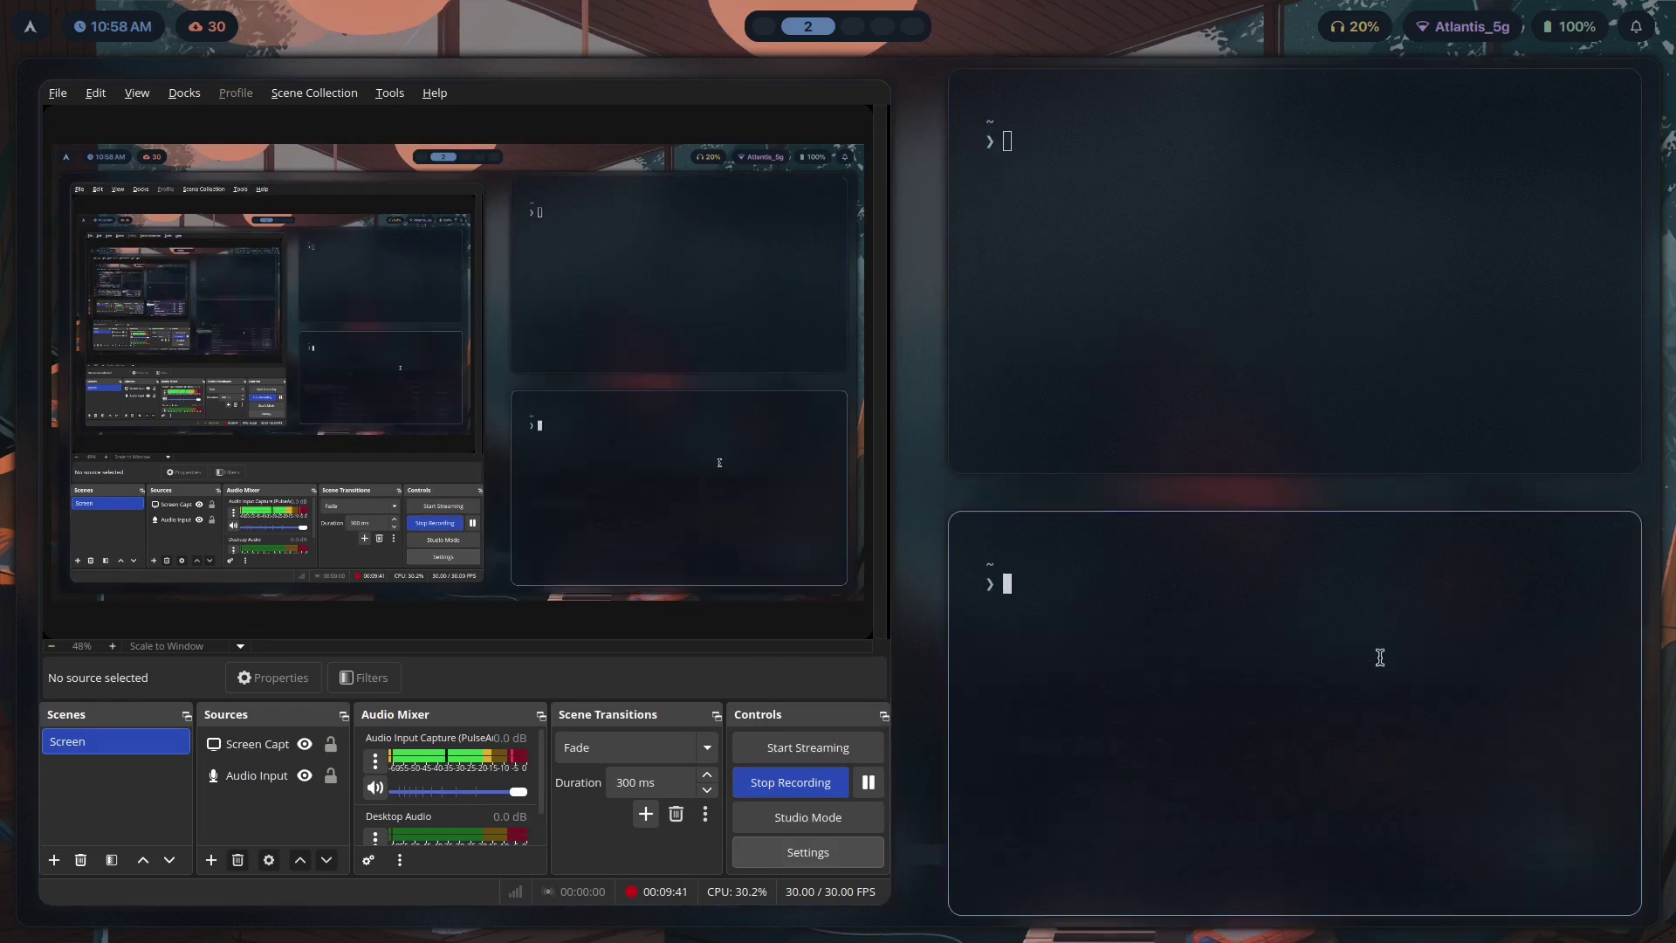
key("super+q")
key("super+q")
key("super+s")
Undo edits to restore the mfact = 0.5 block, save layout.conf, and open two terminals.
key("u")
key("u")
key("u")
key("u")
key("u")
key("u")
key("u")
key("u")
key("u")
key("u")
key("u")
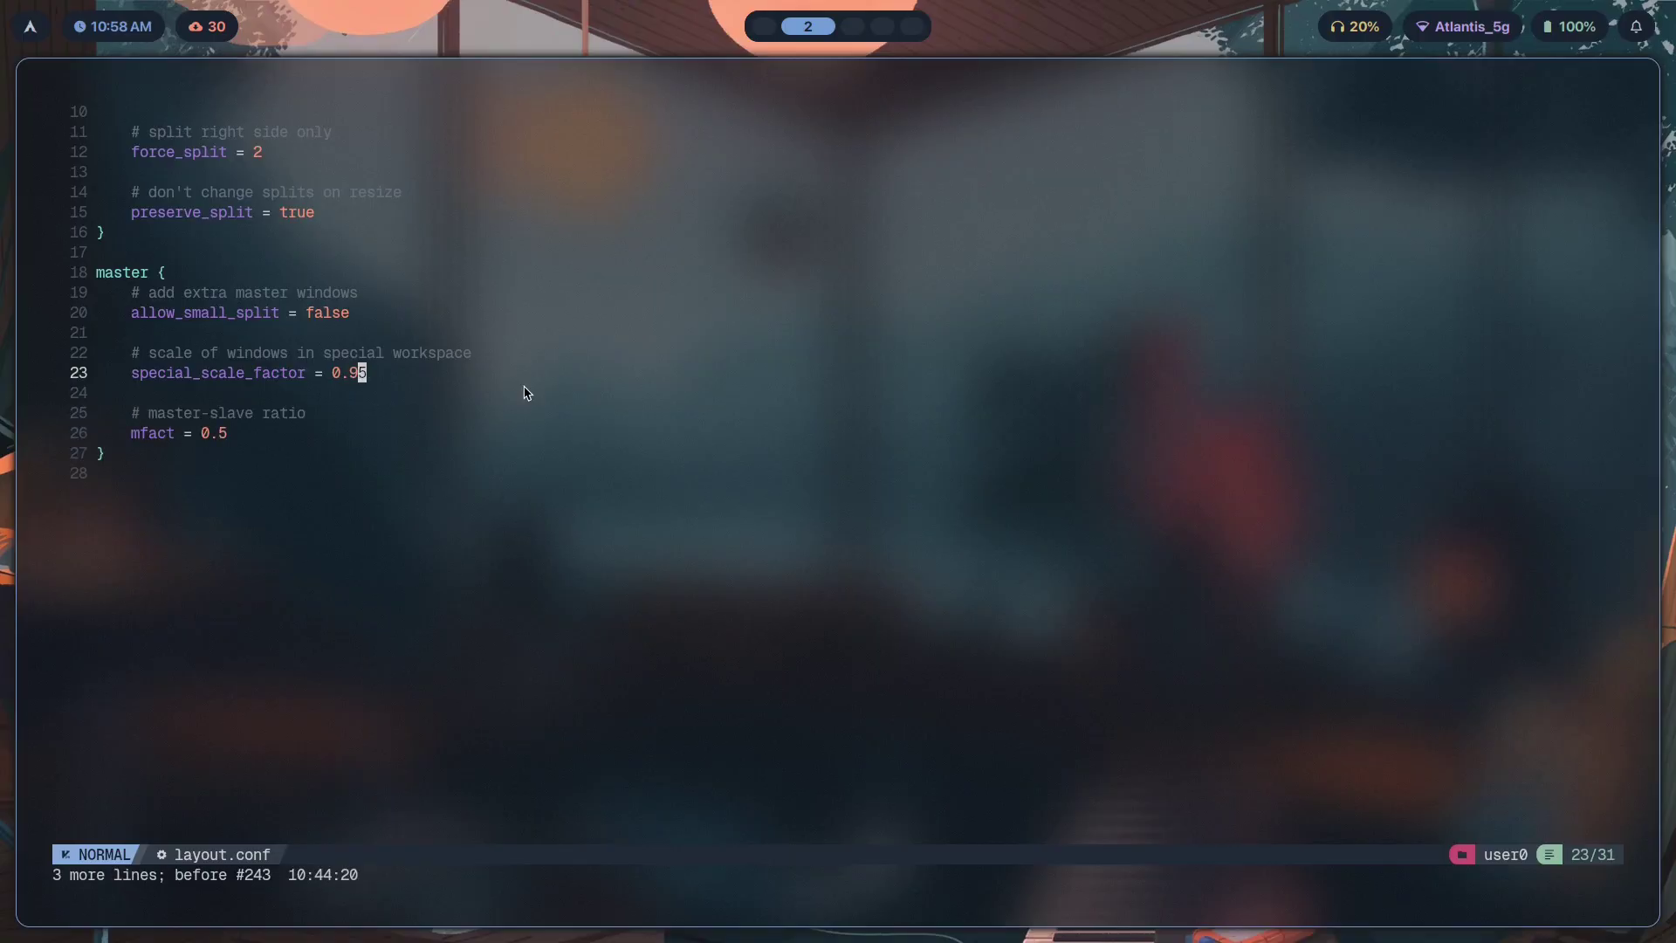
left_click(404, 461)
left_click(210, 495)
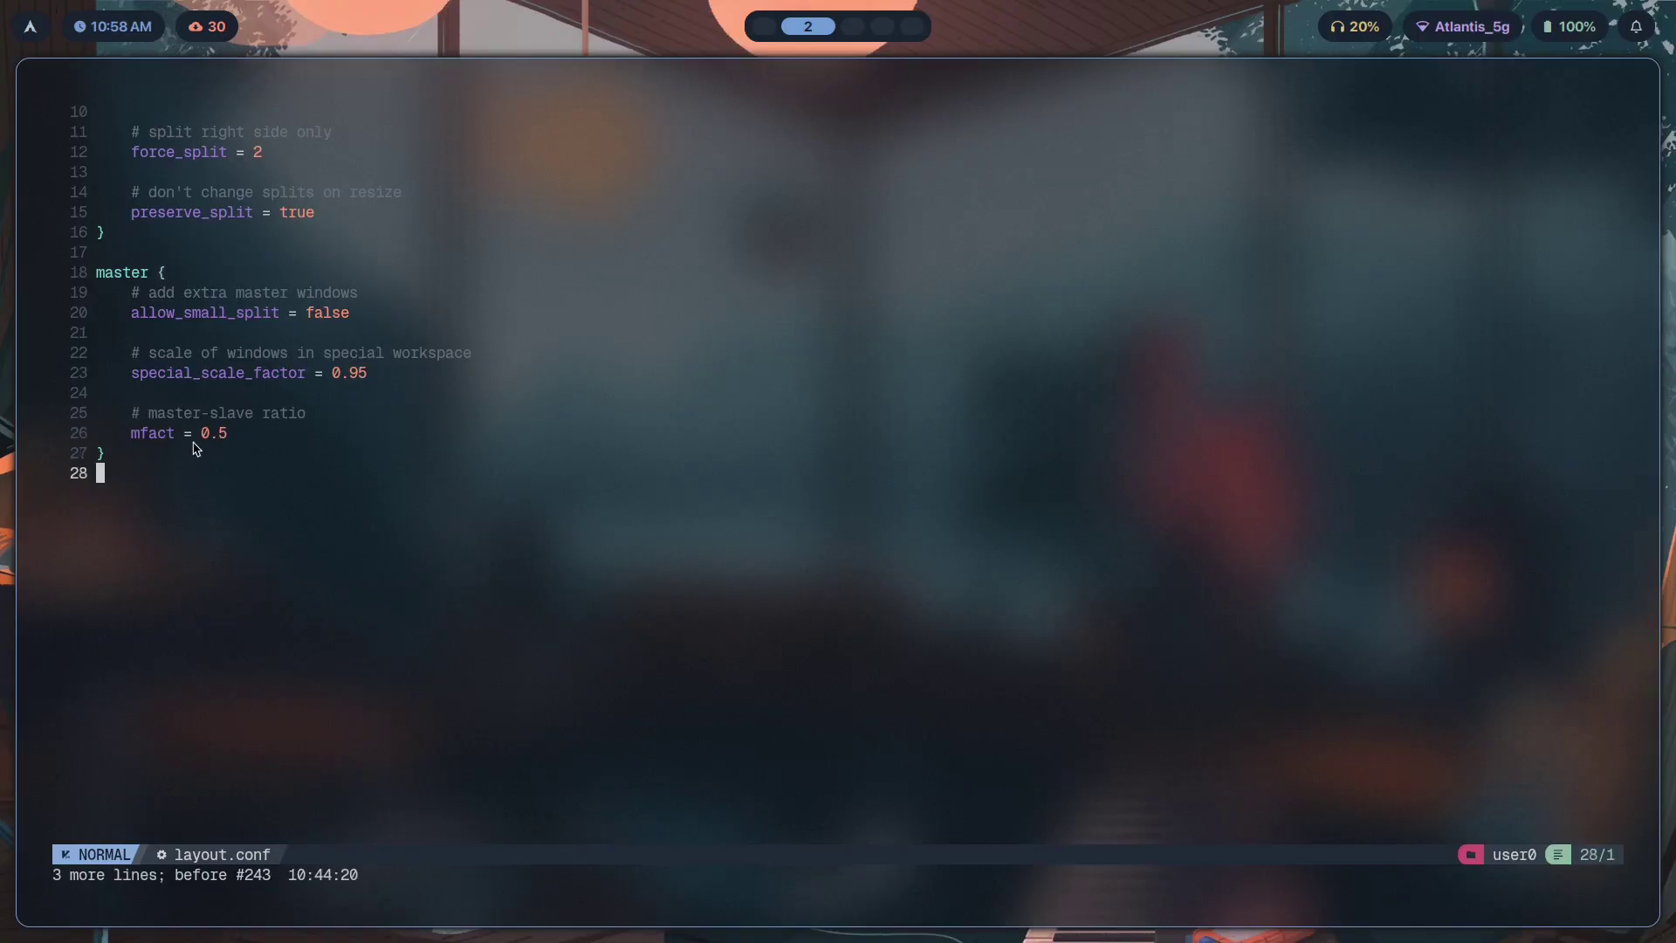
left_click(225, 433)
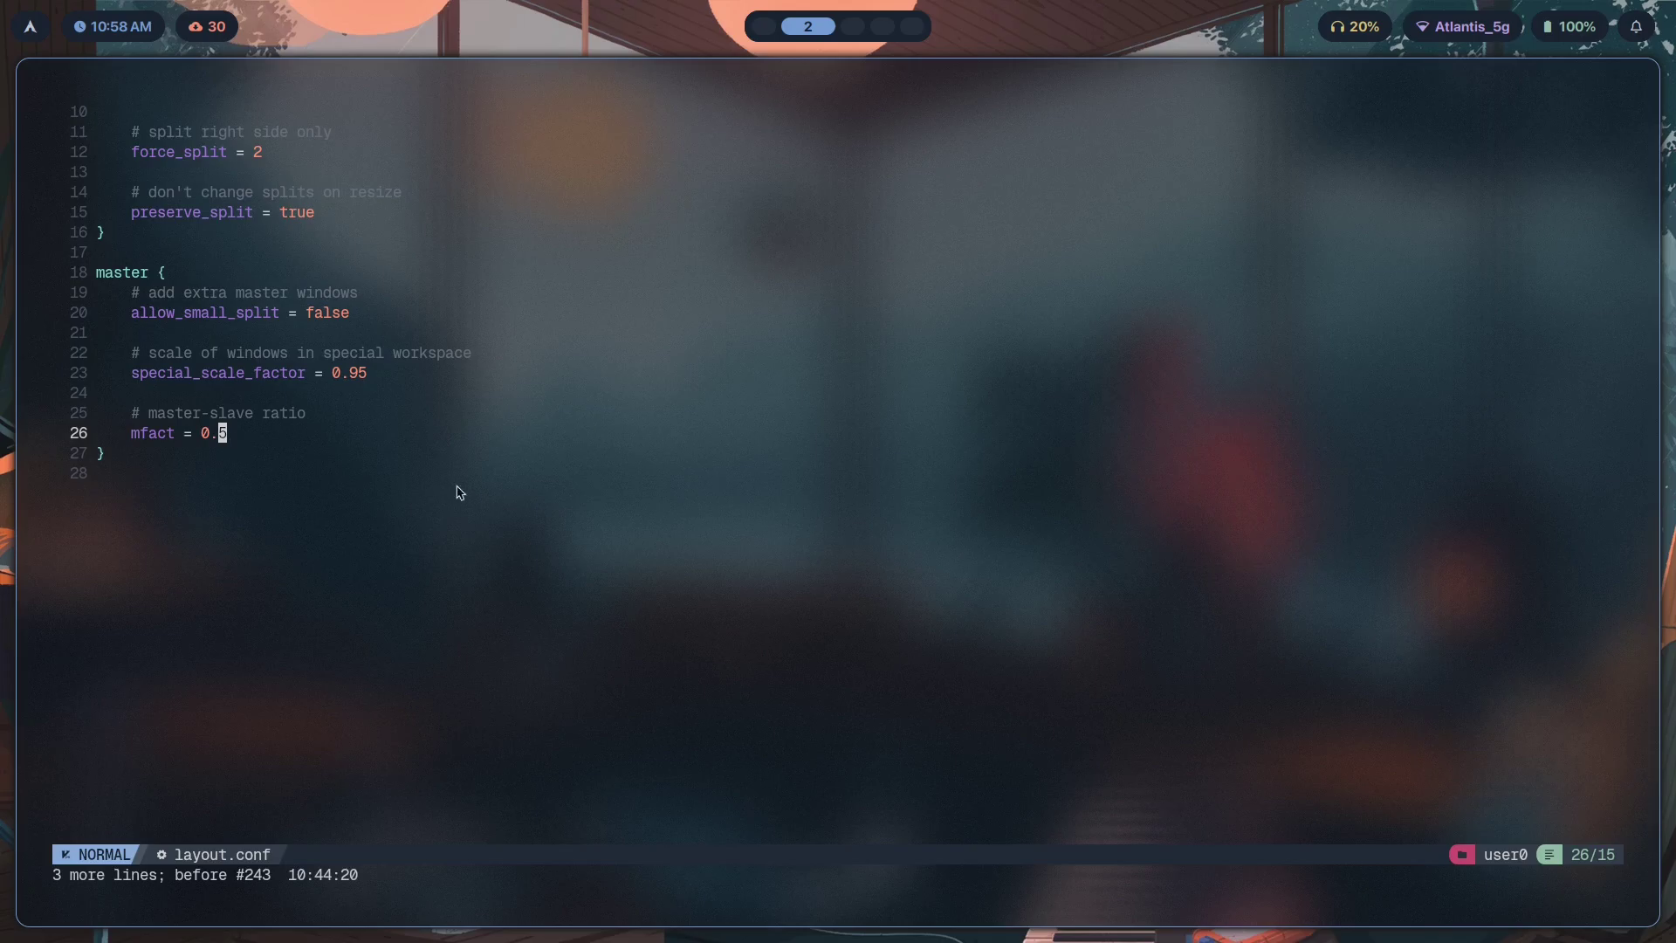
left_click(178, 461)
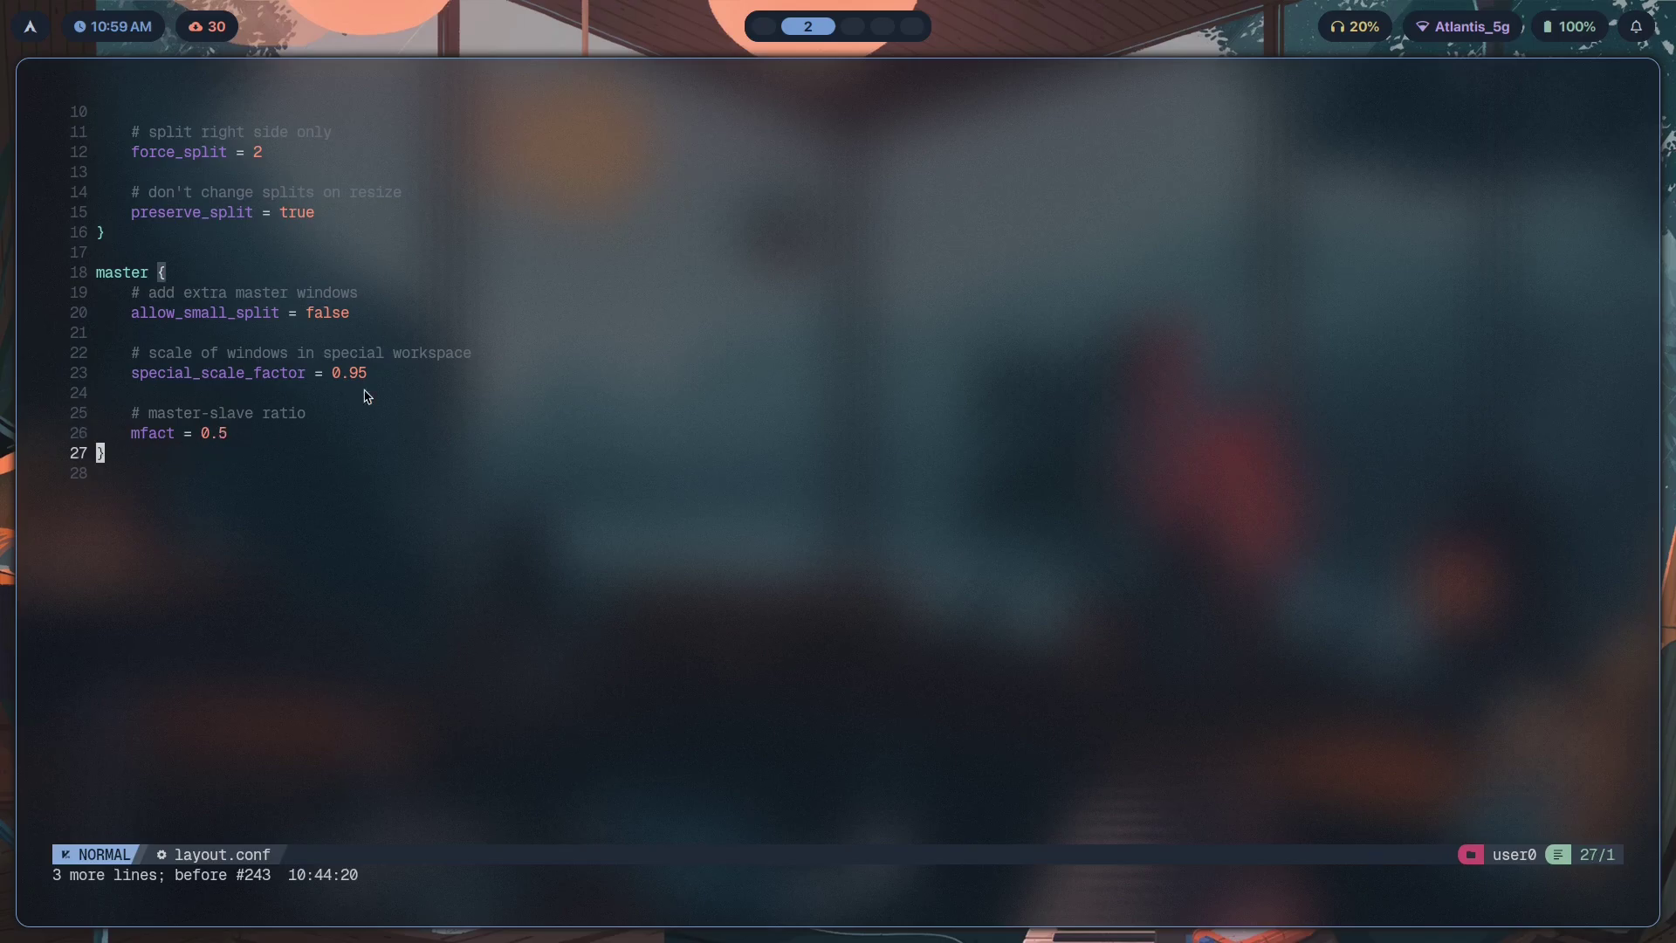
left_click(263, 441)
type(":w")
key("Return")
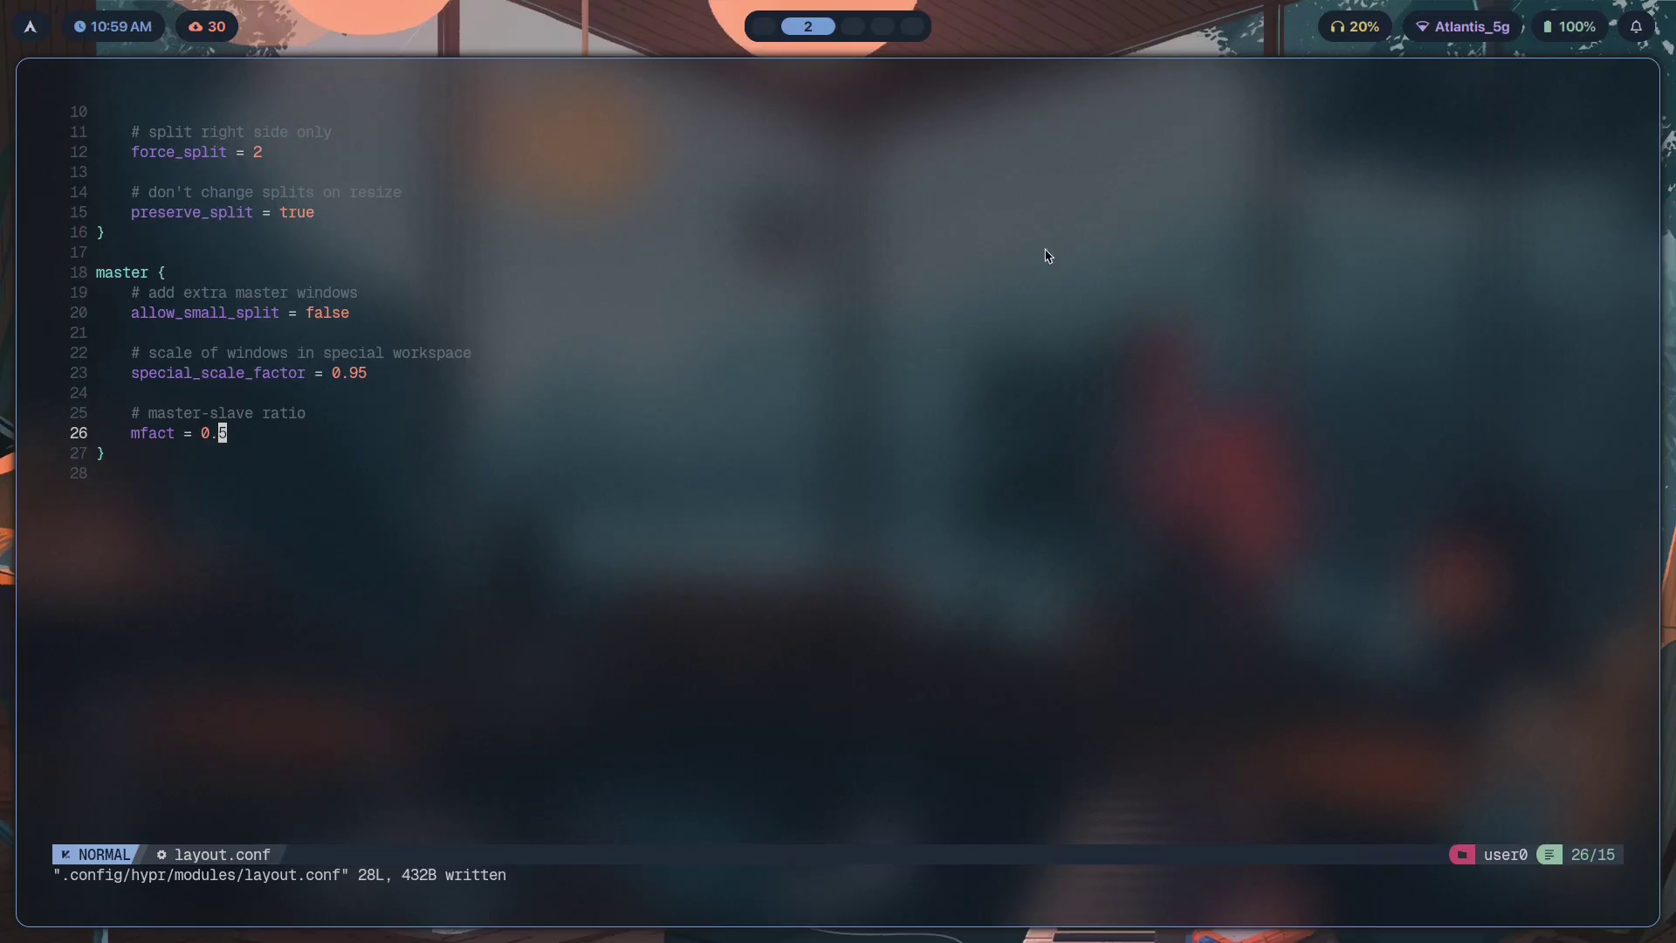
key("super+Return")
key("super+Return")
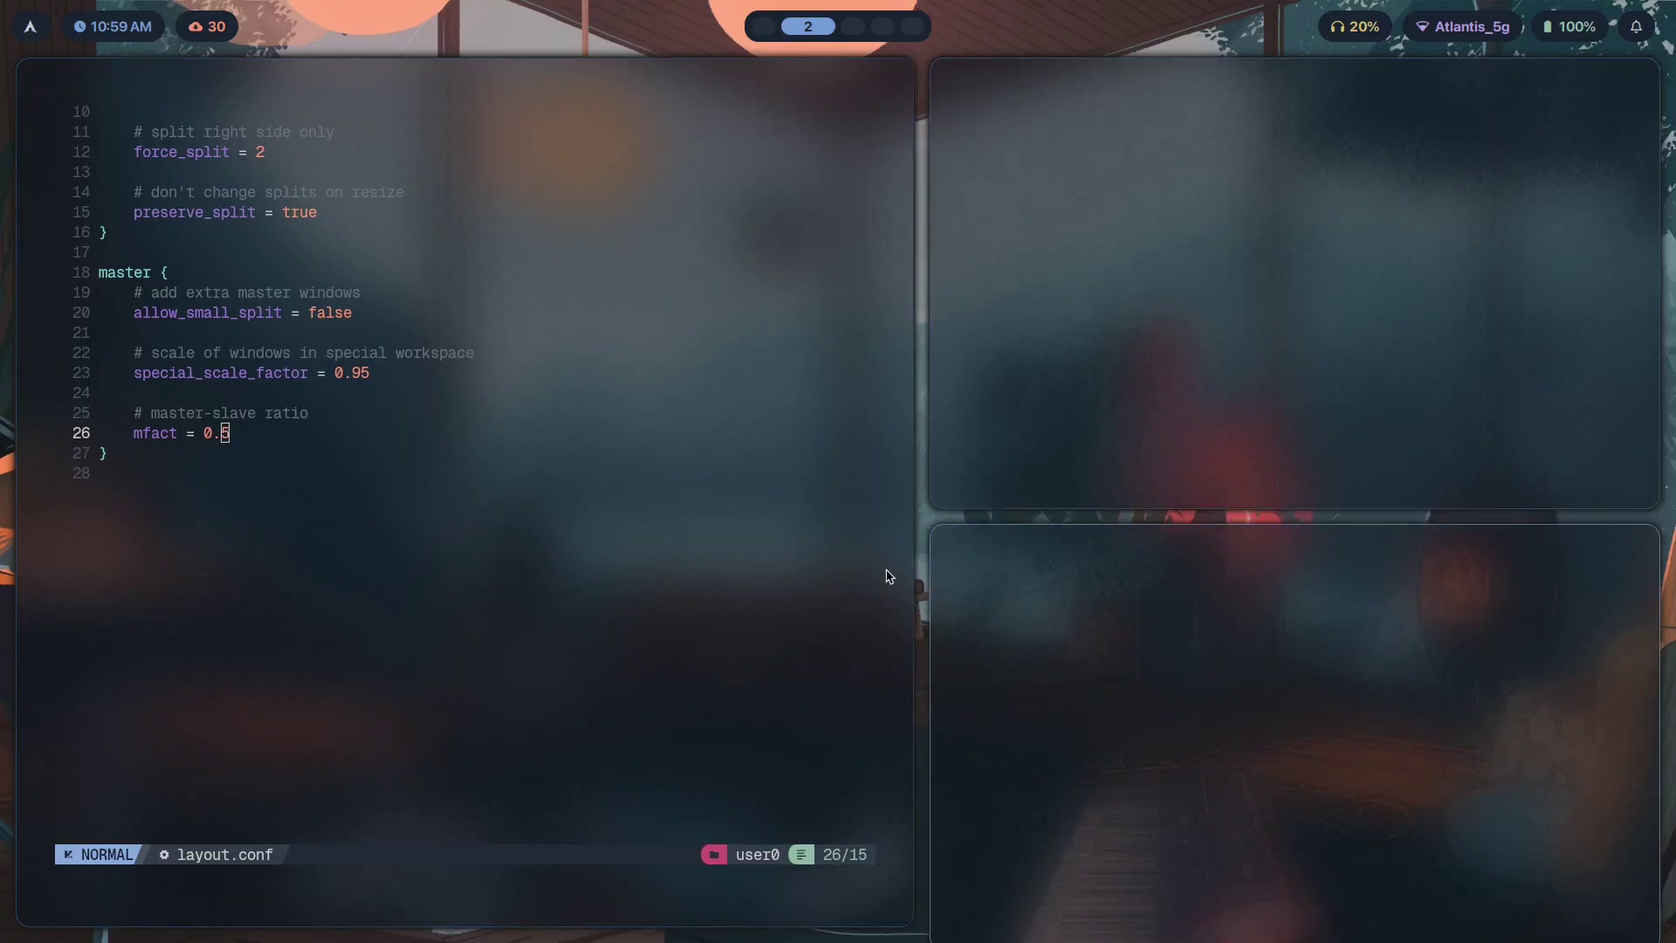
Close the test terminals, refocus the editor on the mfact 0.5 line, and save layout.conf.
left_click(252, 458)
left_click(261, 430)
key("super+q")
key("super+q")
key("super+q")
left_click(251, 505)
left_click(267, 413)
left_click(306, 445)
type(":w")
key("Return")
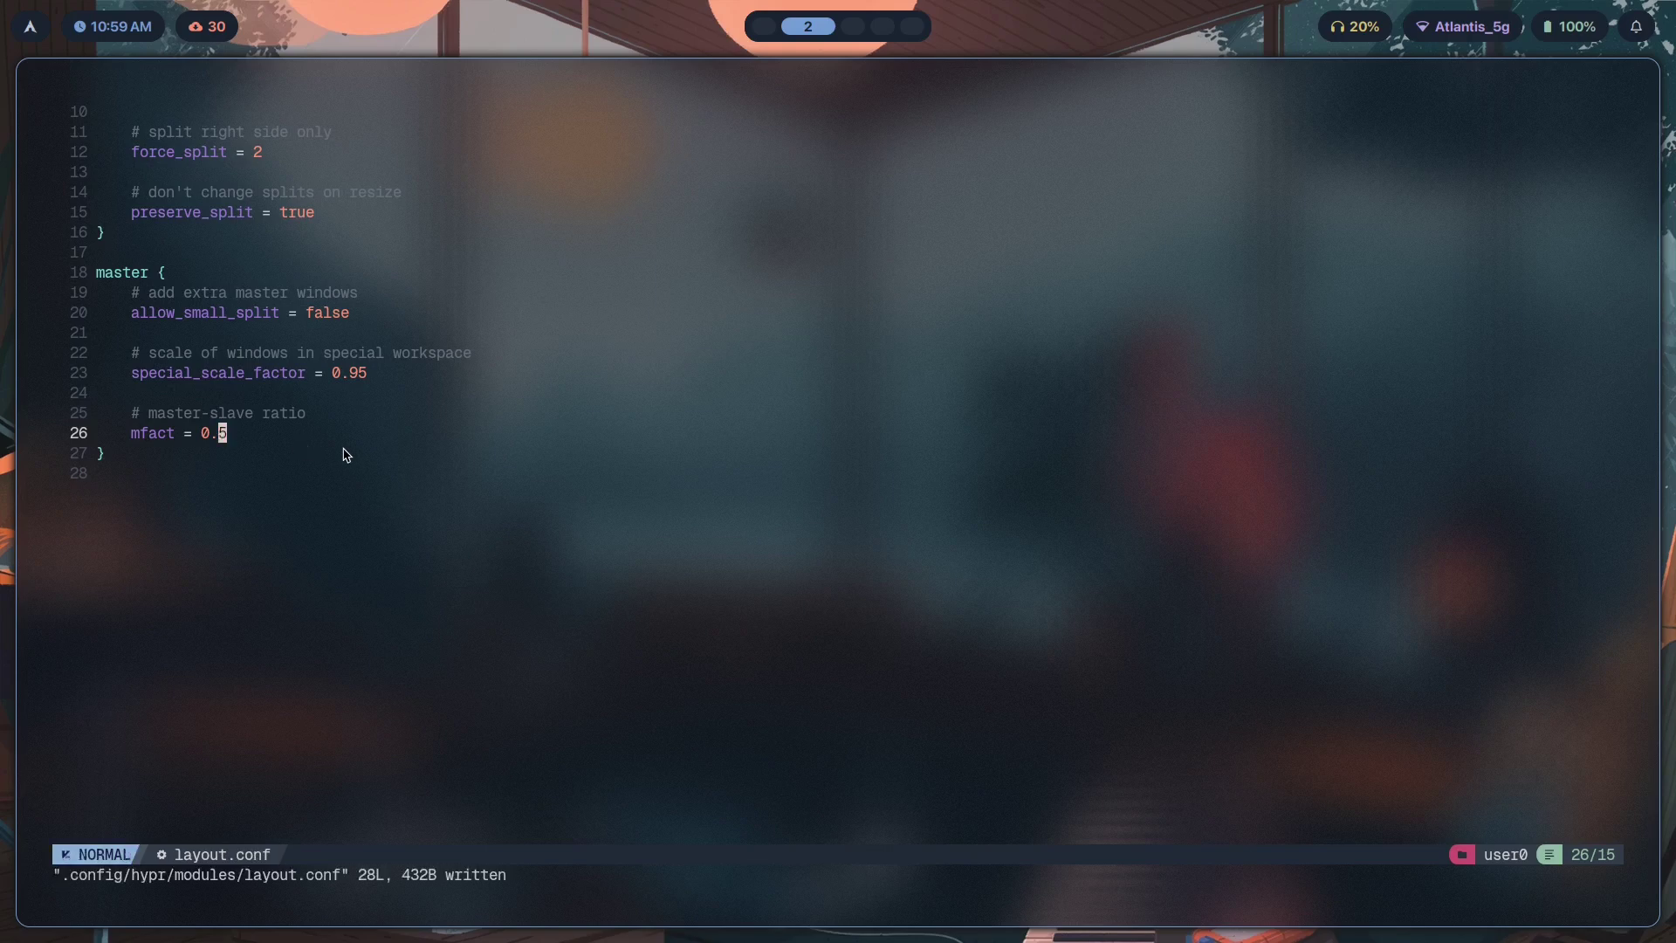
Test mfact 0.5 with five terminals on workspace 3, then close them and return to workspace 2.
key("super+3")
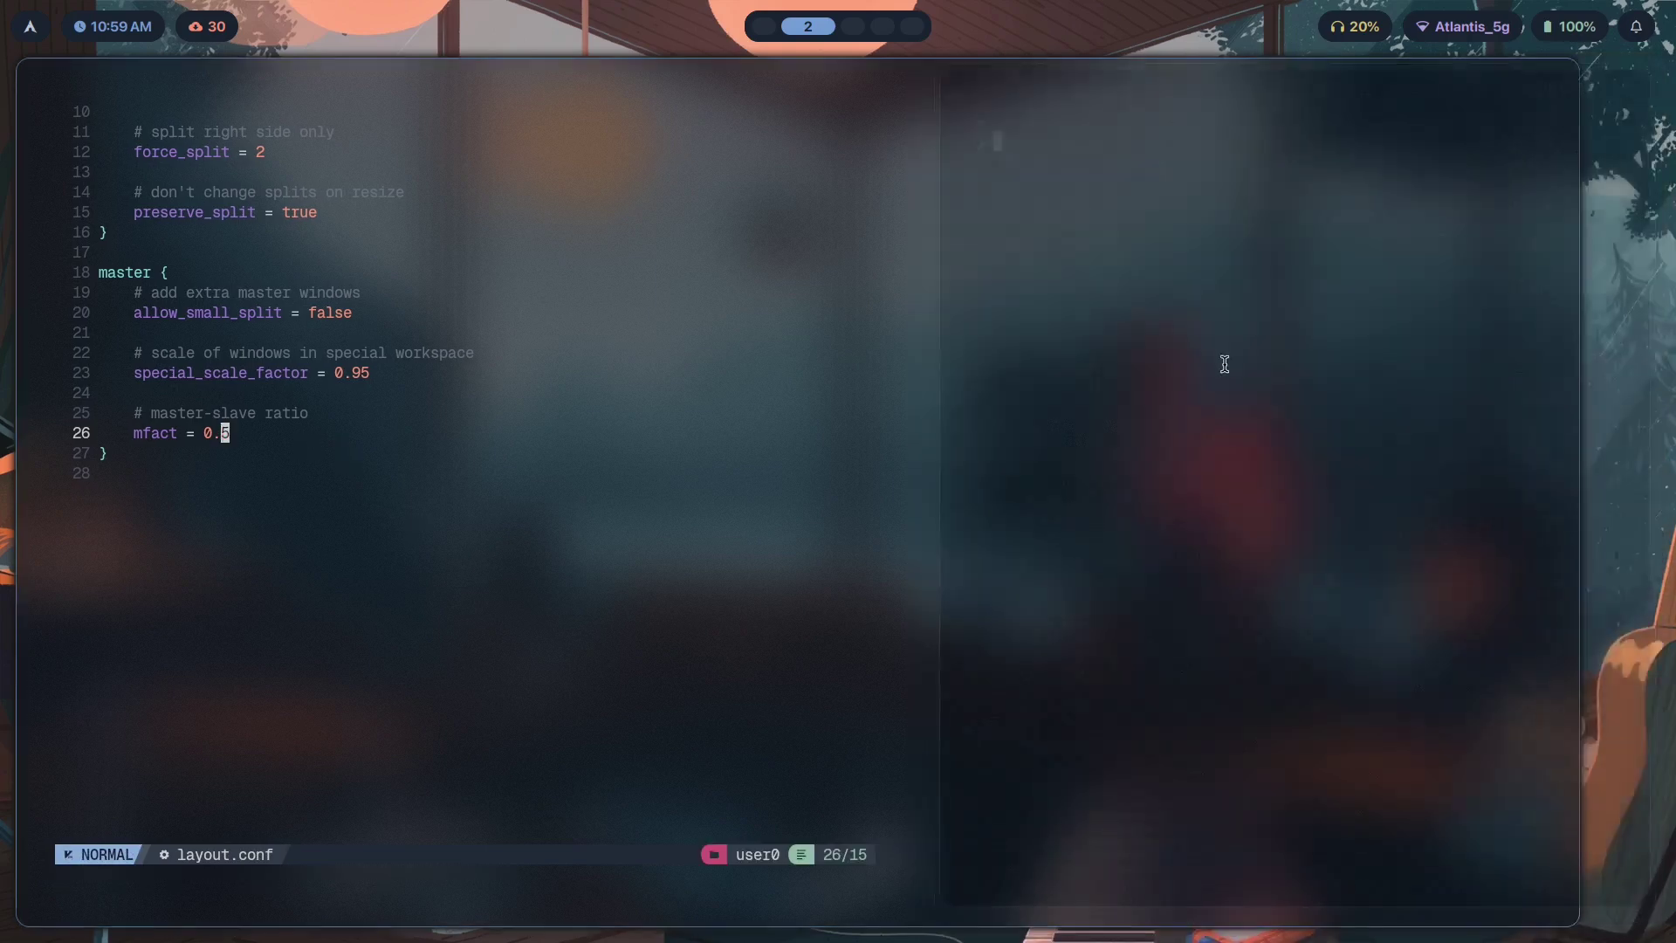
key("super+Return")
key("super+Return")
key("super+Return")
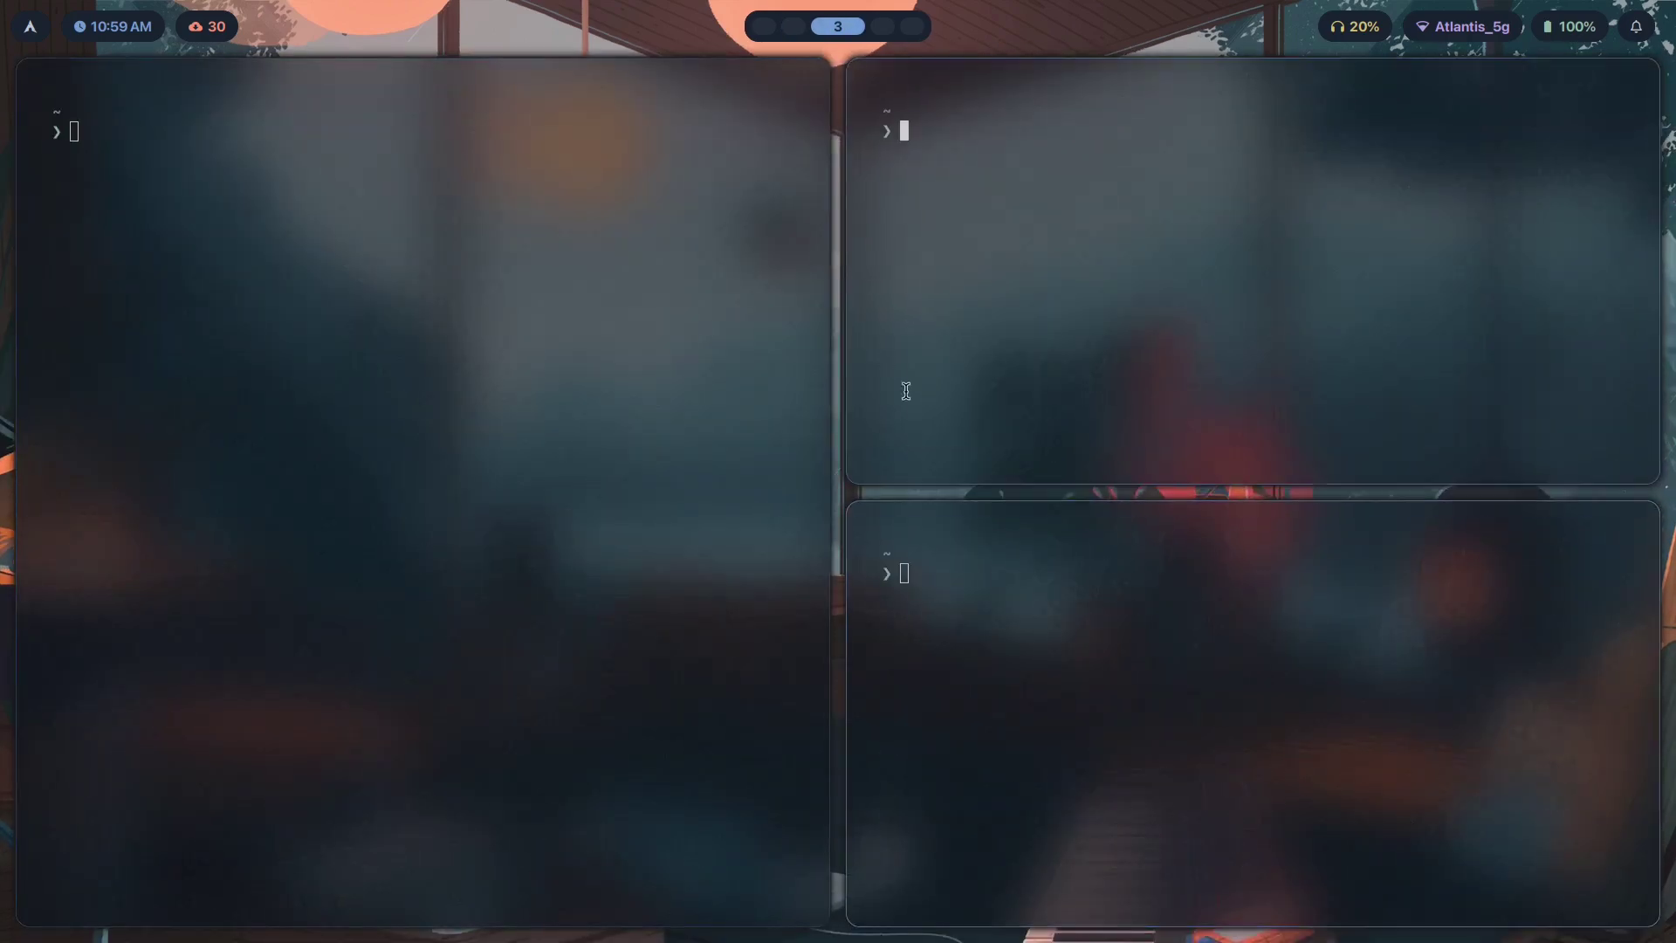
key("super+2")
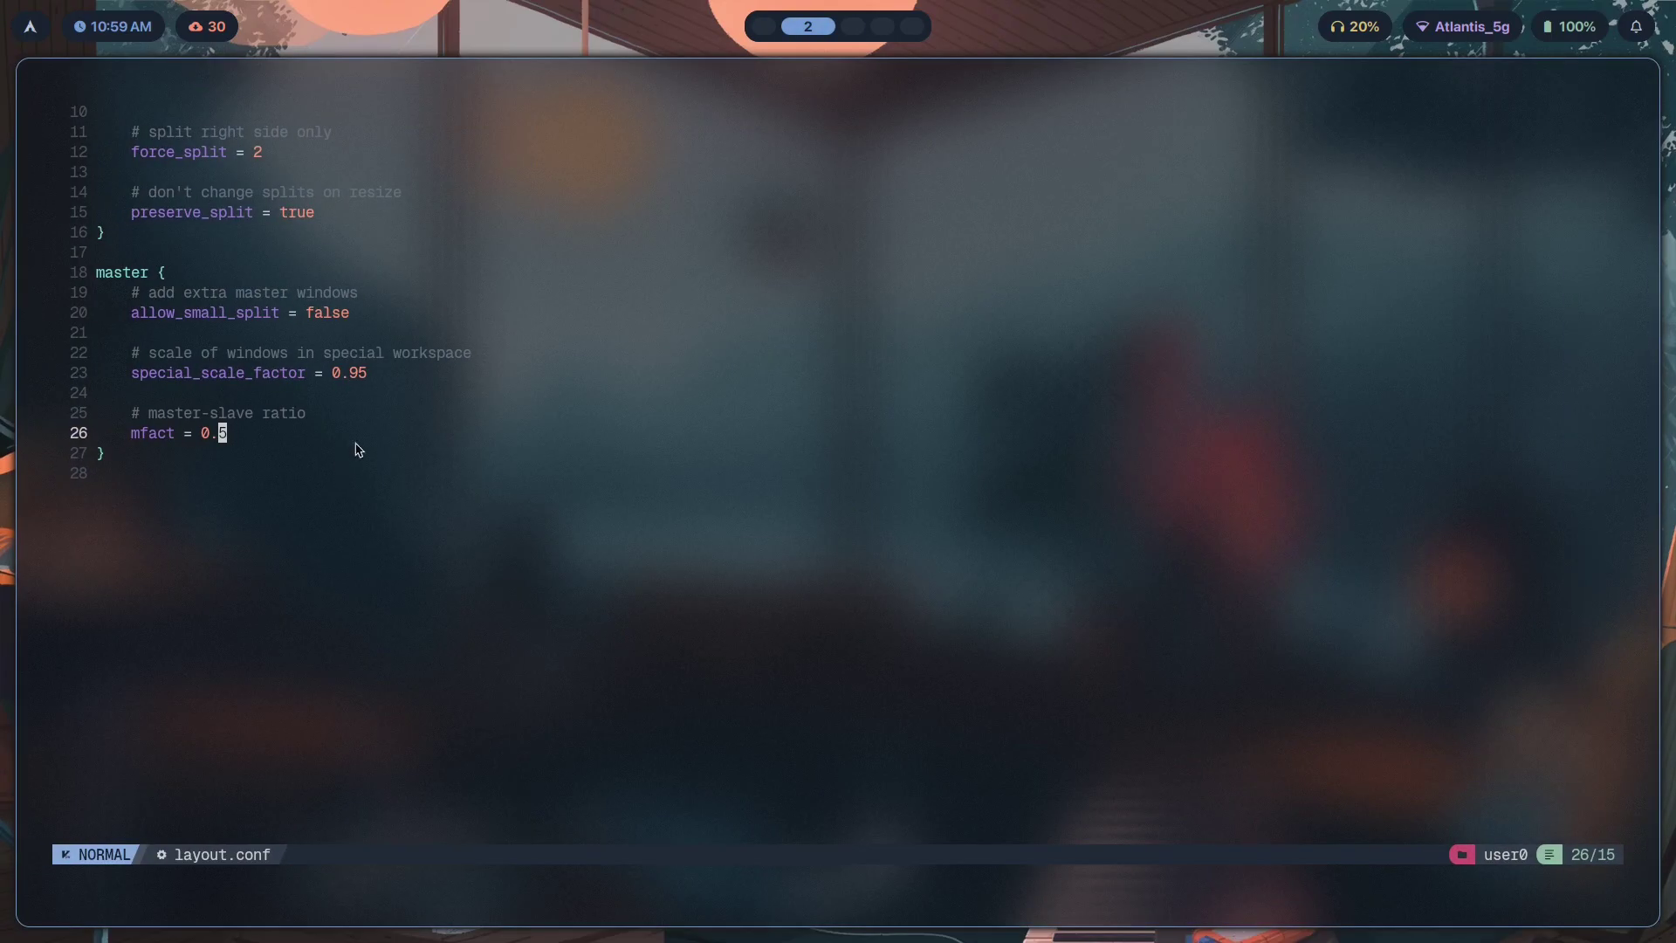
key("super+3")
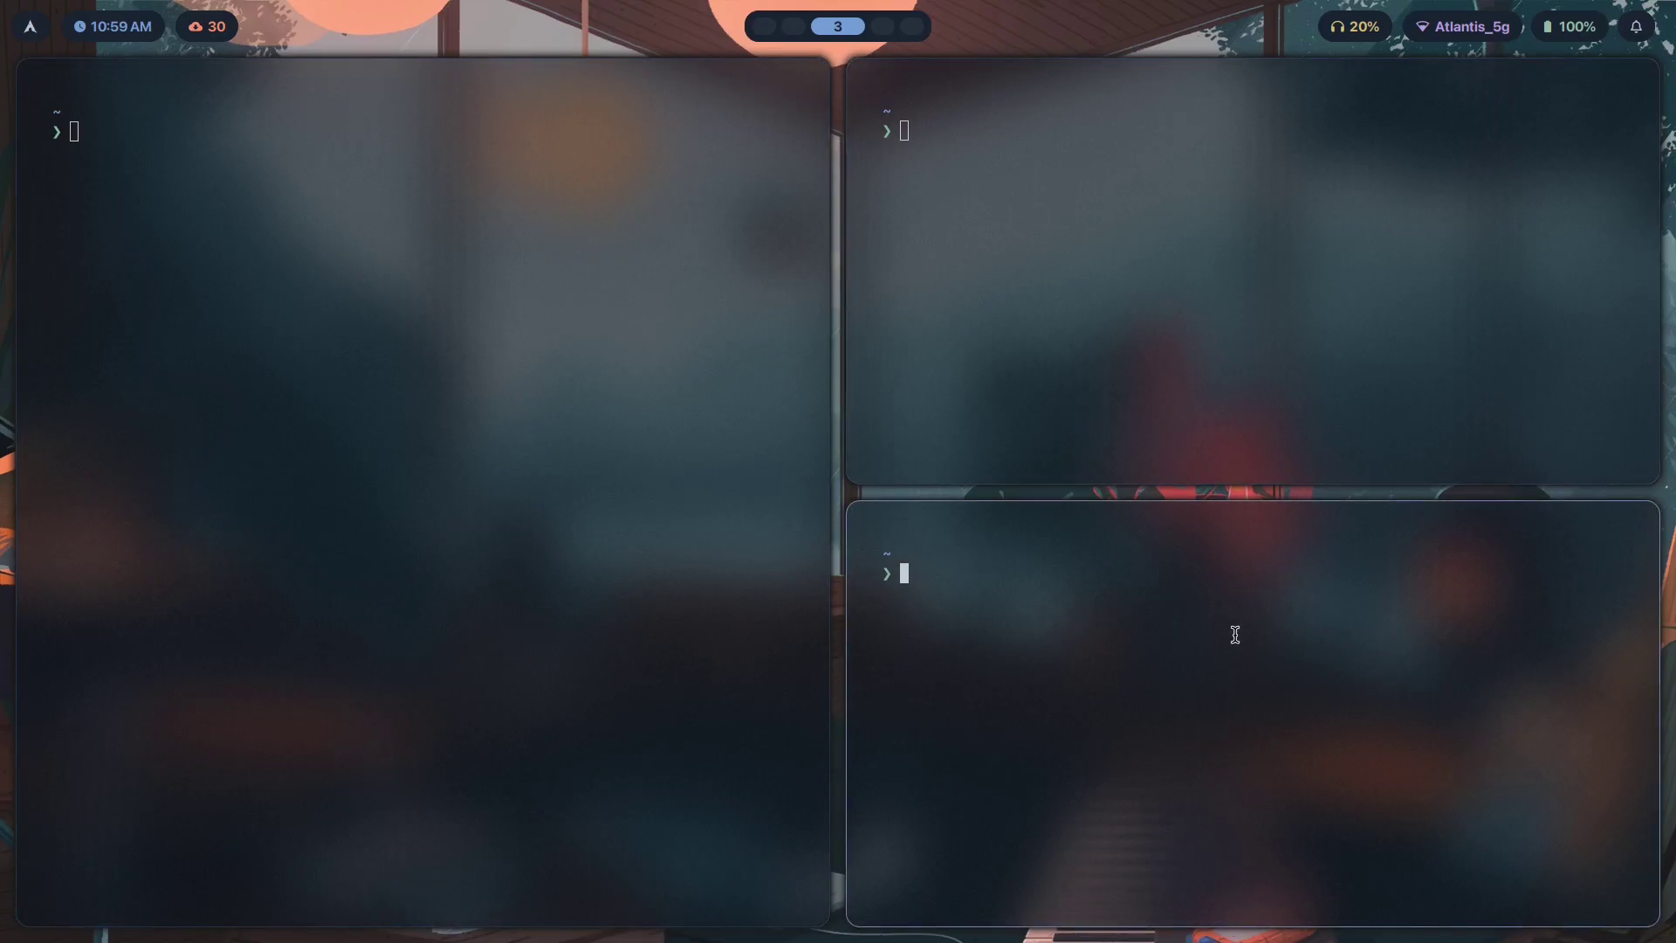
key("super+Return")
key("super+Return")
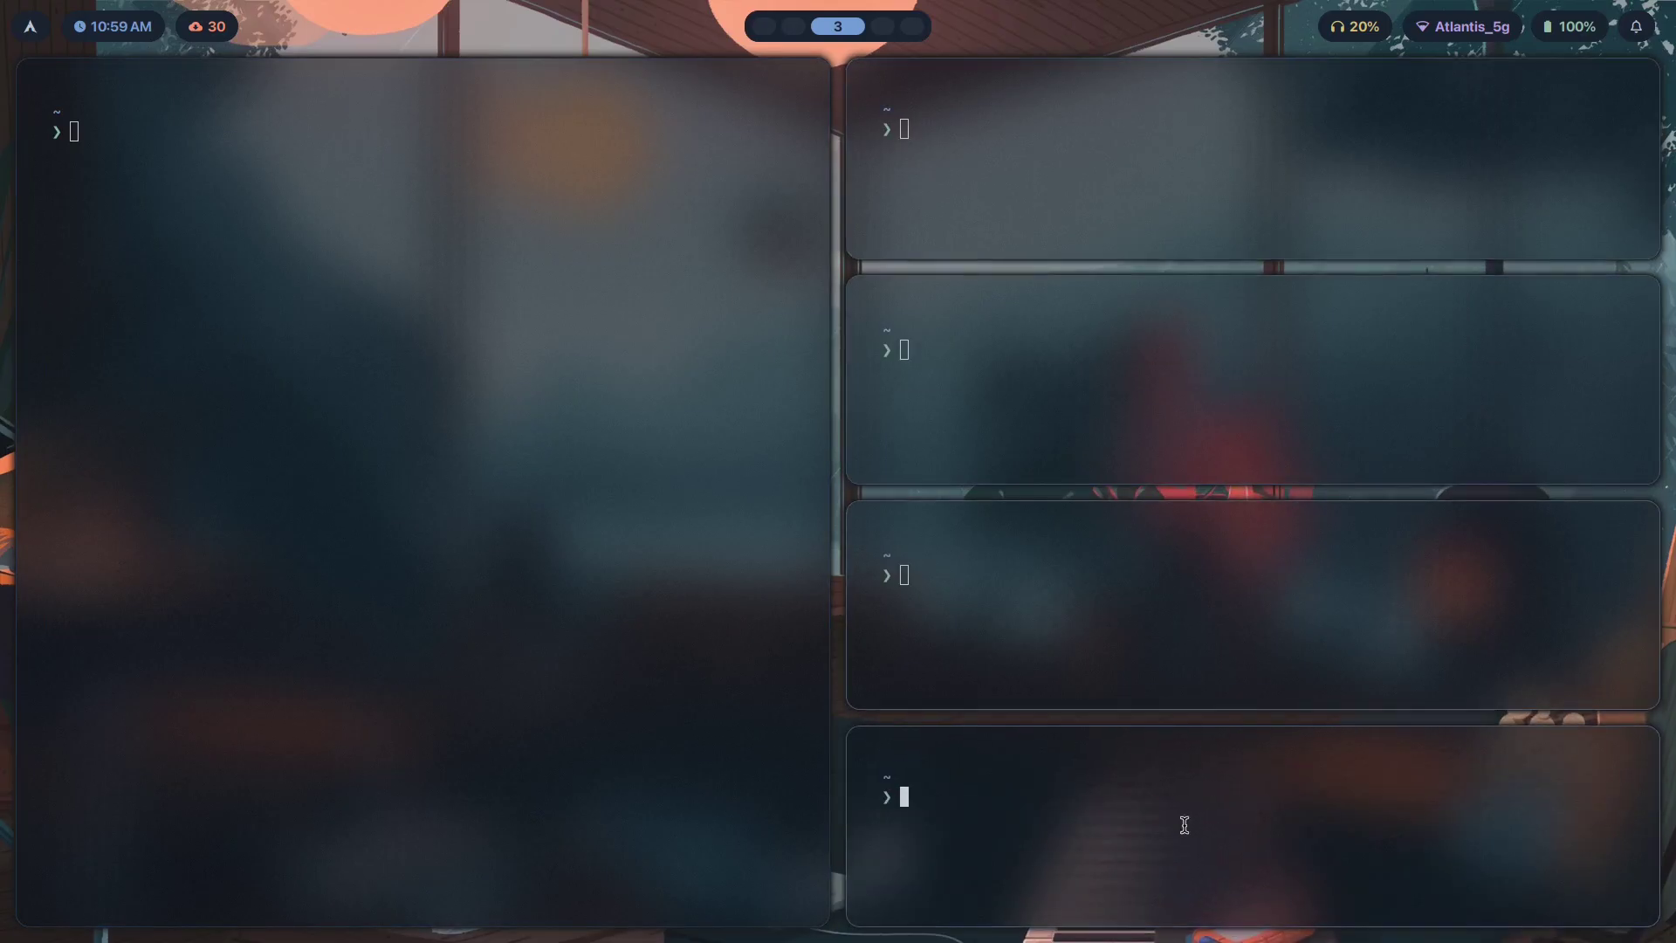
key("super+q")
key("super+q")
key("super+q")
key("super+q")
key("super+q")
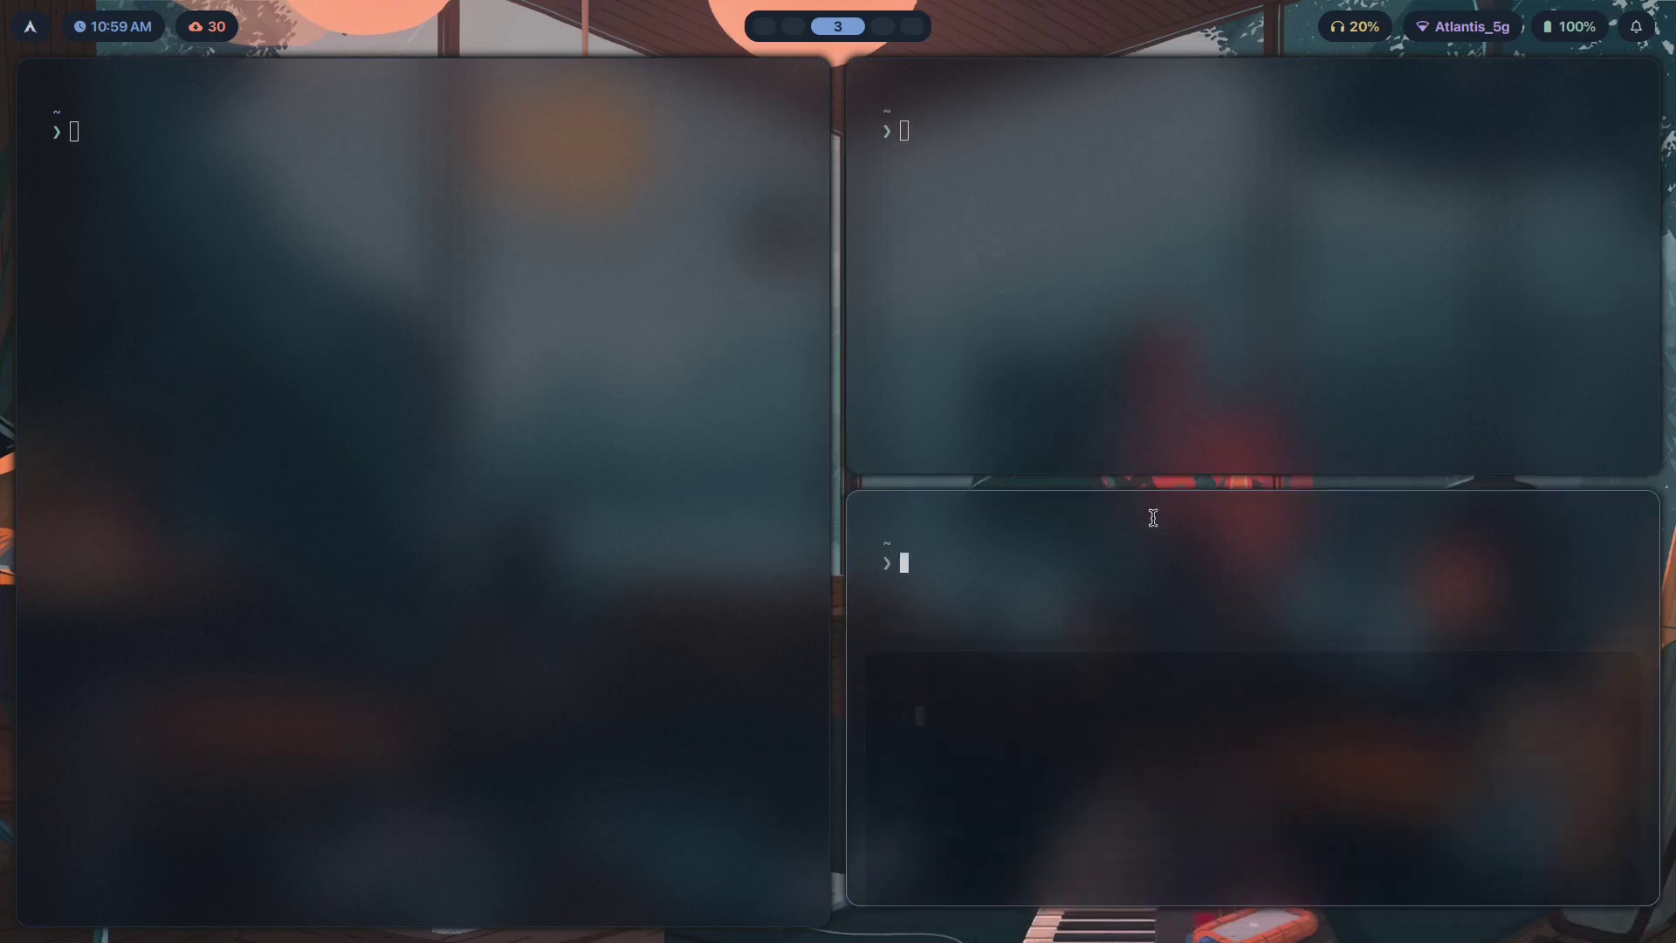
key("super+2")
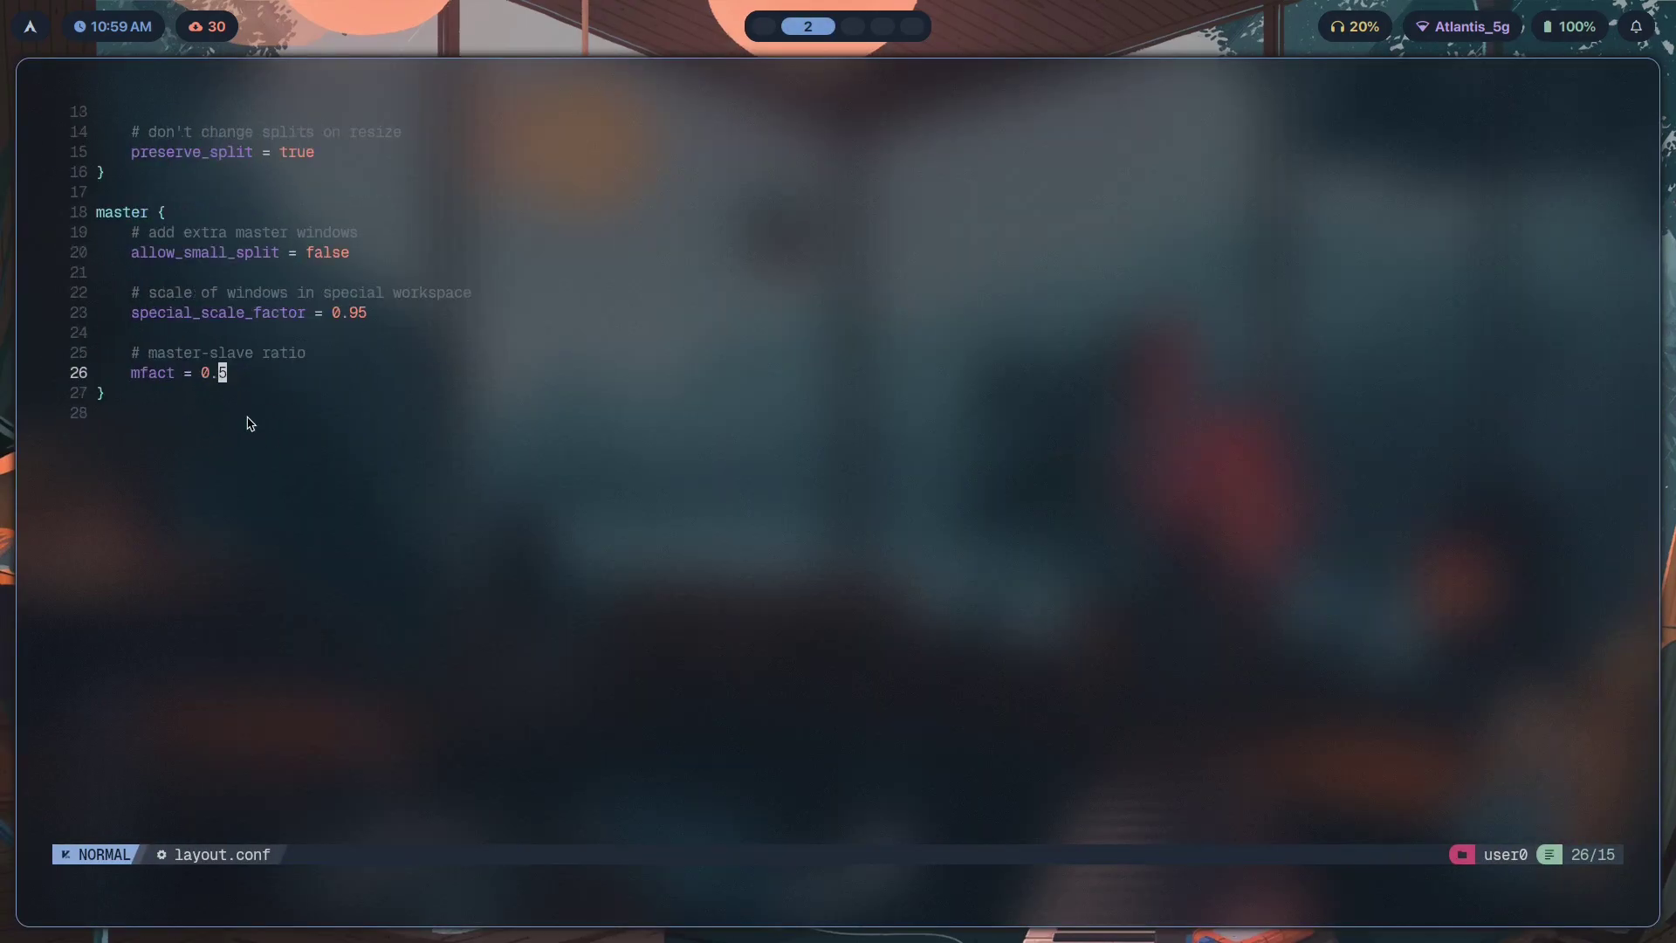
Append 8 to the mfact value and save layout.conf.
left_click(348, 375)
type("a")
type("8")
key("Escape")
type("j:w")
key("Return")
Test the new ratio with terminals on workspace 3, close the stacked ones, and return to the editor.
key("super+3")
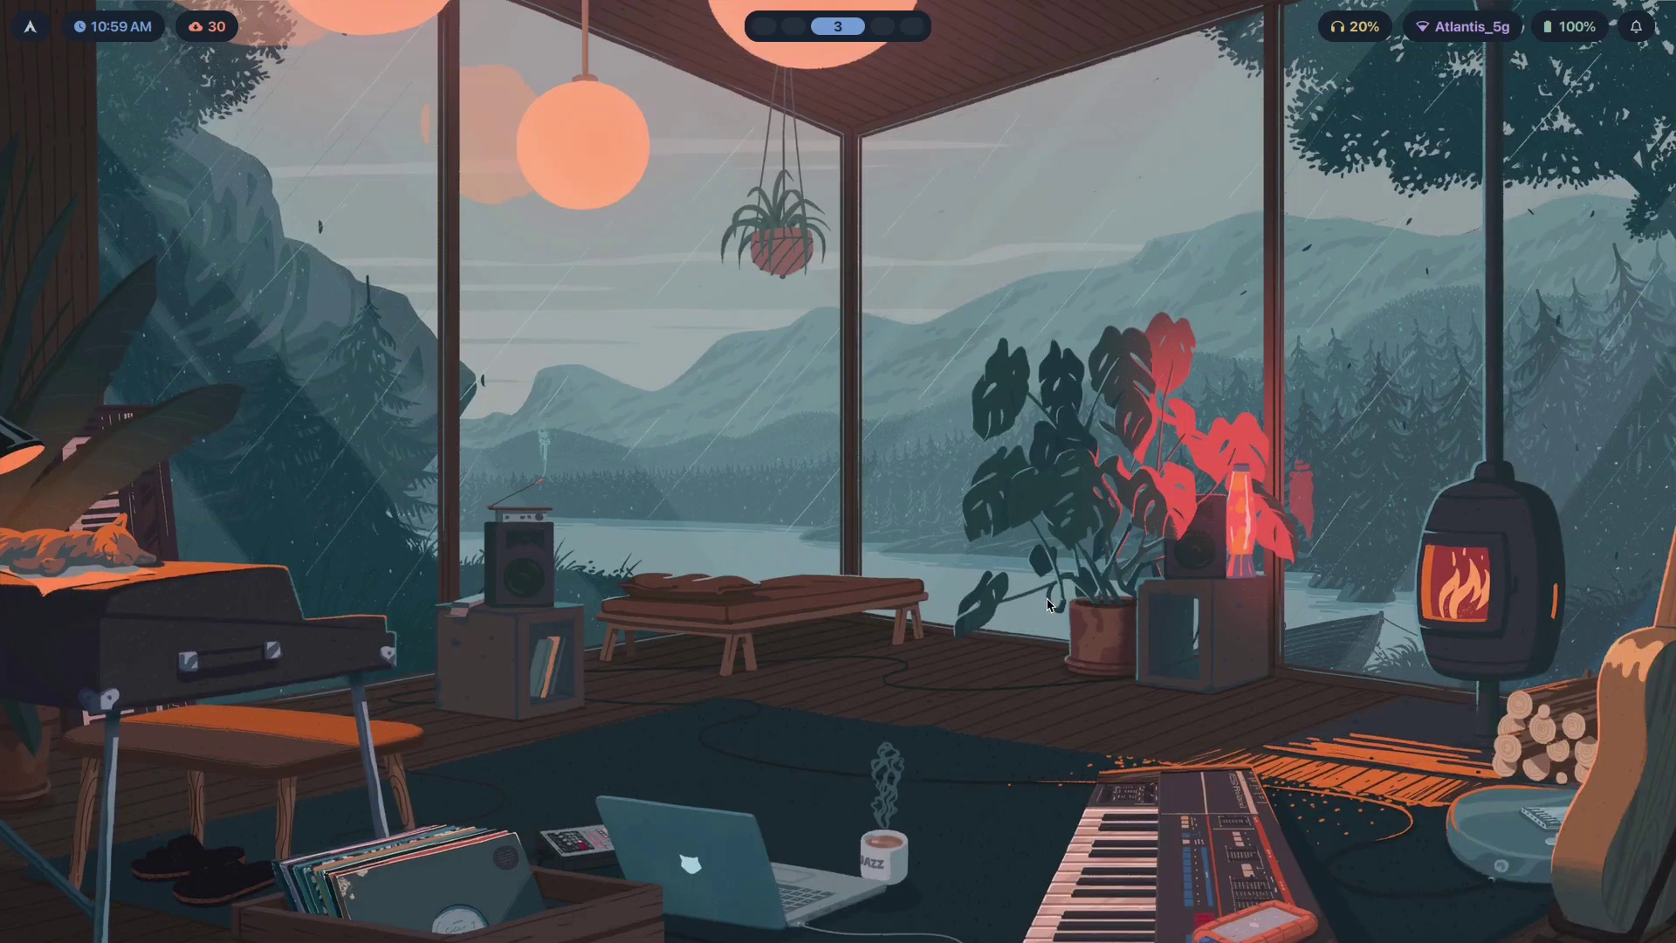
key("super+Return")
key("super+Return")
key("super+Return")
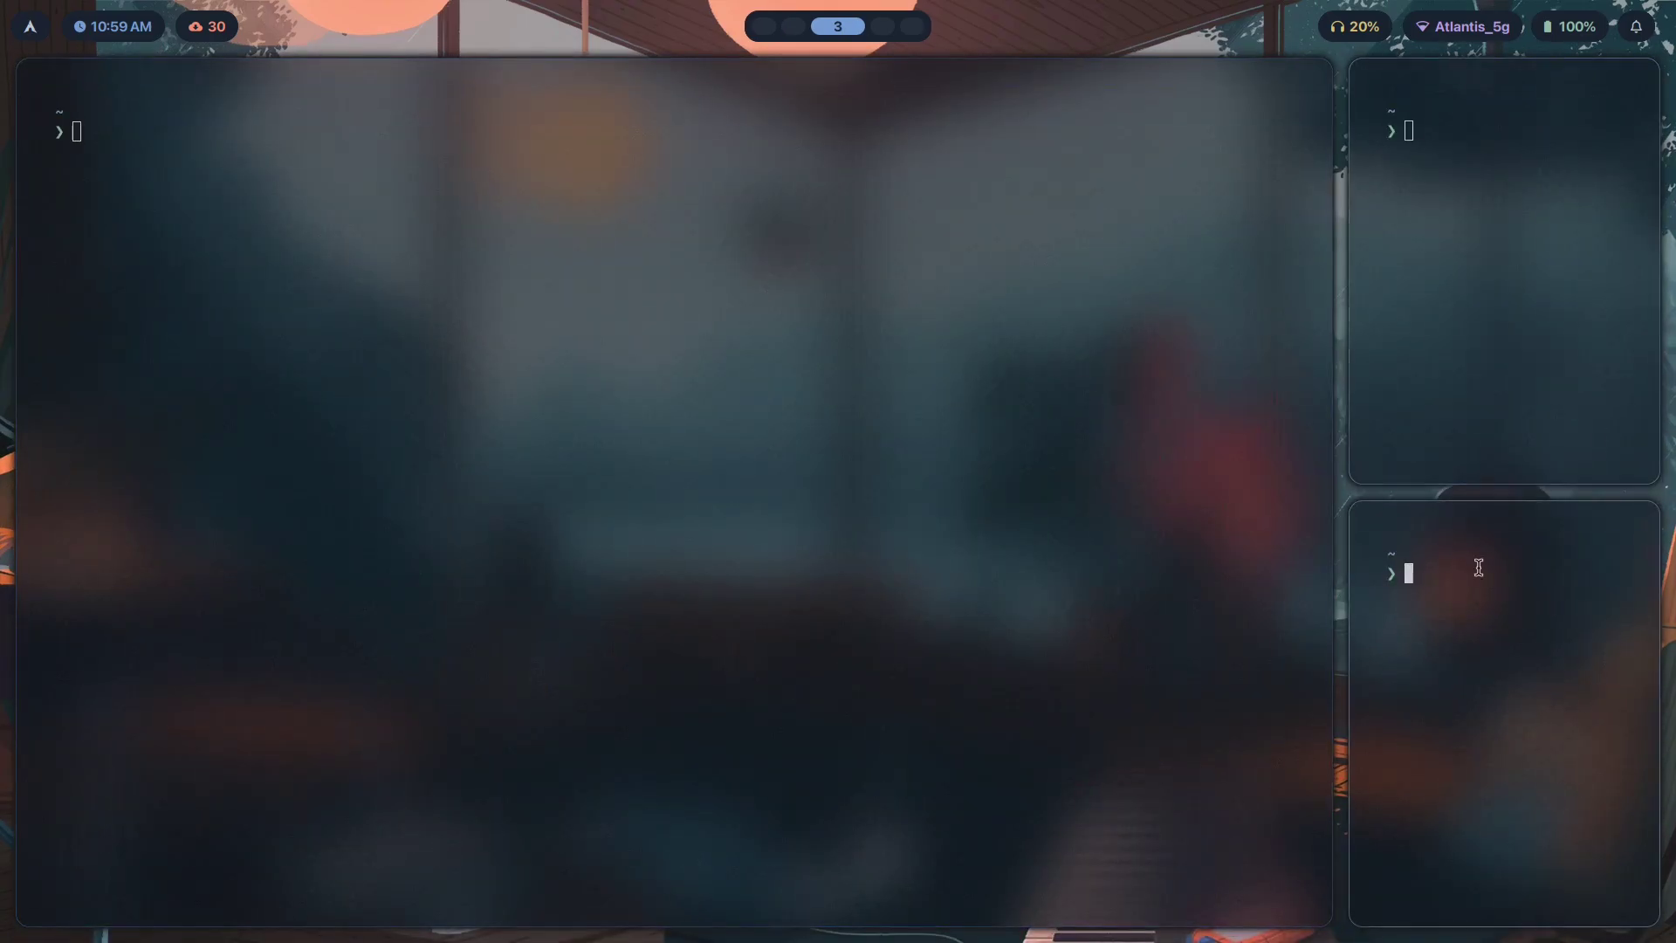
key("super+Return")
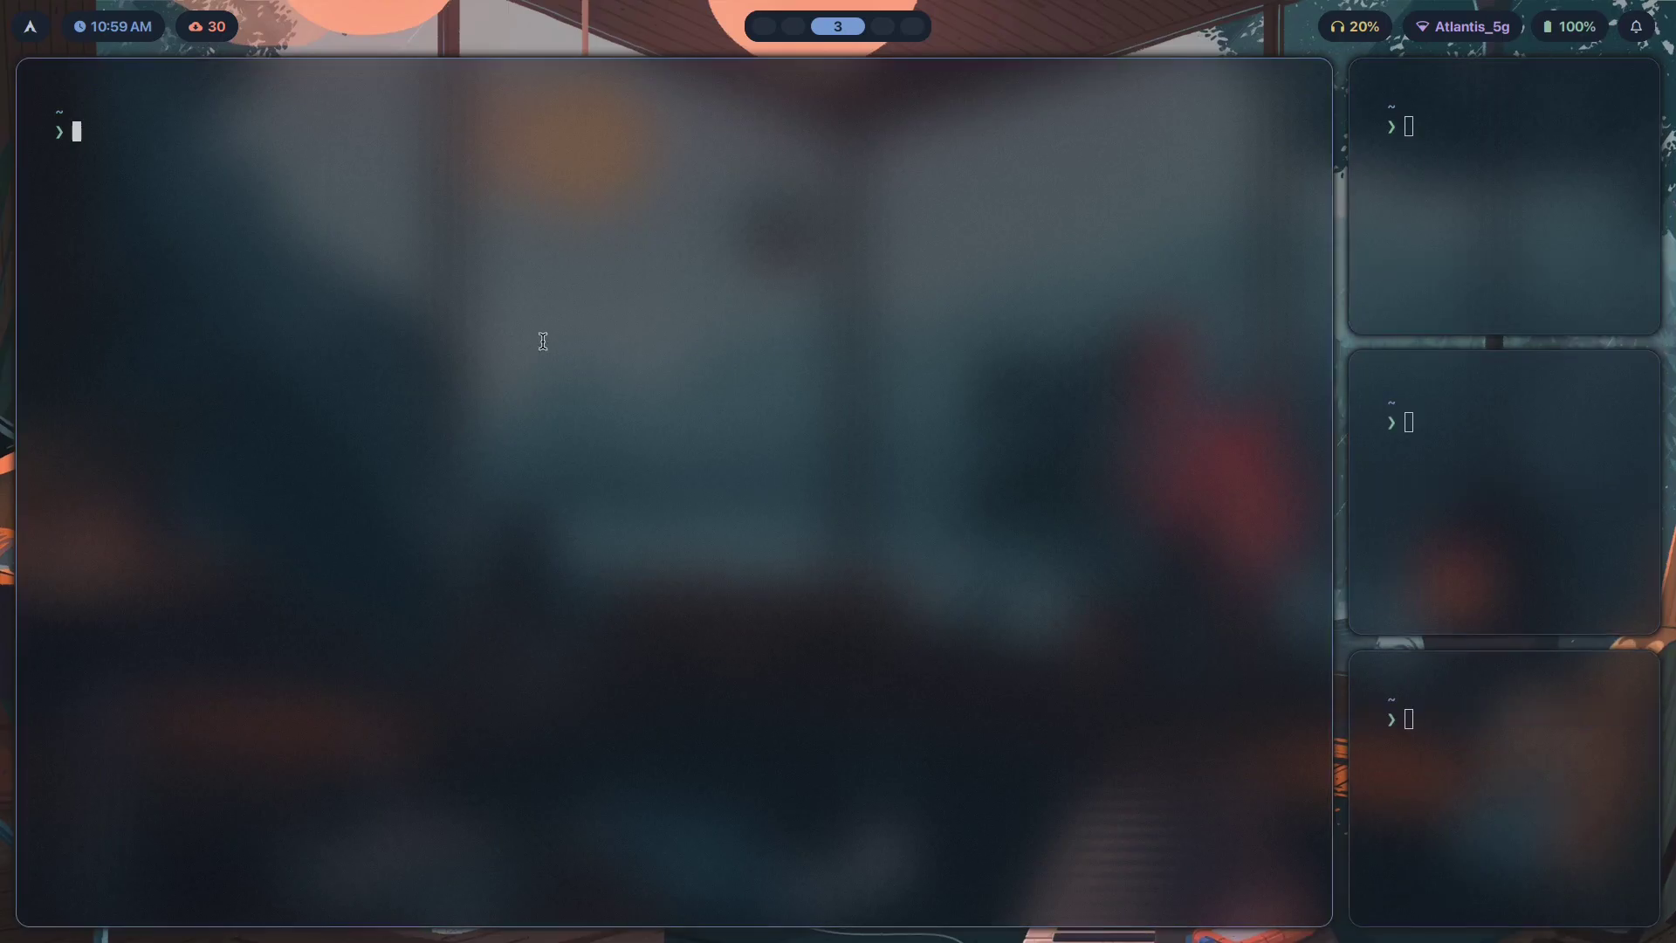
key("super+q")
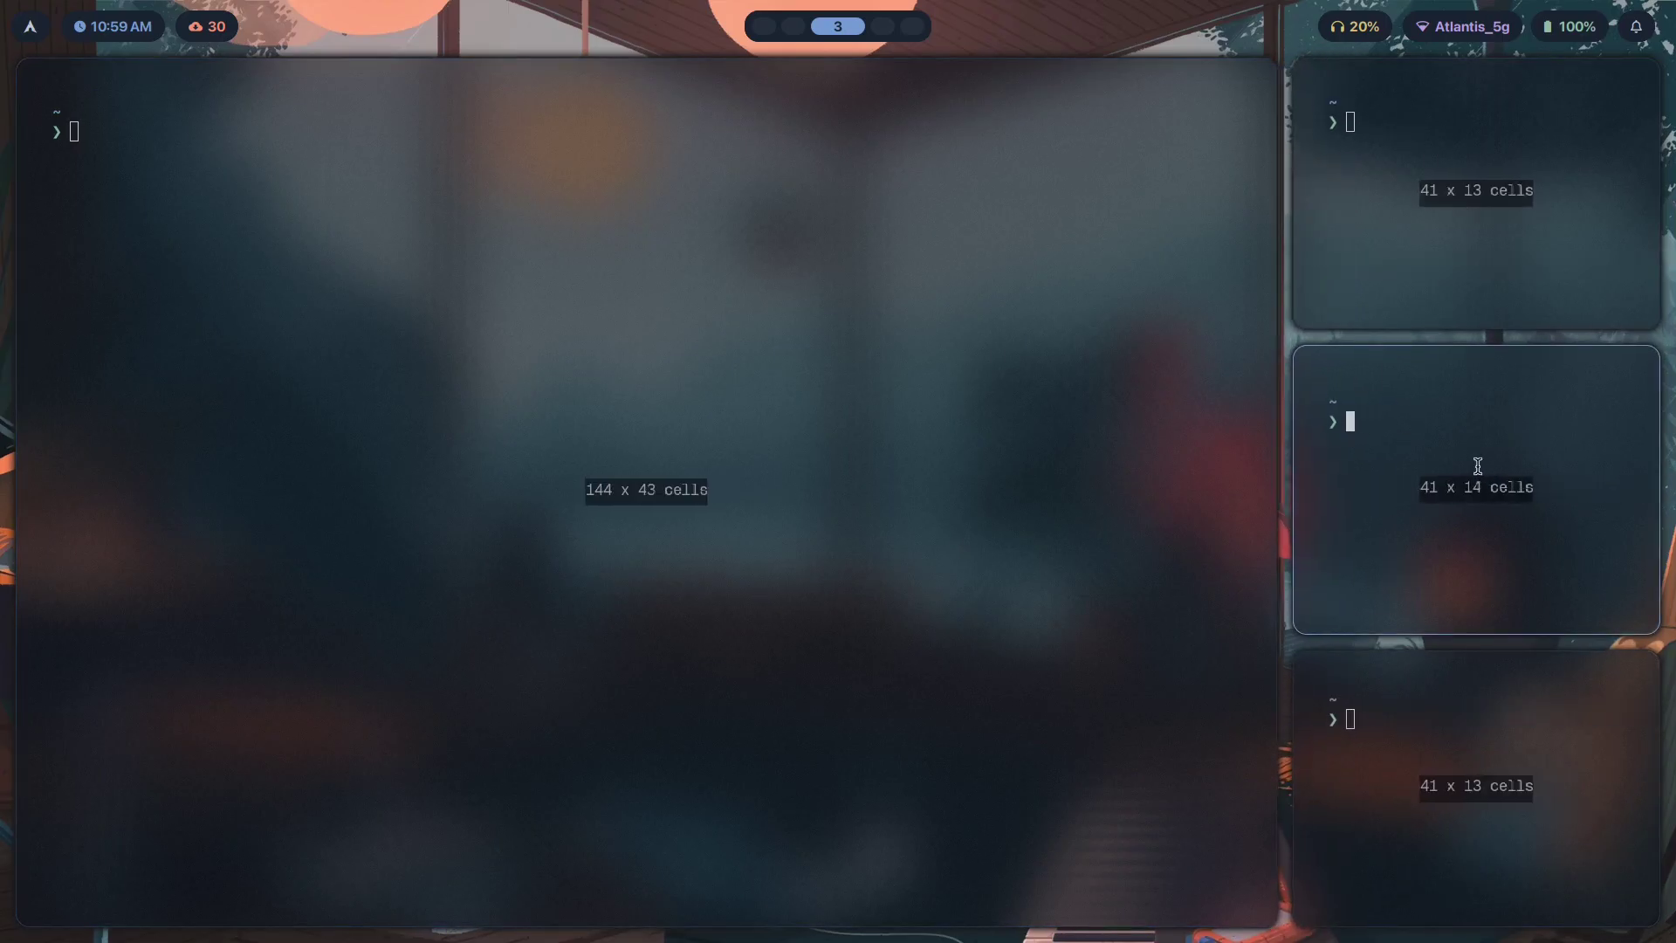
key("super+q")
key("super+2")
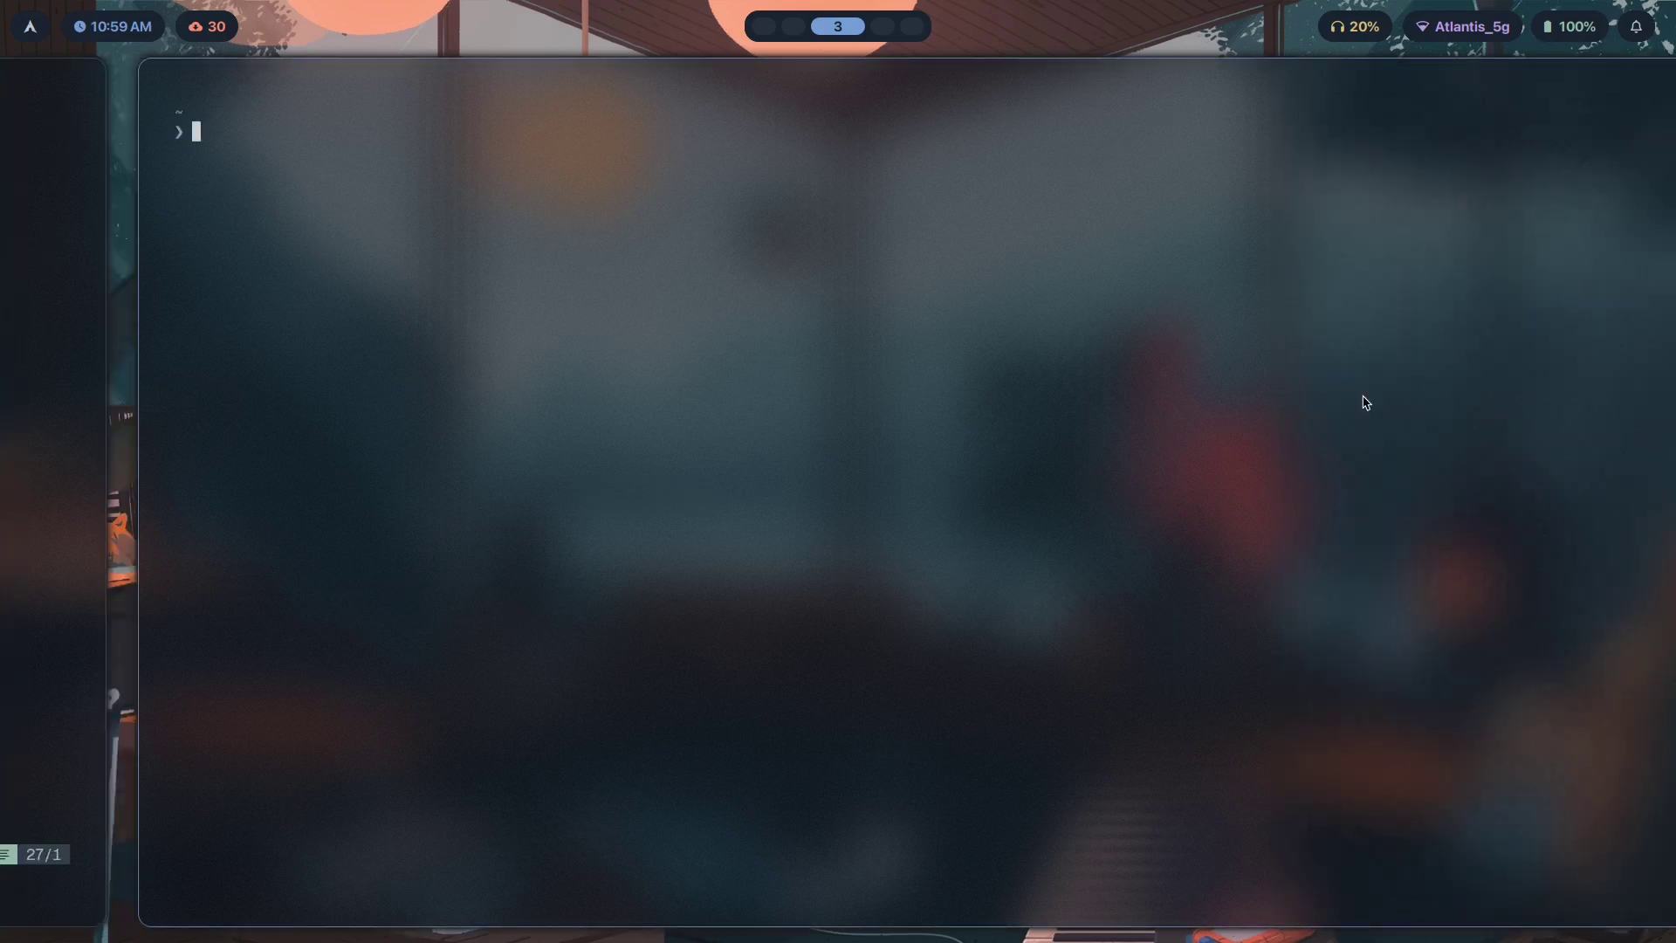
Set mfact back to 0.5 and save layout.conf.
type("s5")
key("Escape")
type("j:w")
key("Return")
Open three terminals on workspace 3, widen the right stack, close them, and return to workspace 2.
key("super+3")
key("super+shift+3")
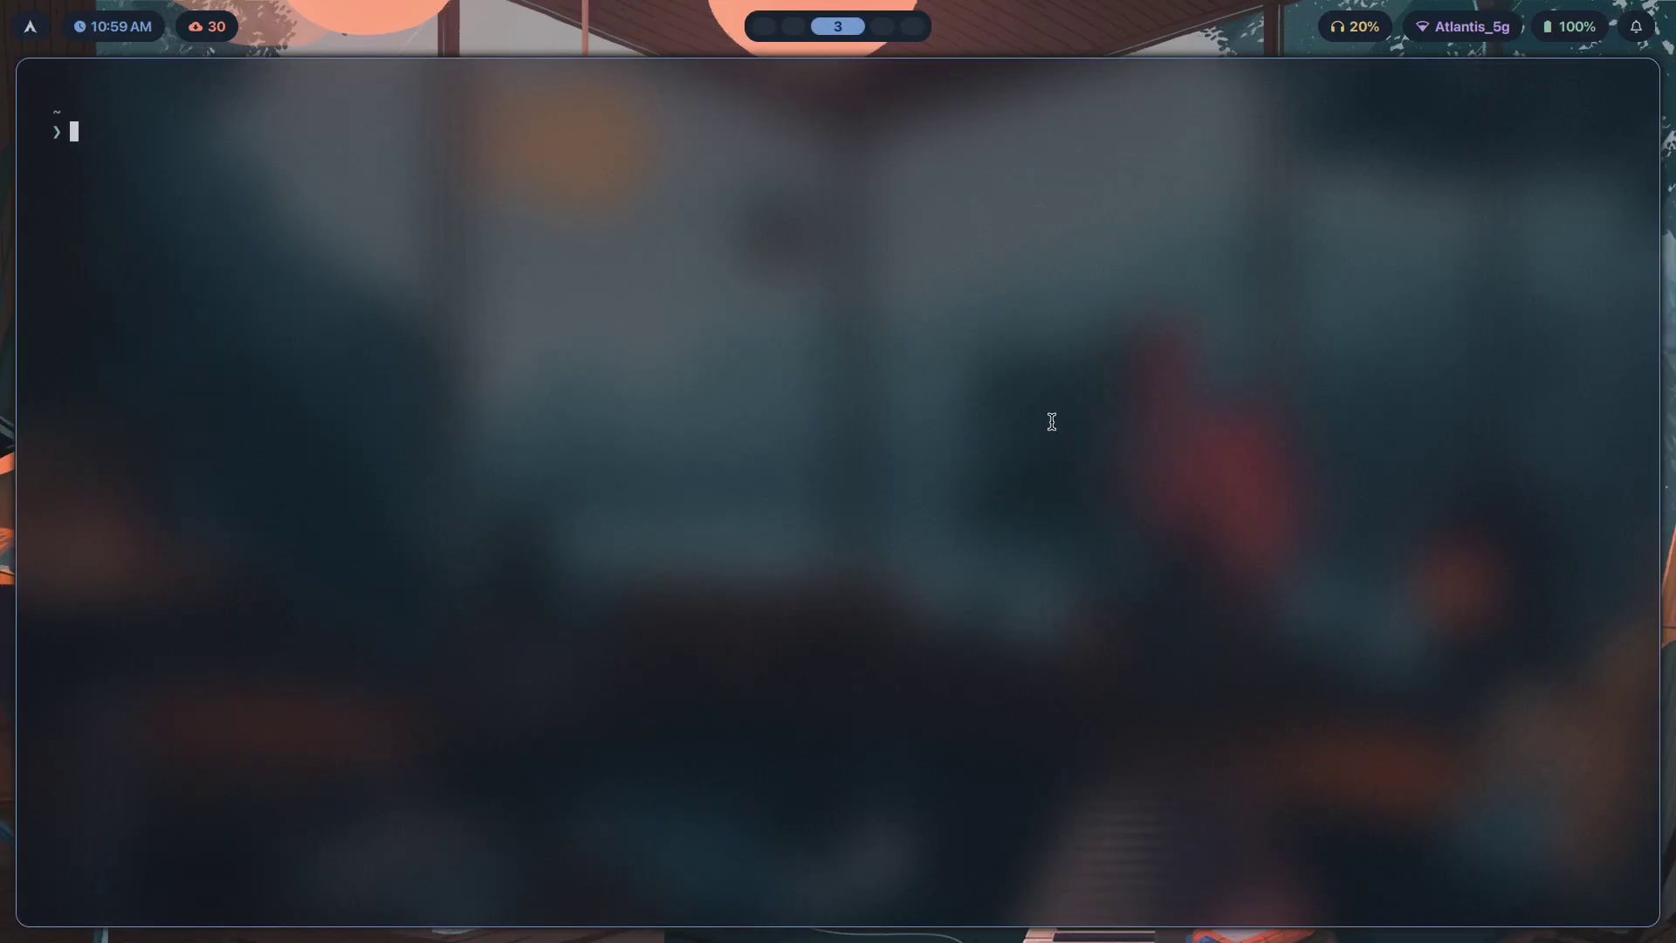
key("super+Return")
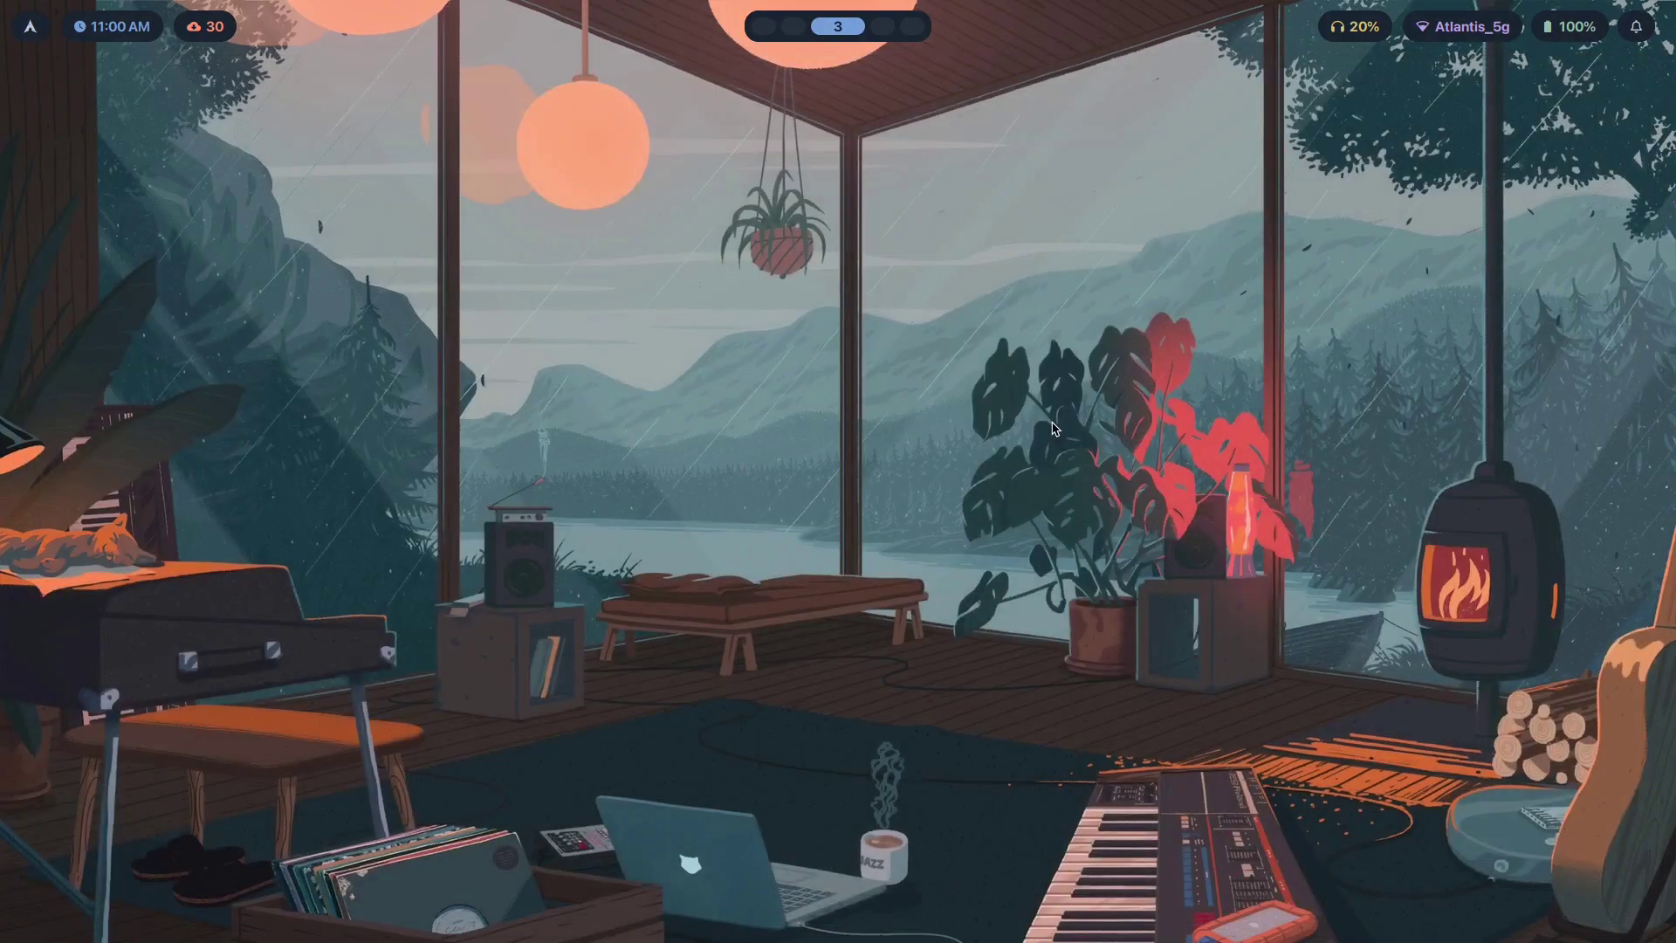
key("super+Return")
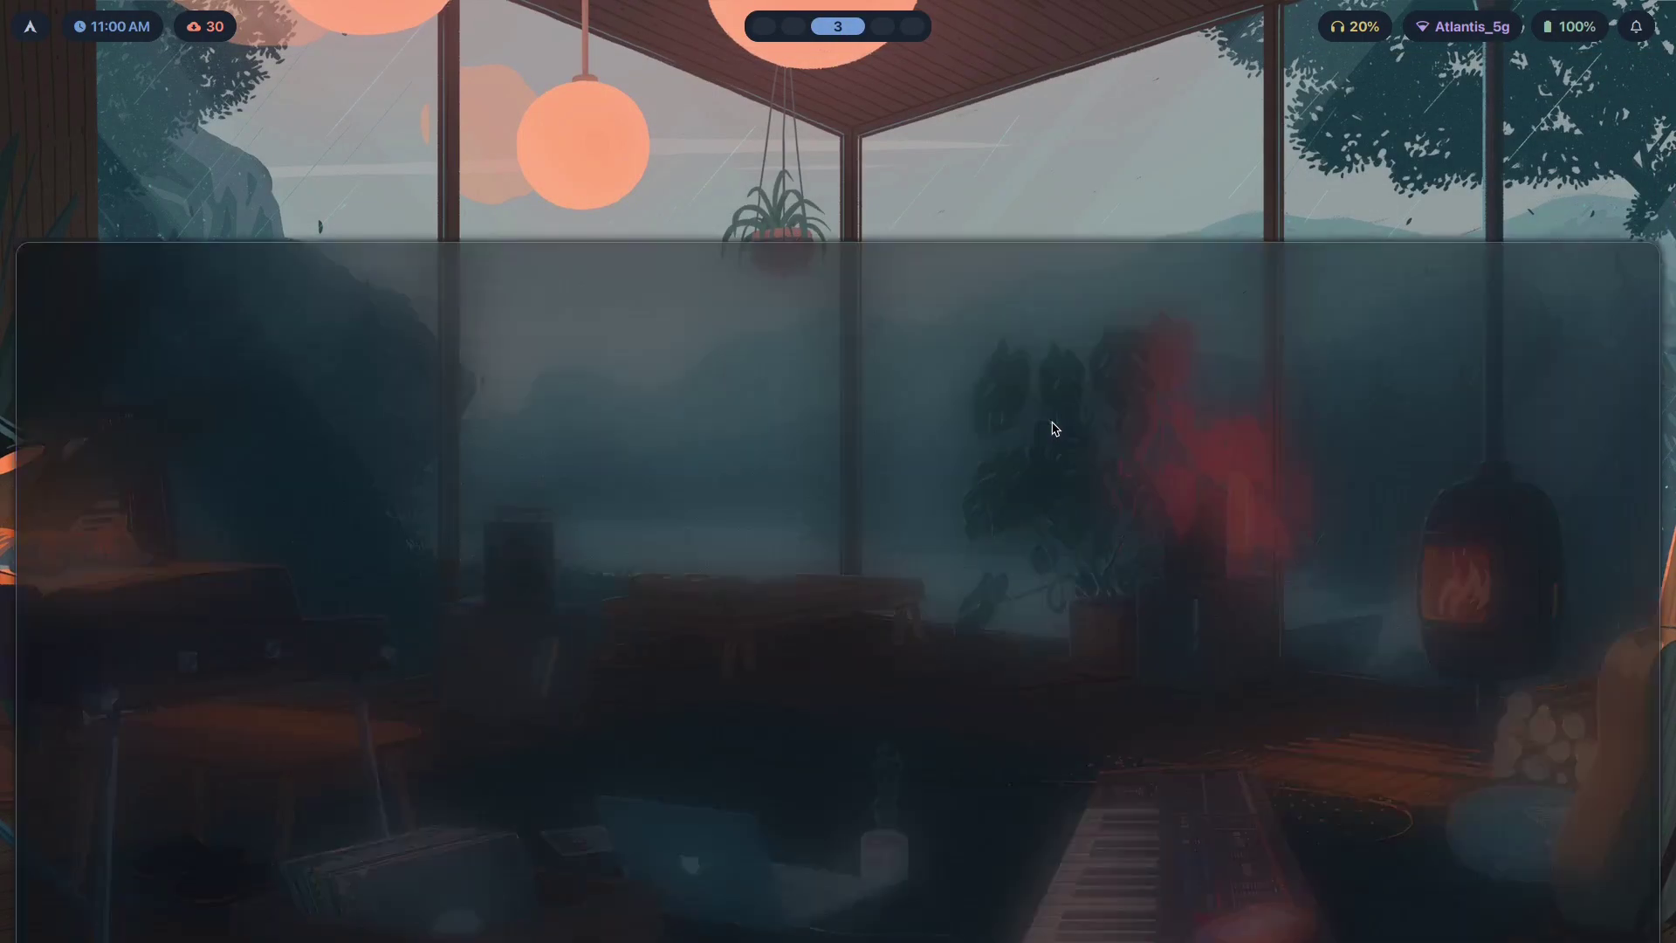
key("super+Return")
key("super+Return")
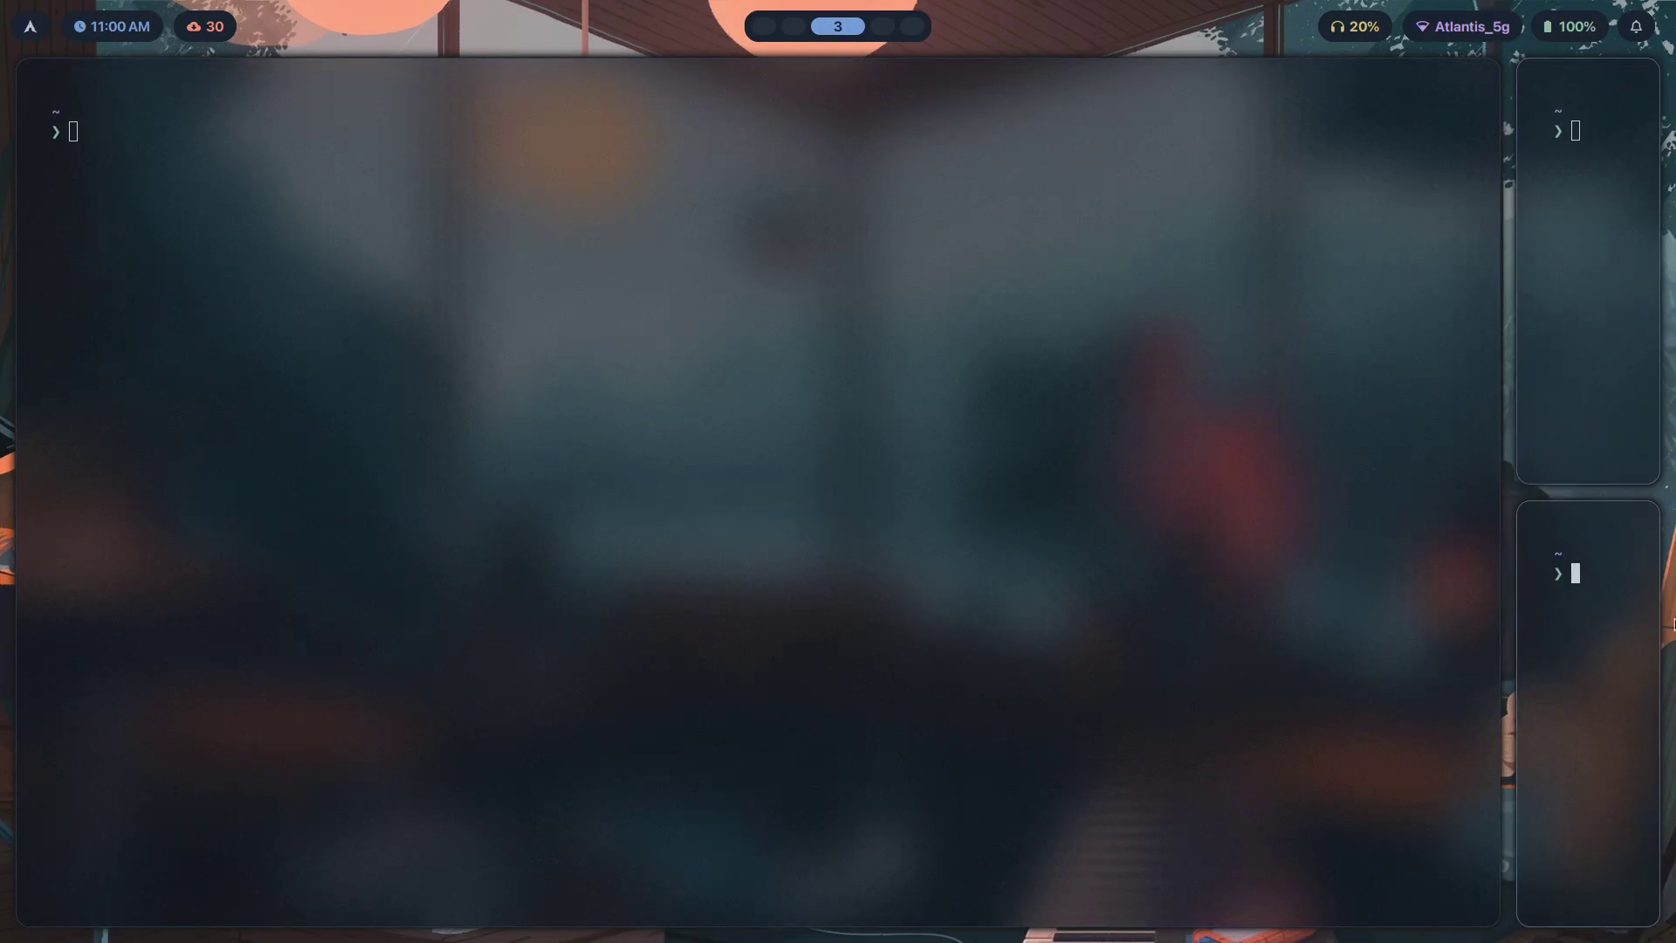
left_click_drag(1556, 316, 1433, 323)
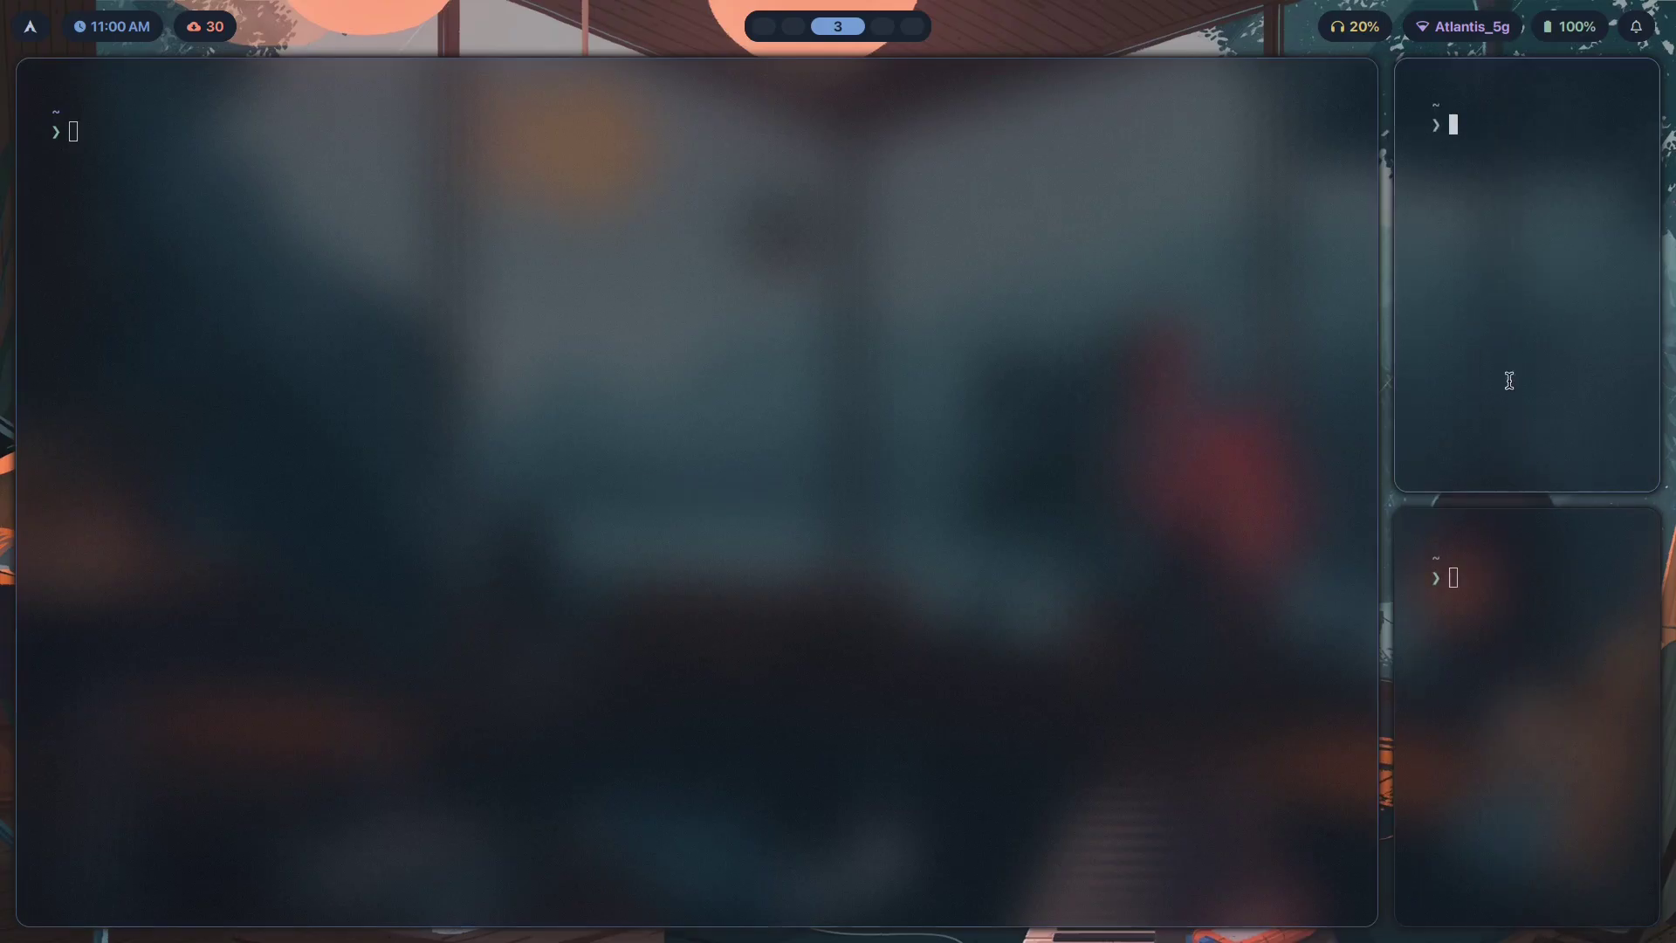
key("super+q")
key("super+q")
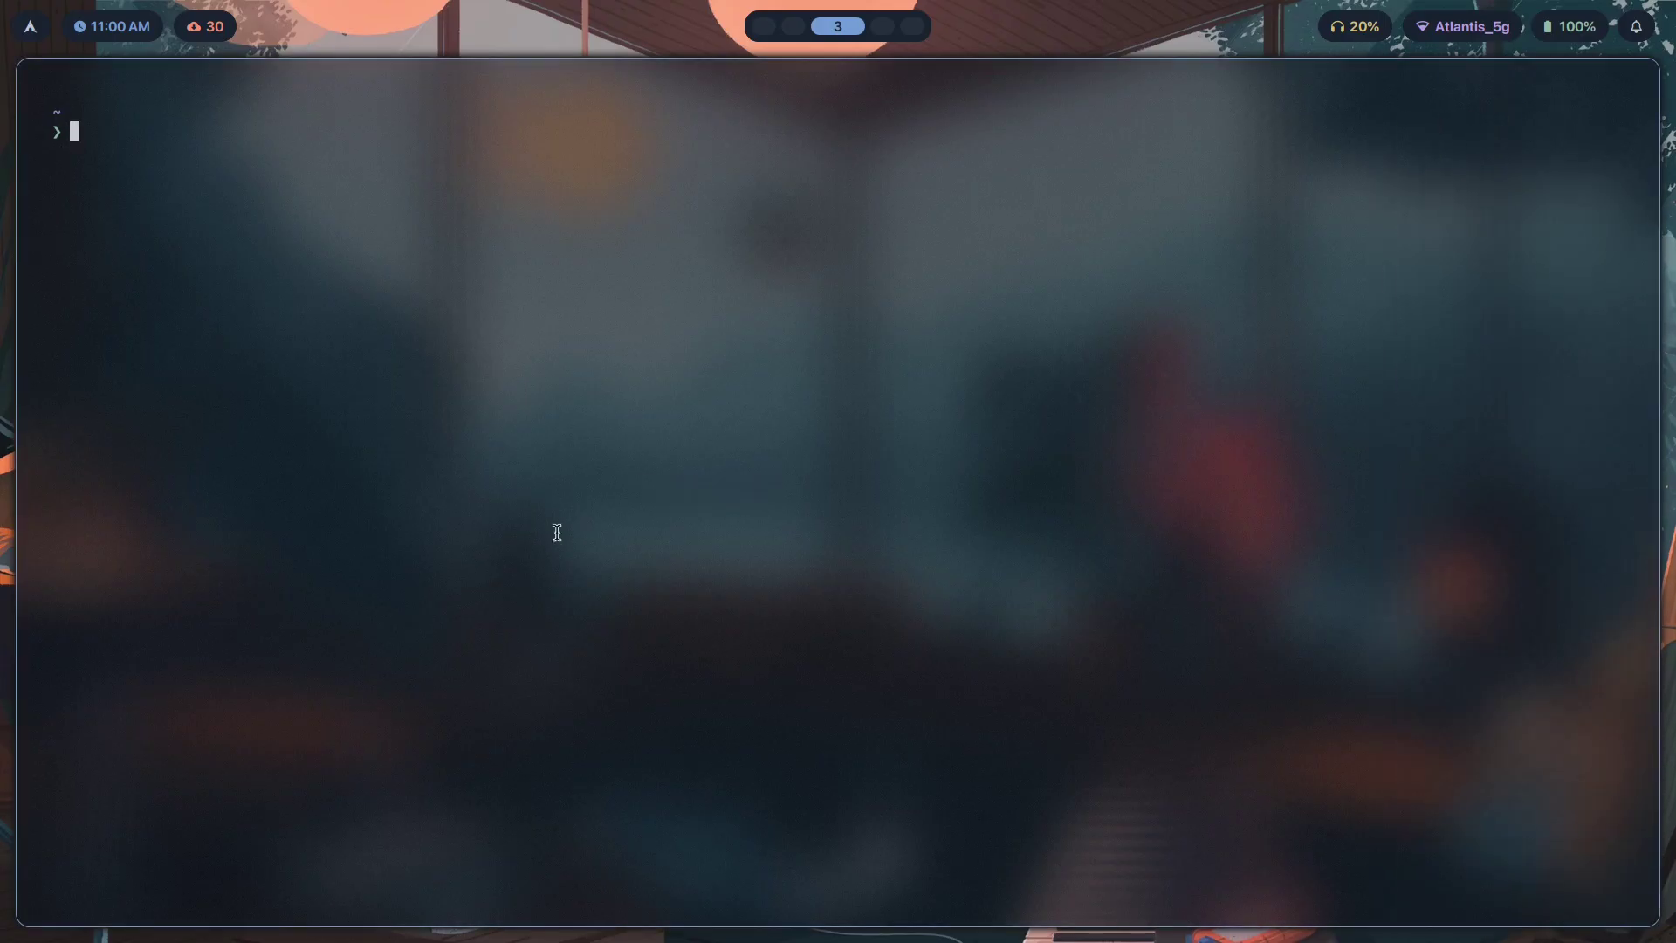
key("super+2")
left_click(223, 373)
Change mfact to 0.3 and save layout.conf.
key("a")
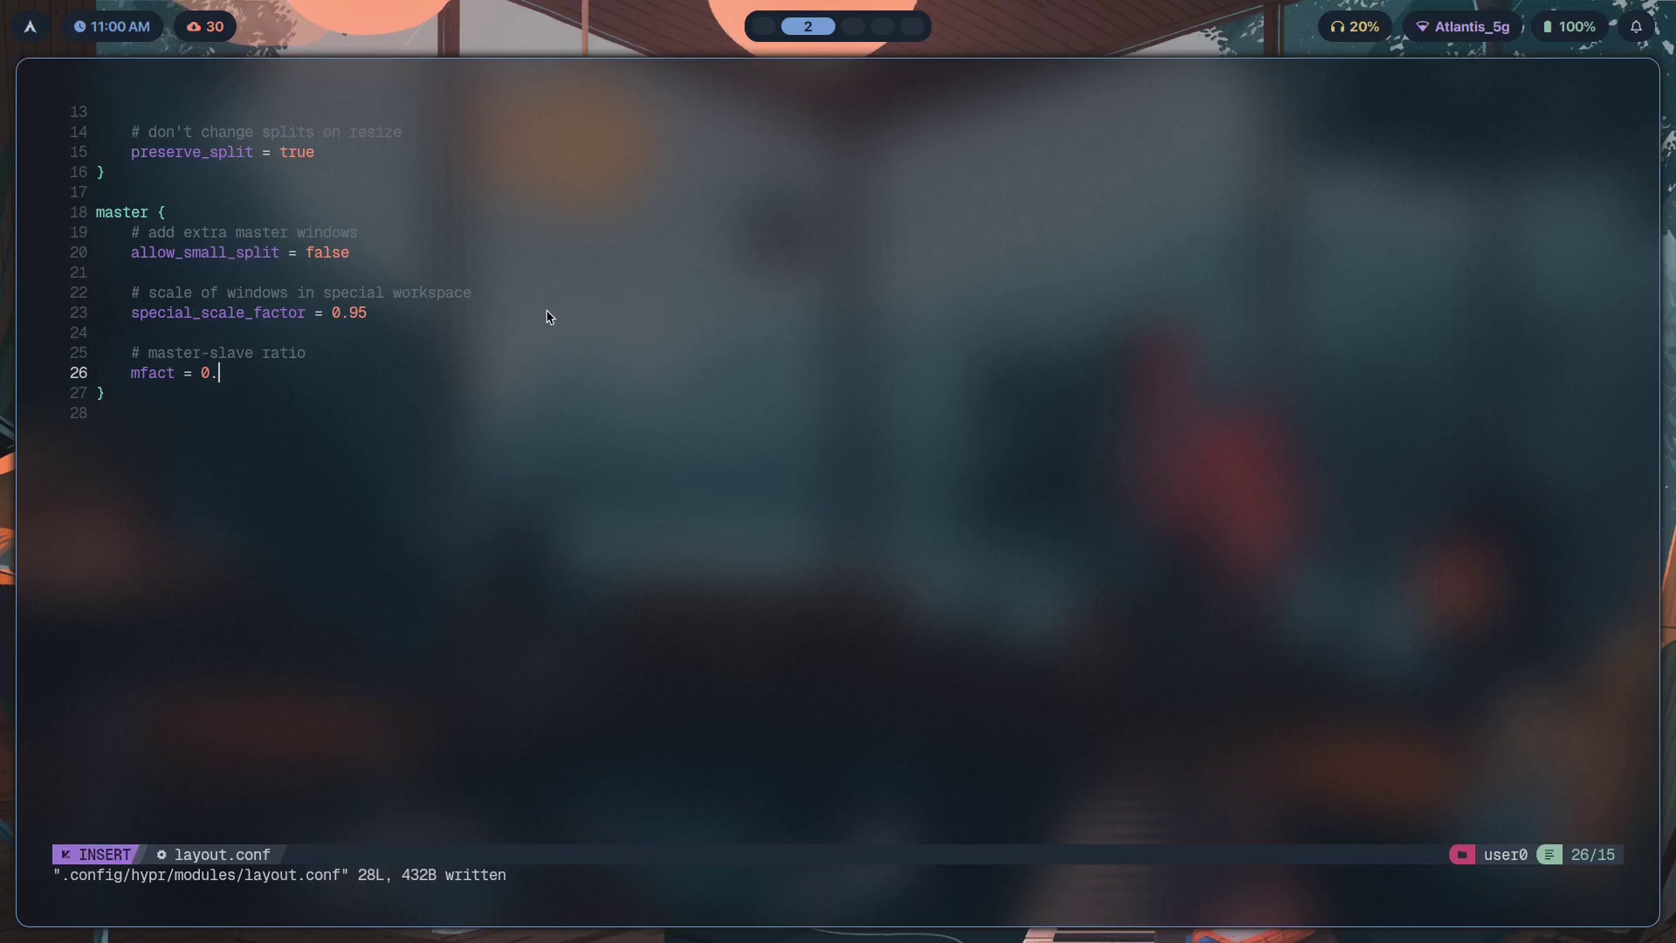
type("3")
key("Escape")
type("j:w")
key("Return")
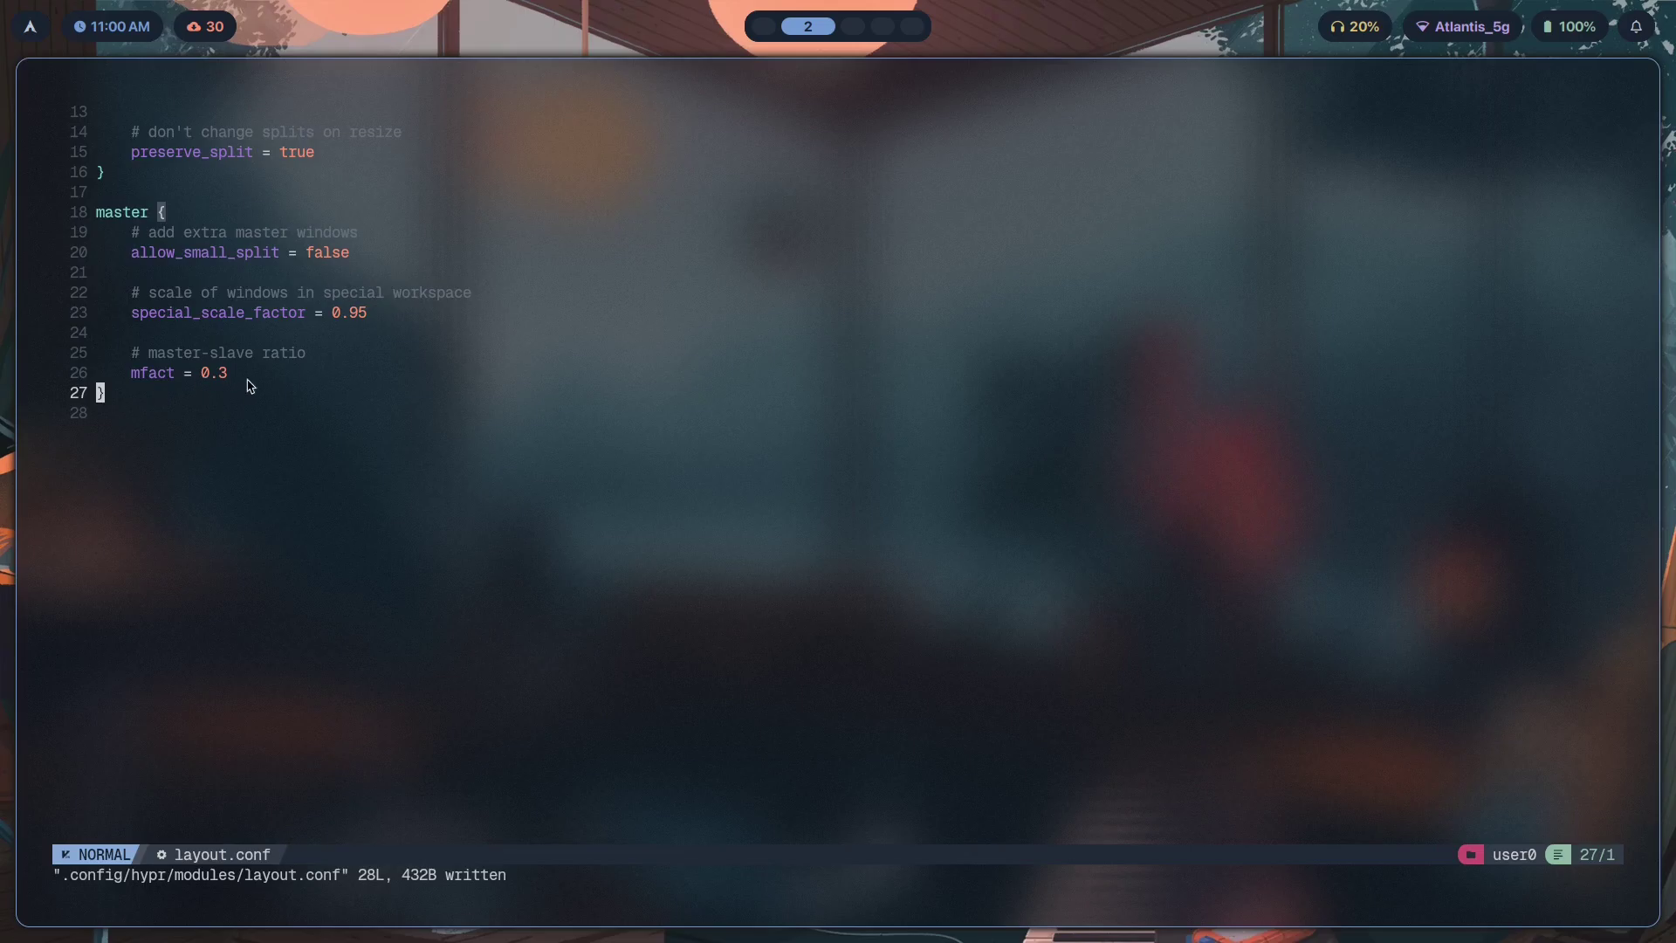
Check the narrower master column with four terminals on workspace 3, fullscreen one, and return to the editor.
key("super+3")
key("super+Return")
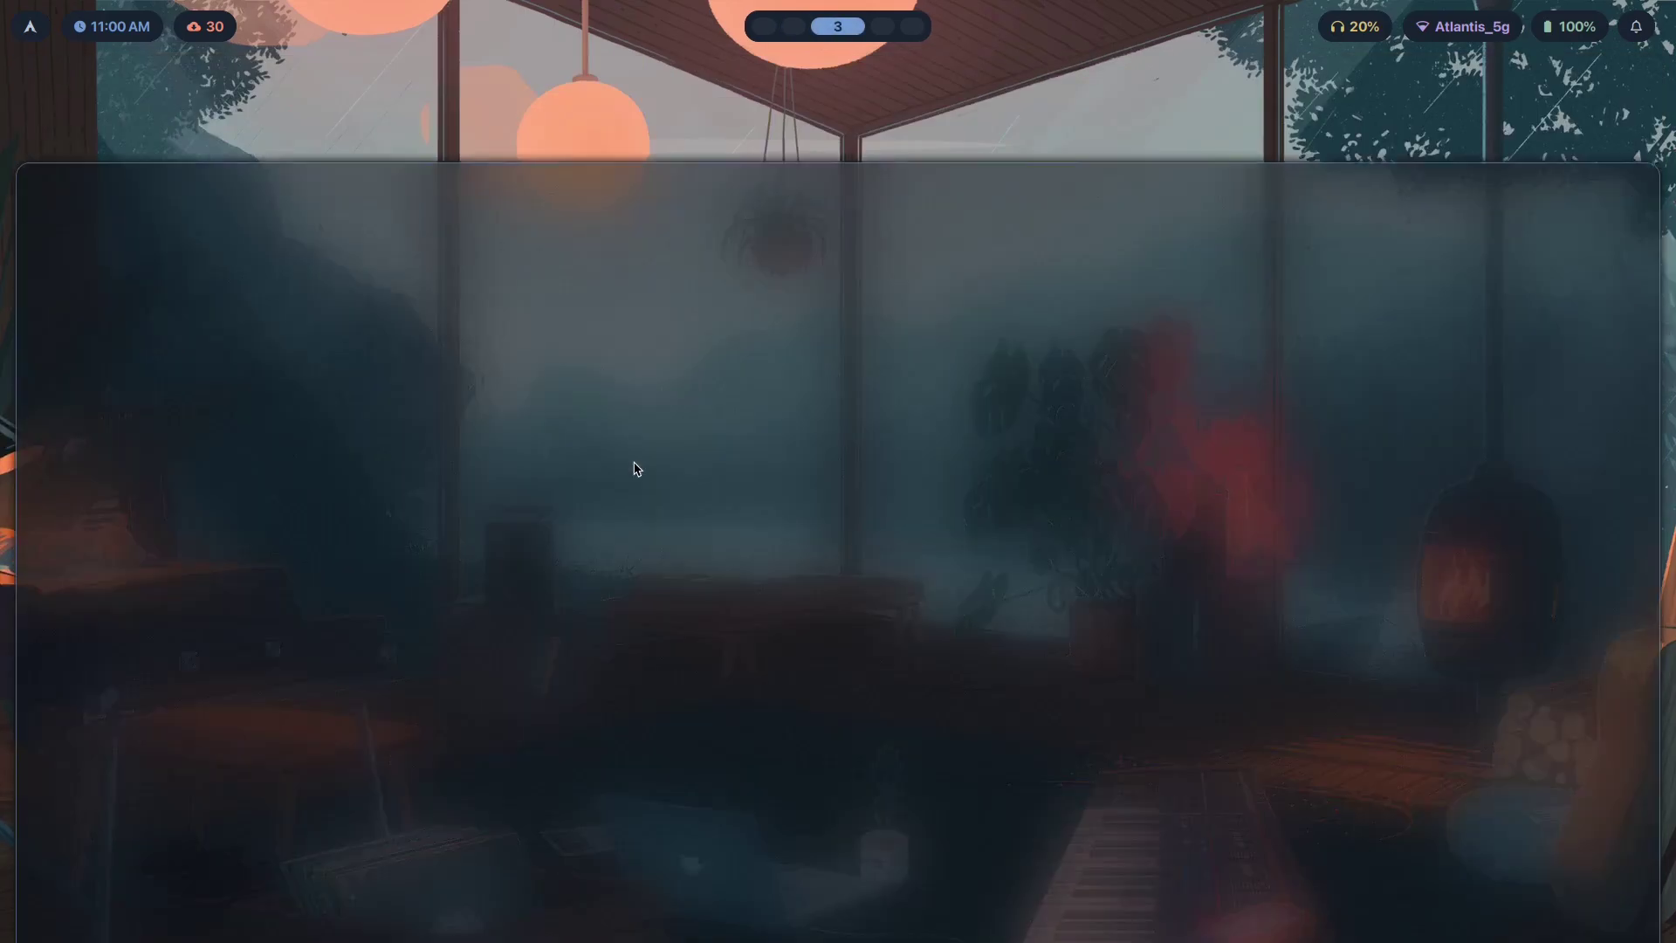
key("super+Return")
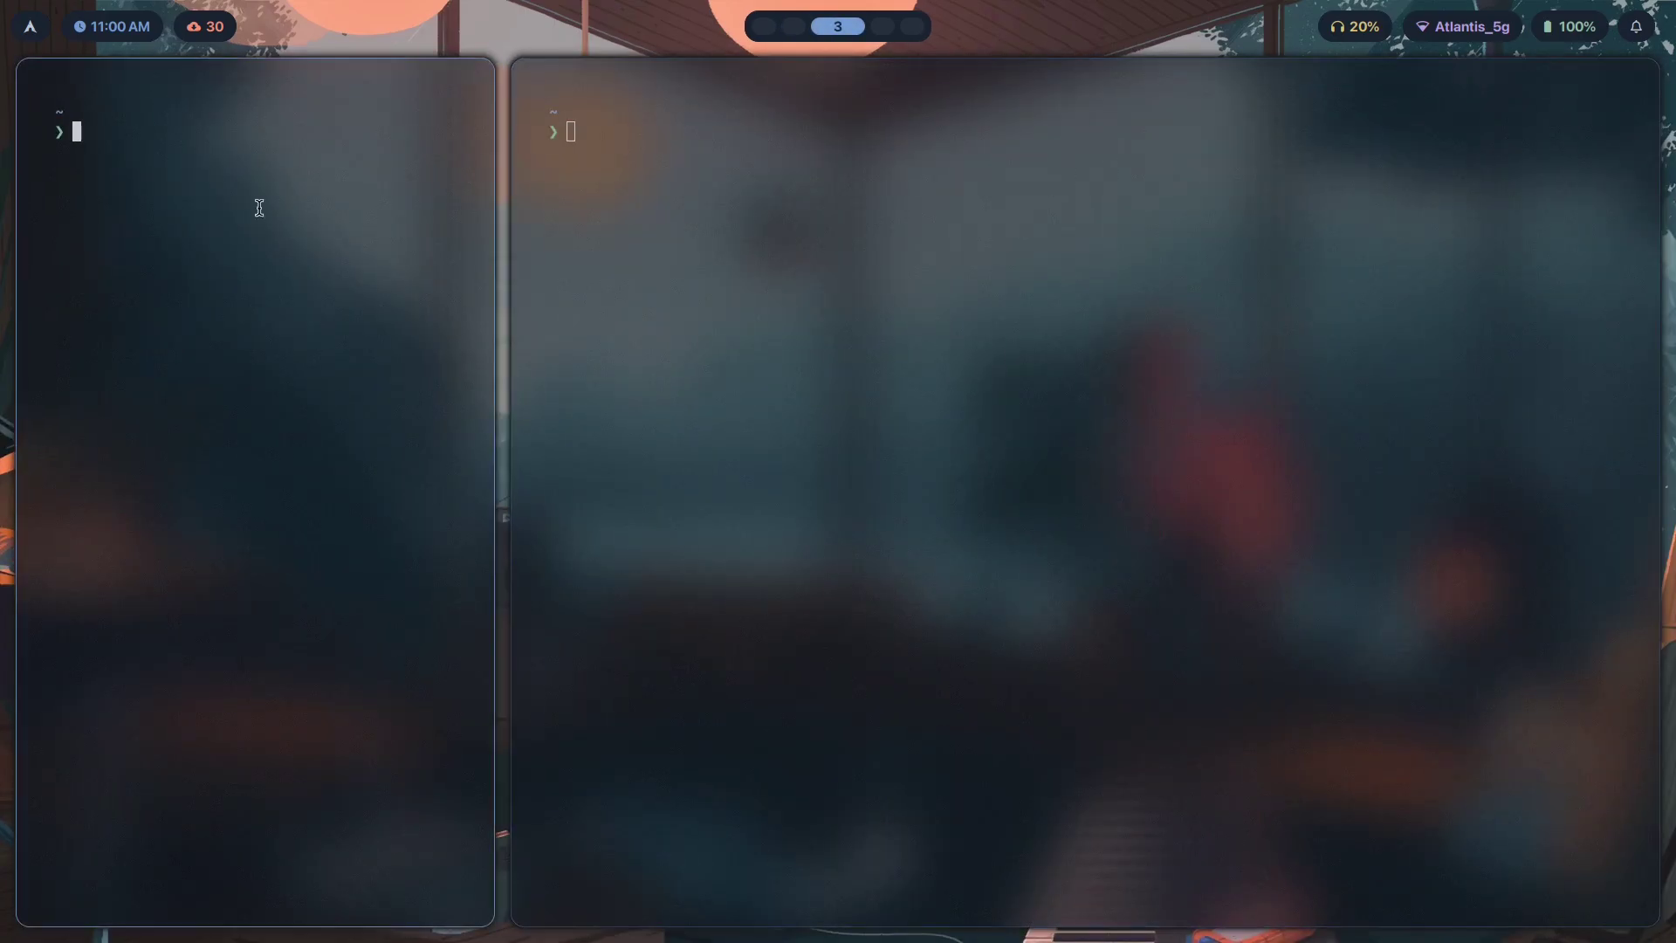
key("super+Return")
key("super+Return")
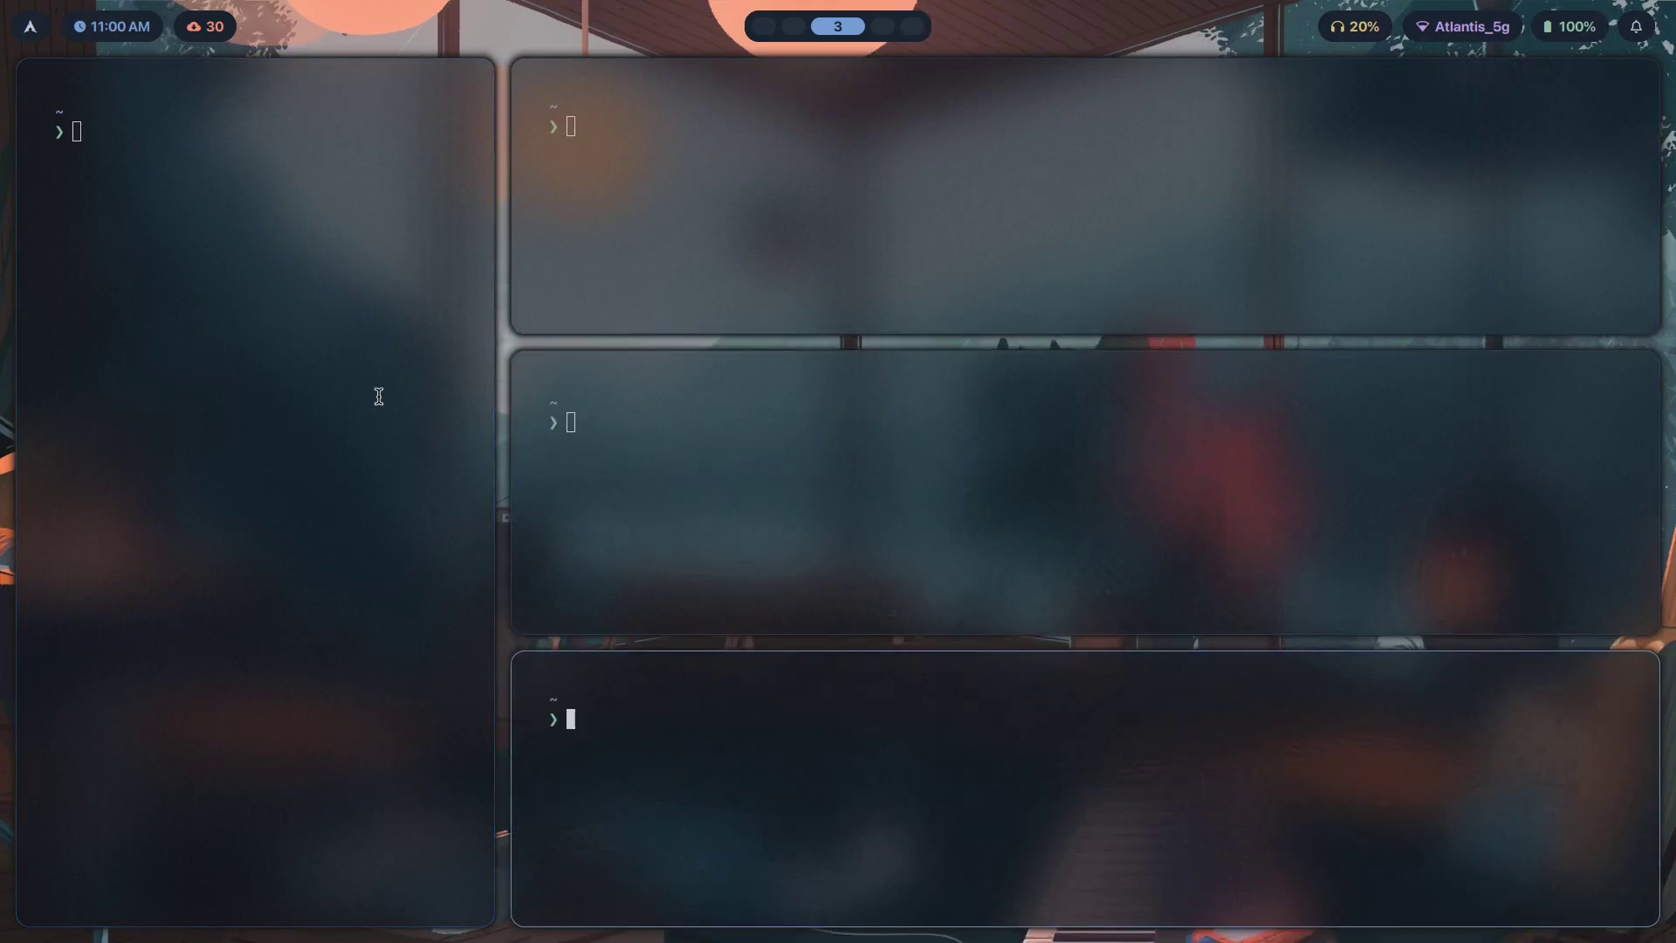
key("super+f")
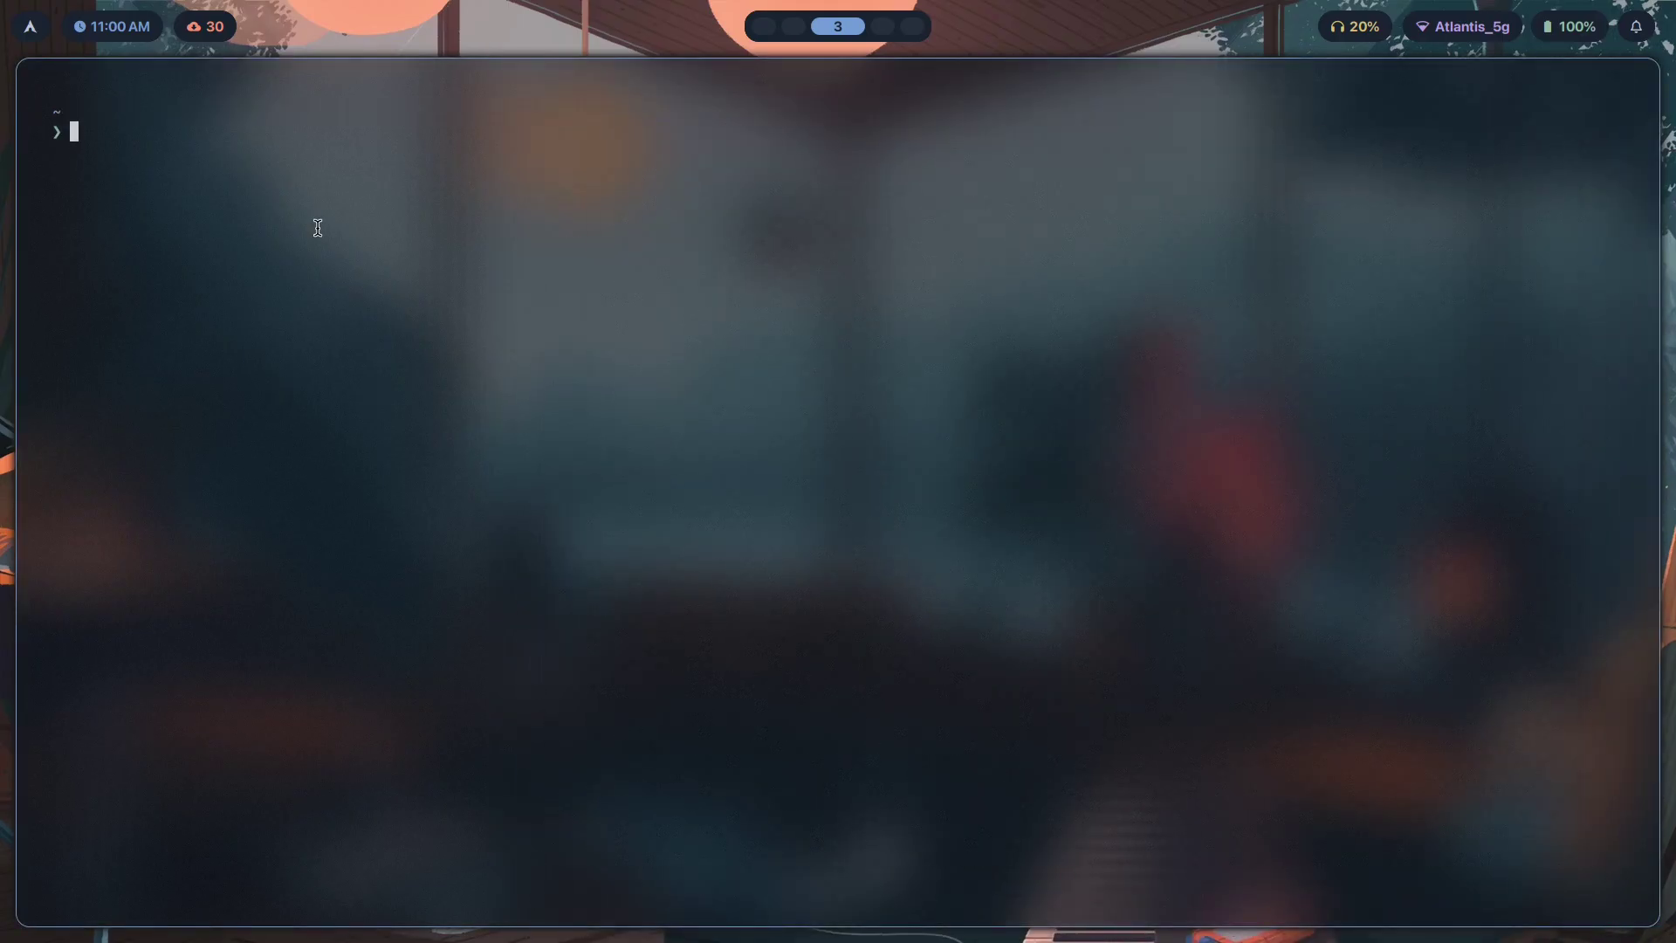
key("super+2")
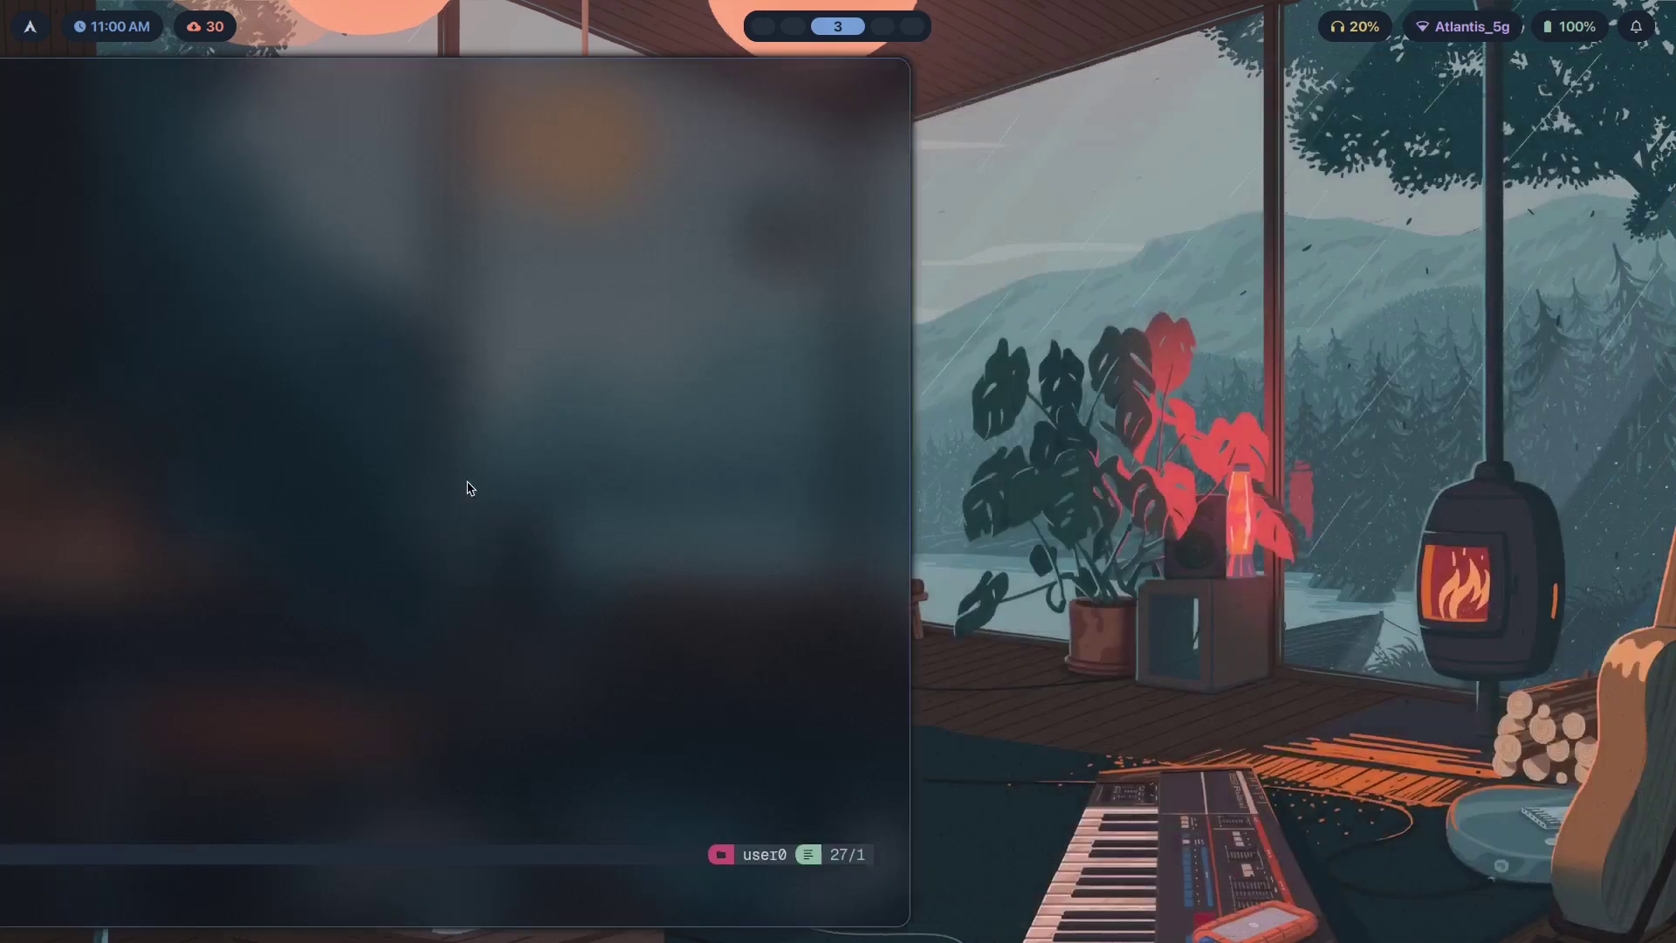
left_click(259, 378)
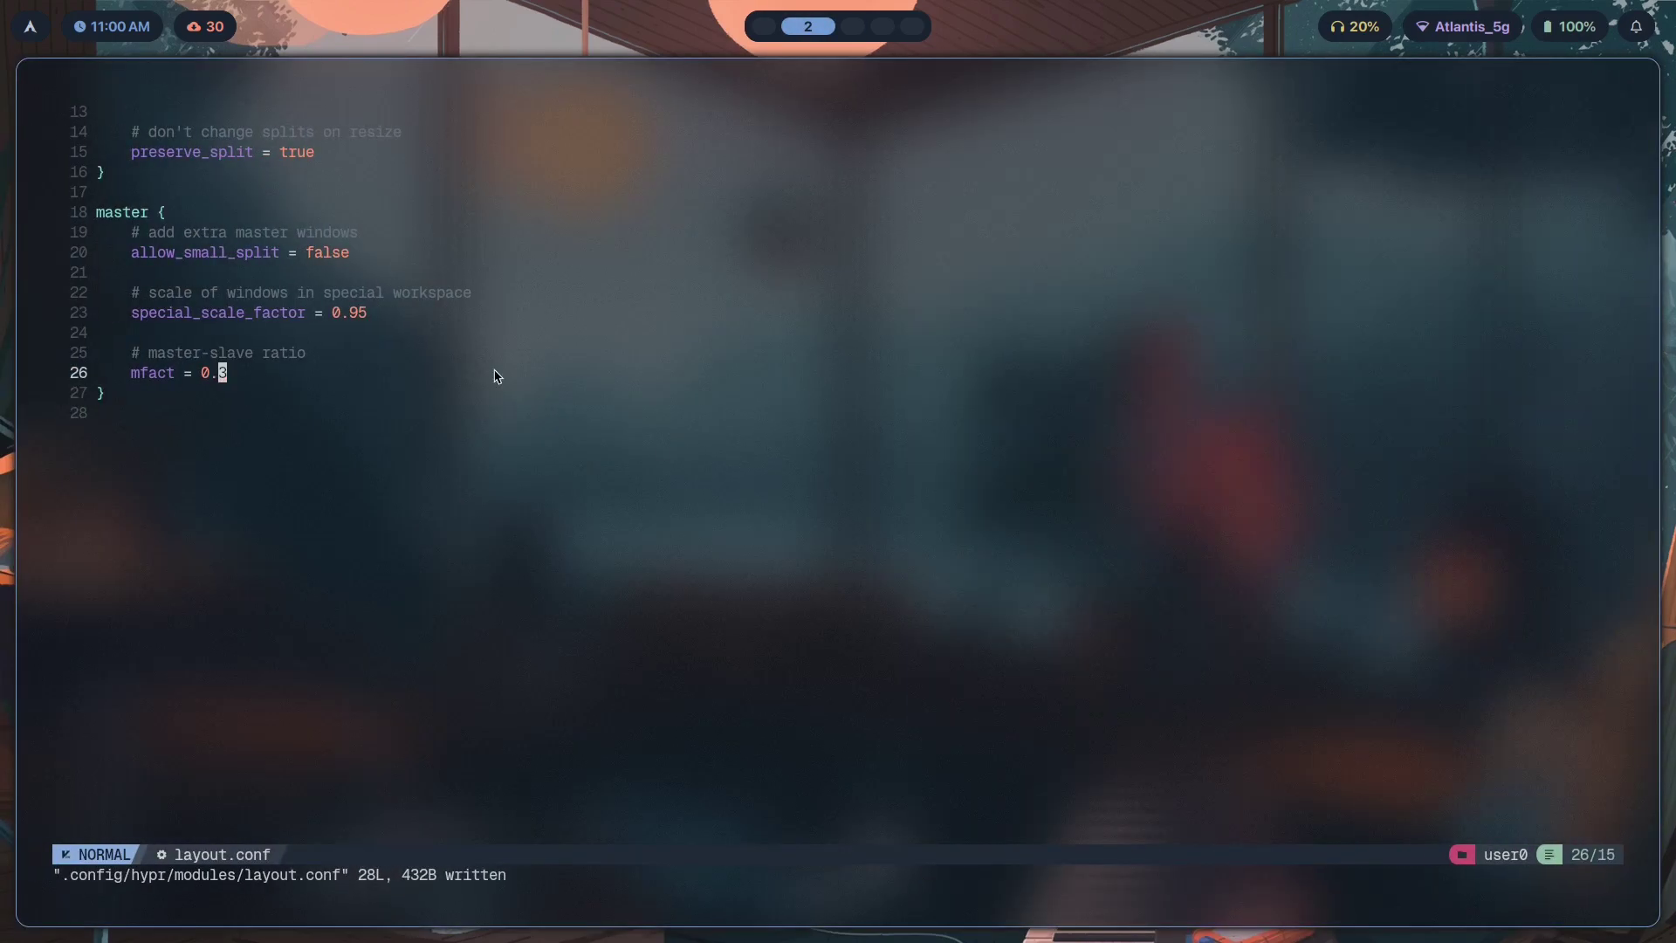
Undo twice to bring back mfact 0.5 and the new_status = slave lines, save, and switch to workspace 3.
key("u")
key("u")
key("u")
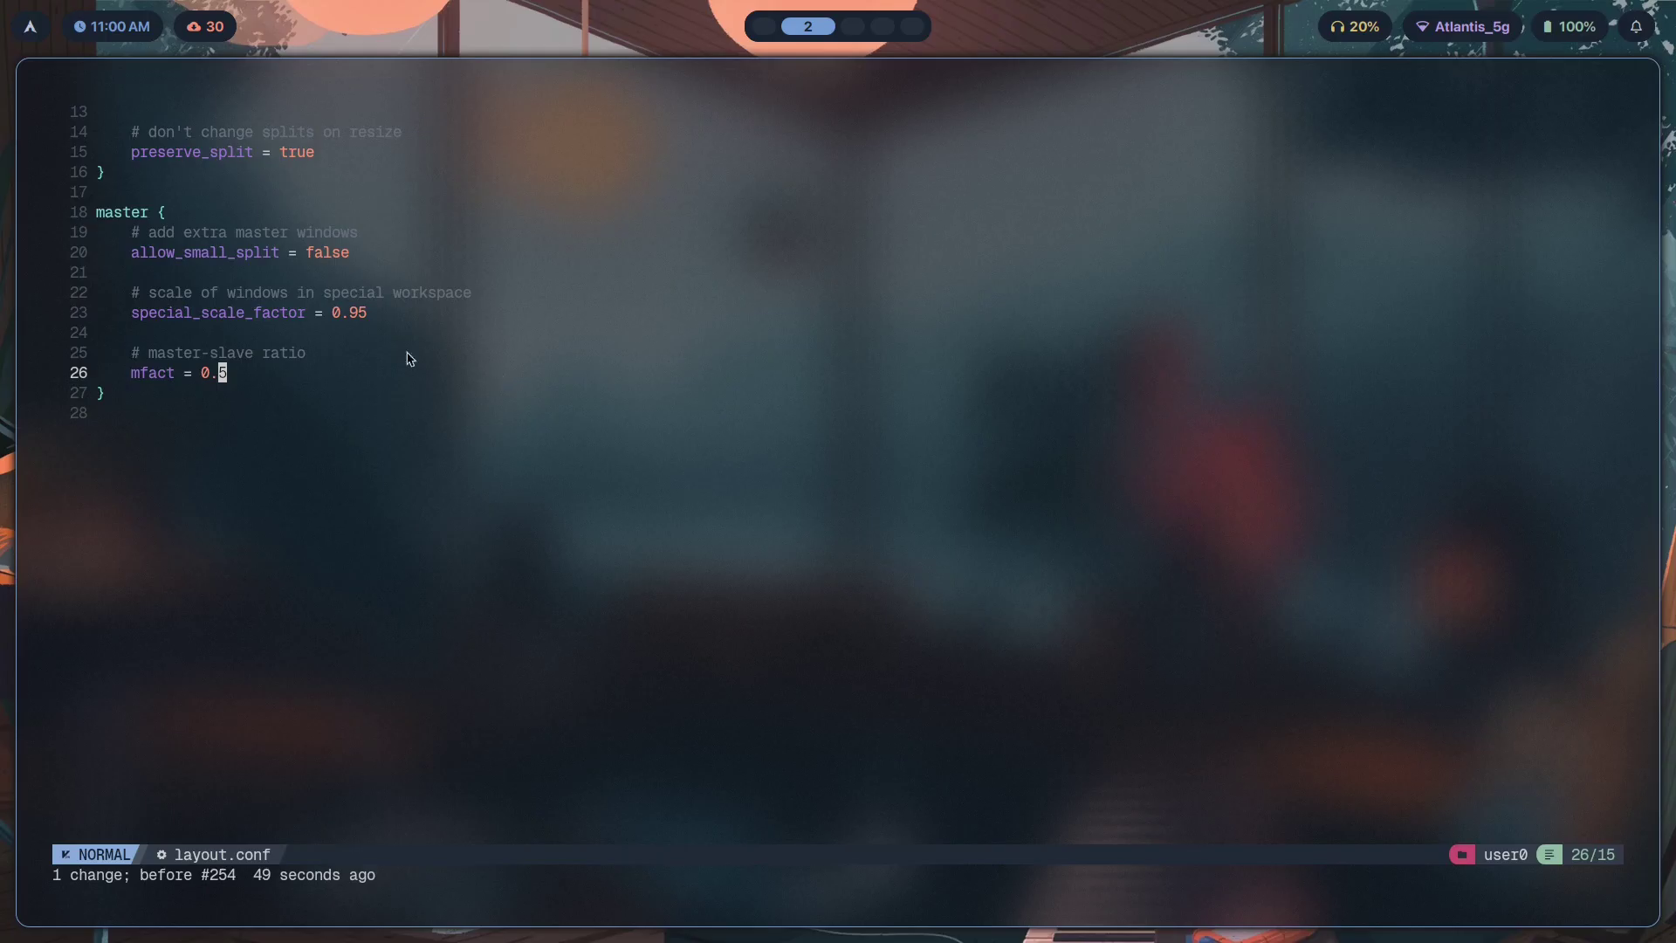
left_click(181, 446)
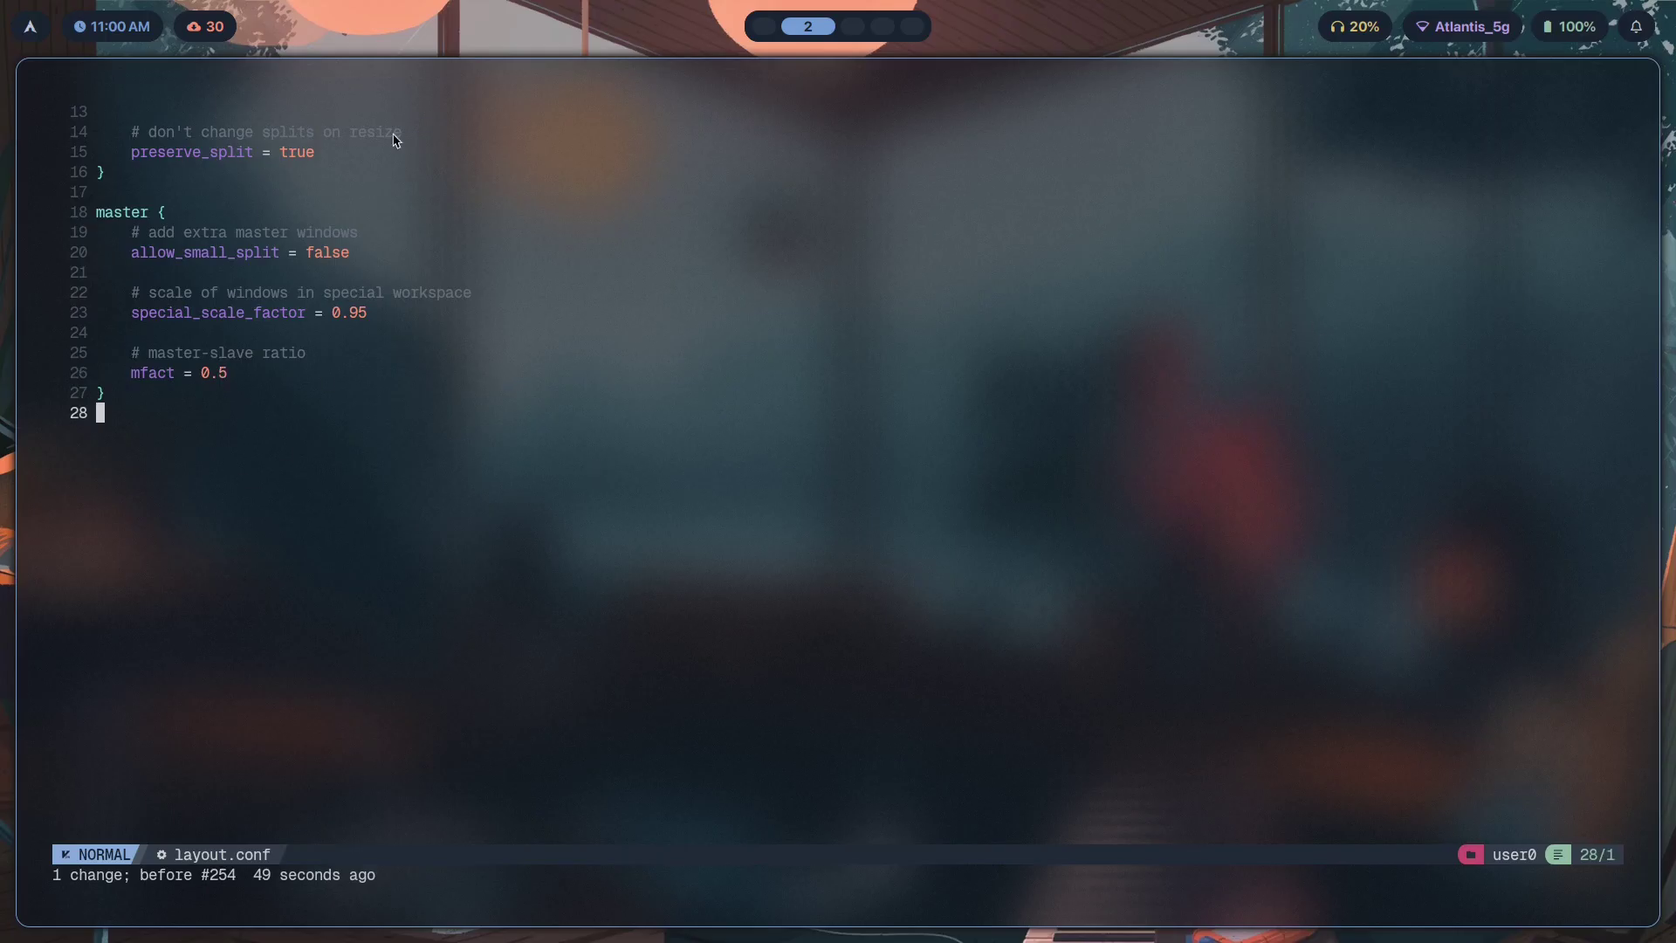
key("u")
left_click(234, 454)
left_click(247, 503)
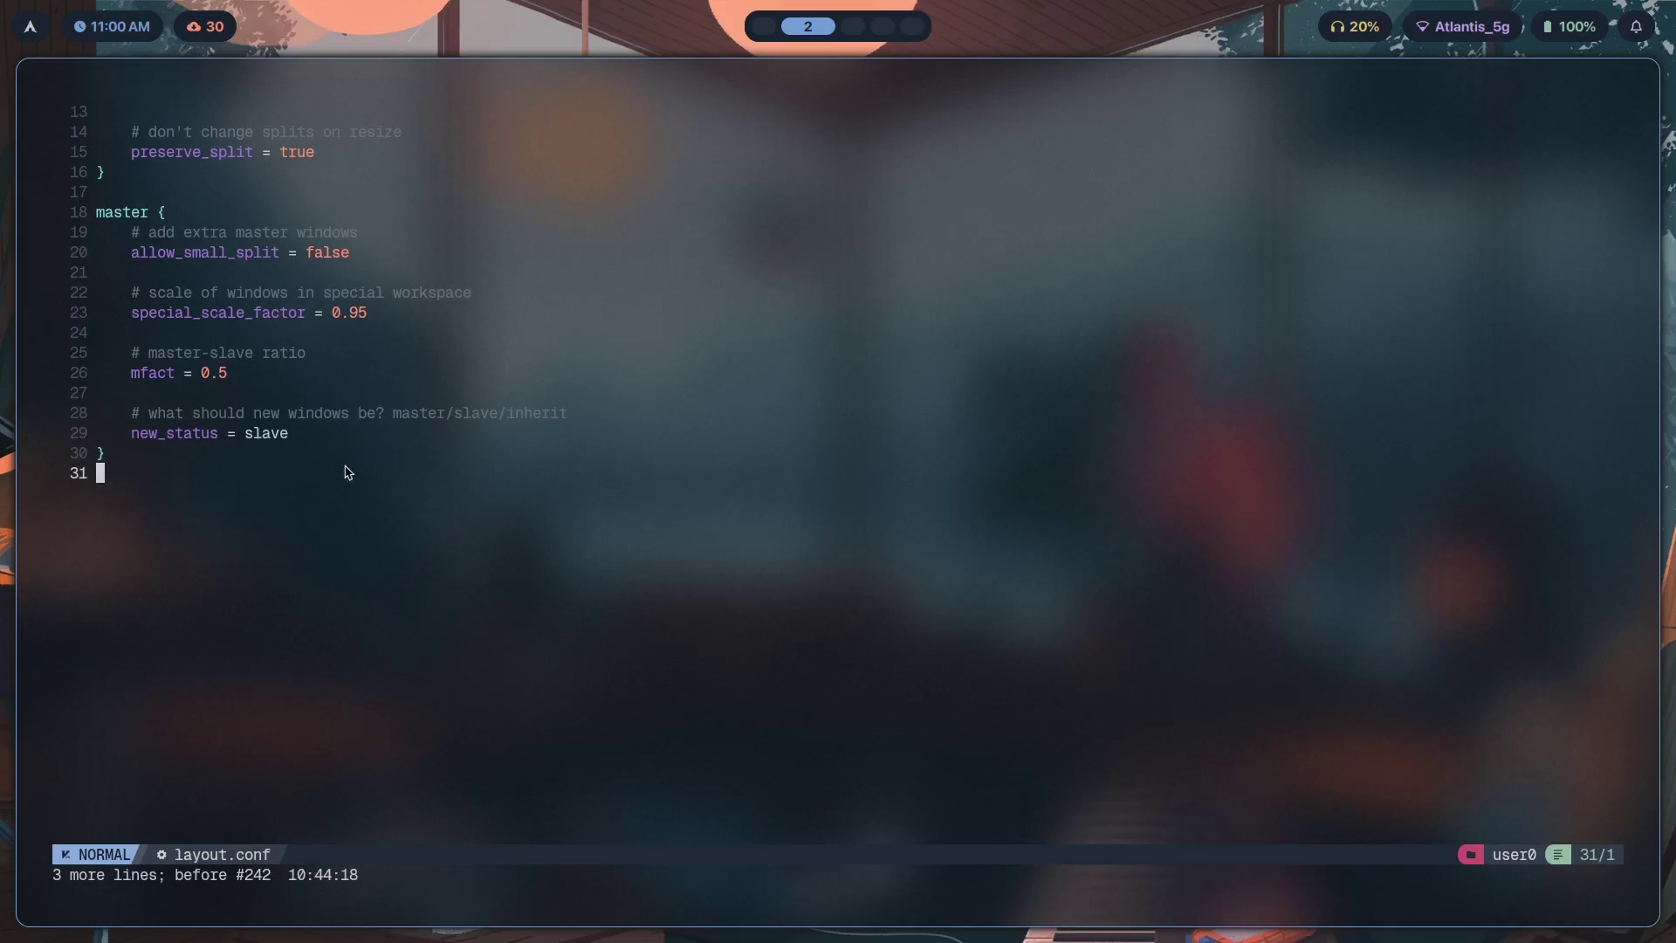
left_click(128, 455)
left_click(369, 438)
type(":w")
key("Return")
key("super+3")
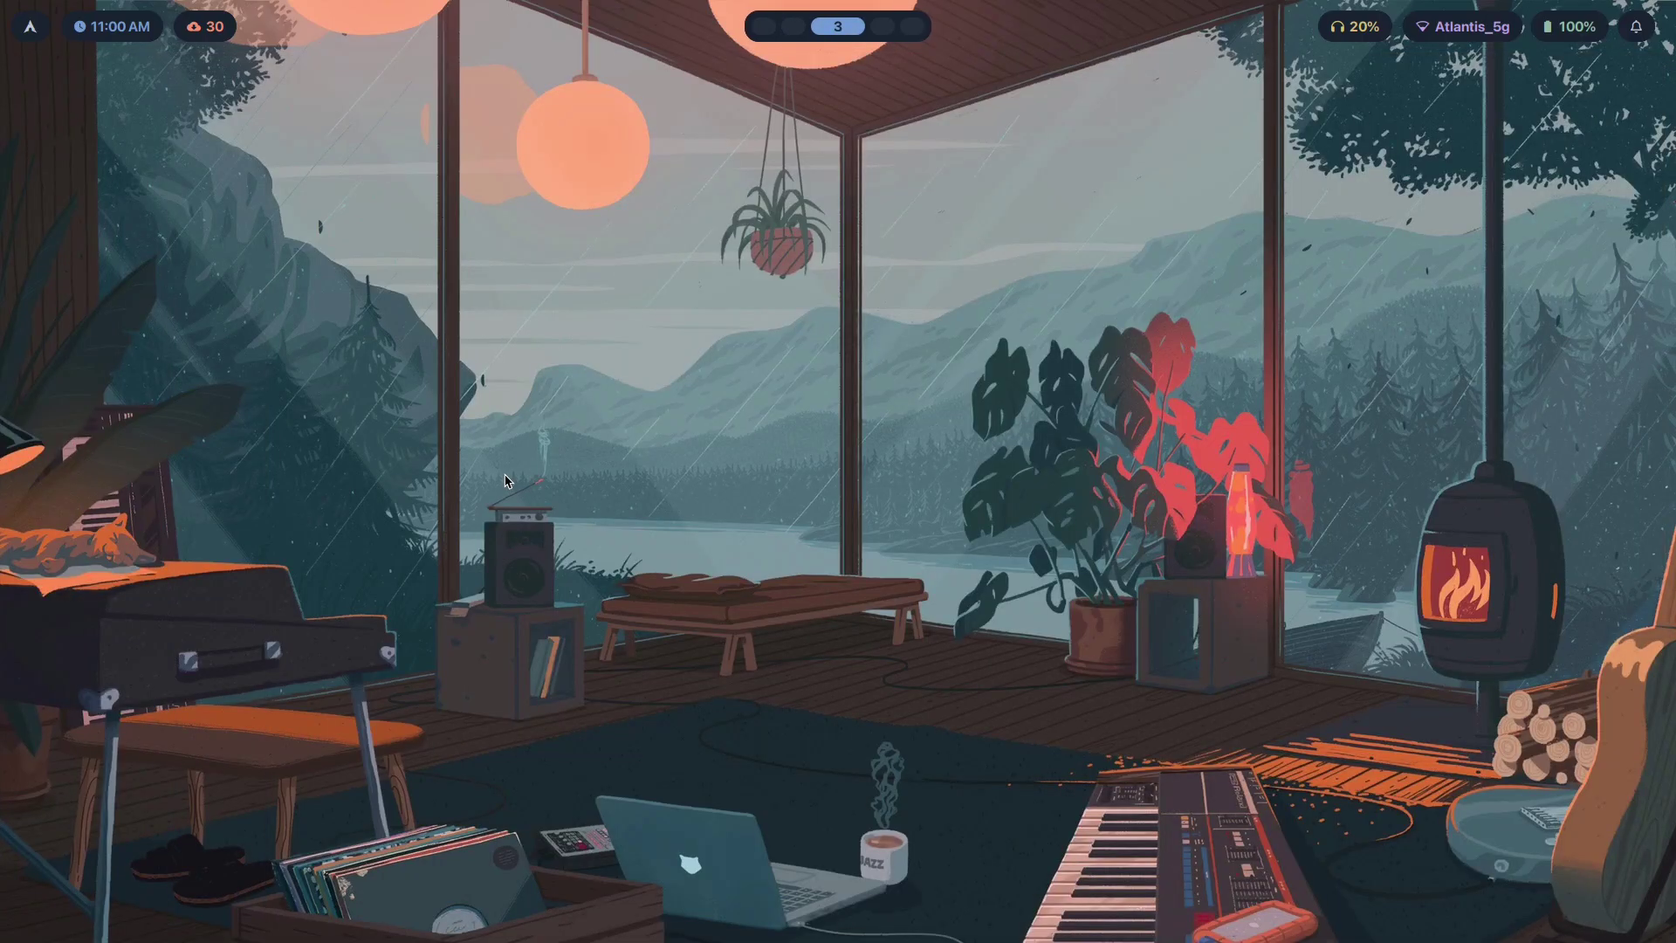
Open four terminals on workspace 3 to confirm new ones stack on the slave side.
key("super+Return")
key("super+Return")
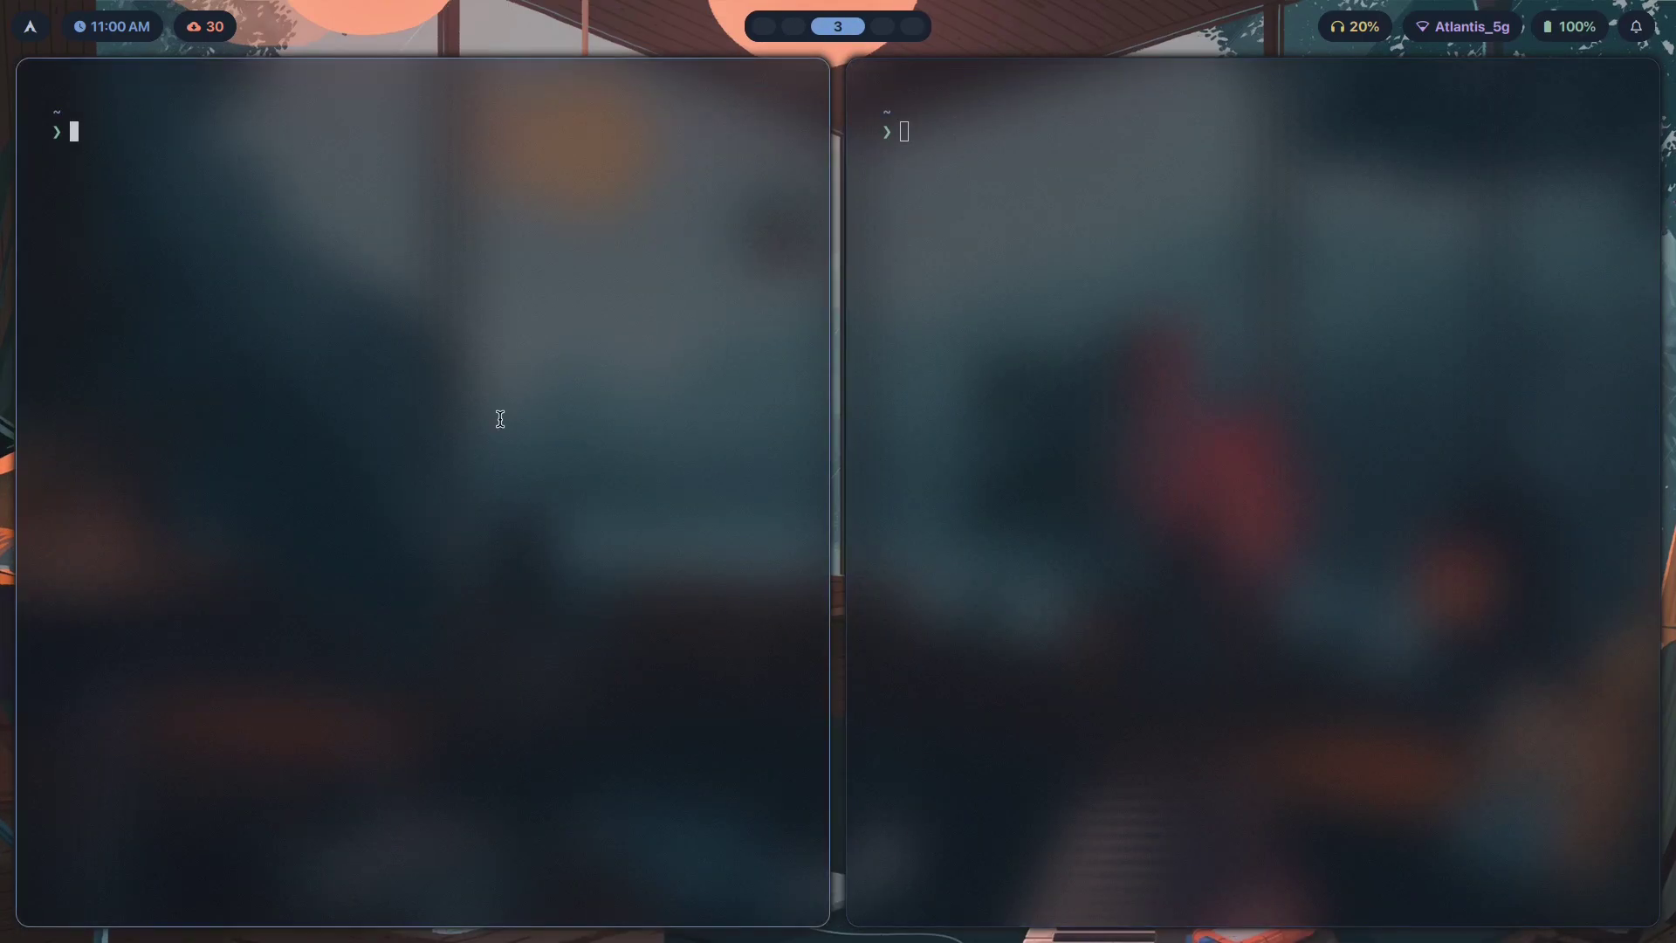
key("super+Return")
key("super+Return")
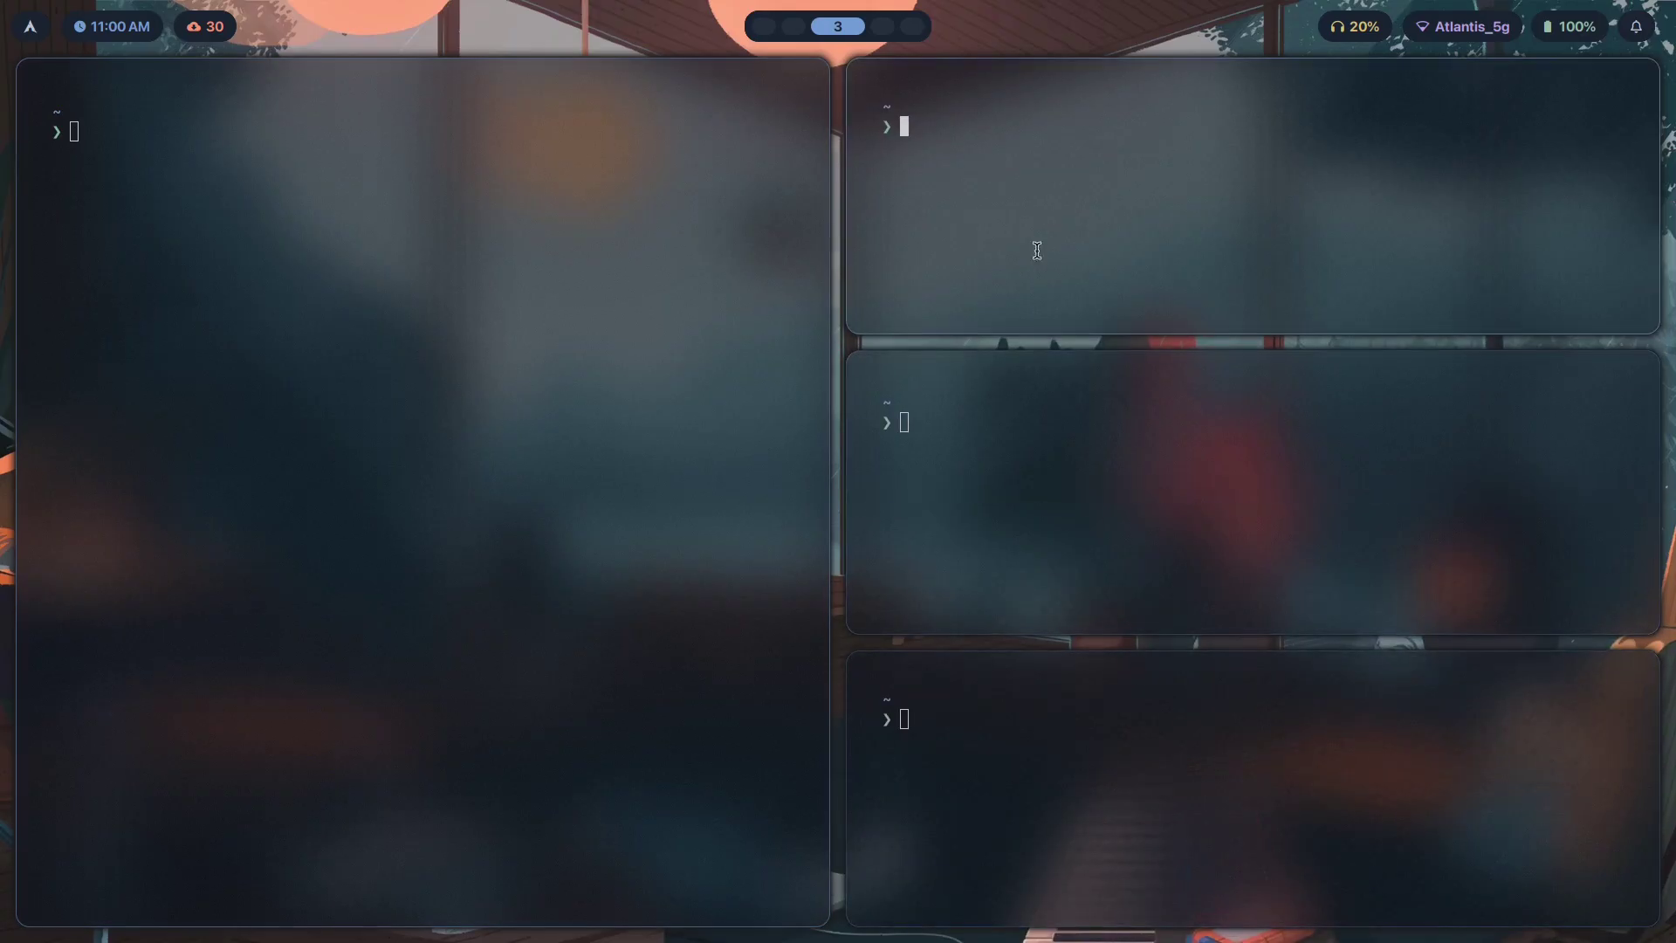
key("super+Return")
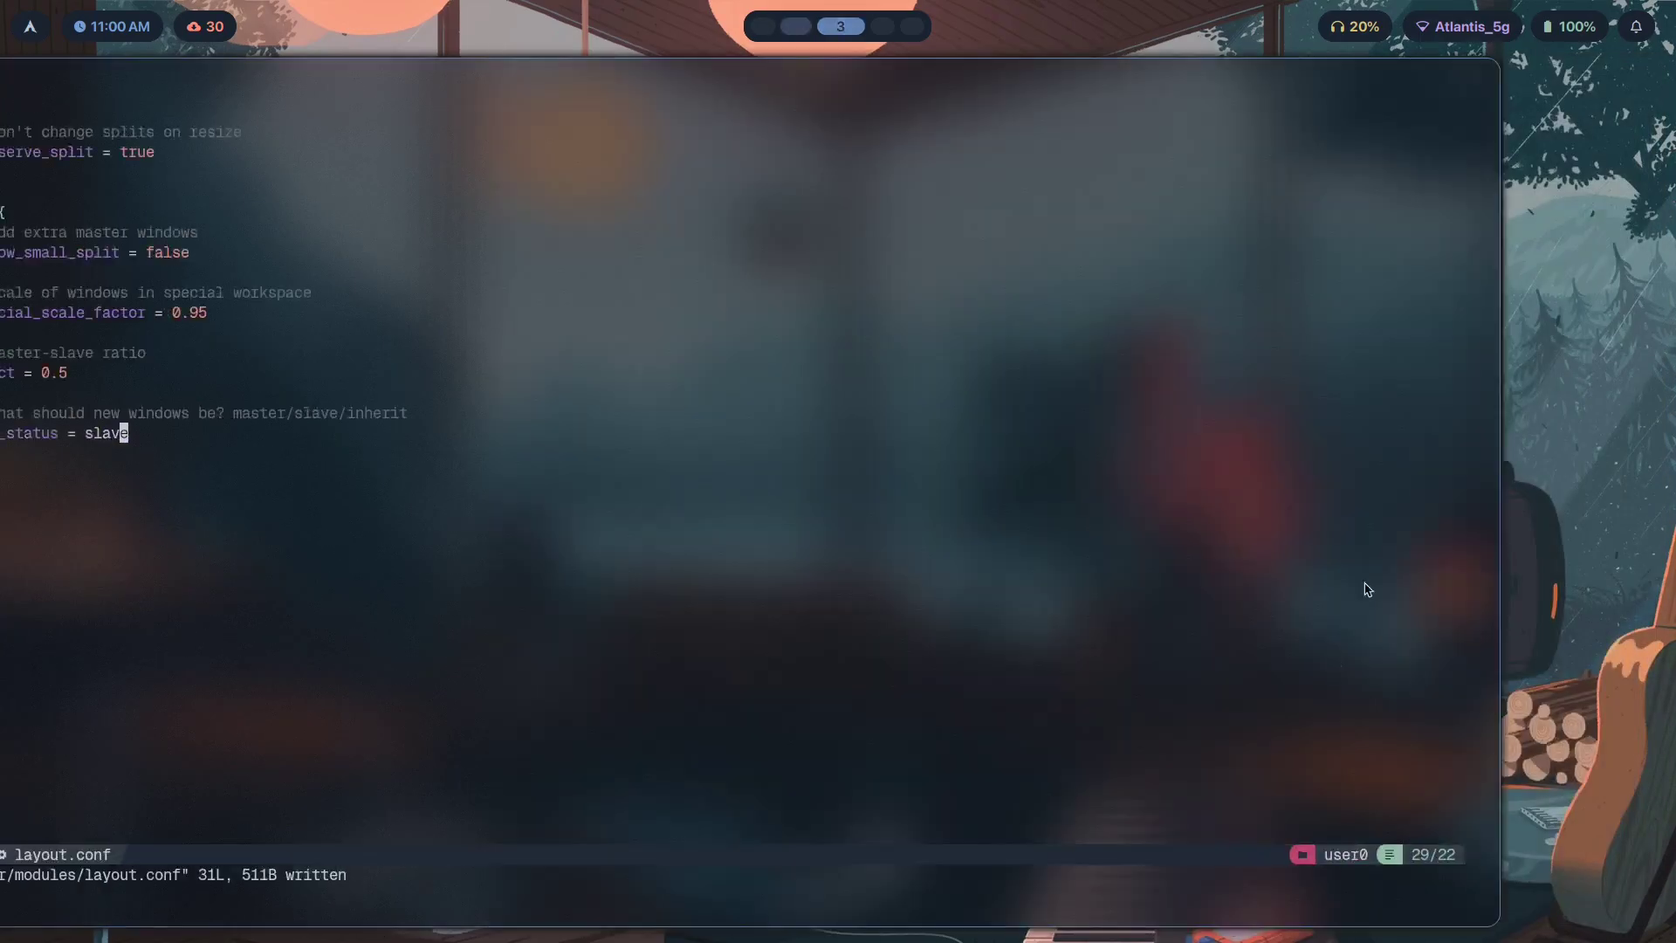
Change mfact to 0.6 and save layout.conf, retrying after a mistyped save command.
left_click(262, 382)
type("a")
type("6")
key("Escape")
type("j:Lw")
key("Return")
type(":w")
key("Return")
left_click(322, 474)
left_click(301, 454)
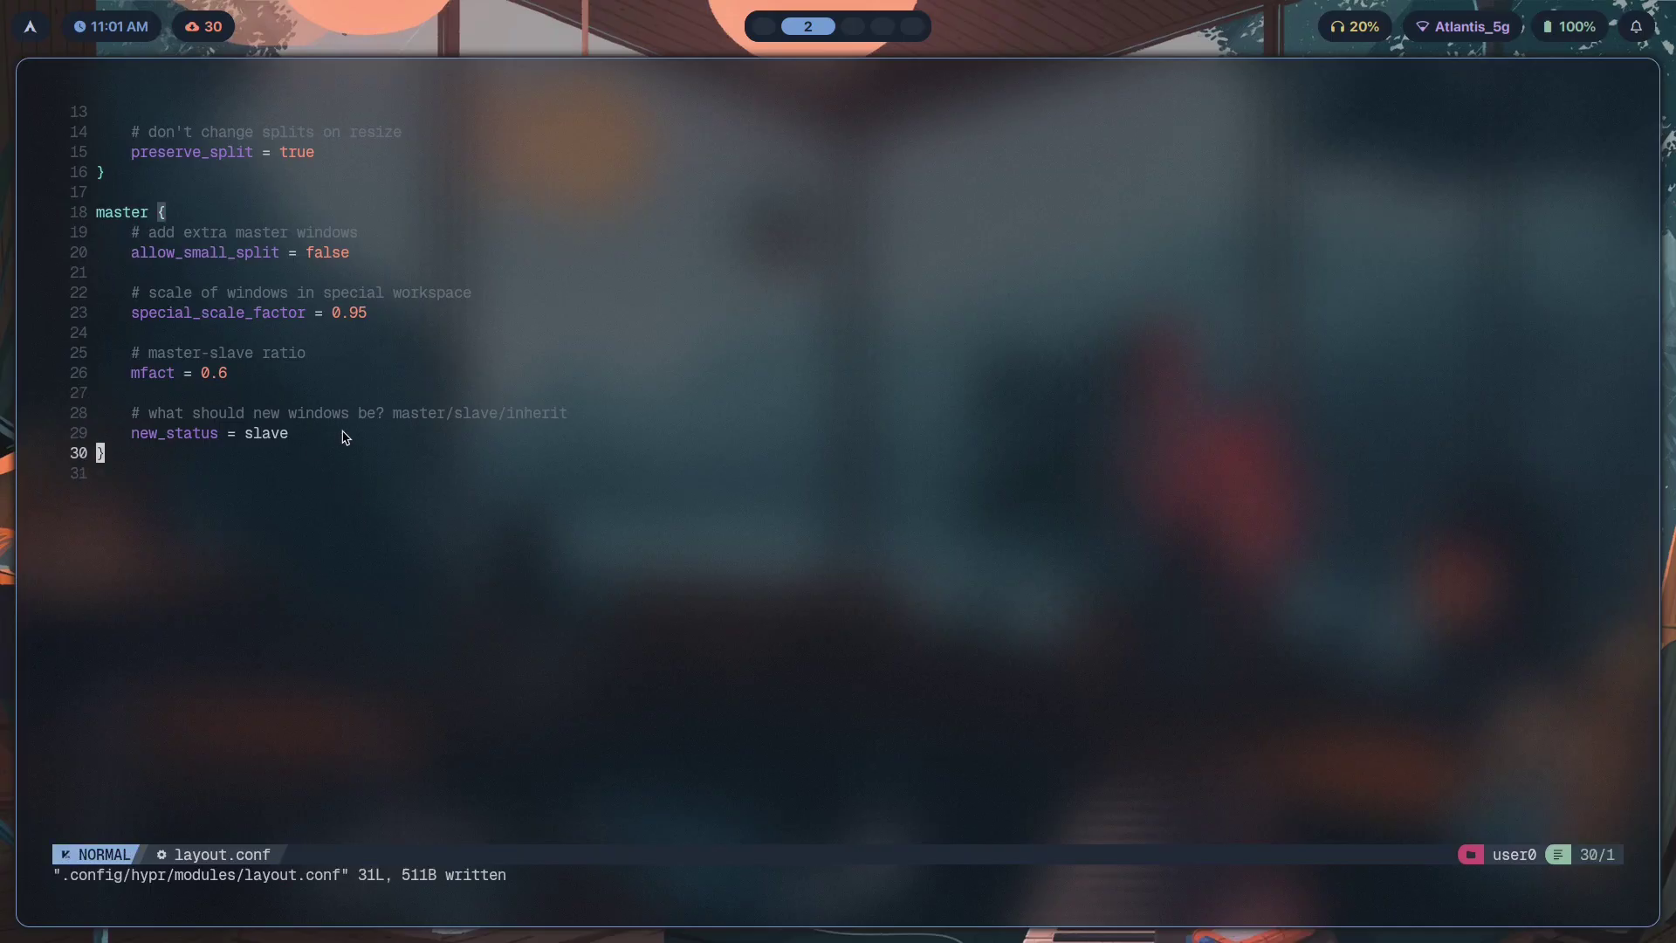
left_click(344, 434)
Change new_status to master with ciw and save layout.conf.
type("ciw")
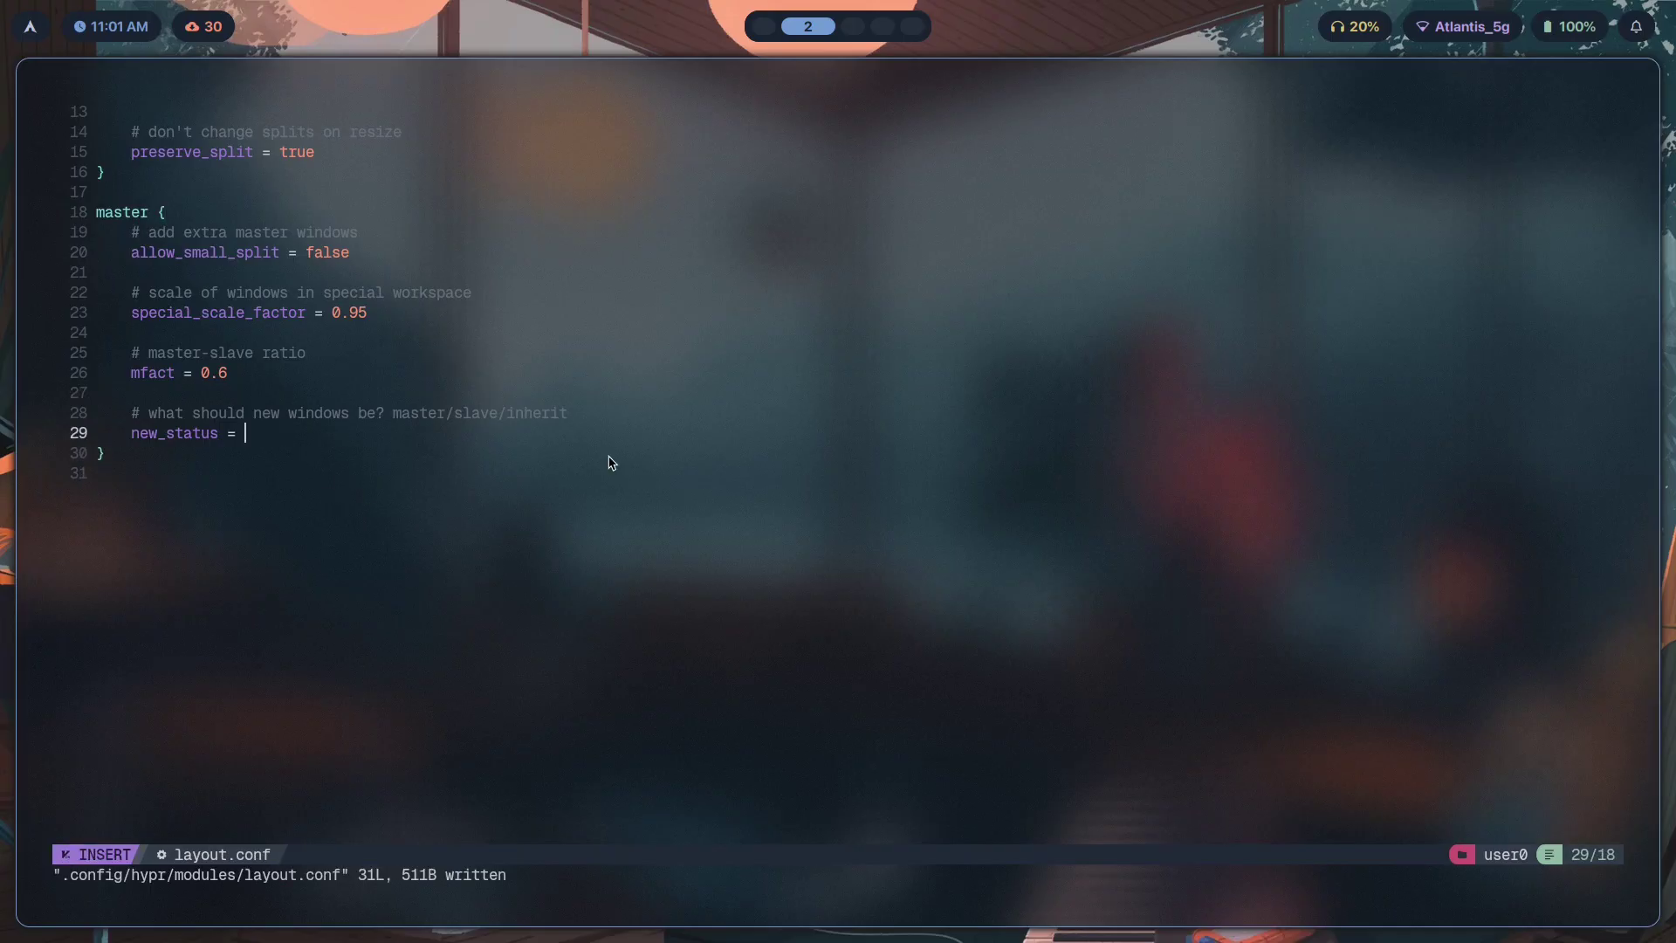
type("maste")
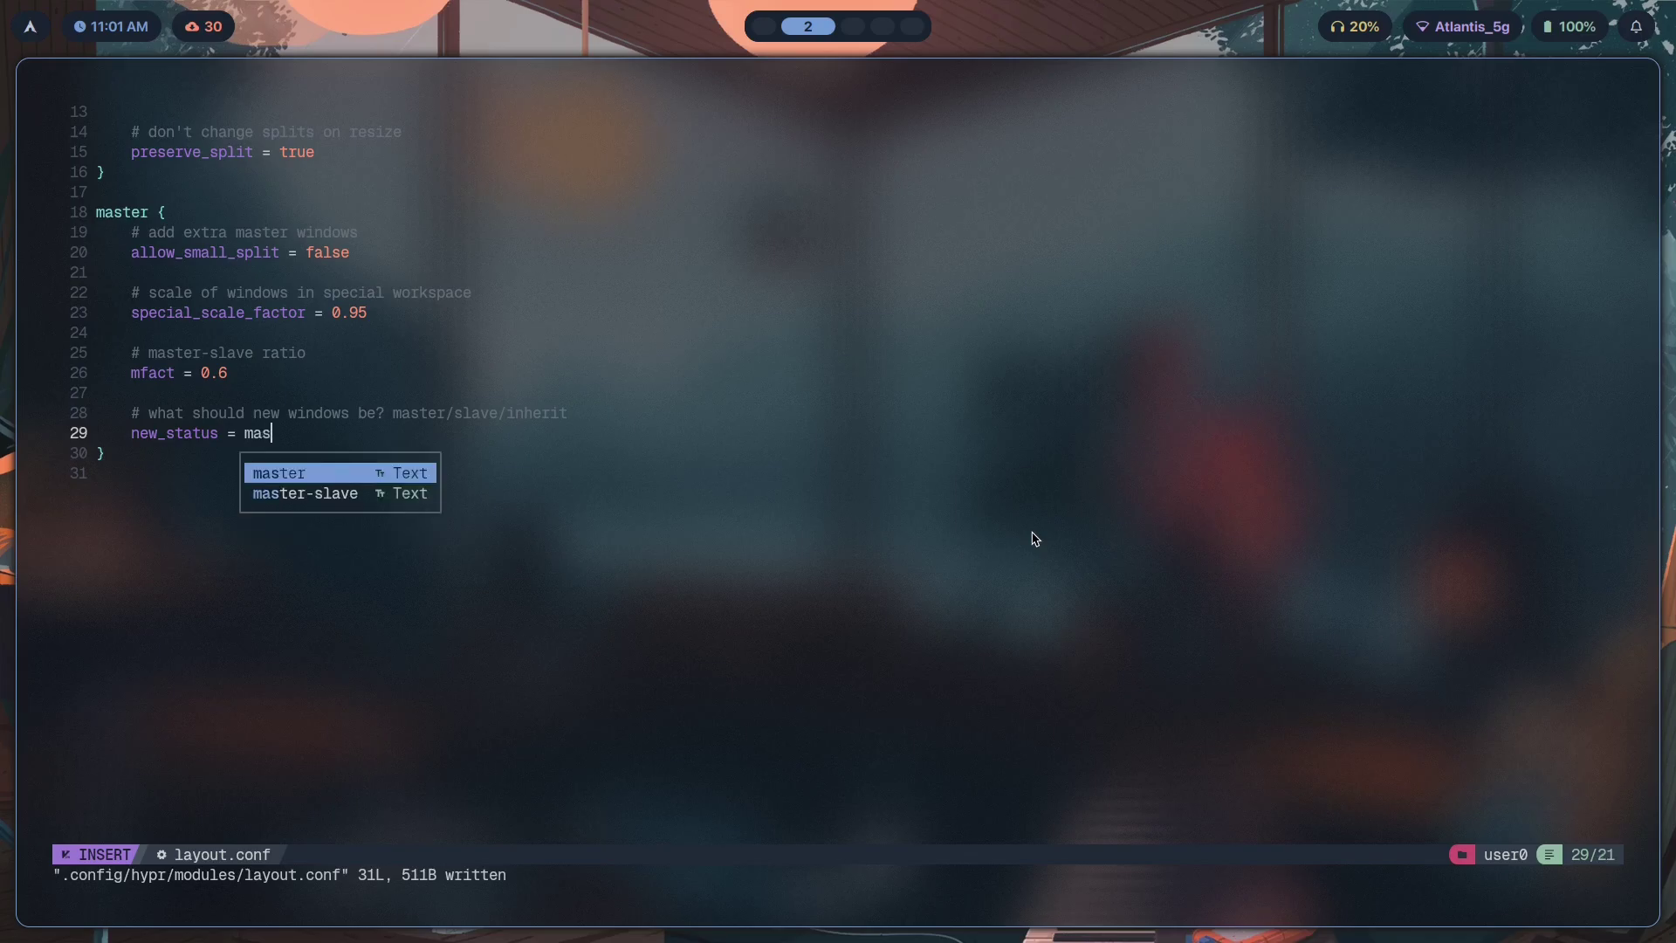
key("Escape")
type(":w")
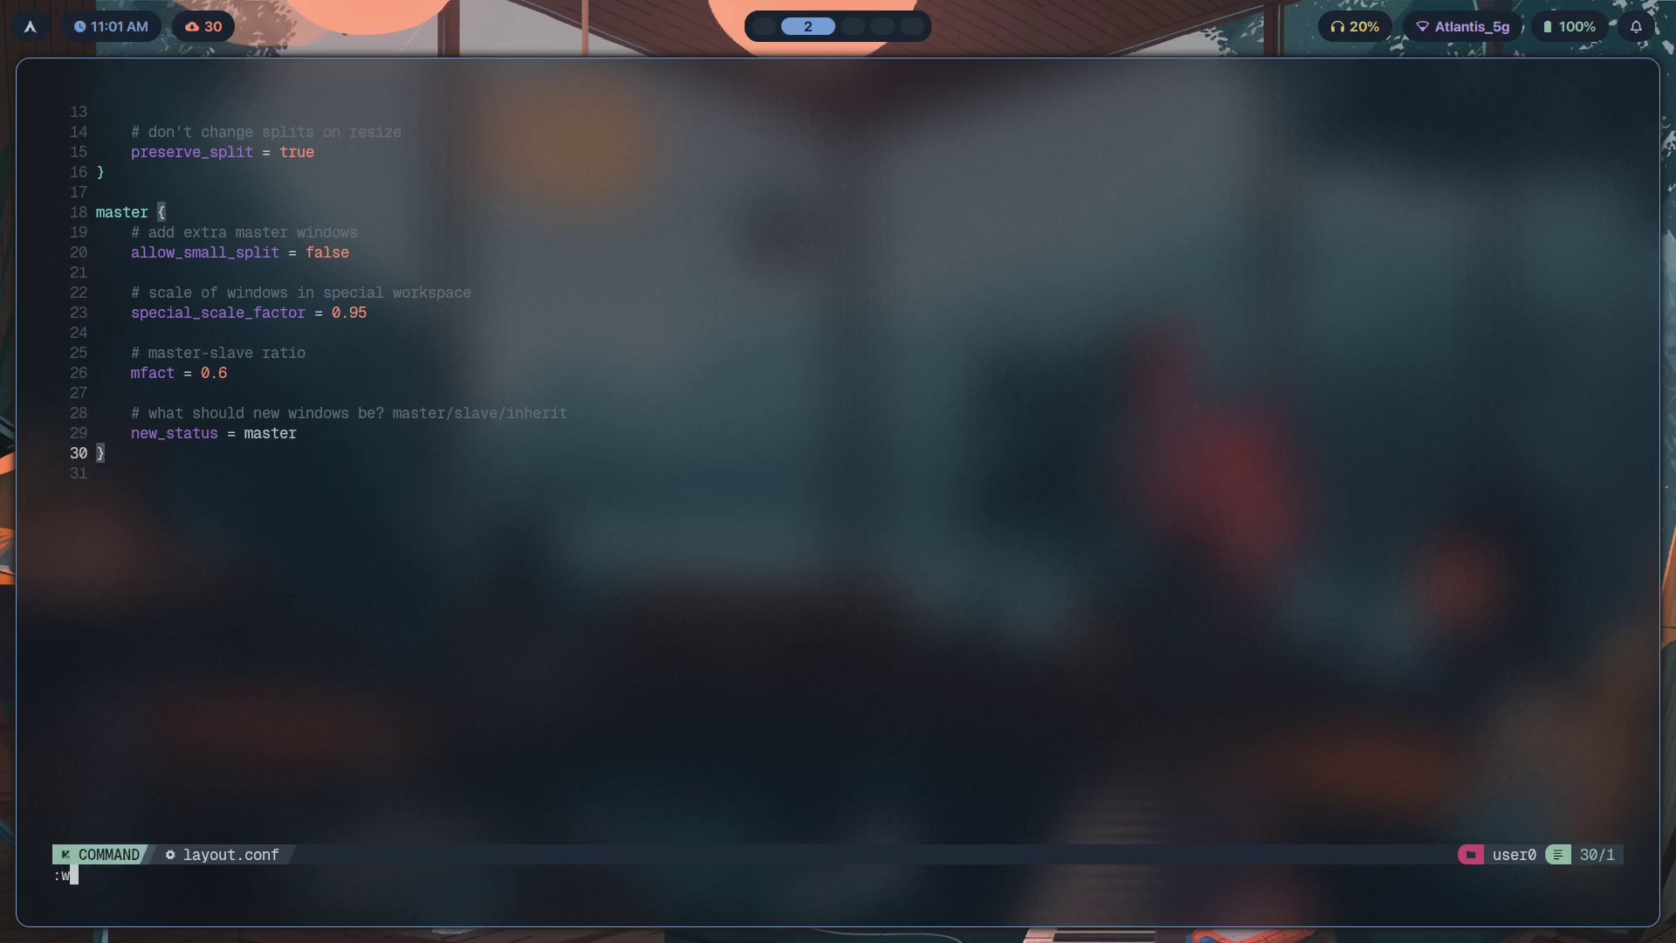
key("Return")
On workspace 3, open terminals labelled window1 to window3 to confirm each becomes master, then close them.
key("super+3")
key("super+Return")
key("super+Return")
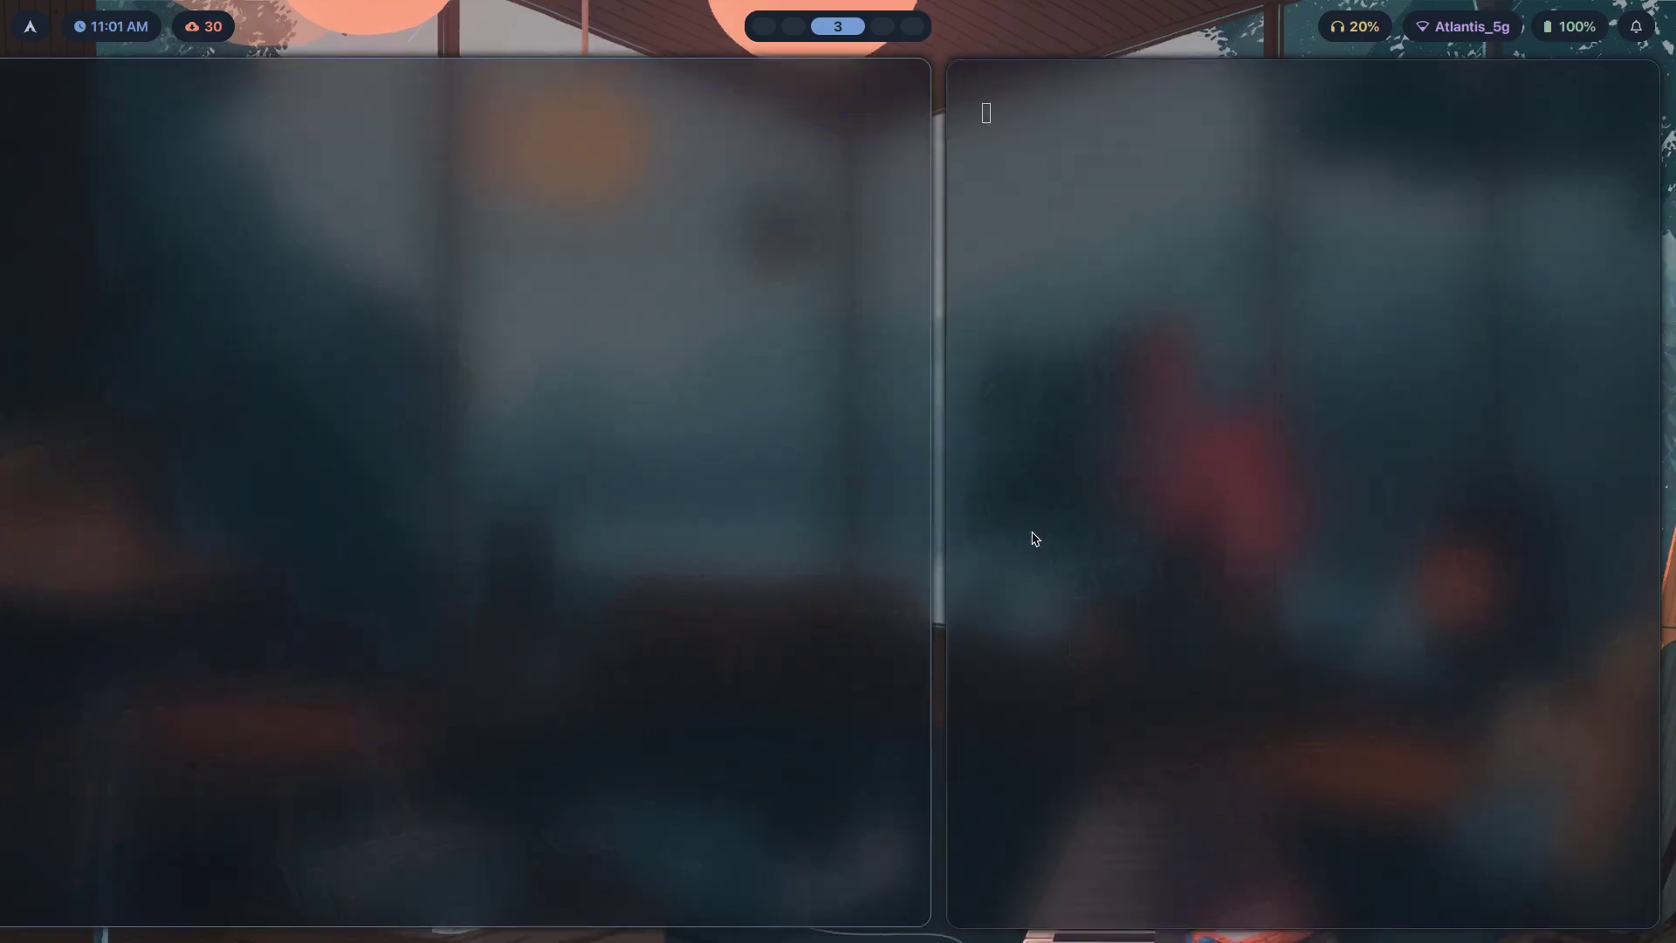
key("super+q")
type("window1")
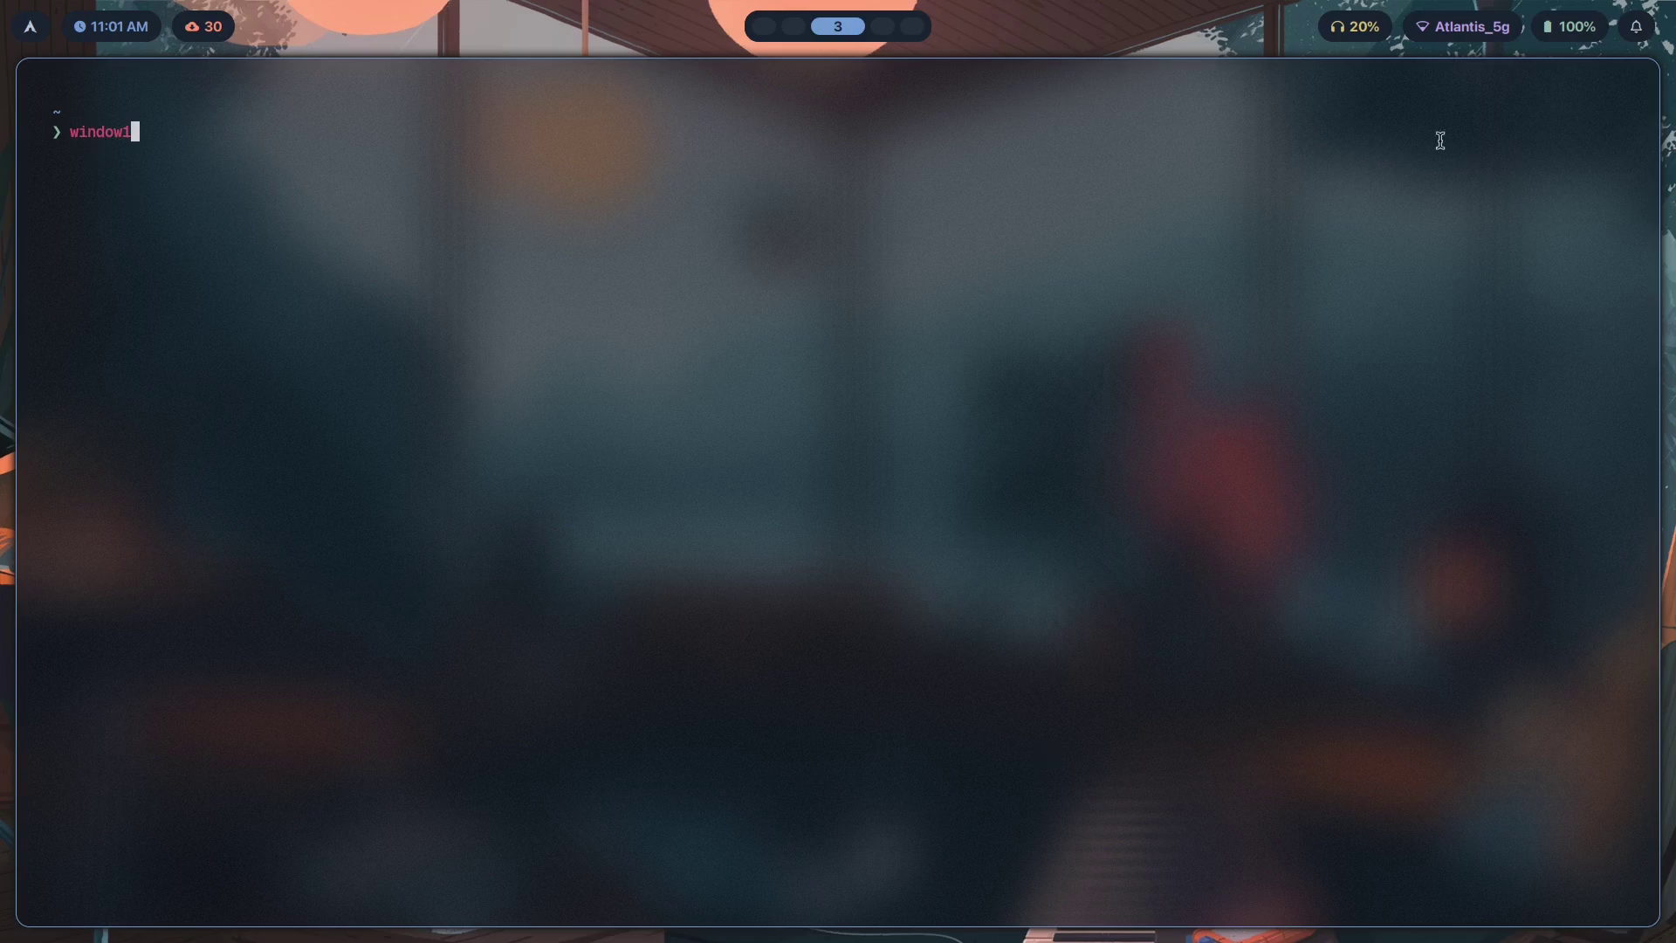
key("super+Return")
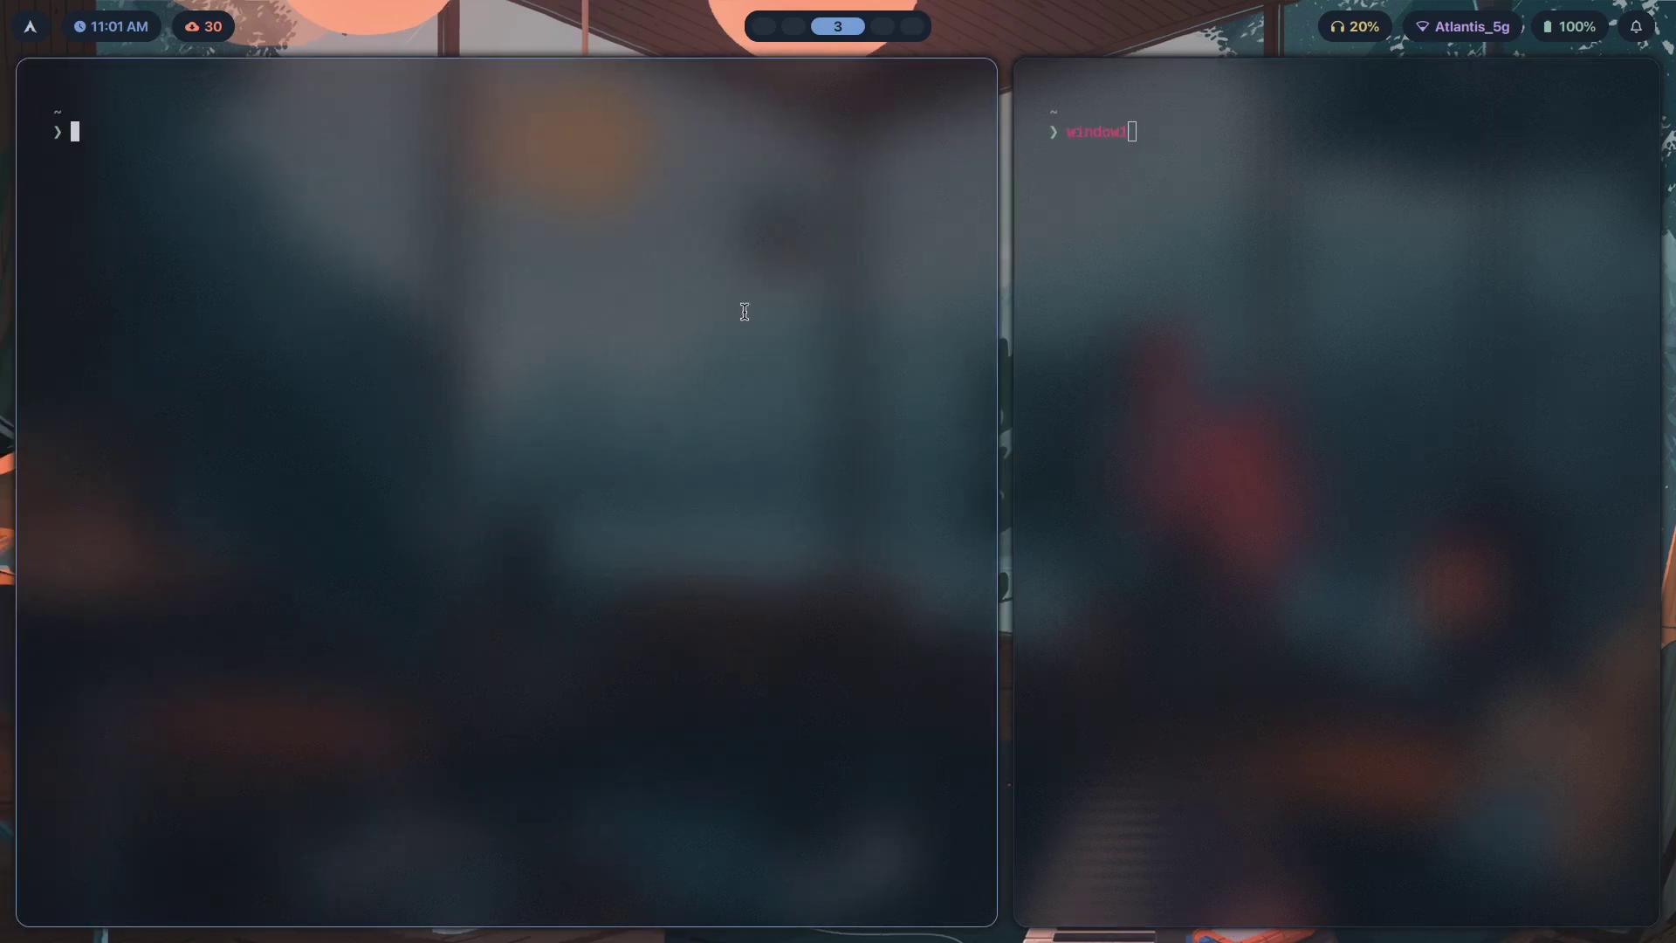
type("window2")
key("super+Return")
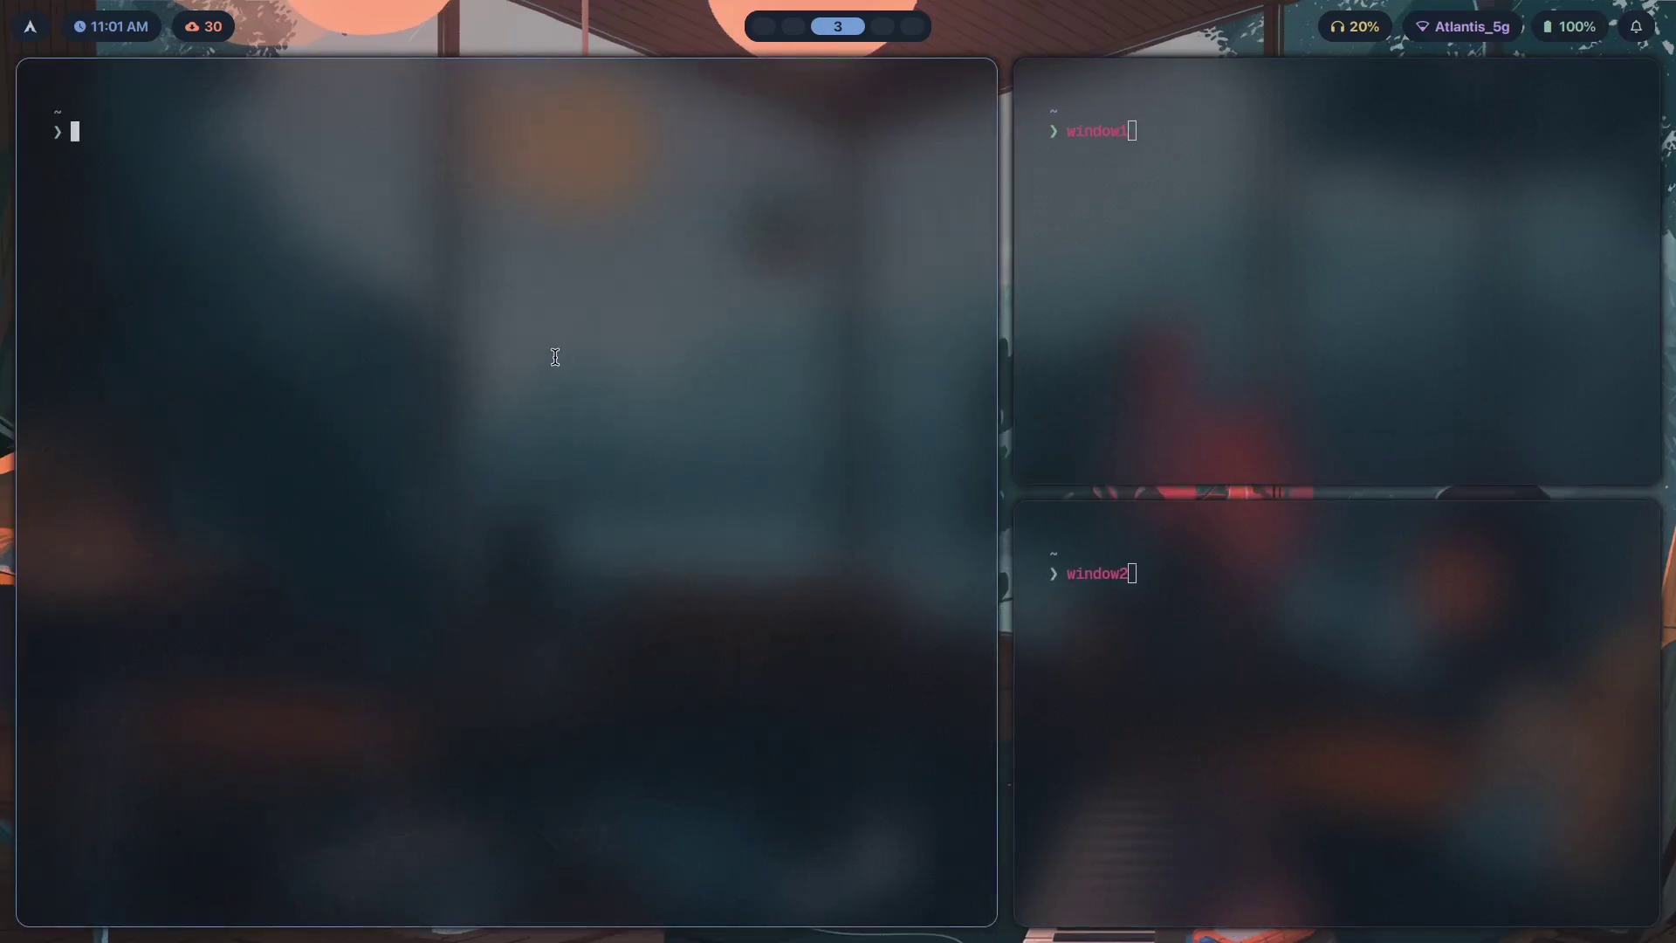
type("window3")
key("super+q")
key("super+q")
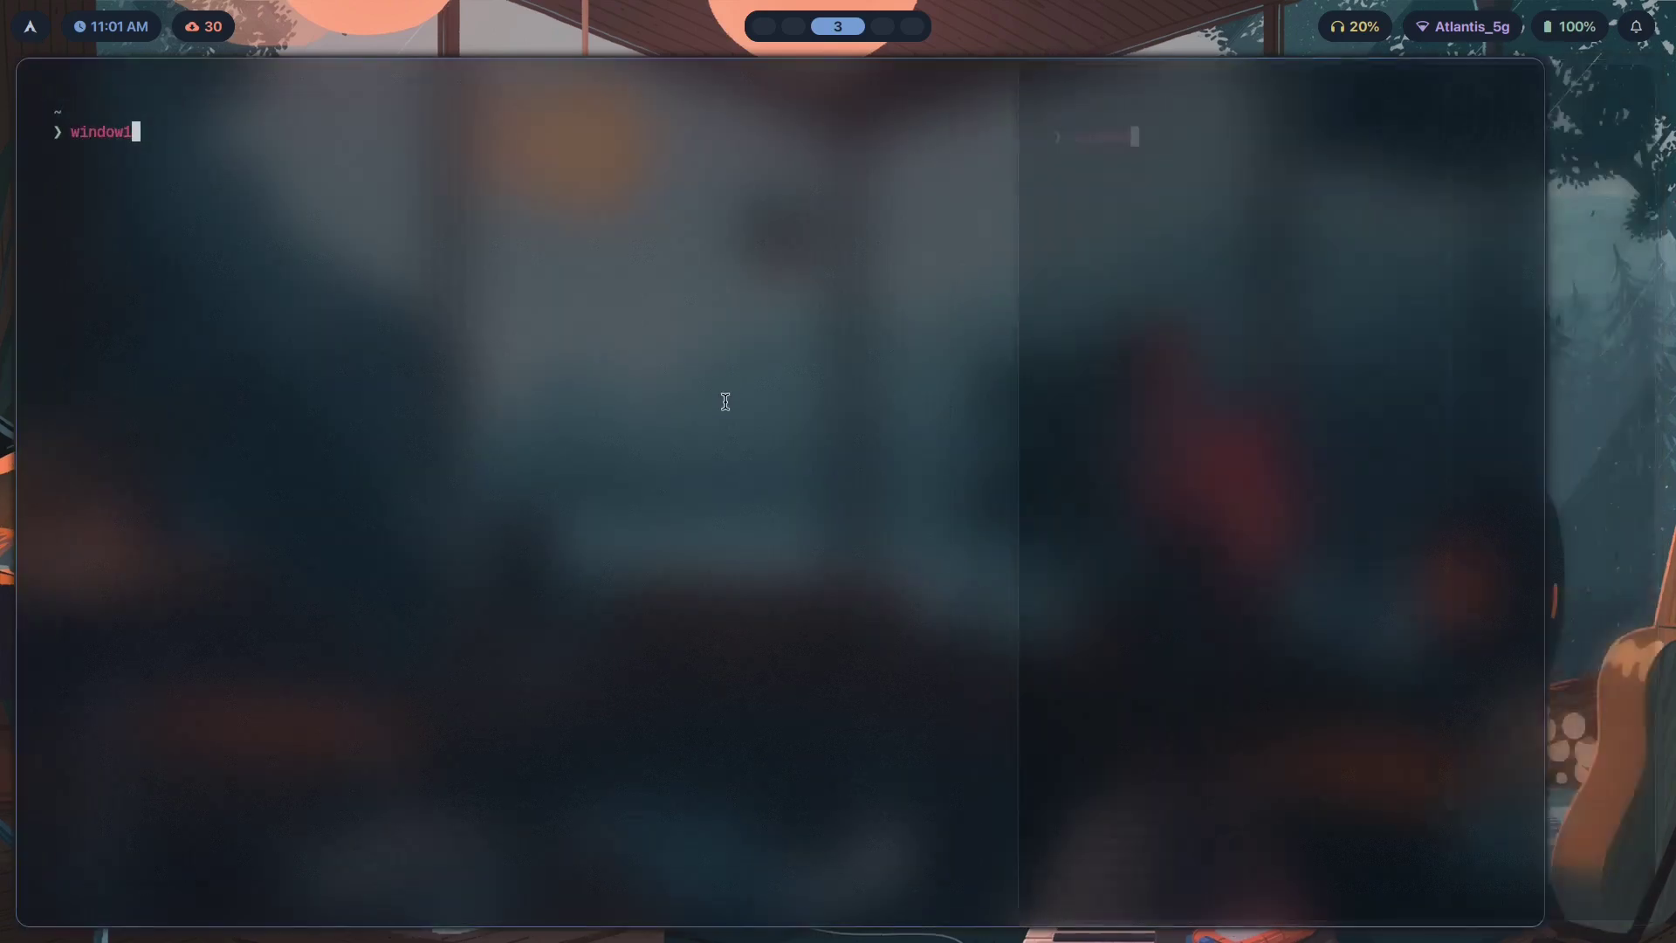
key("super+2")
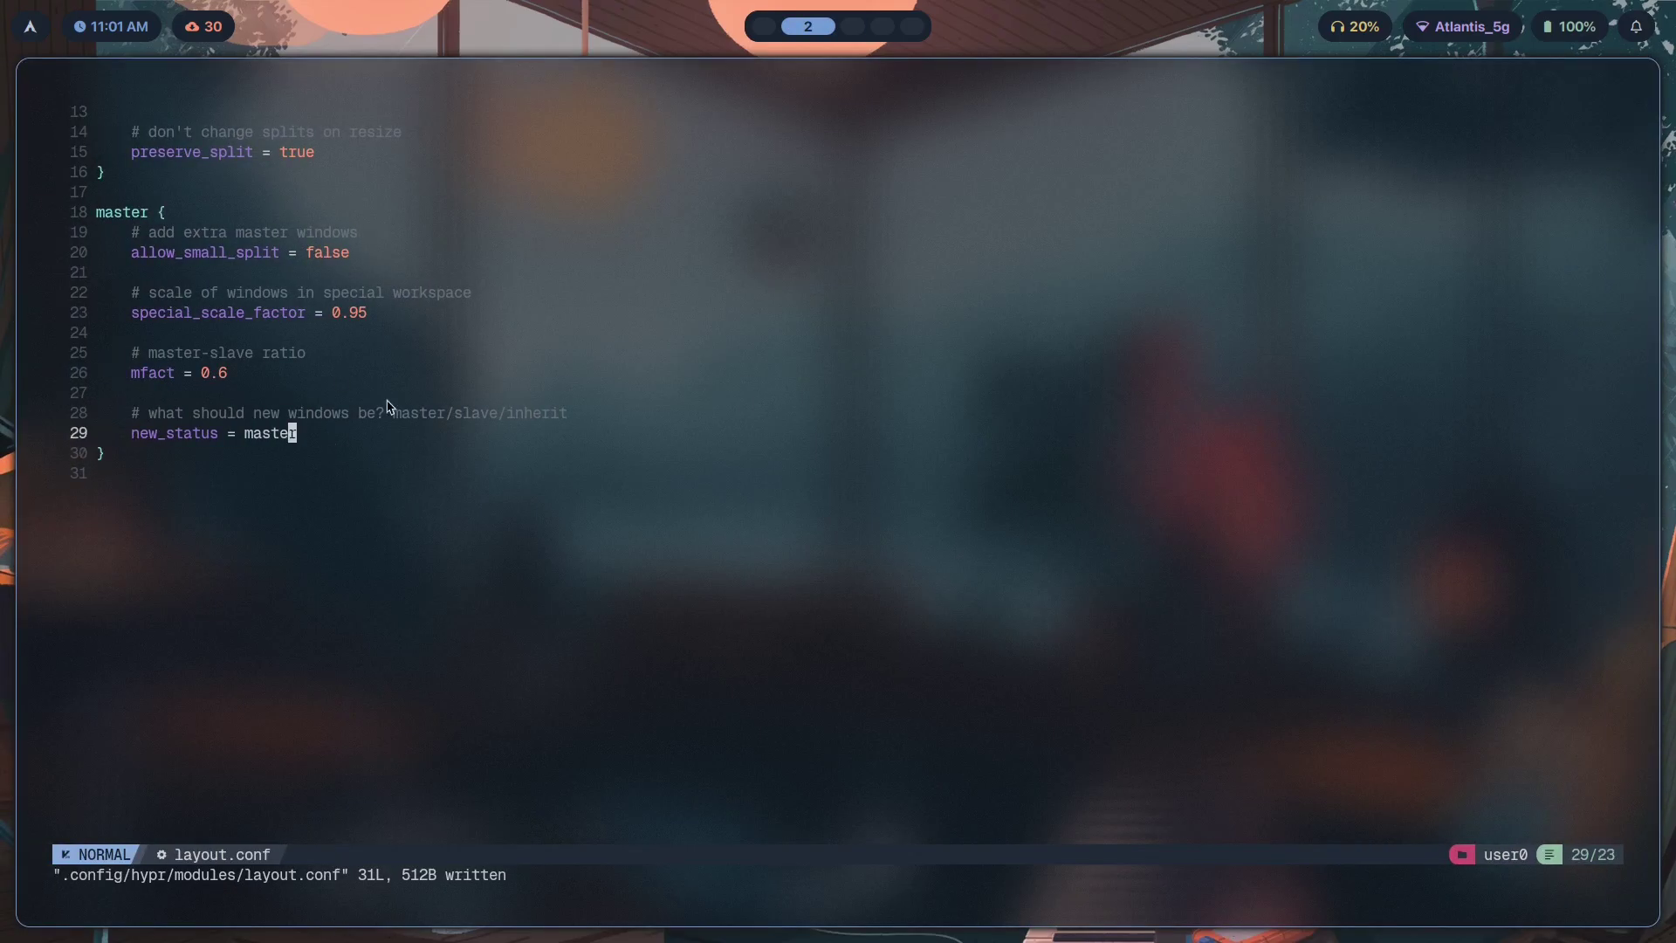
Change new_status to inherit in the master block of layout.conf.
scroll(353, 453, "down", 1)
type("bcwinhe")
type("rit")
key("Escape")
key("j")
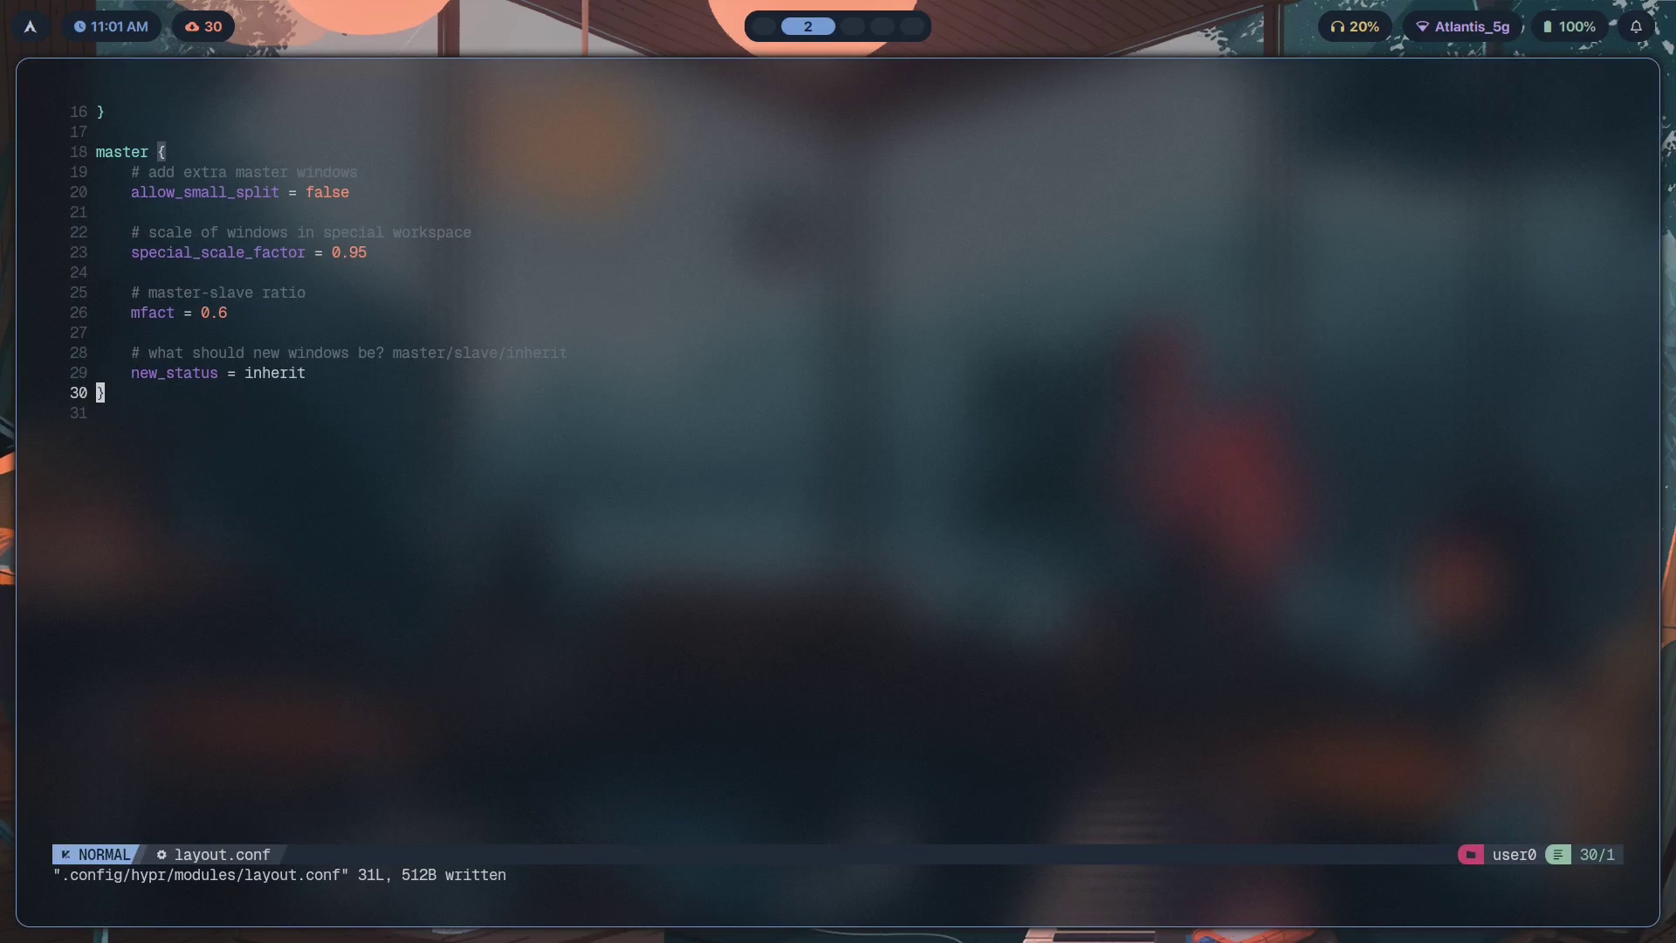
key("k")
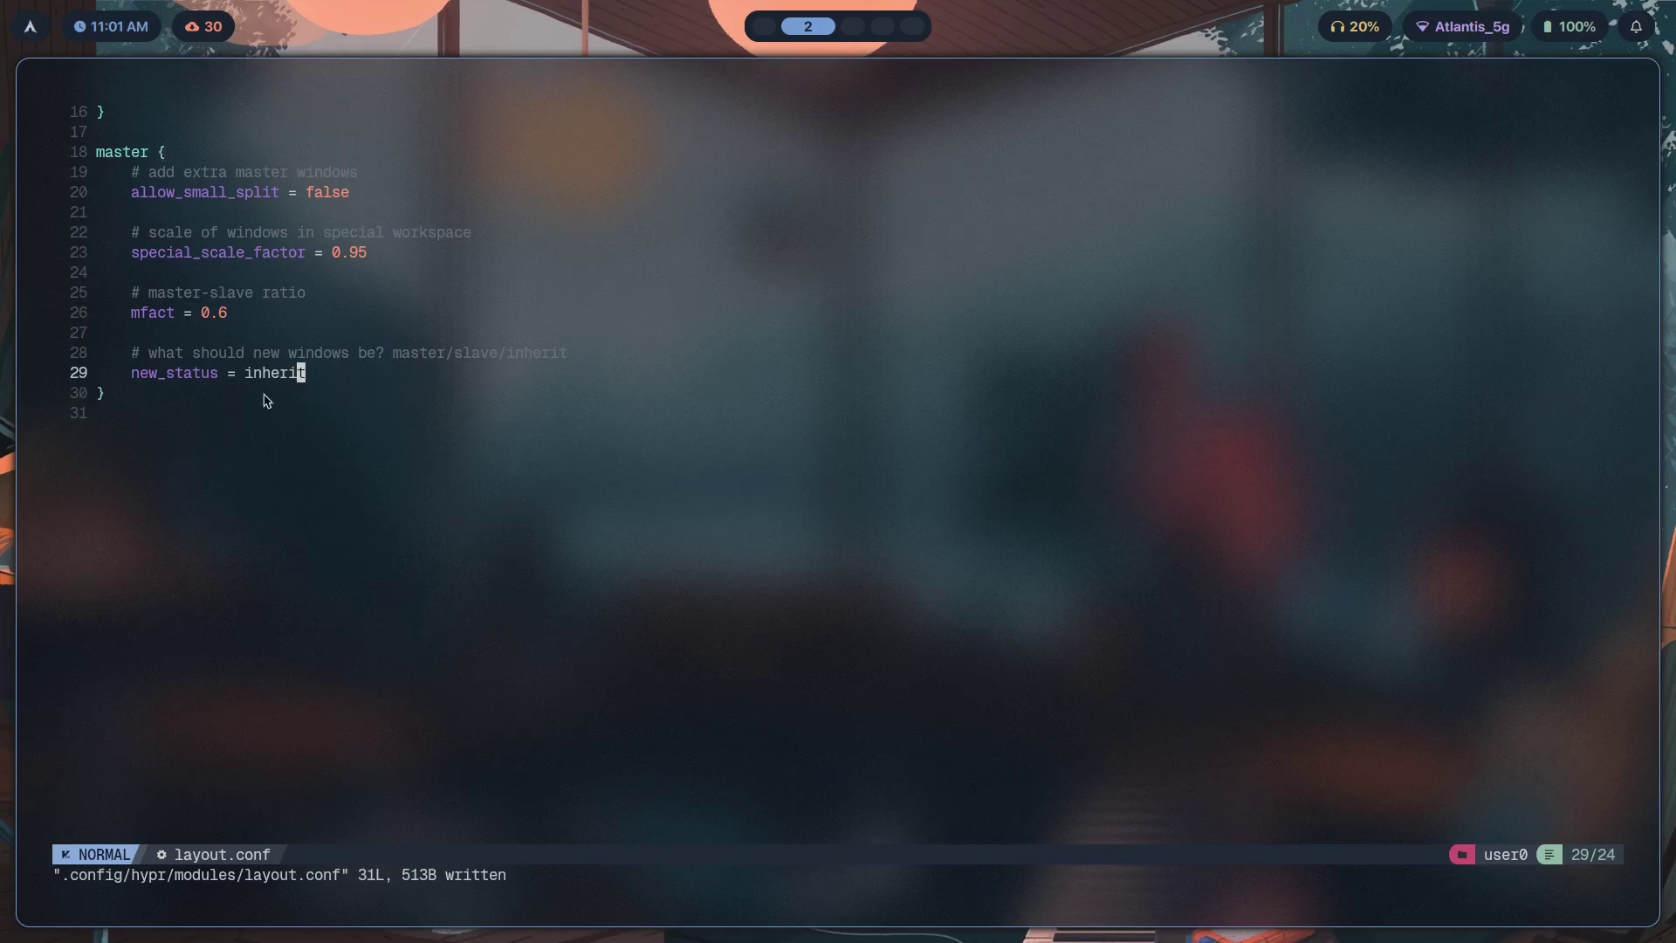
Open and close kitty terminals on workspace 3 to see how inherit tiles them, then return to workspace 2.
key("super+3")
key("super+Return")
key("super+Return")
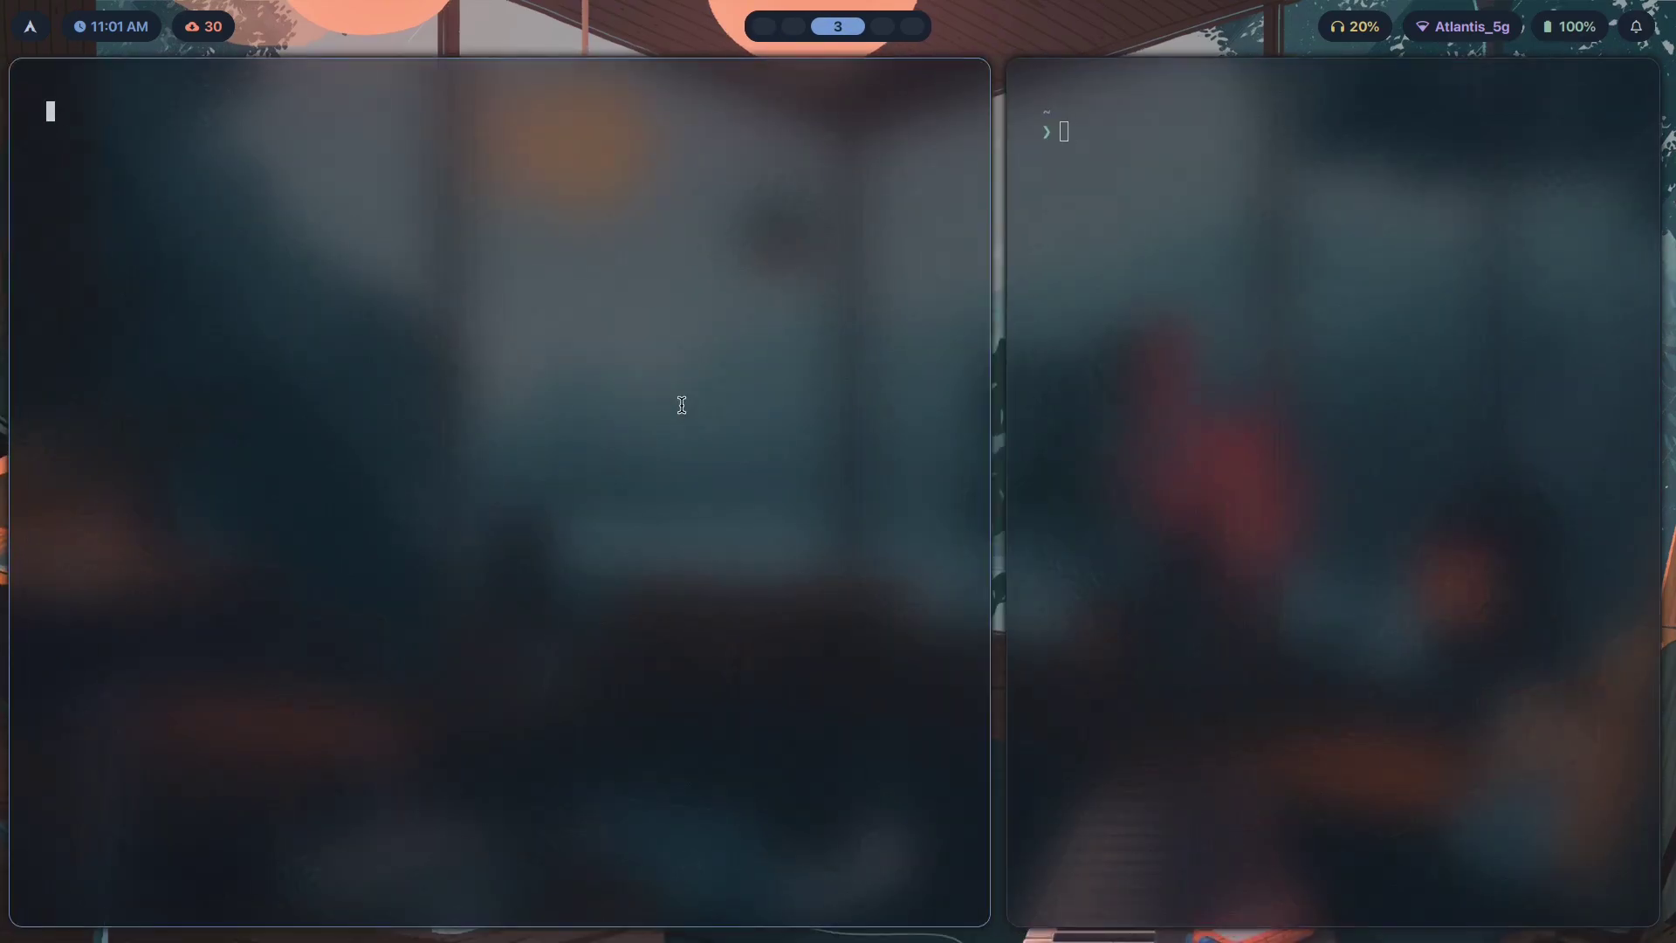
key("super+q")
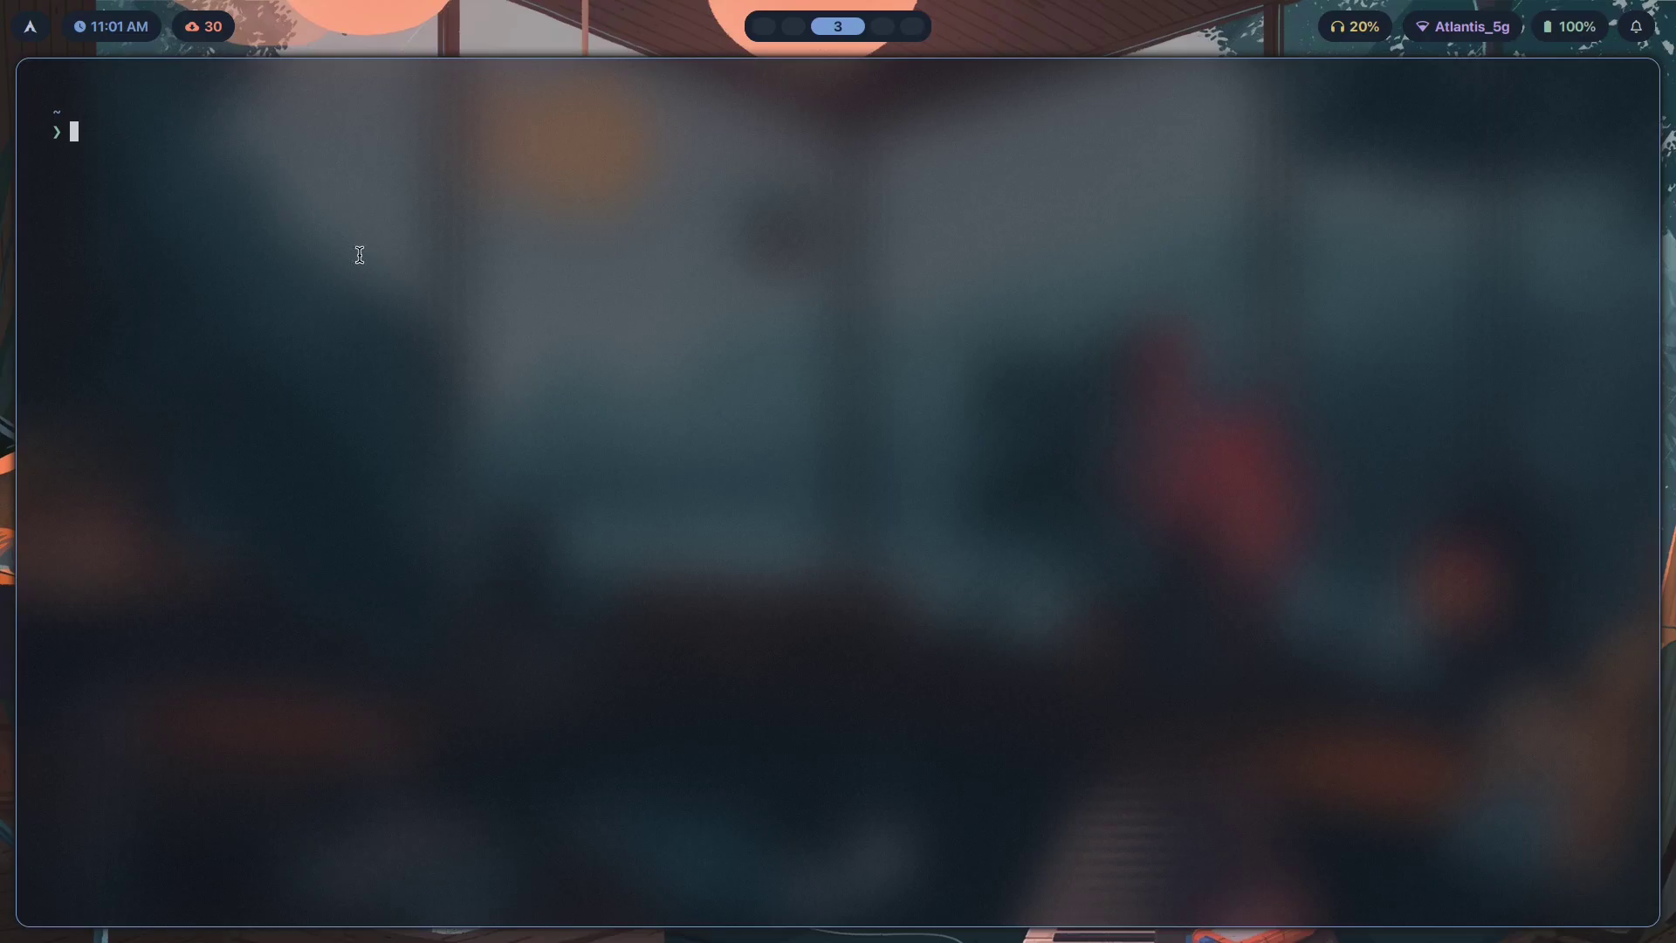
key("super+Return")
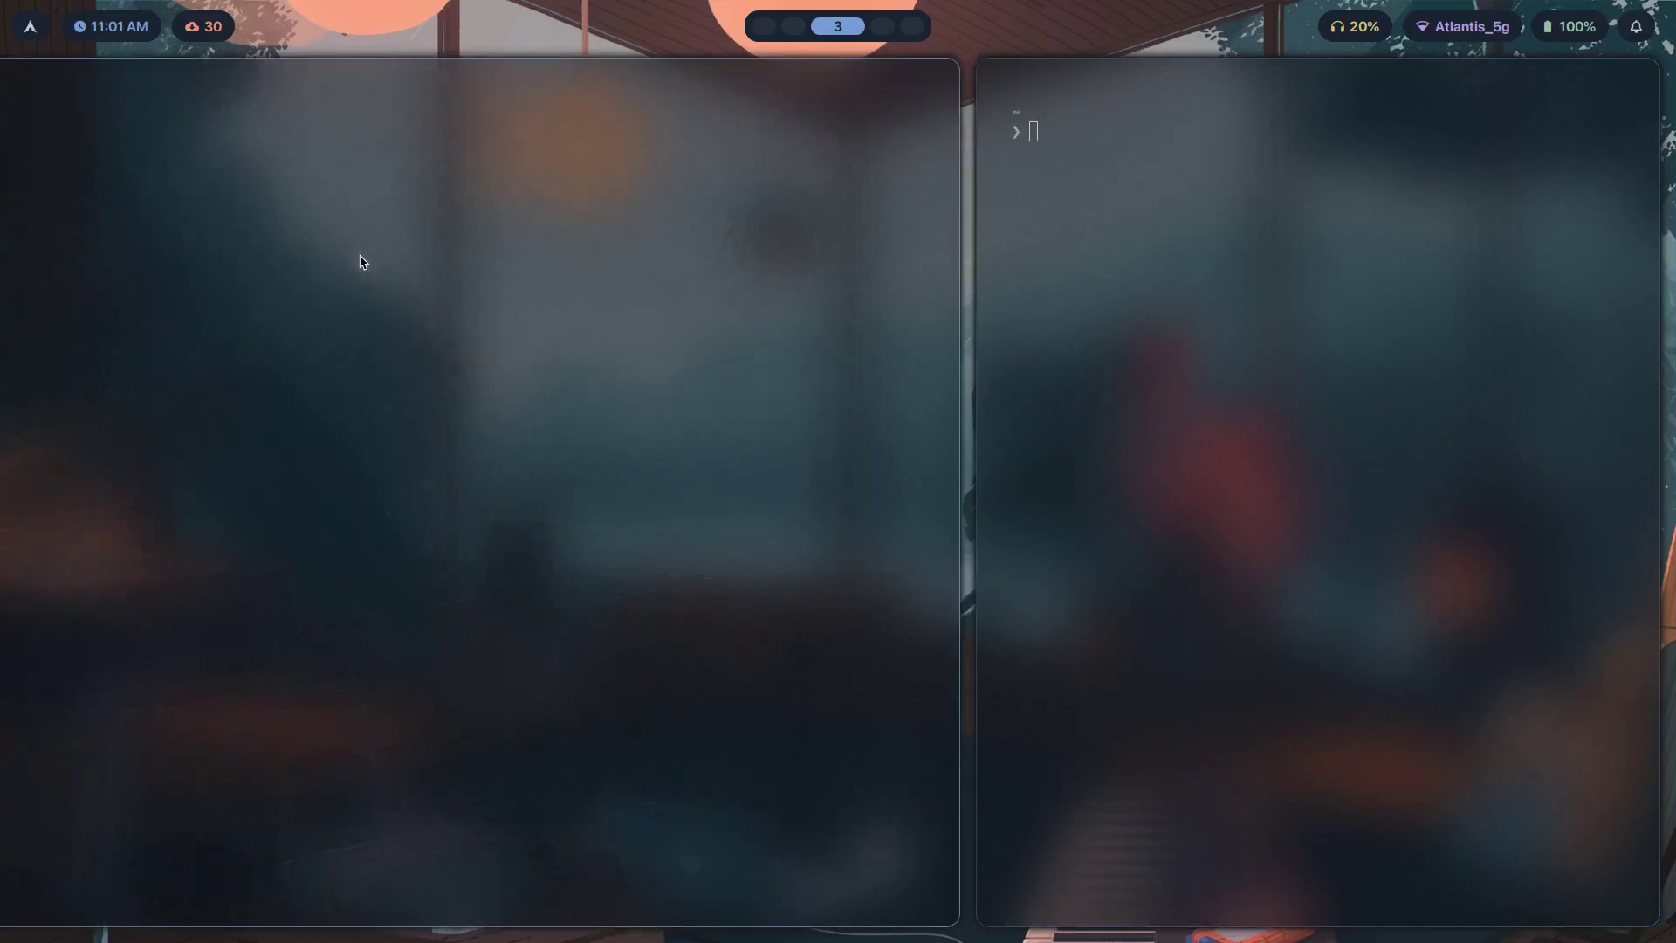
key("super+Return")
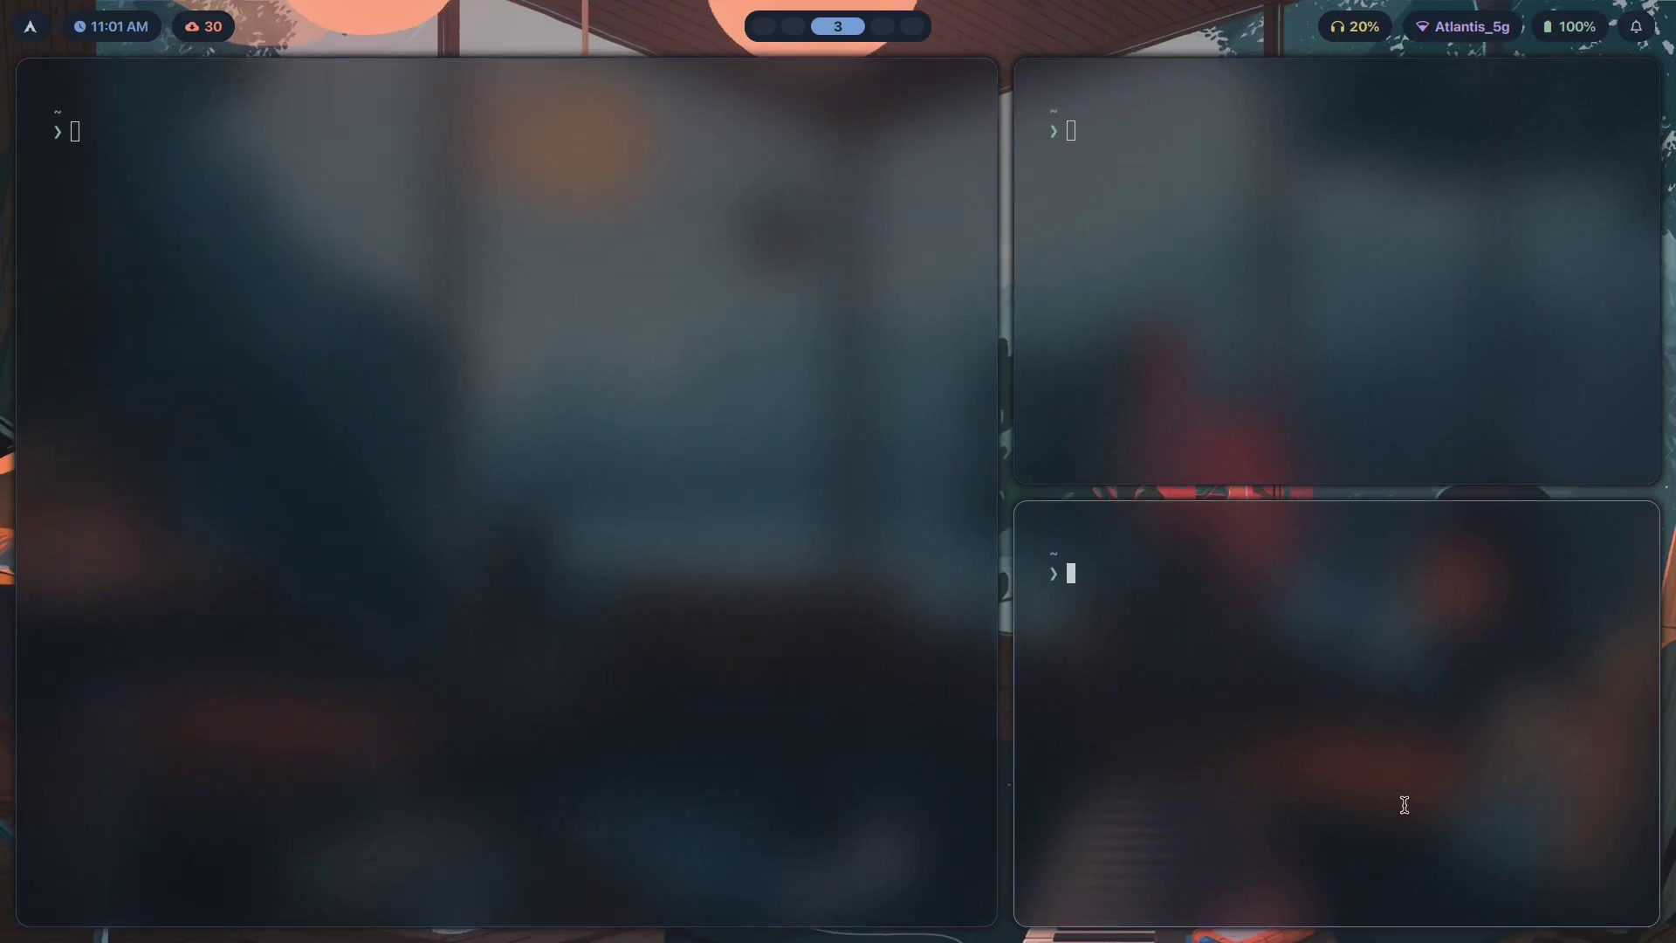
key("super+q")
key("super+q")
key("super+Return")
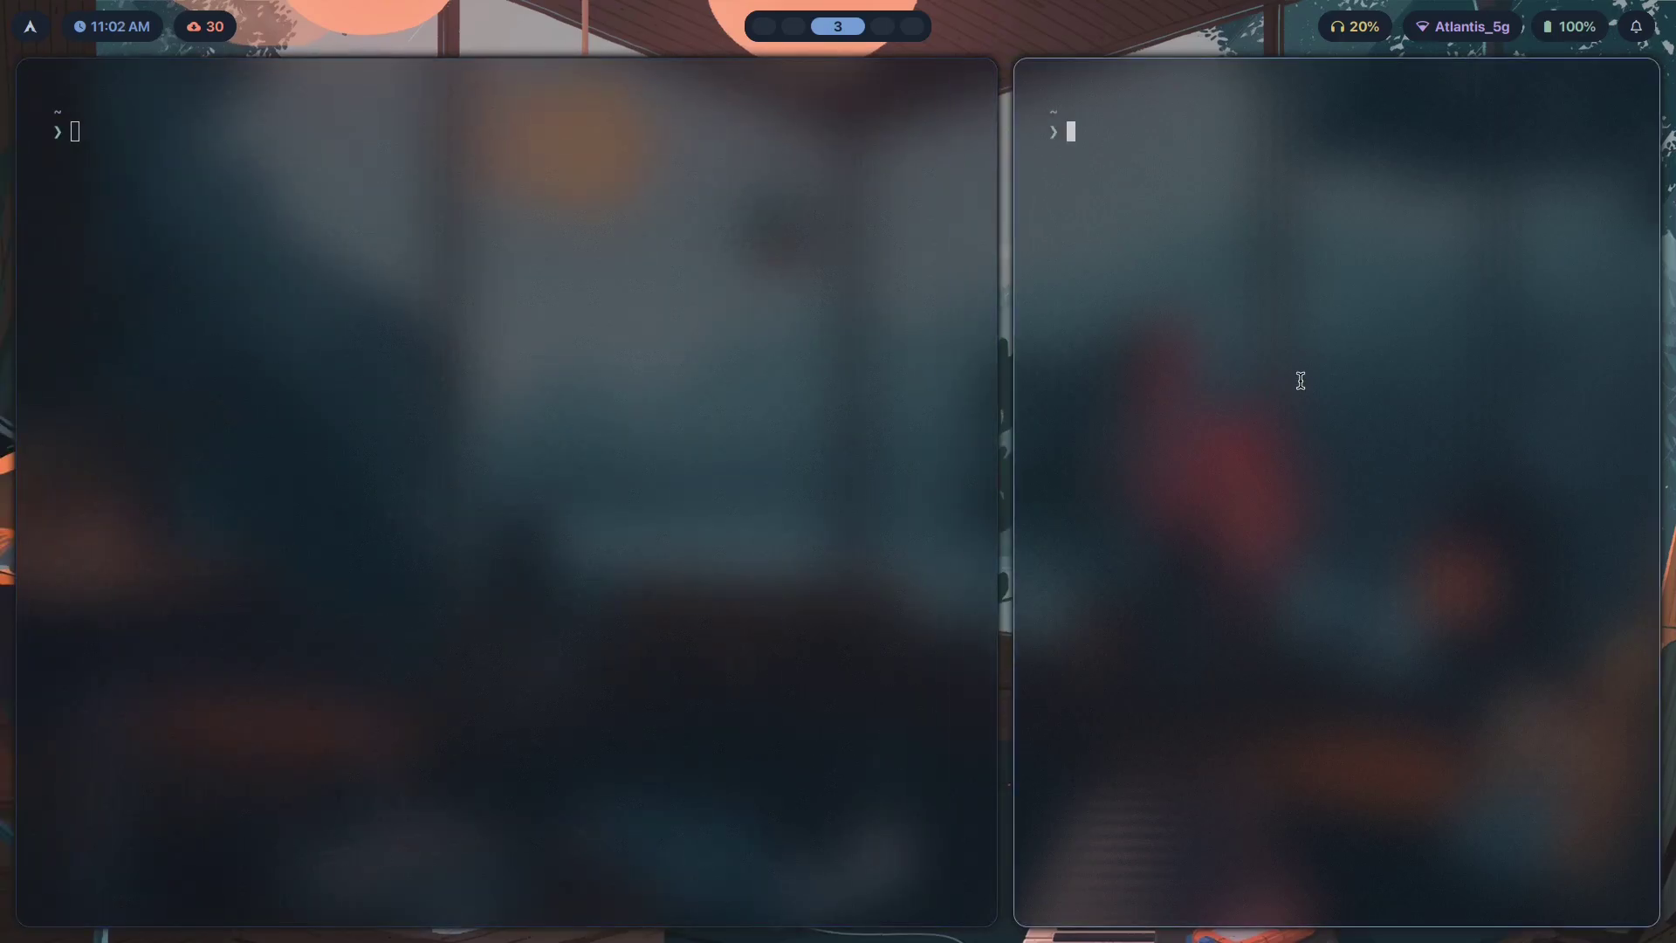
key("super+Return")
key("super+Return")
key("super+Return")
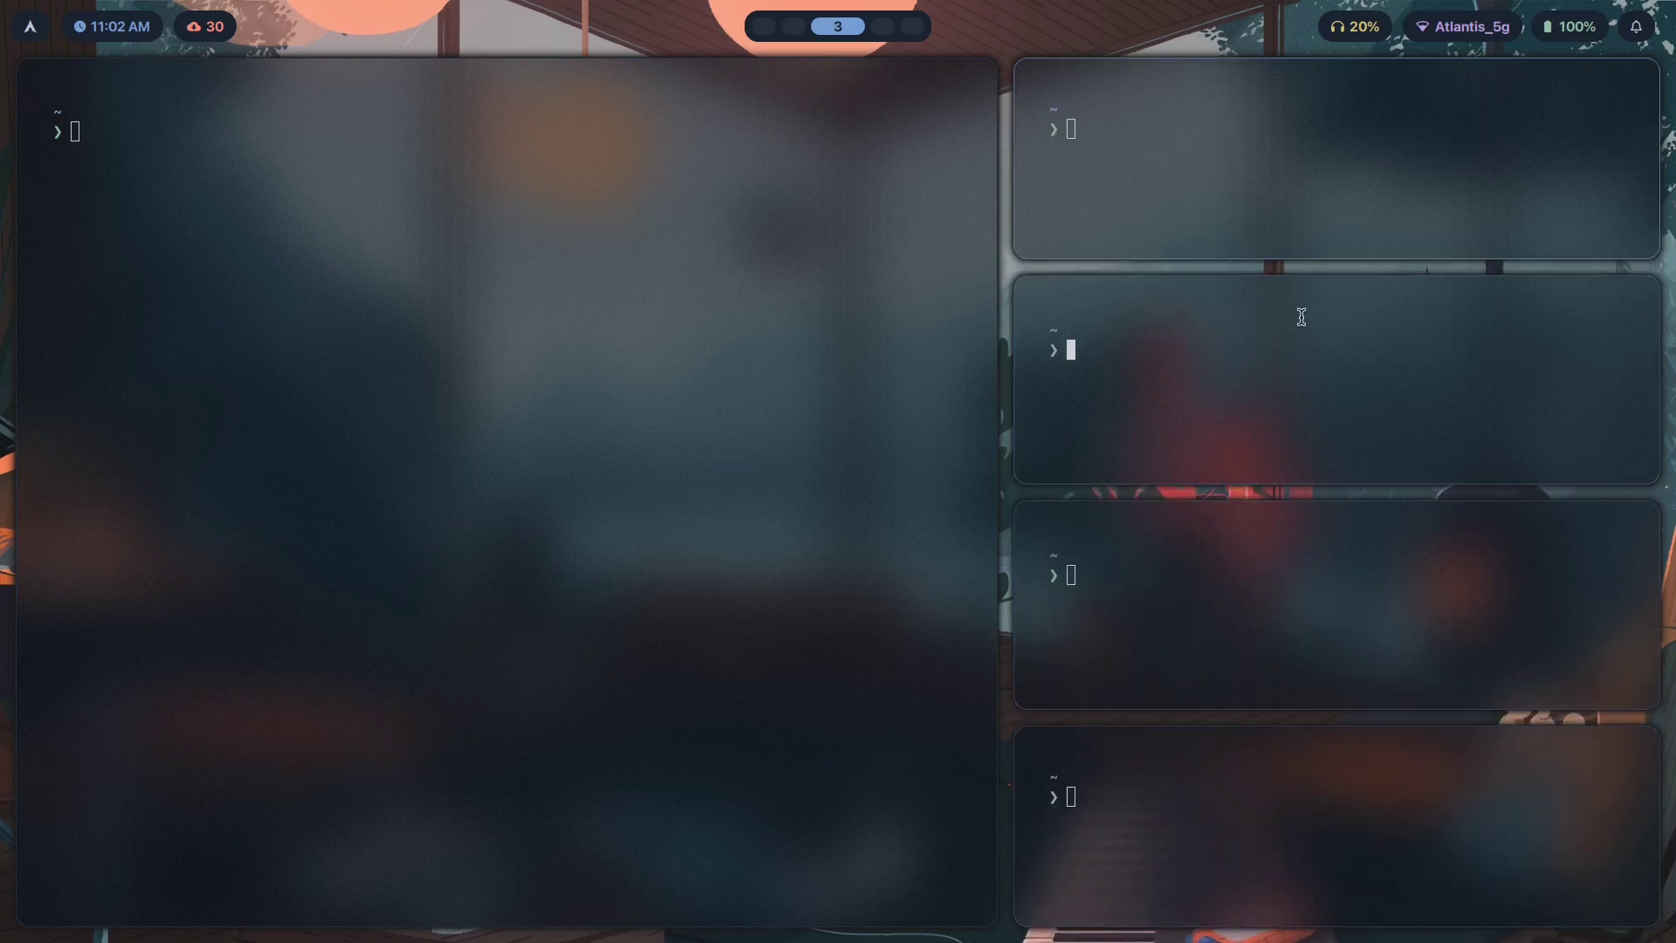
key("super+q")
key("super+q")
key("super+q")
key("super+q")
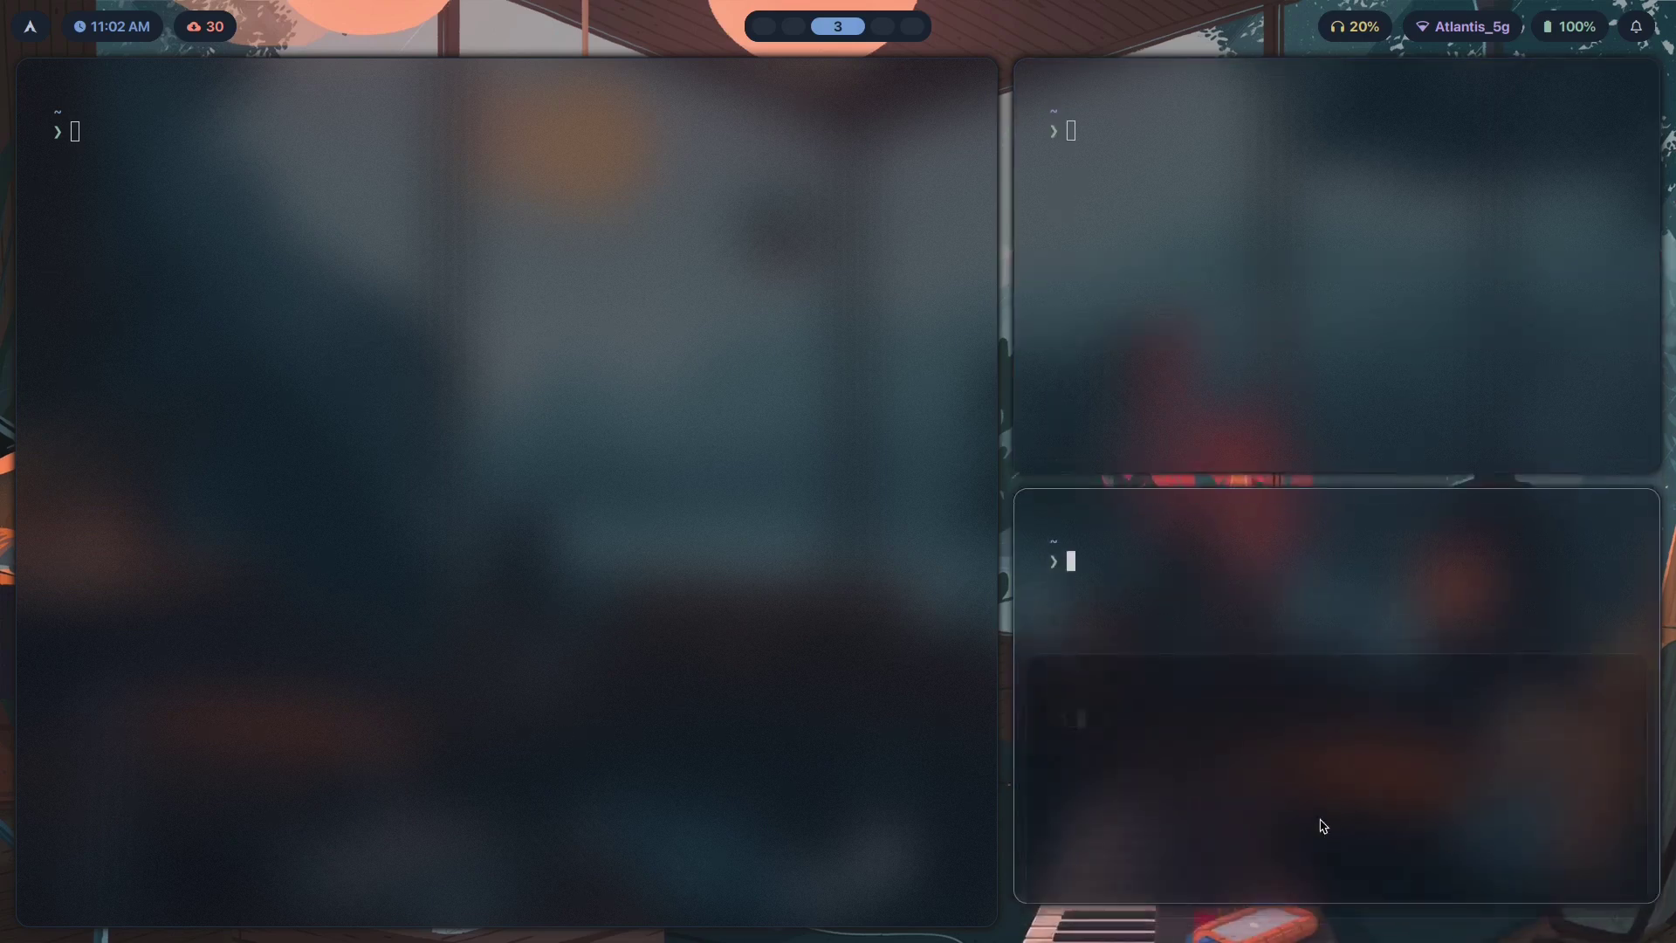
key("super+2")
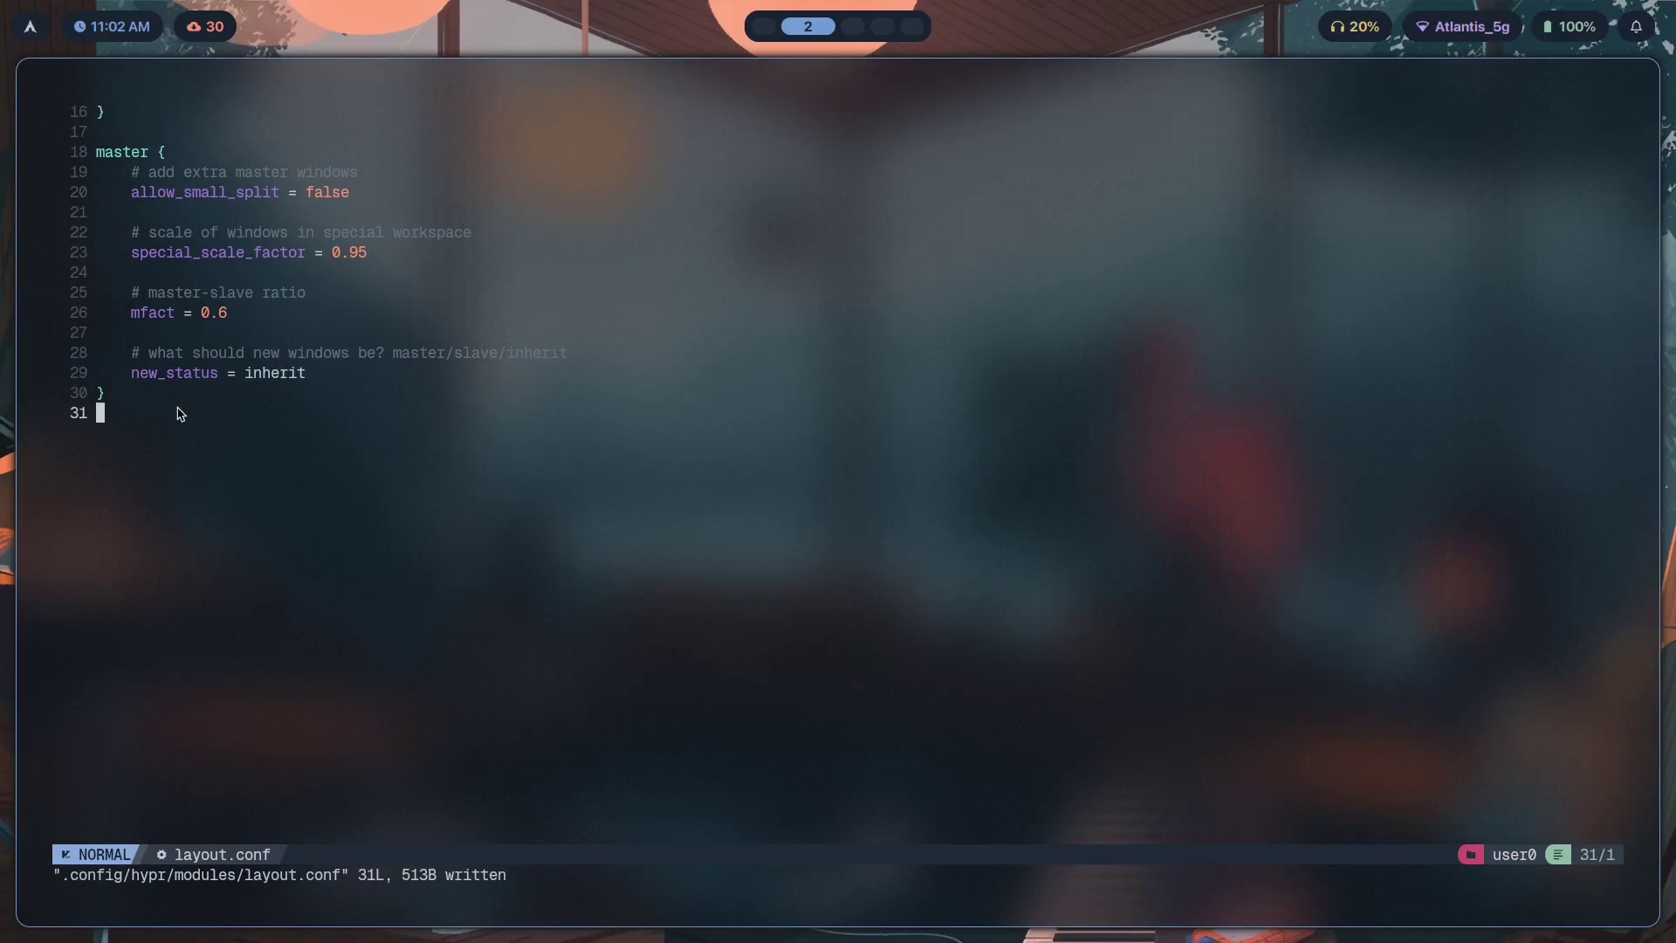
Undo the edits in layout.conf so new_status reads slave again.
left_click(275, 374)
left_click(314, 374)
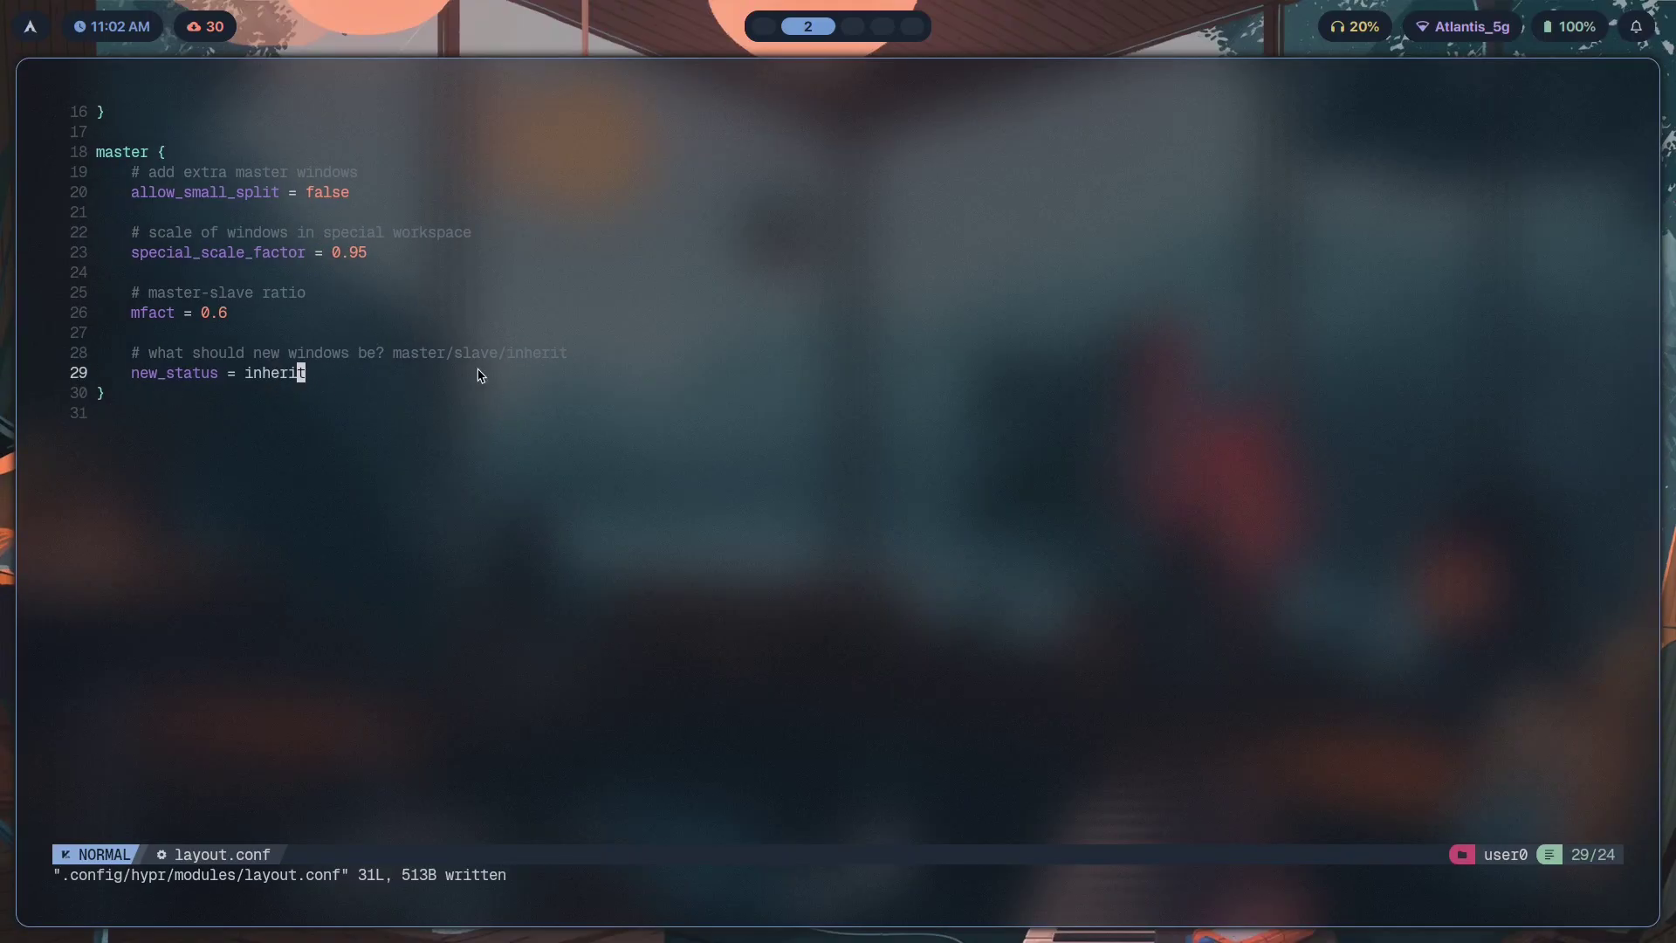
key("super+3")
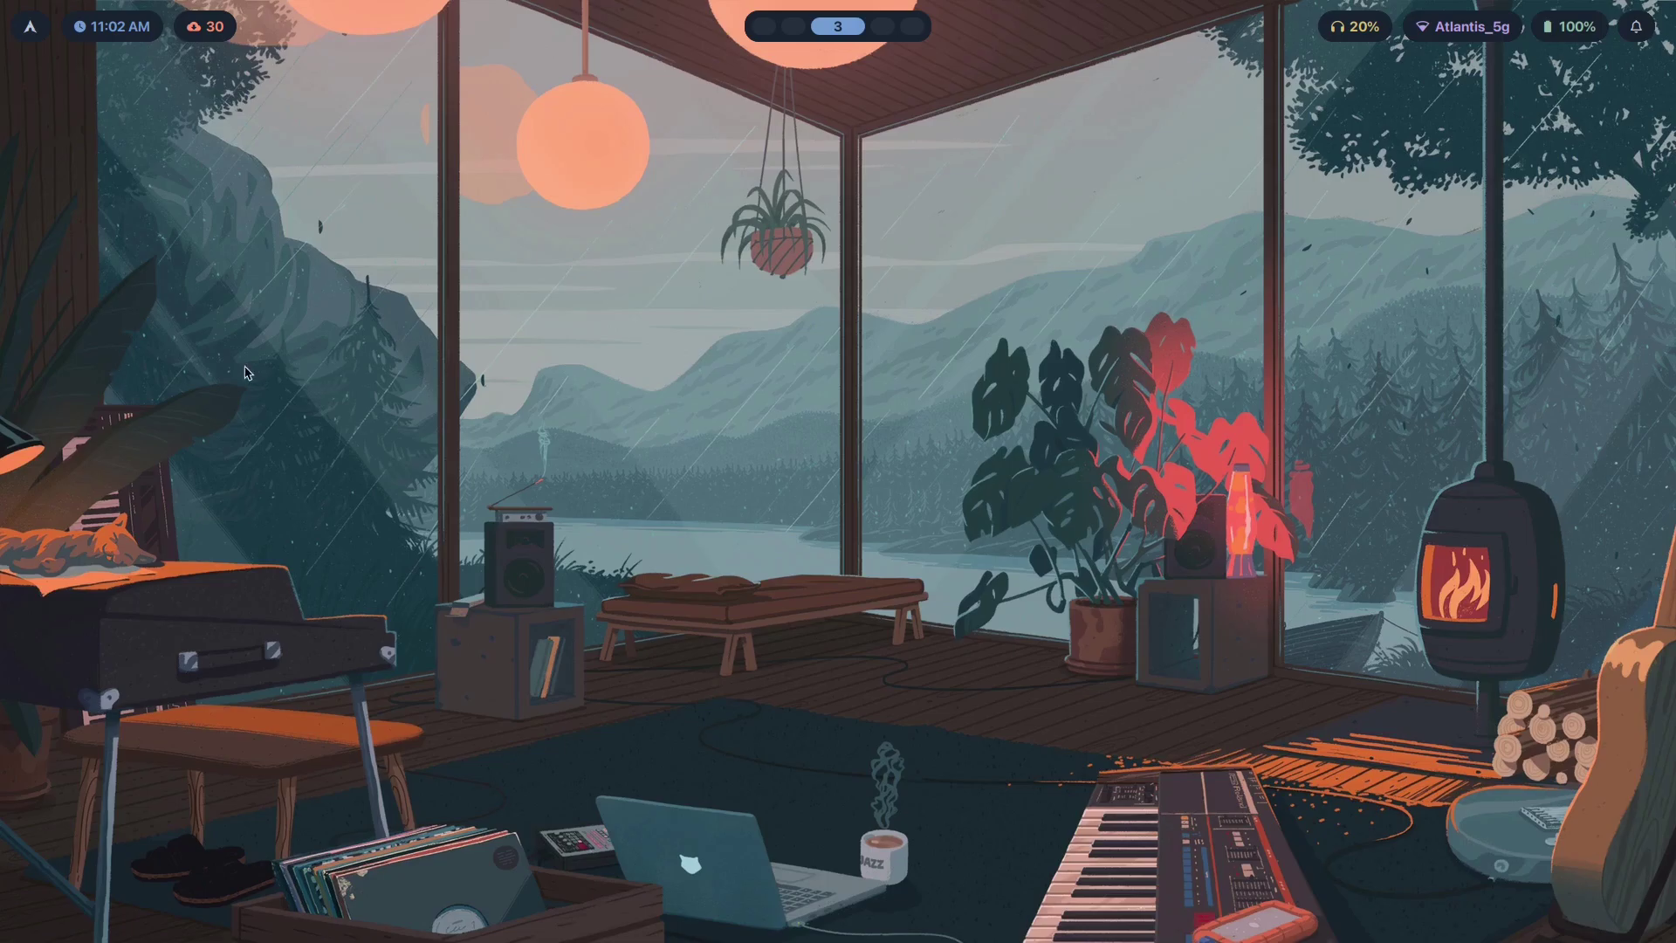
key("super+2")
key("u")
key("u")
key("u")
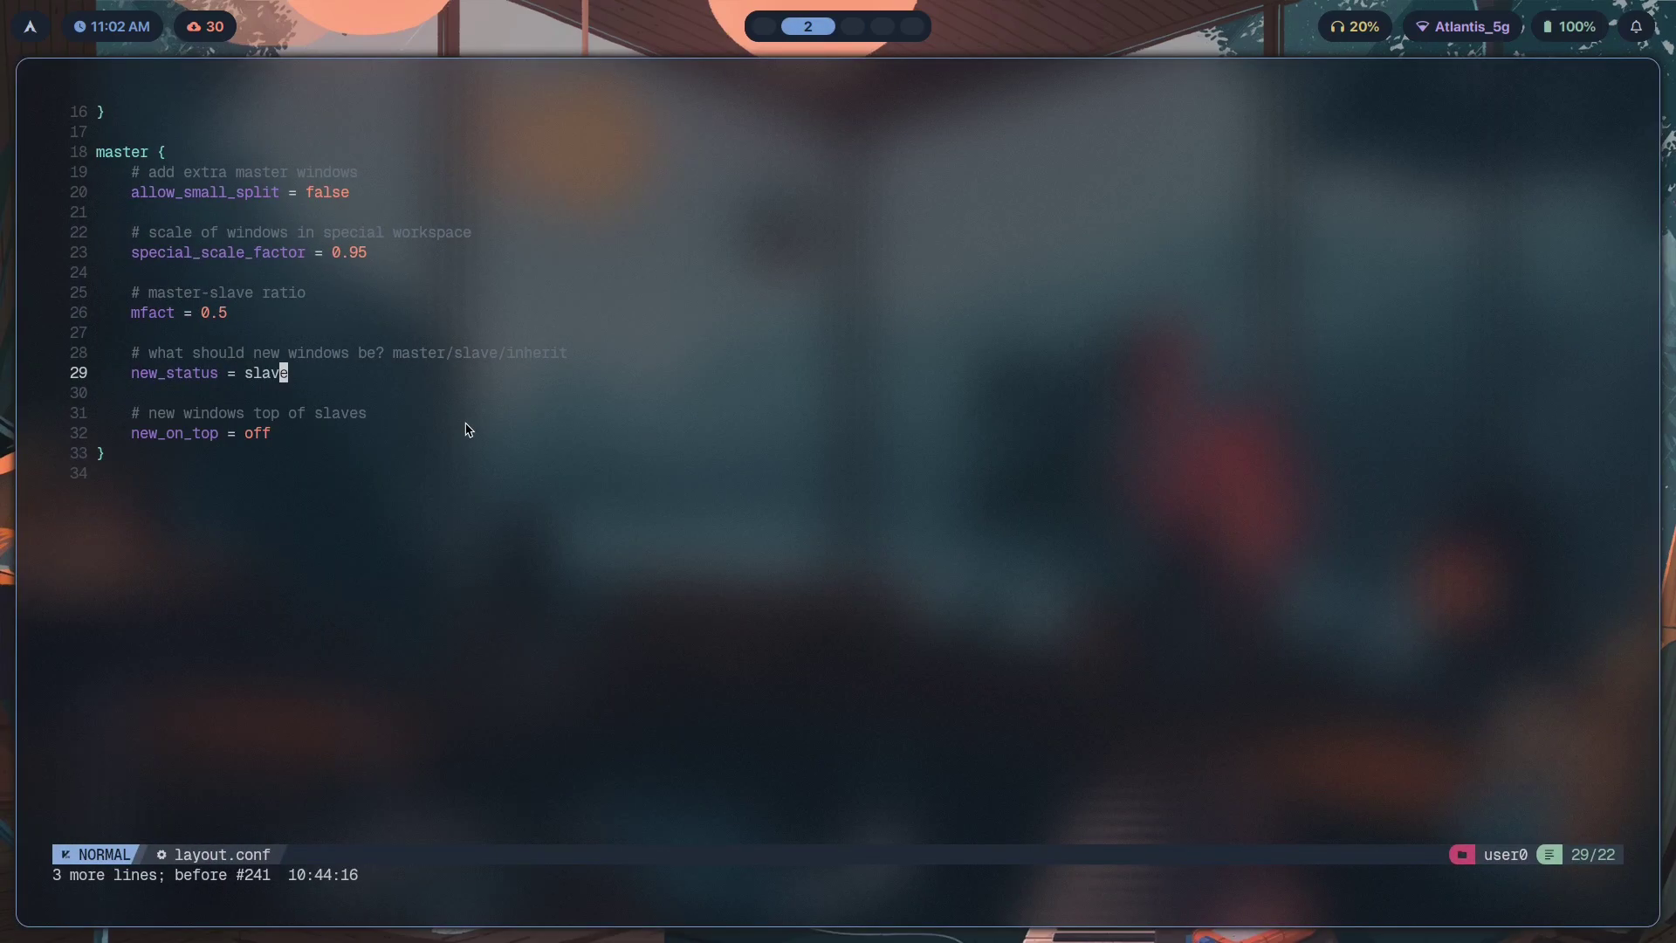
Change new_on_top to on and save layout.conf.
left_click(210, 459)
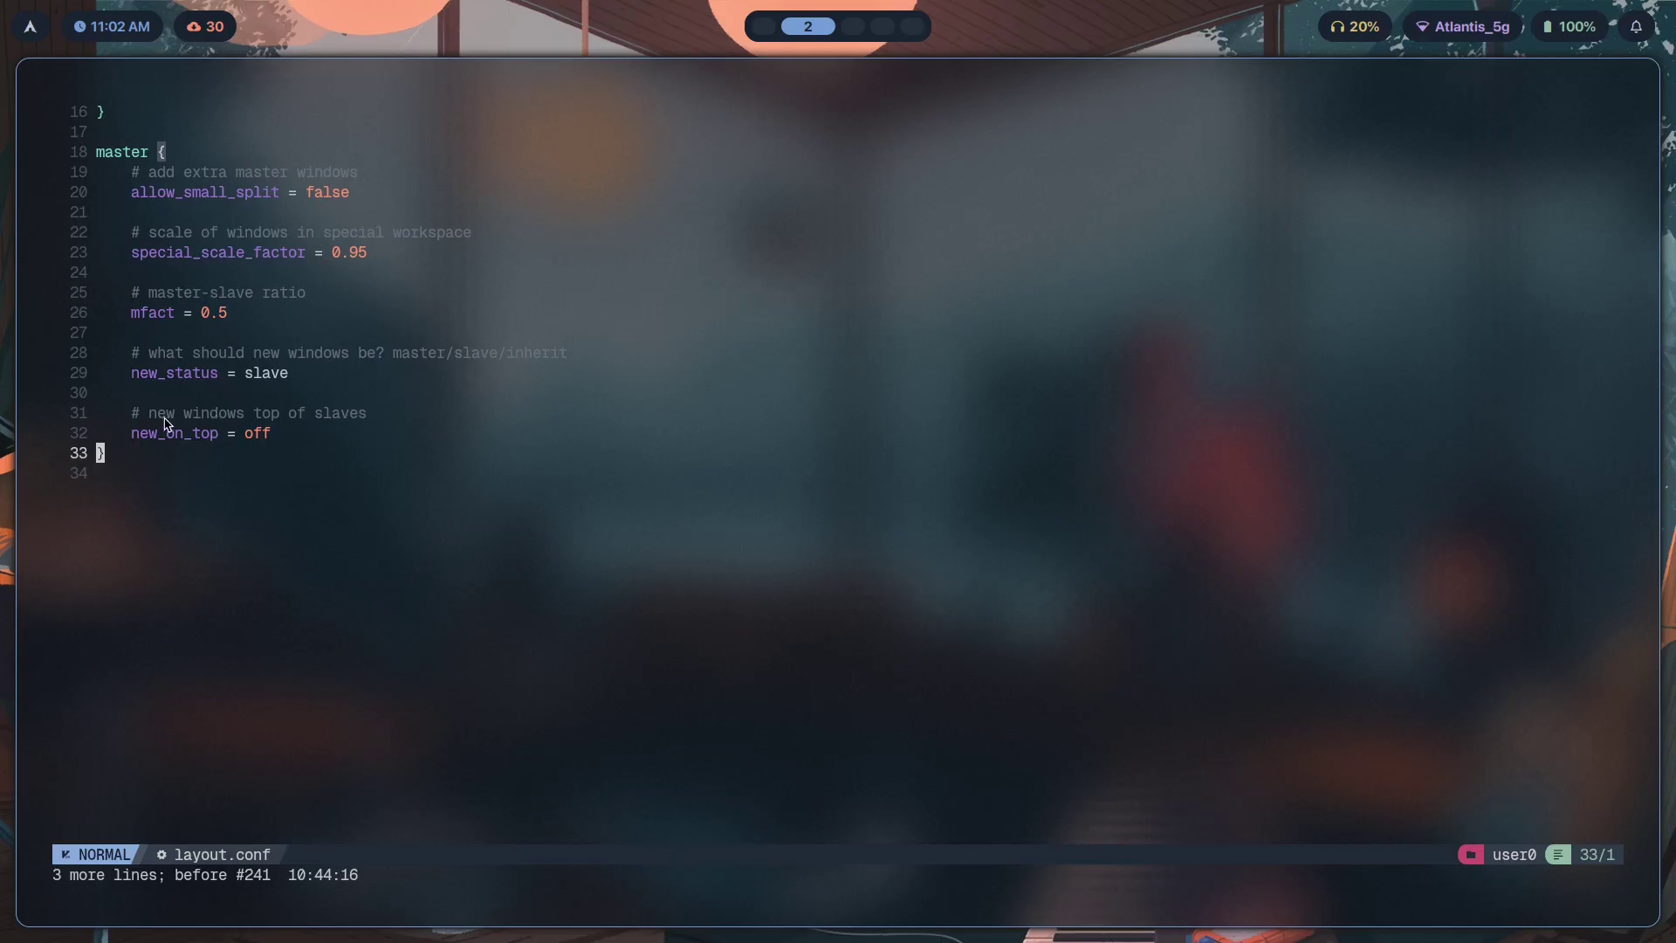
left_click(325, 441)
type("ciwon")
key("Escape")
type("j:w")
key("Return")
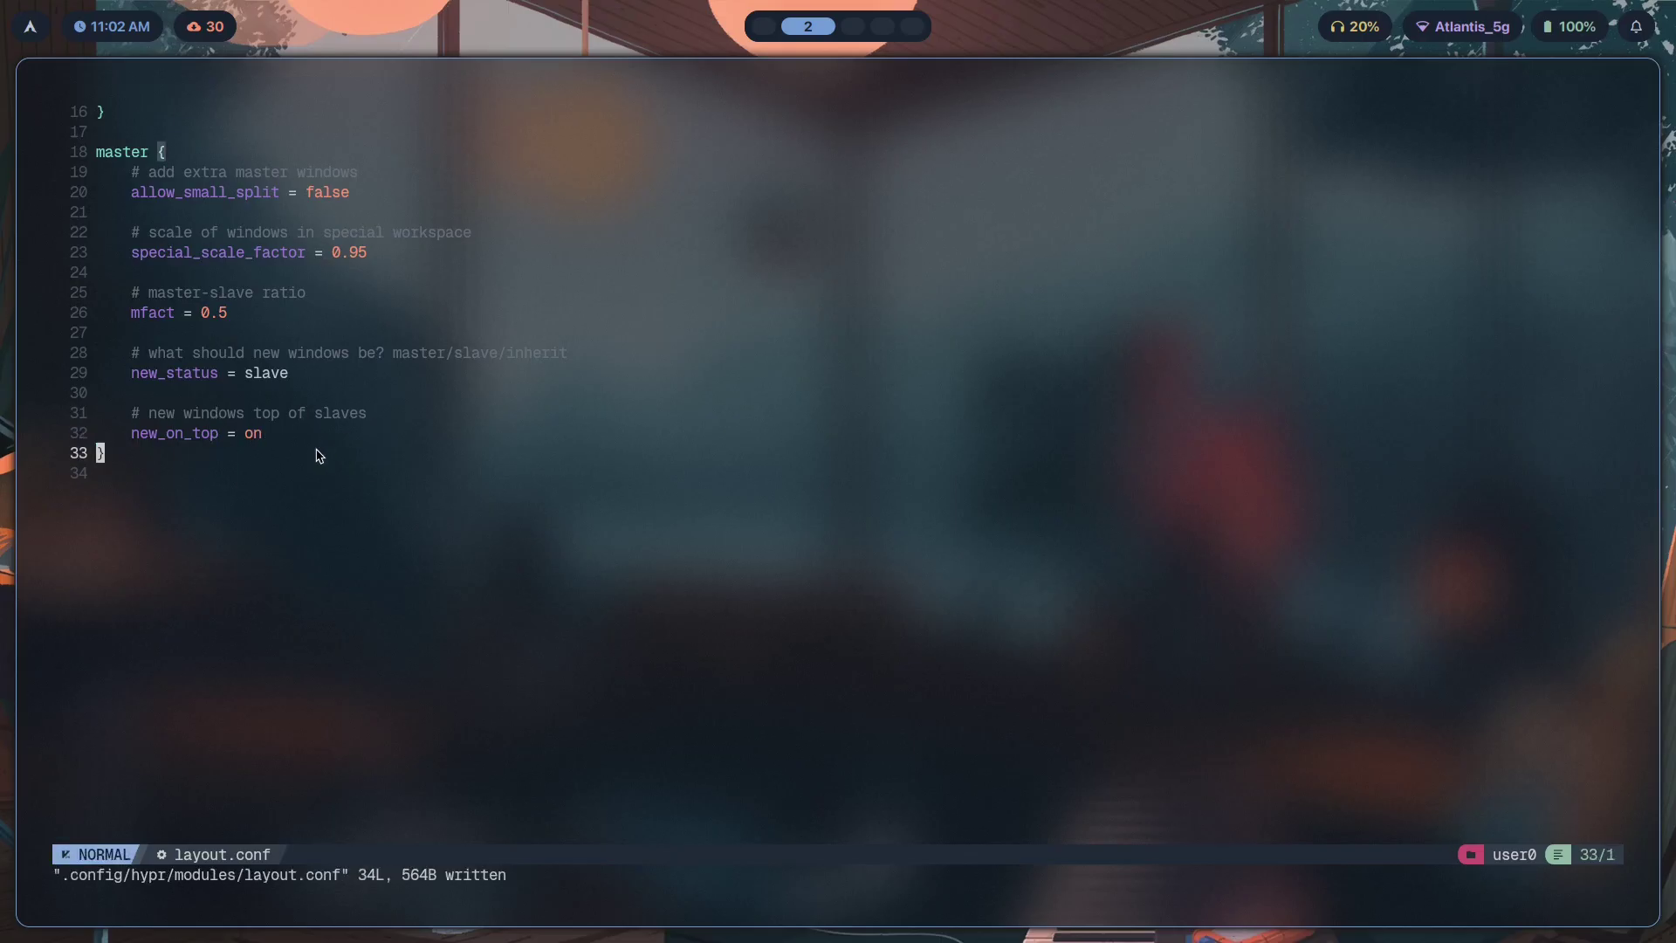
Open two side-by-side test terminals on workspace 3.
key("super+3")
key("super+Return")
key("super+Return")
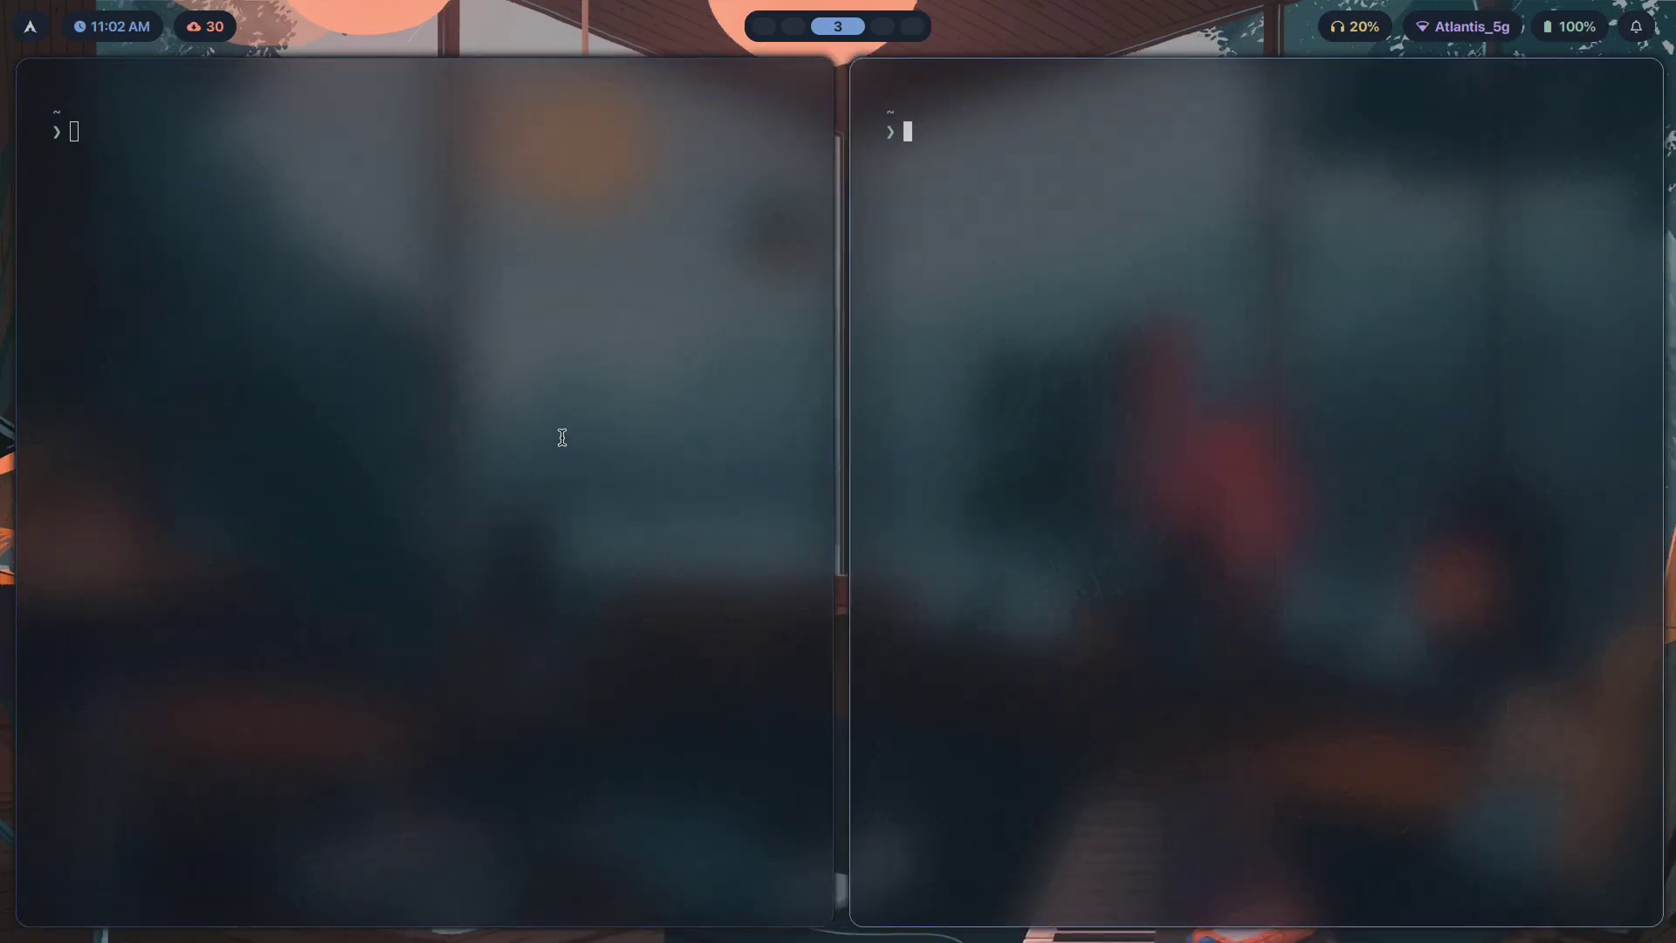
key("super+Return")
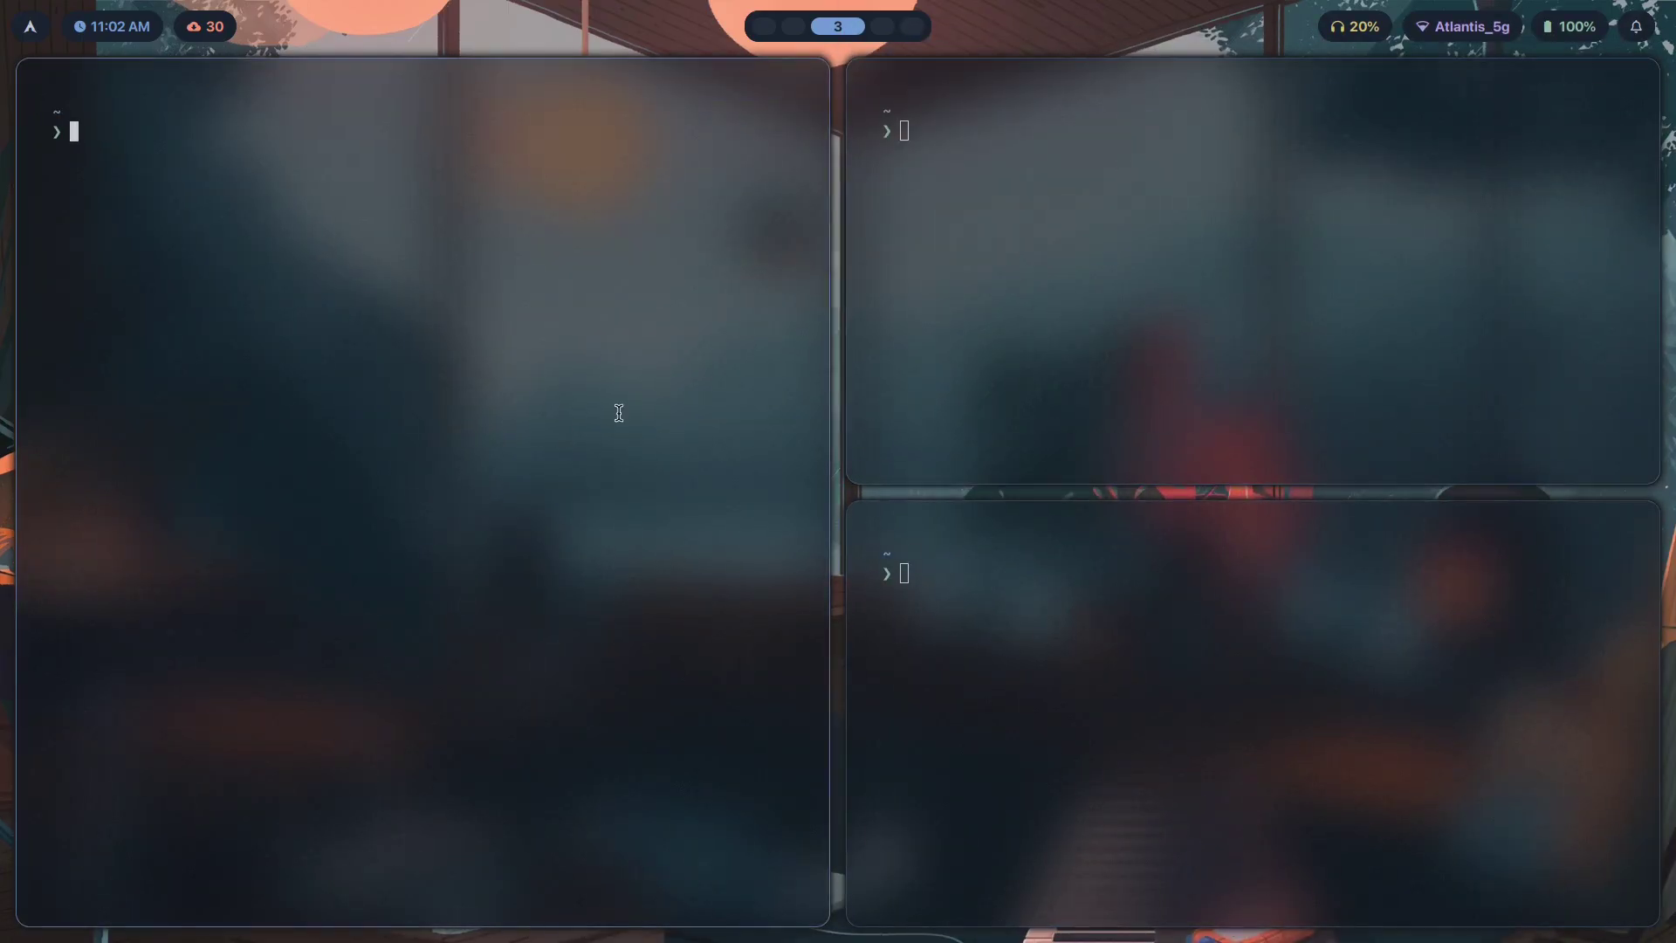
Add two more terminals to the right stack, close them, and return to workspace 2.
key("super+Return")
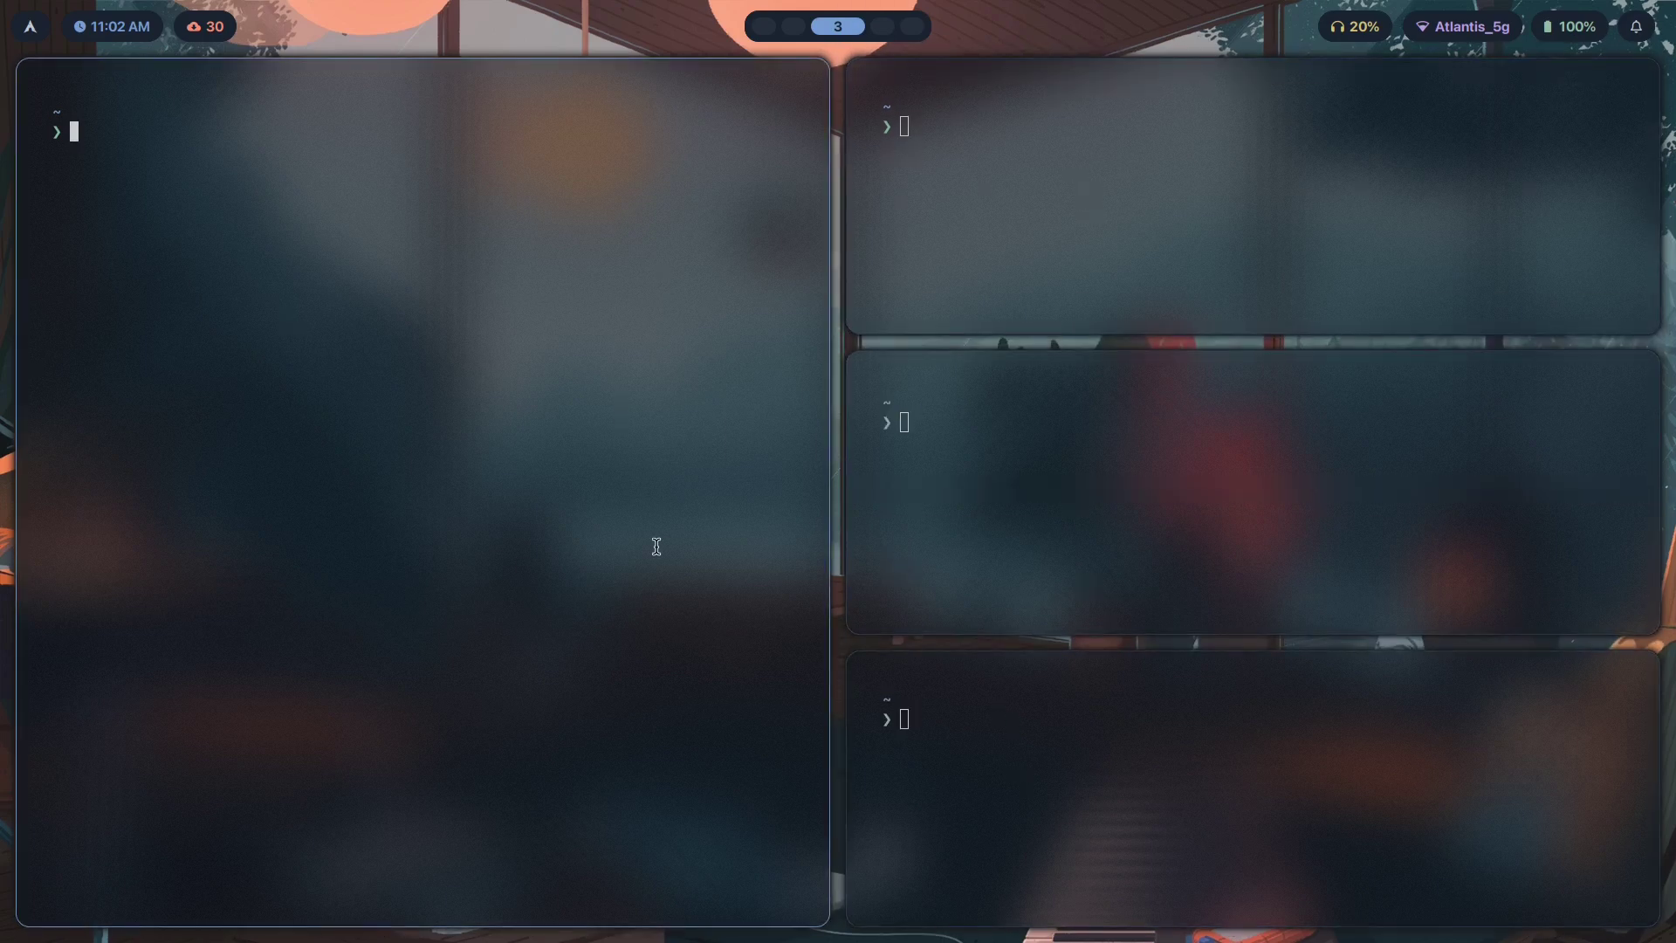
key("super+Return")
key("super+Return")
key("super+q")
key("super+q")
key("super+q")
key("super+q")
key("super+q")
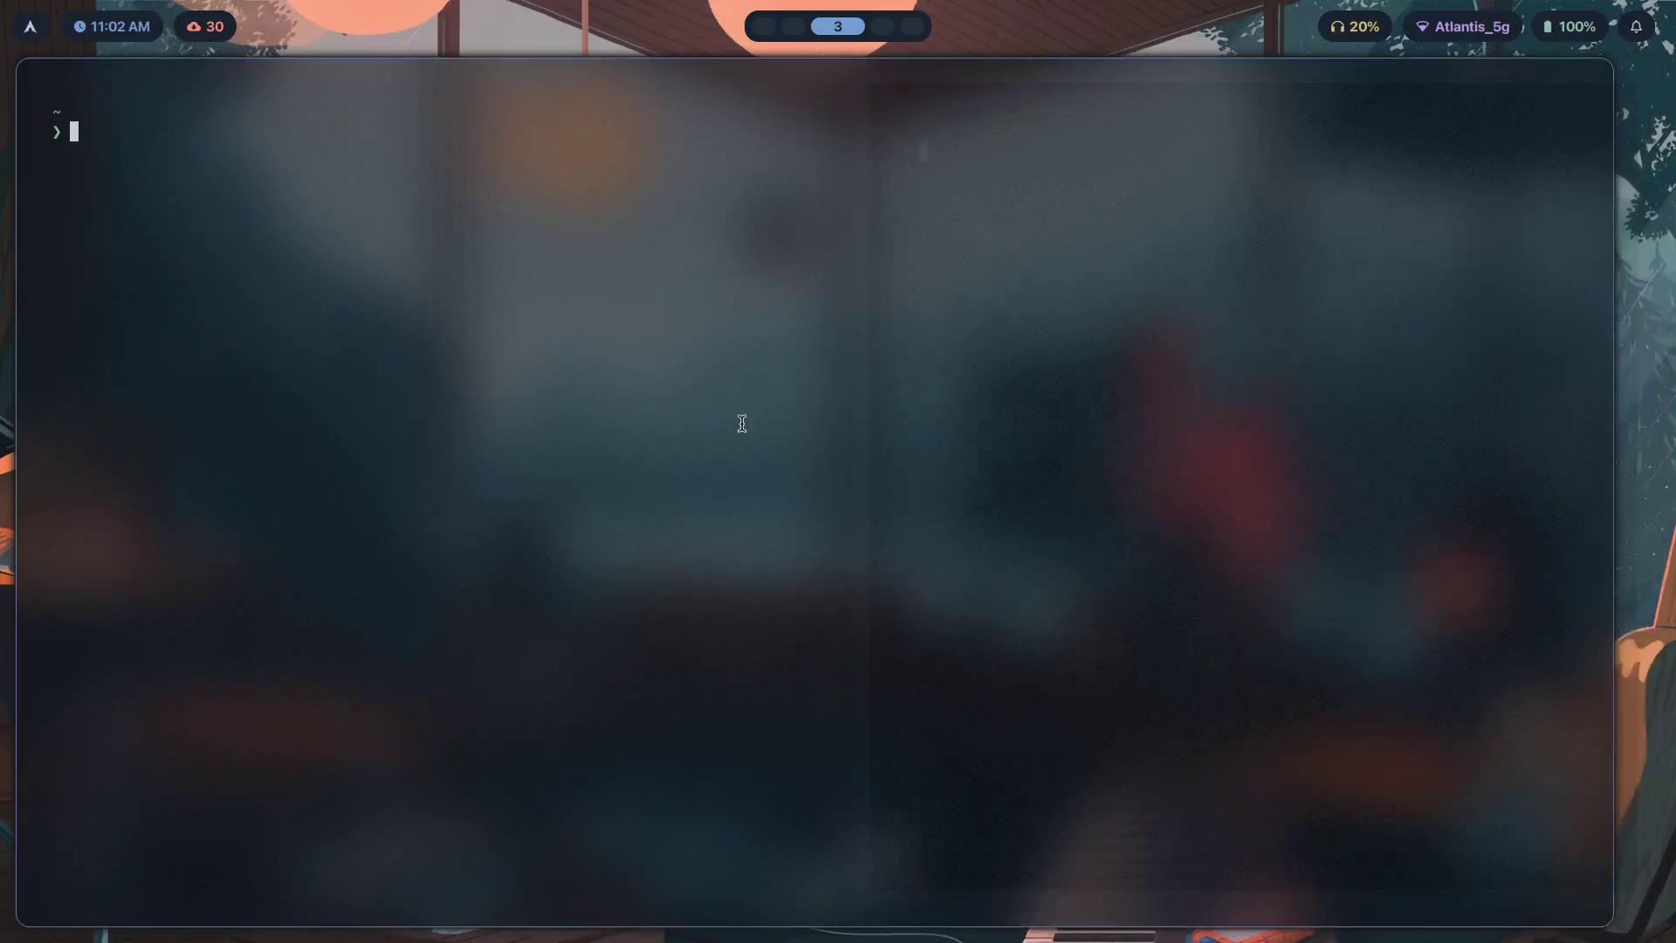
key("super+2")
Undo back to new_on_active = before and save layout.conf.
key("u")
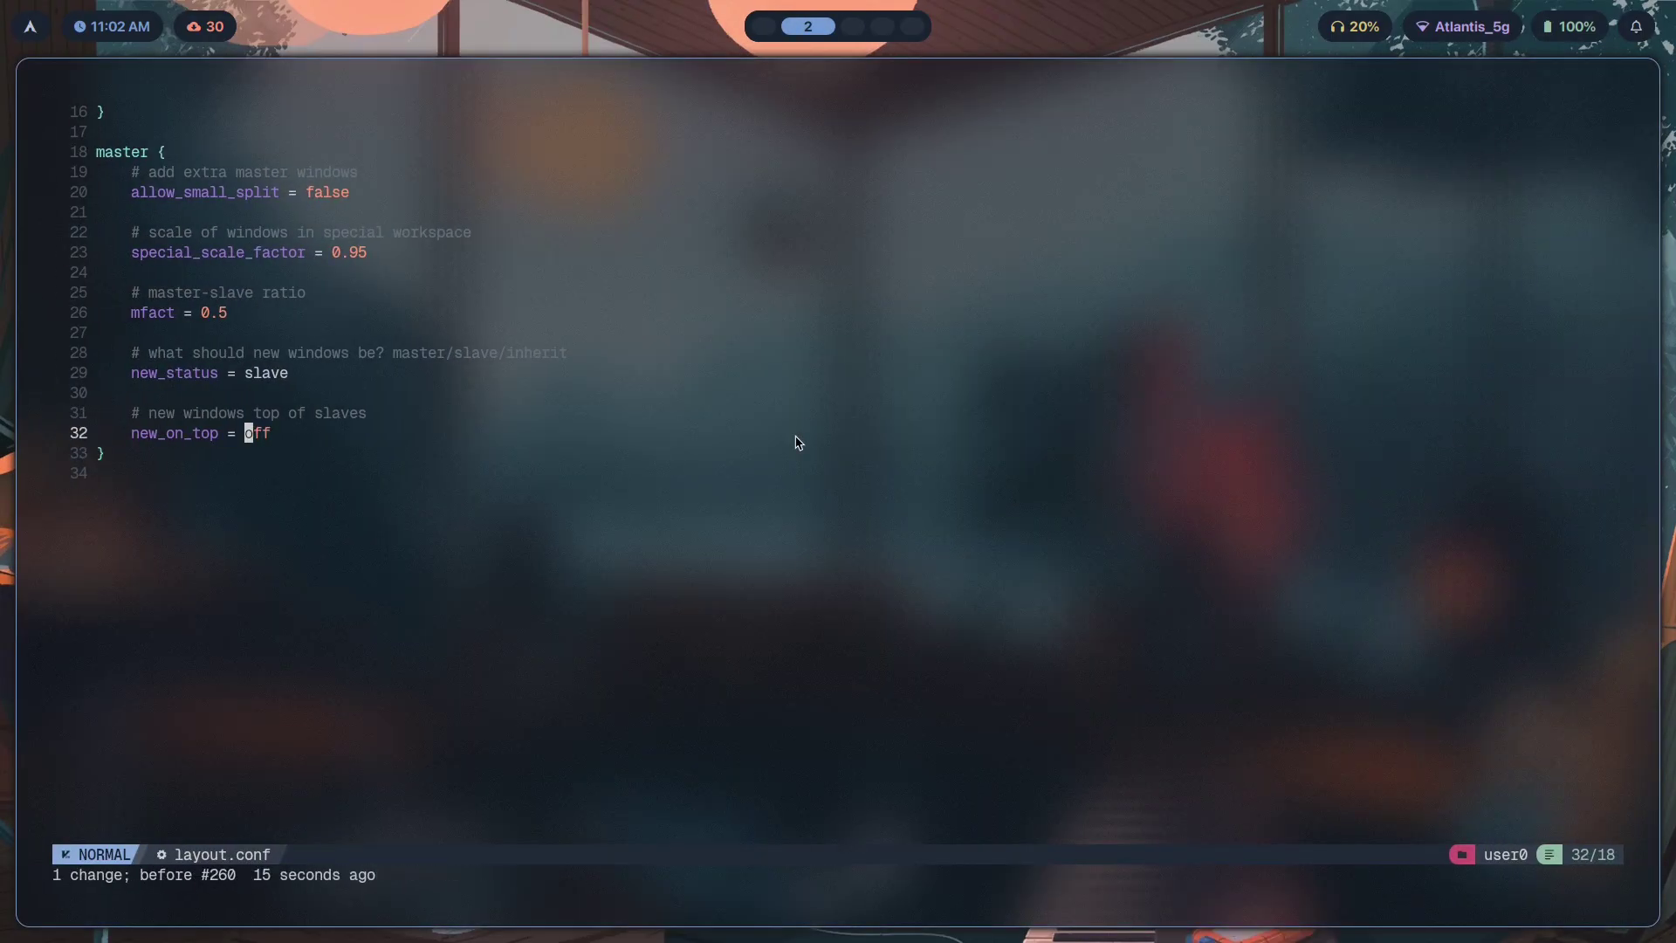
key("u")
left_click(322, 575)
left_click(323, 513)
left_click(407, 497)
left_click(437, 533)
type(":w")
key("Return")
Label terminals window1–window3, then open window4 above the focused window3 on workspace 3.
key("super+3")
key("super+Return")
key("super+Return")
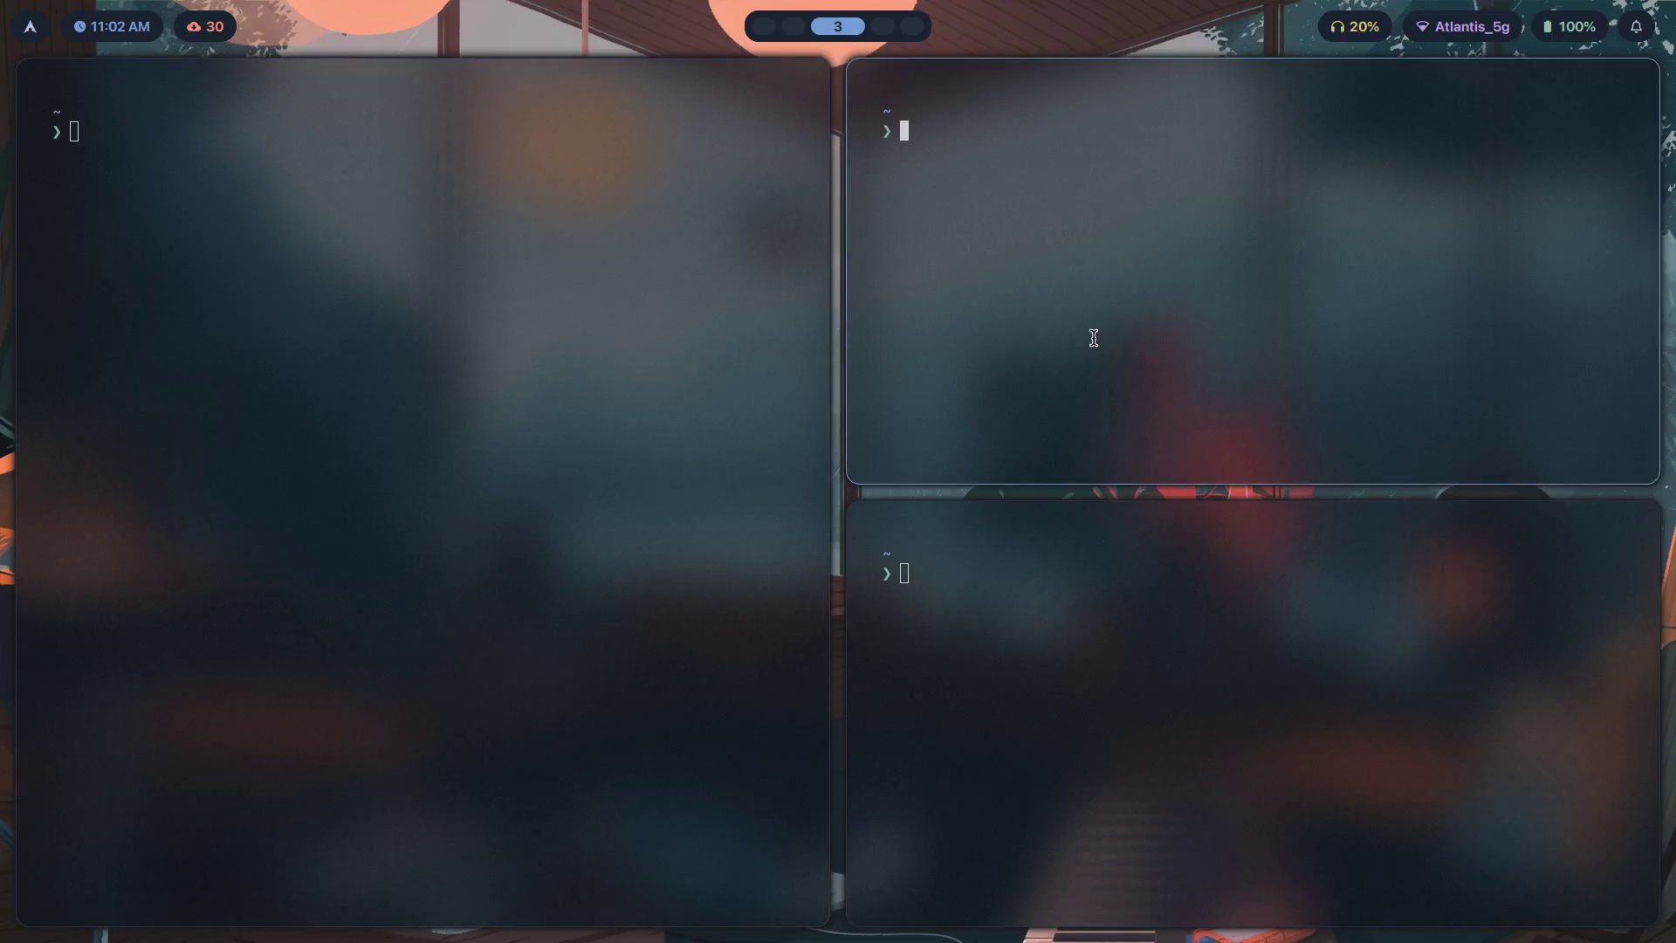
type("window1")
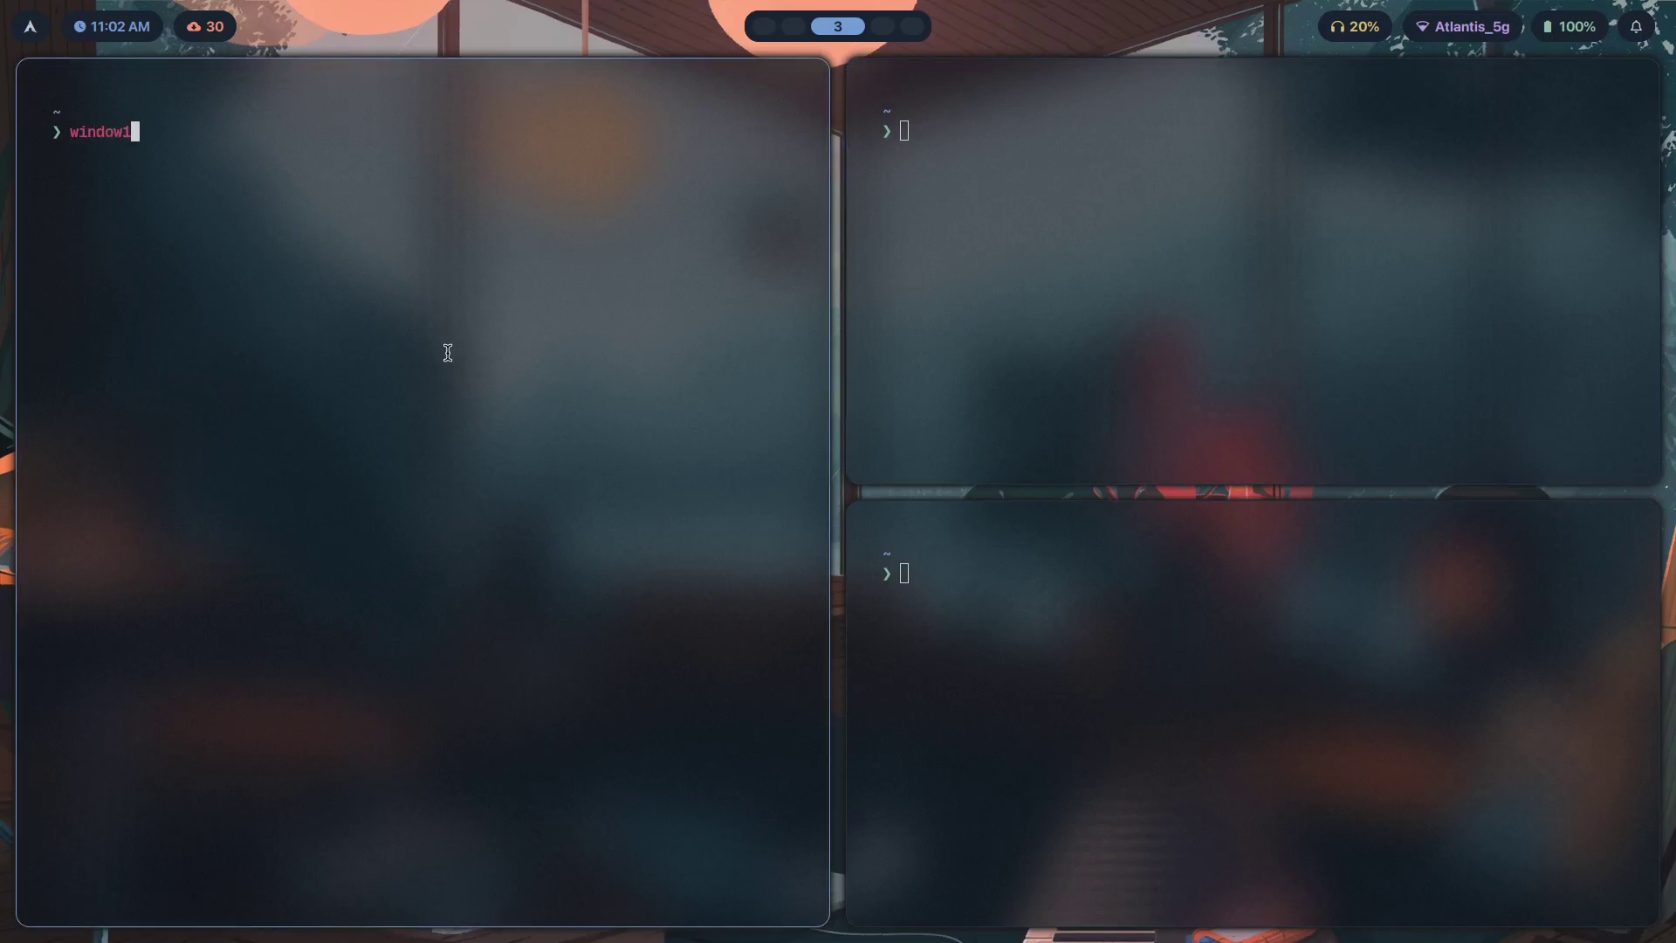
type("window")
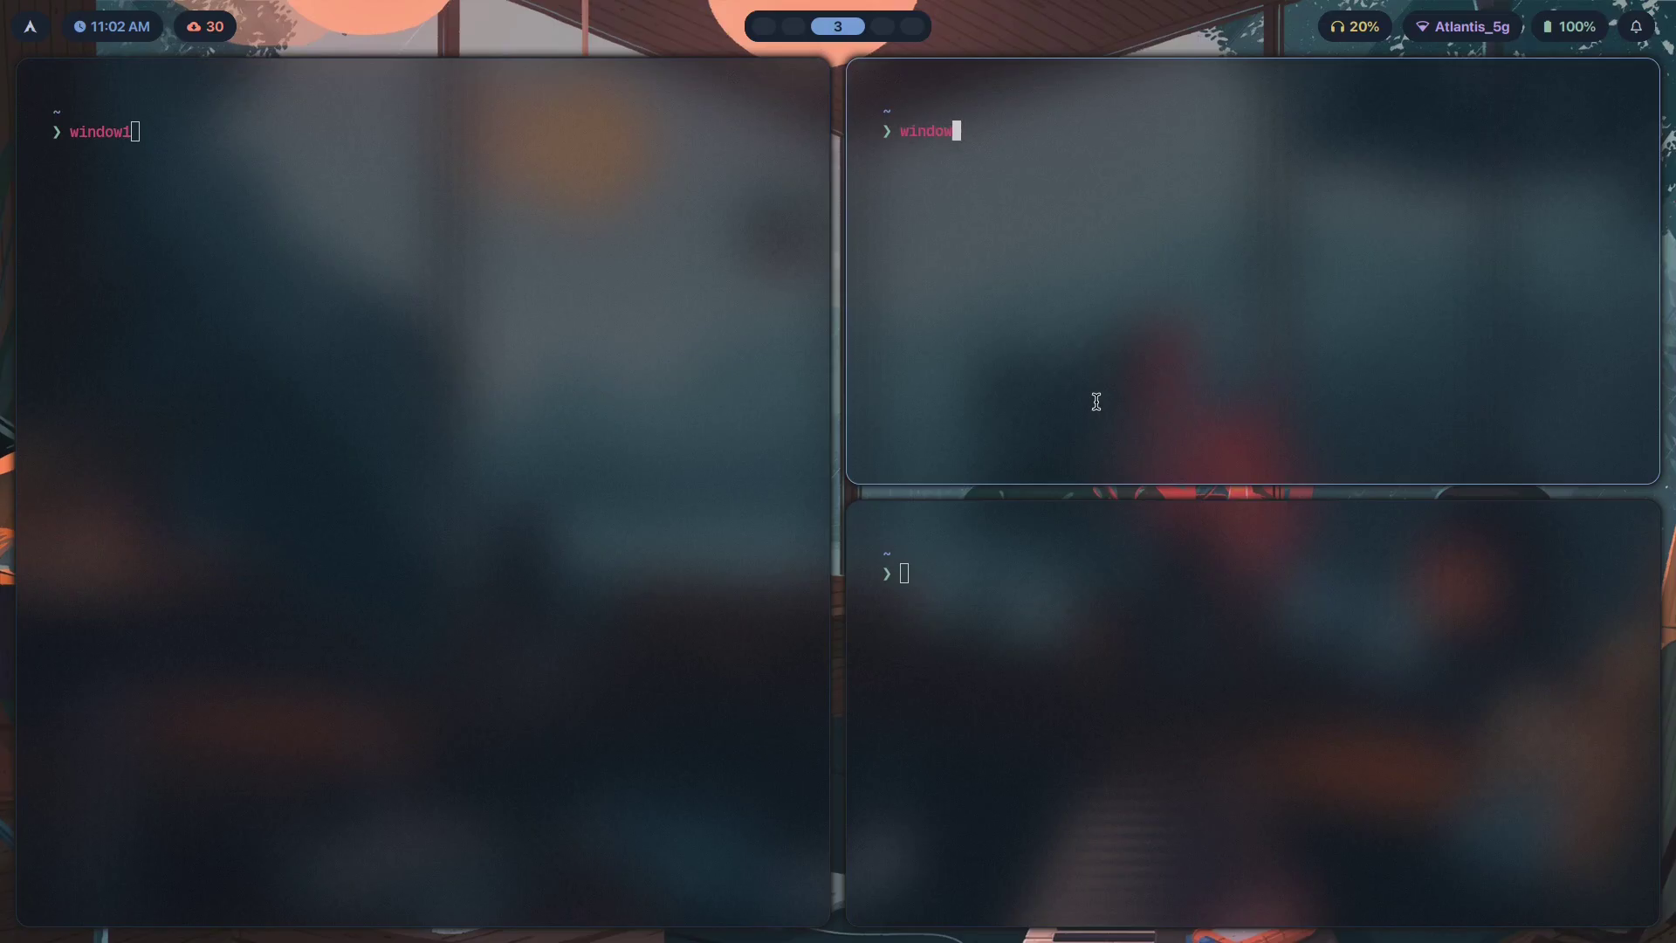
type("2window3")
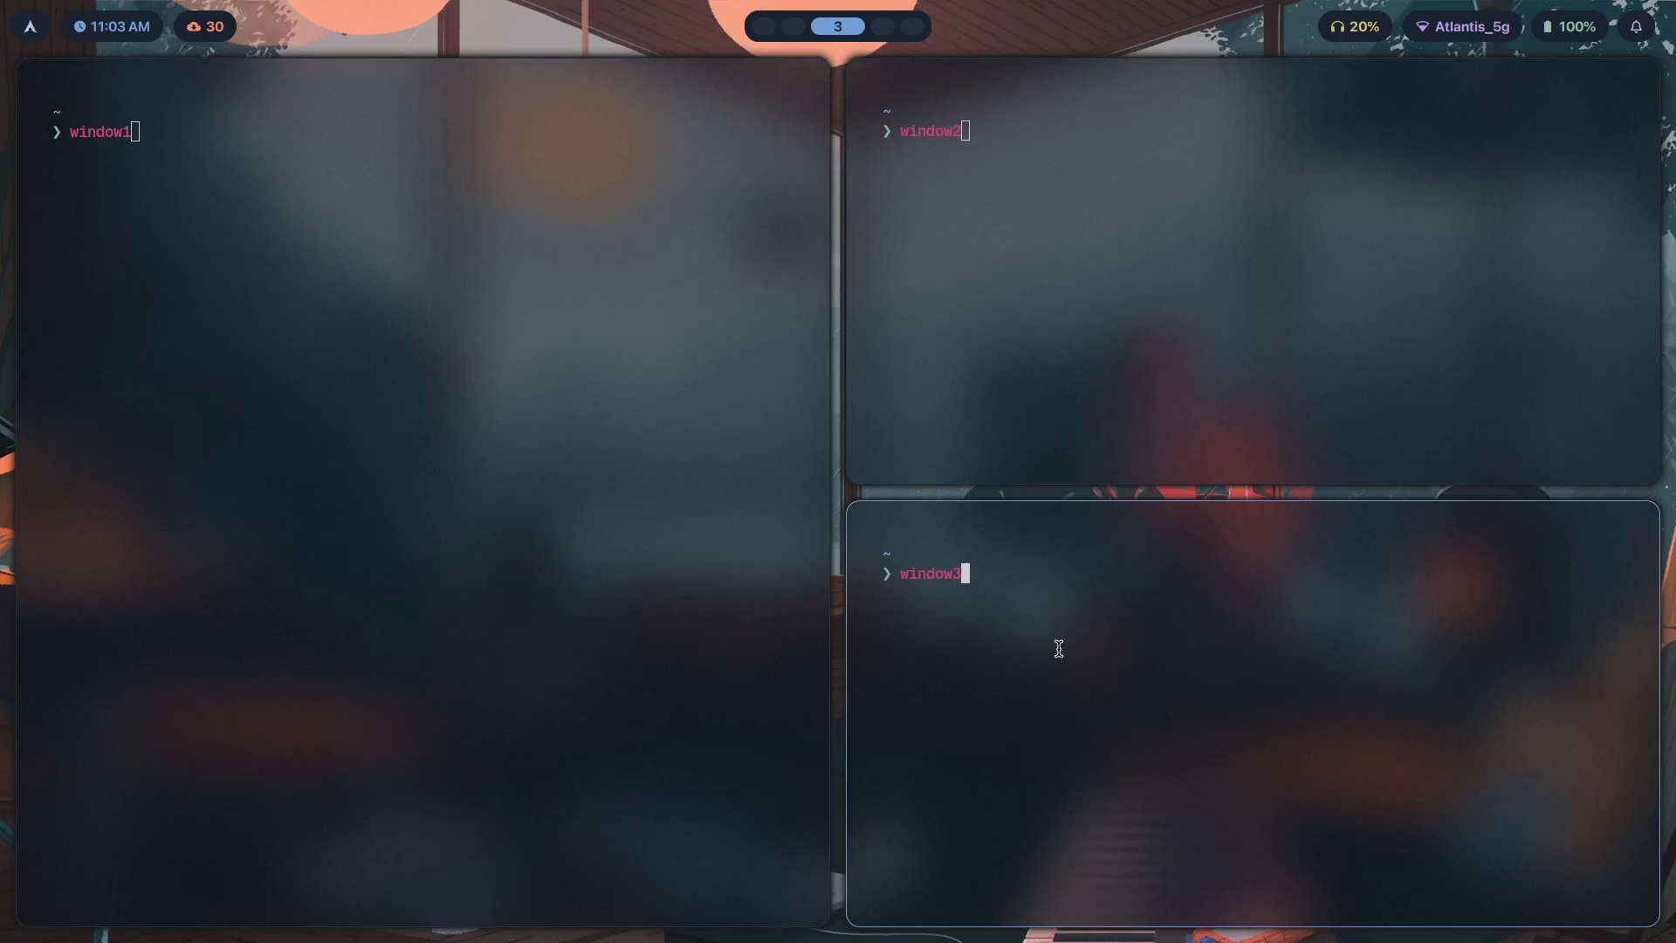
key("super+Return")
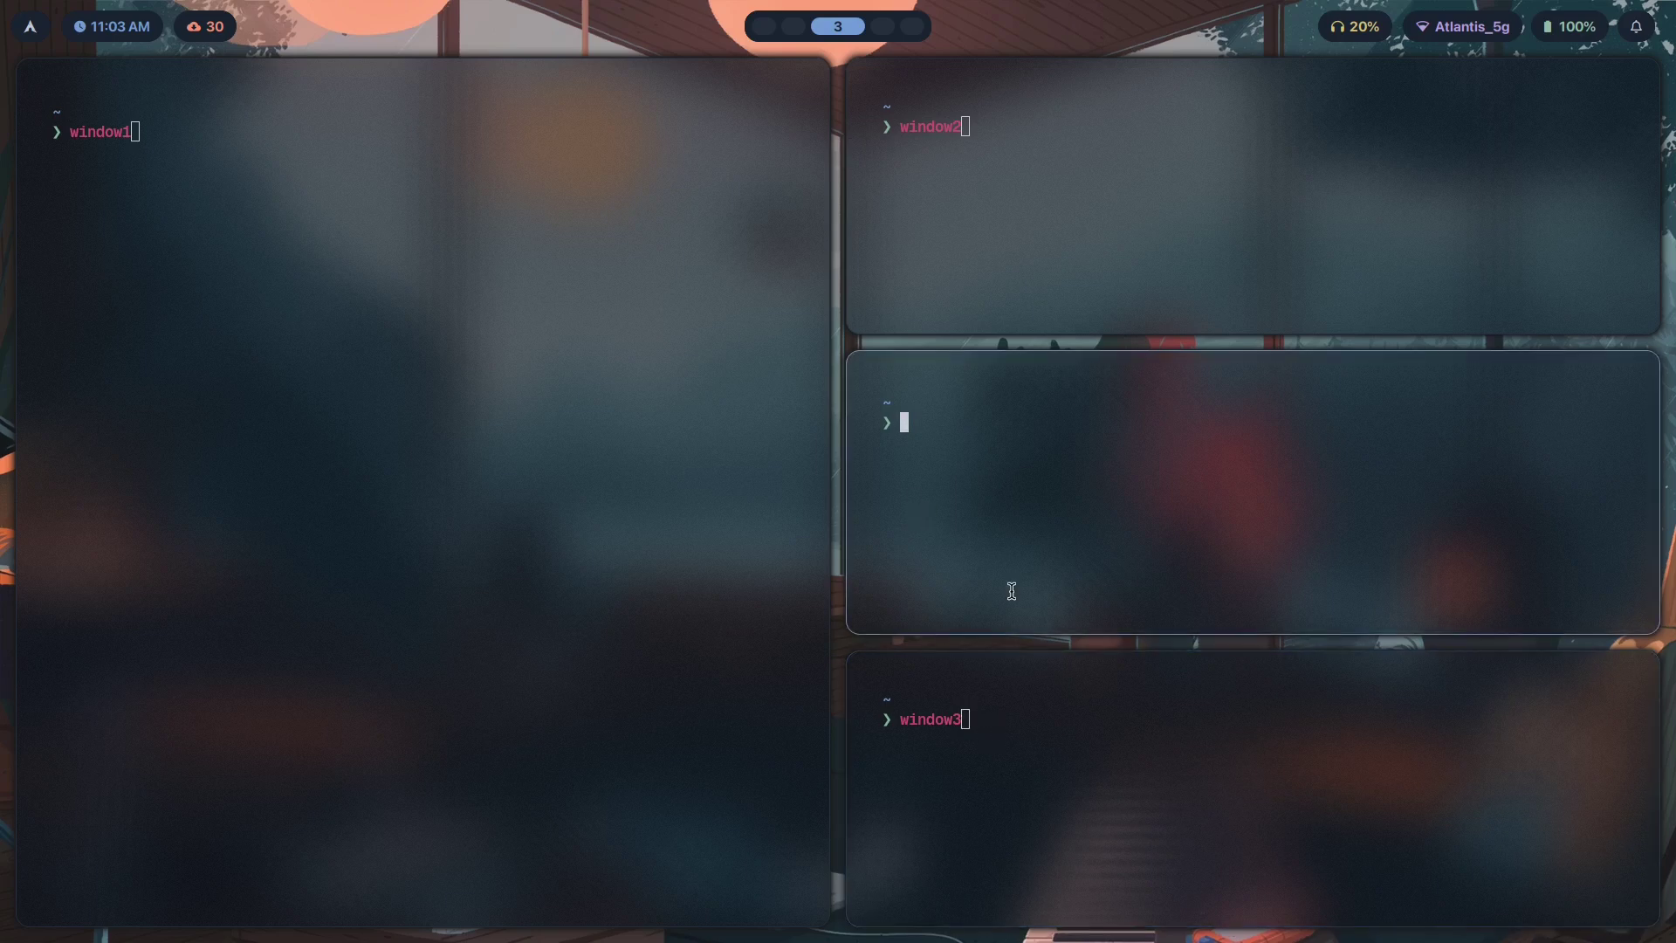
key("super+q")
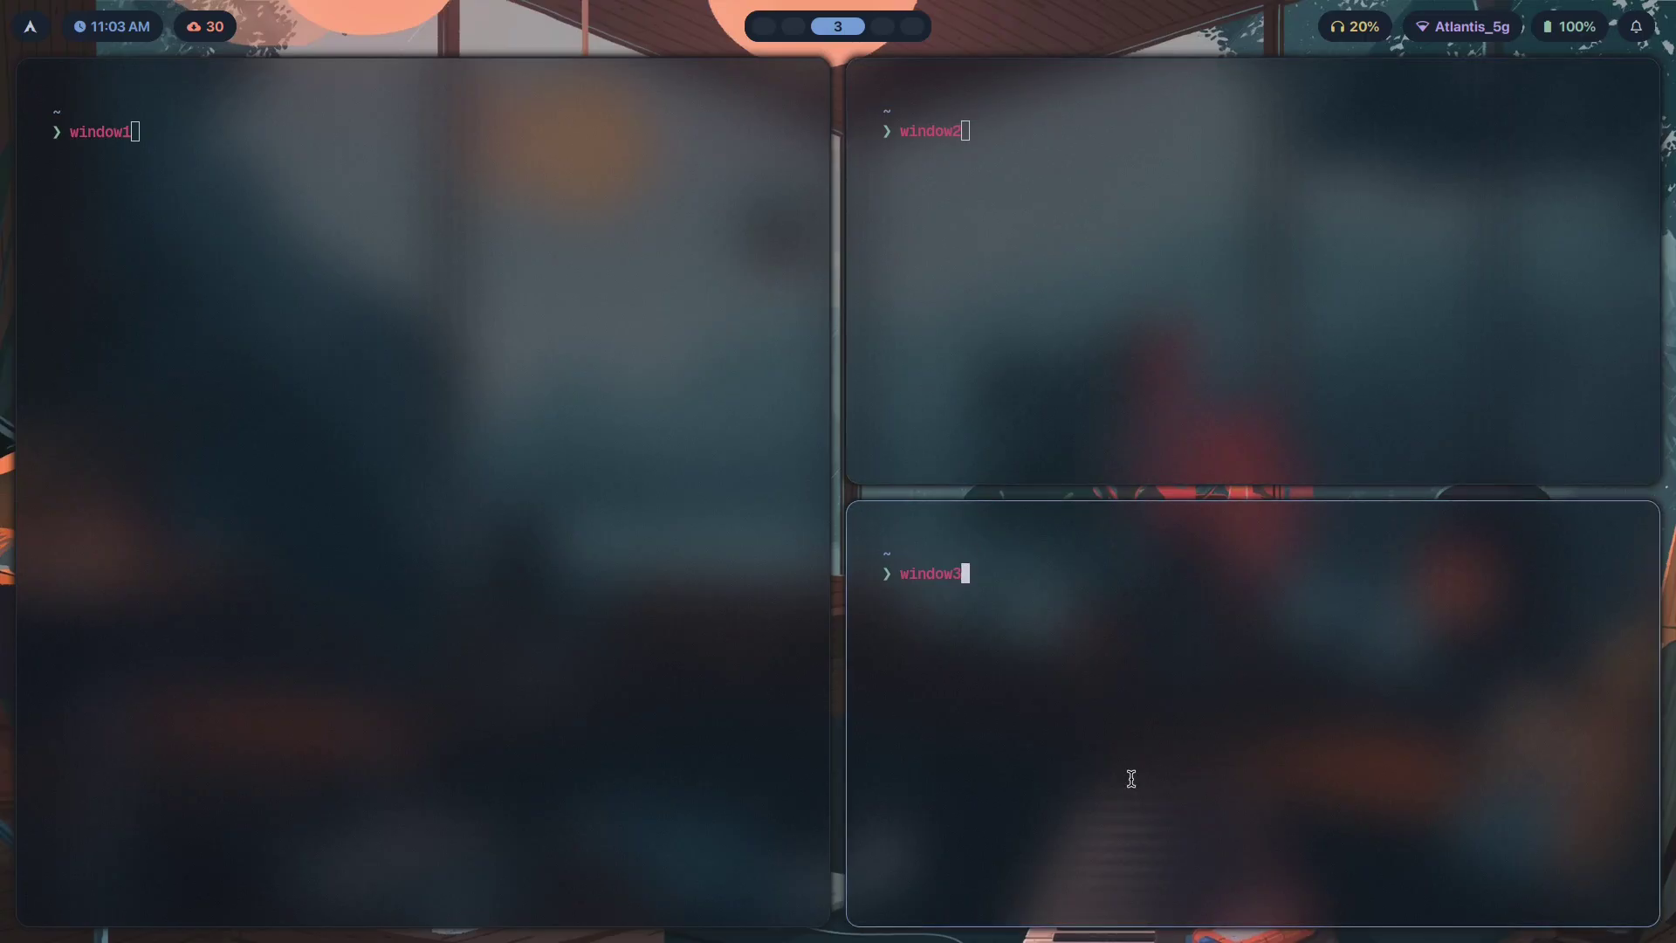
key("super+Return")
type("window4")
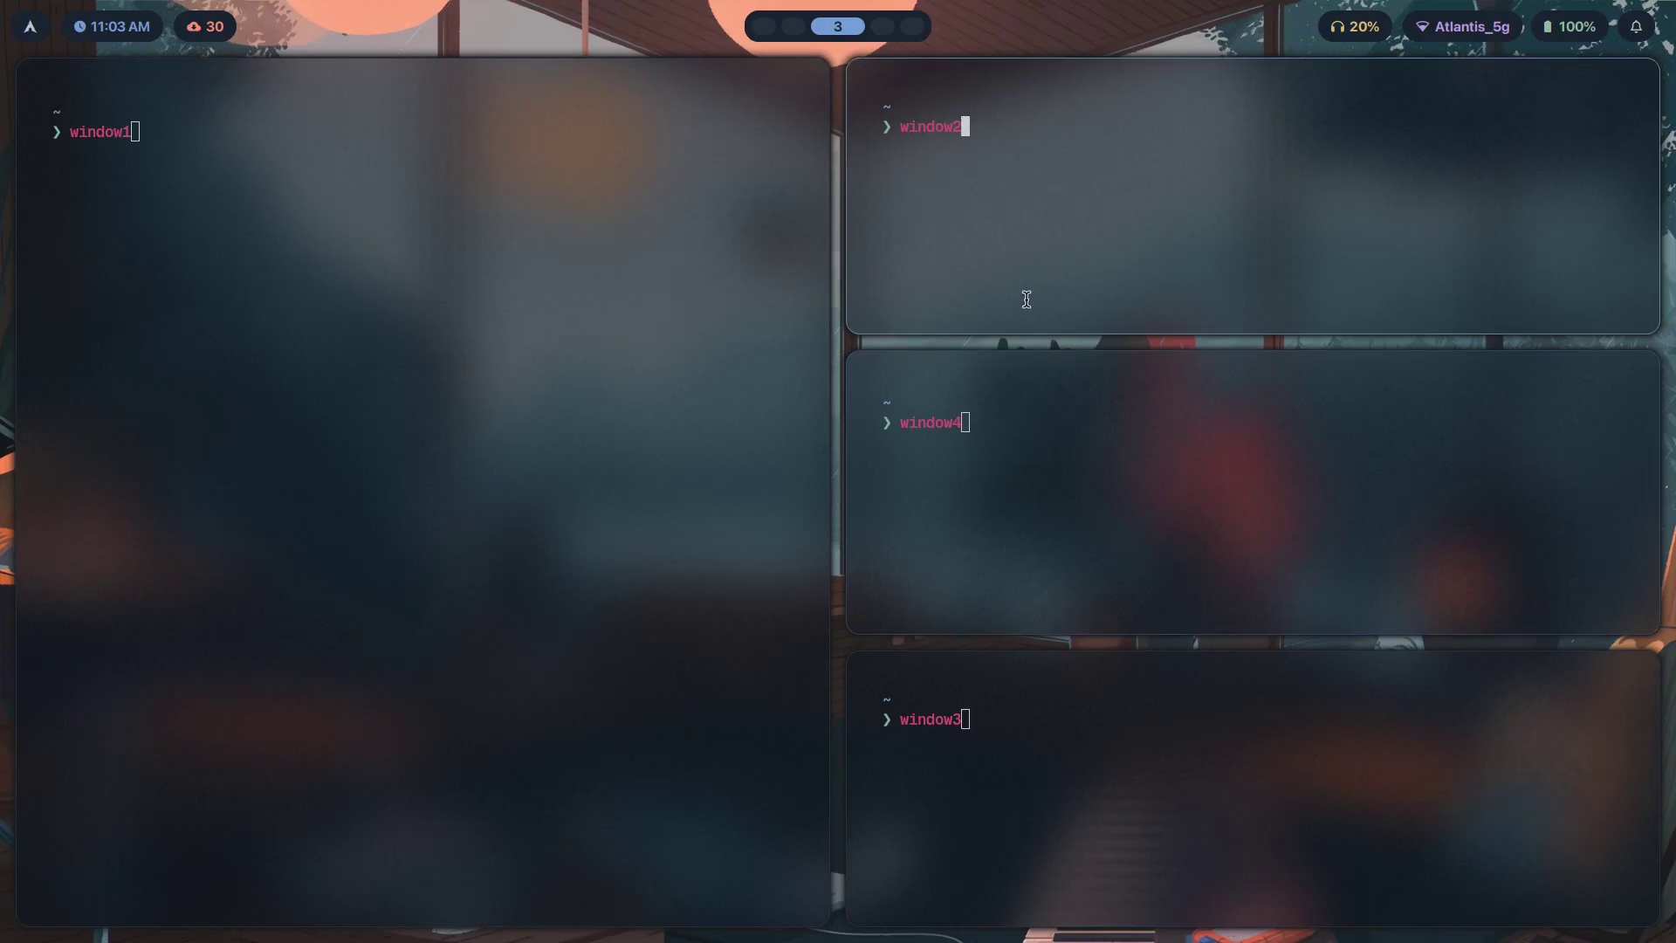
key("super+2")
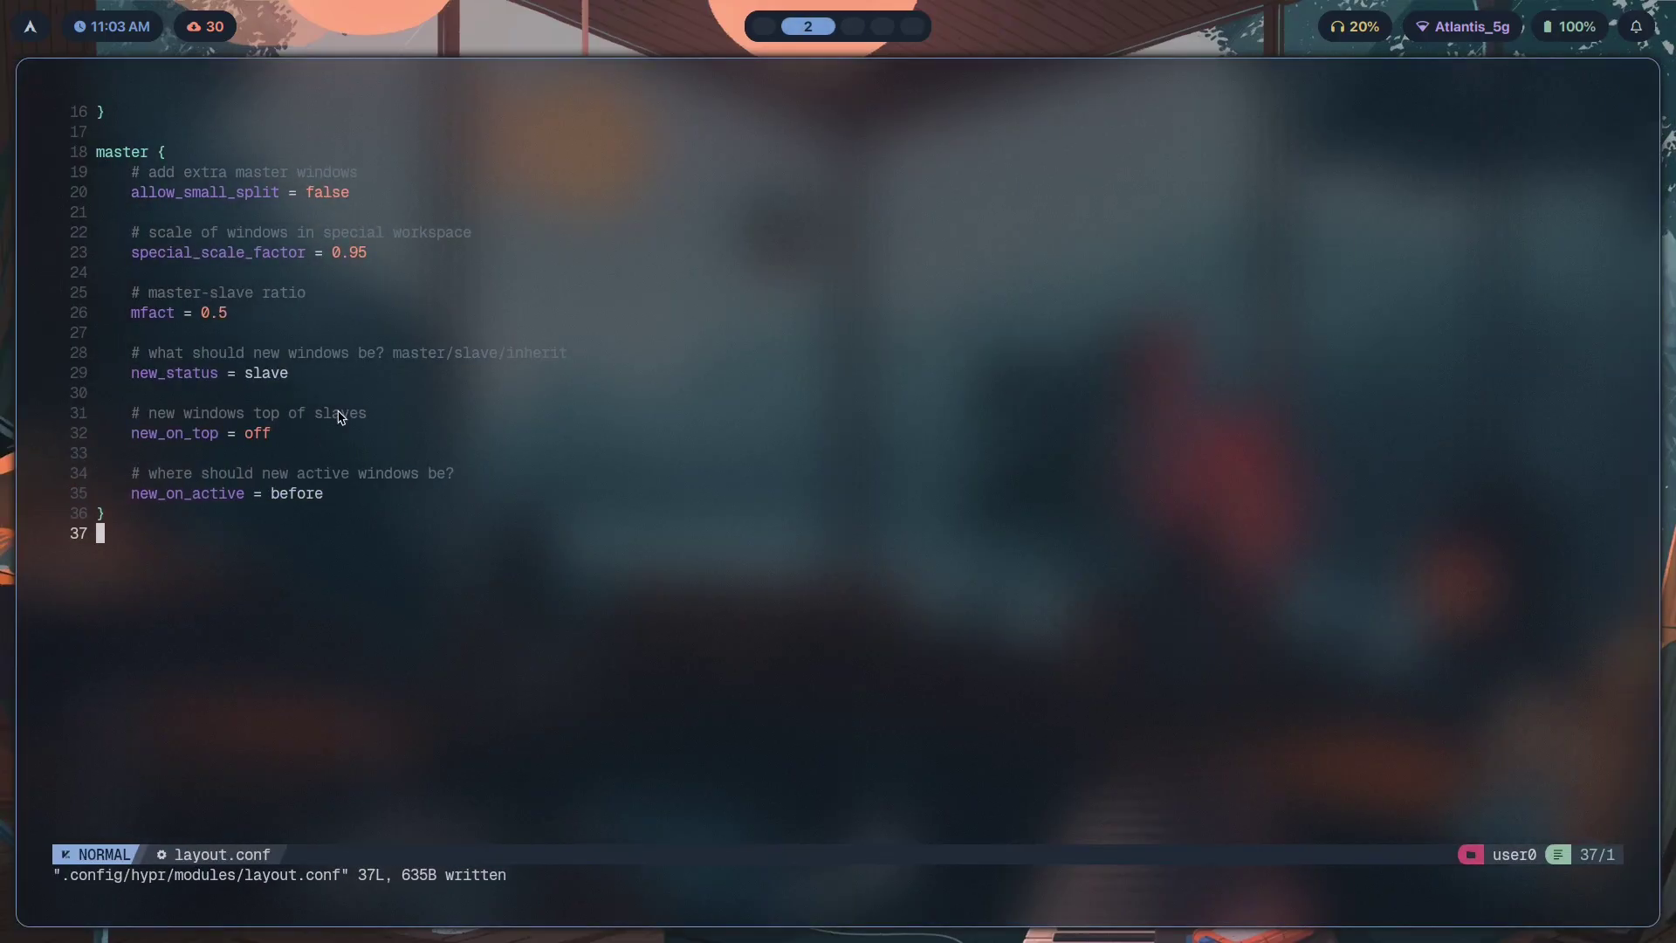
Test a new terminal above window4, close it with window3, then set new_on_active to after.
key("super+3")
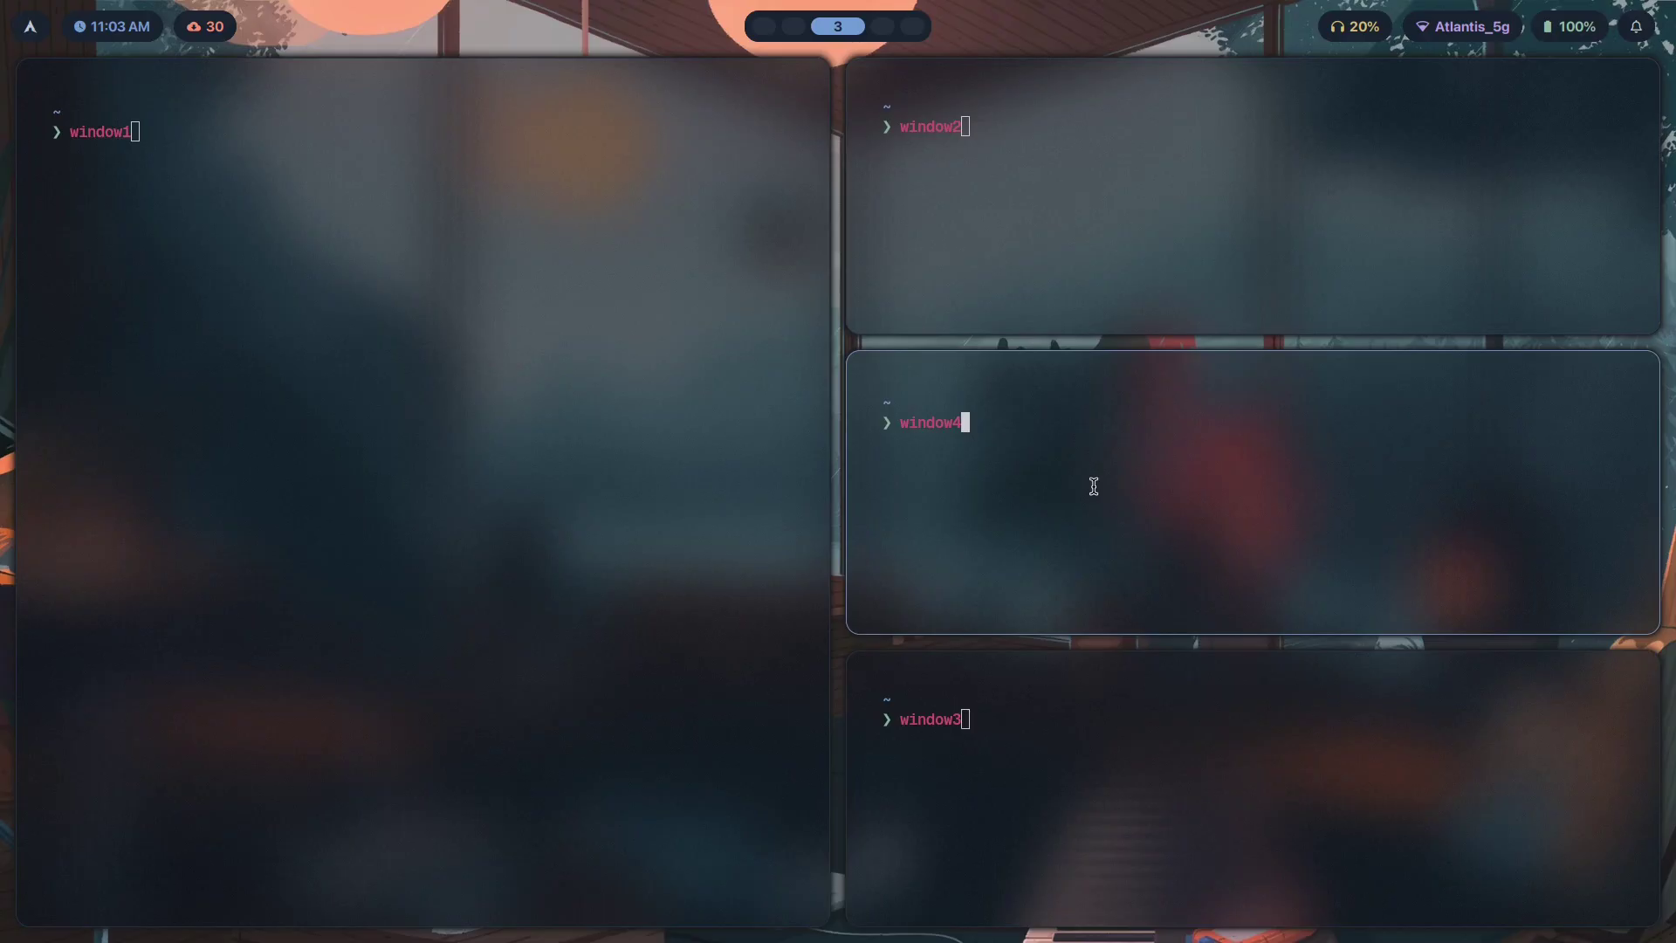
key("super+Return")
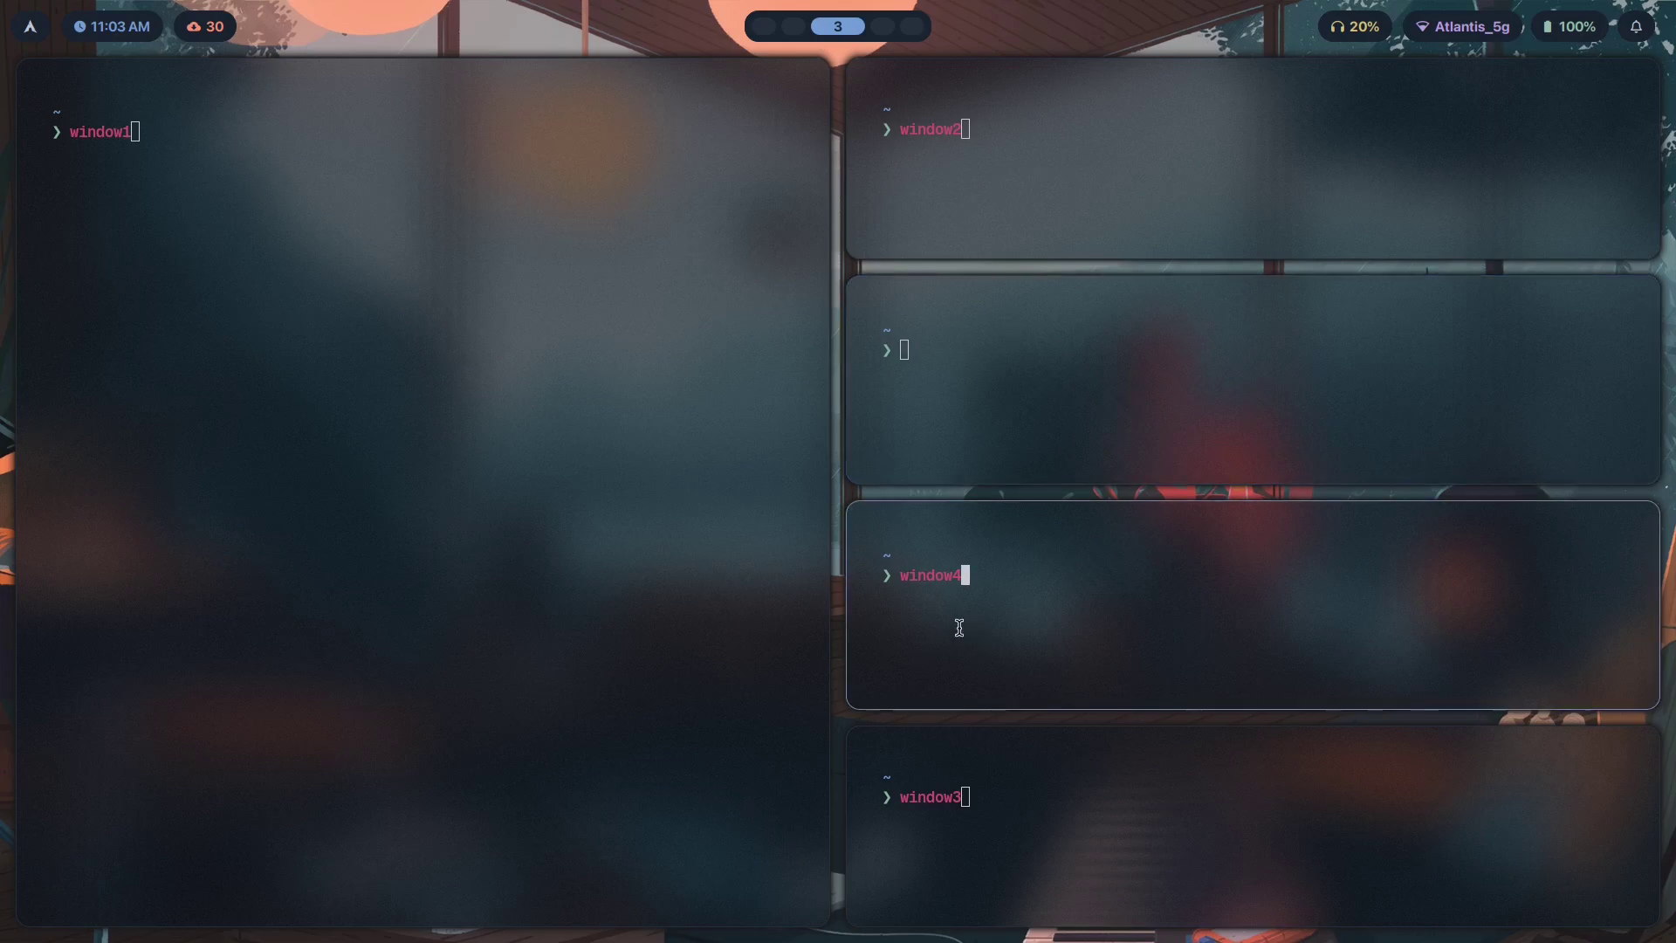
key("super+q")
key("super+q")
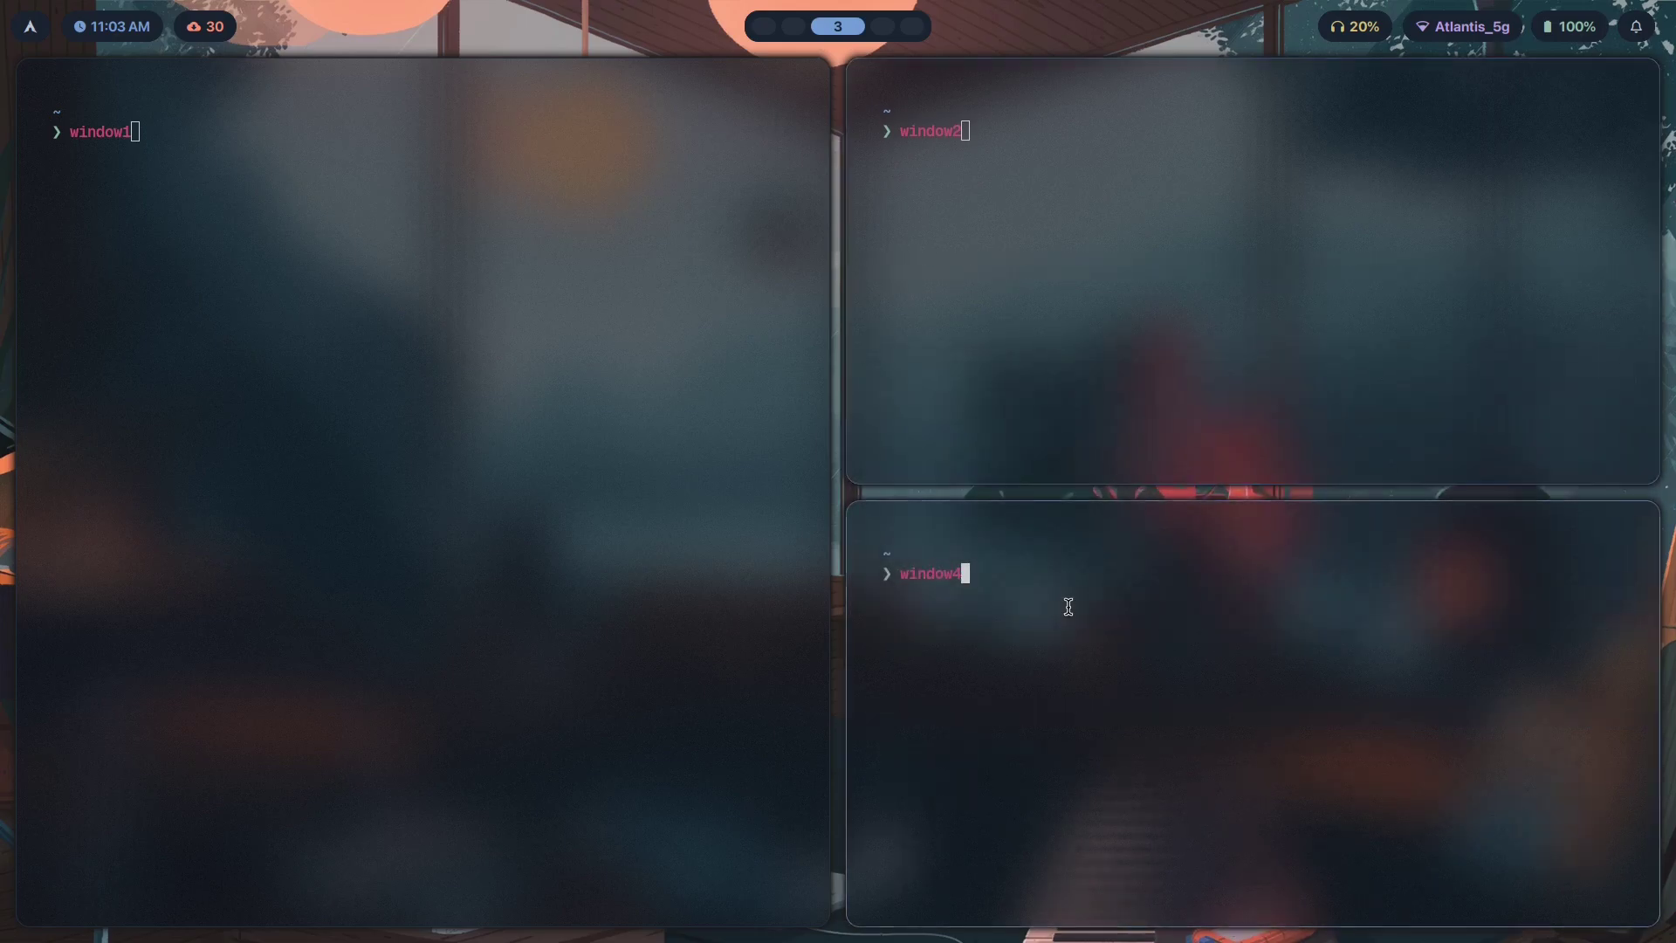
key("super+2")
type("kkcwafter")
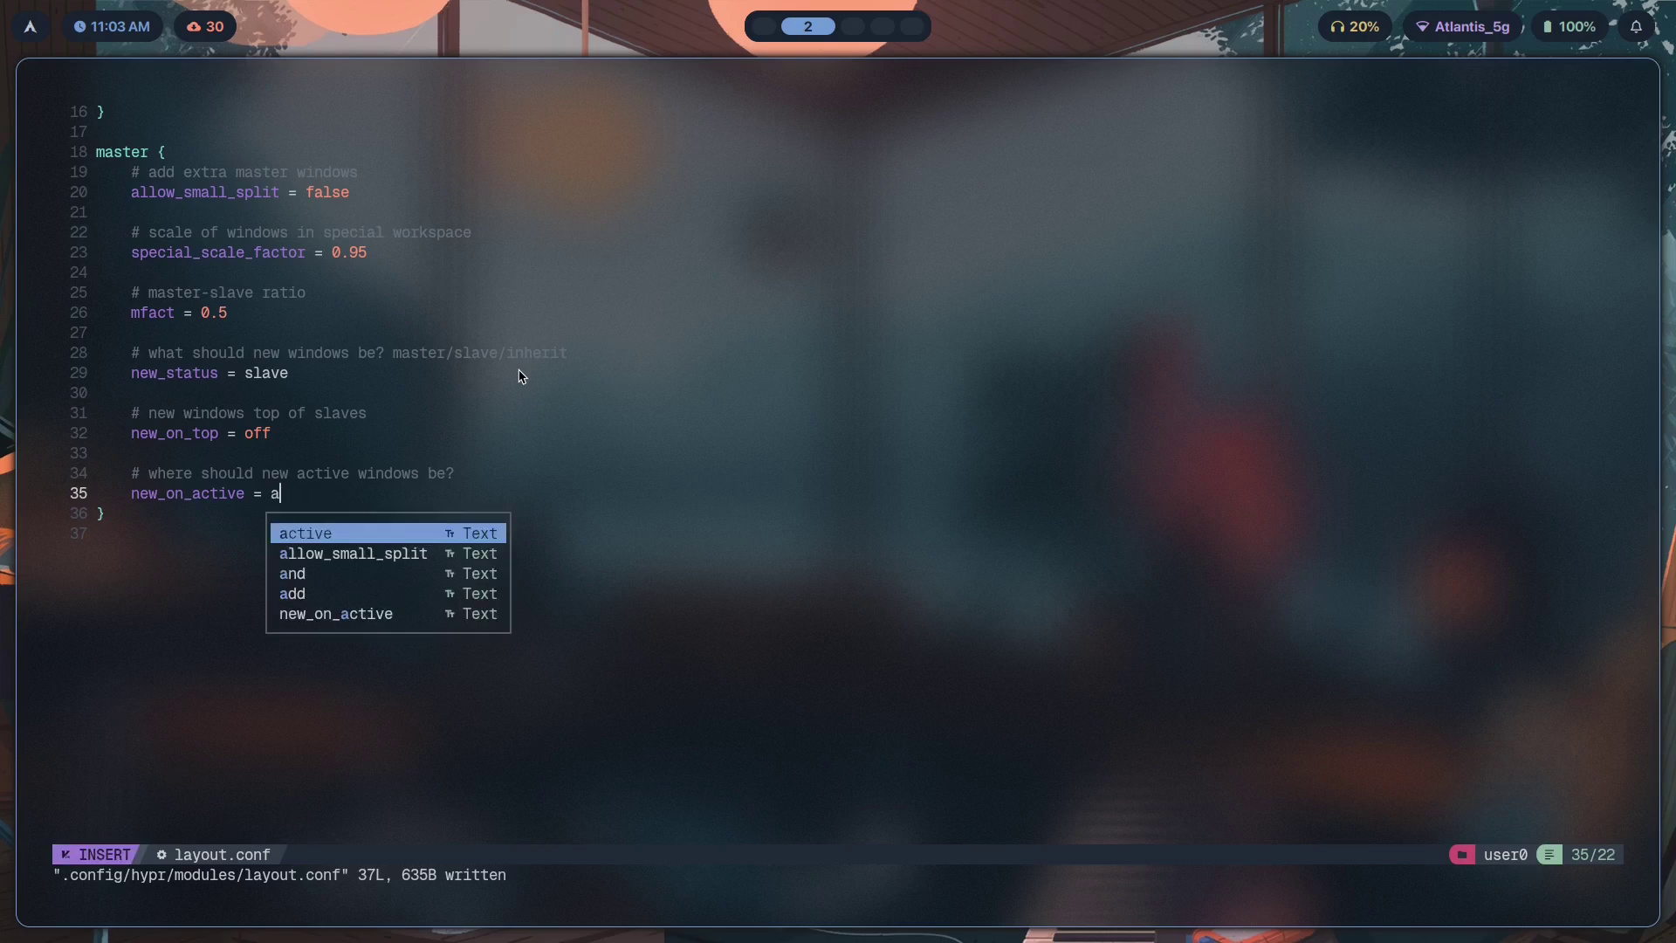
key("Escape")
key("j")
Open and close test terminals three times on workspace 3 to check placement with after.
key("super+3")
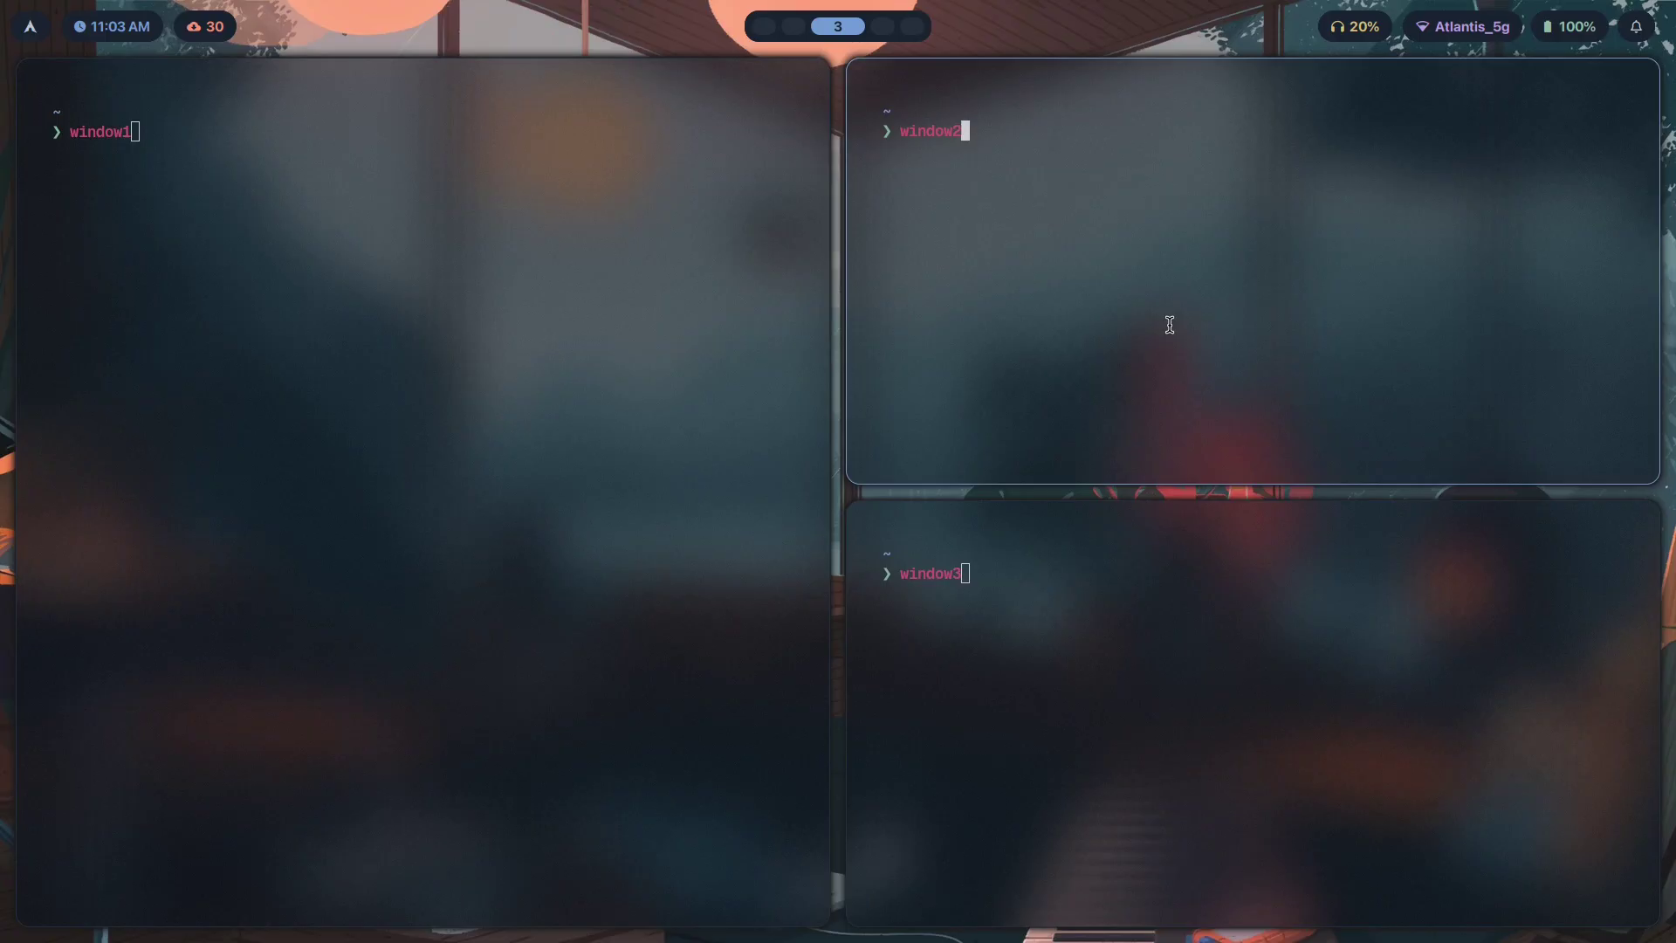
key("super+Return")
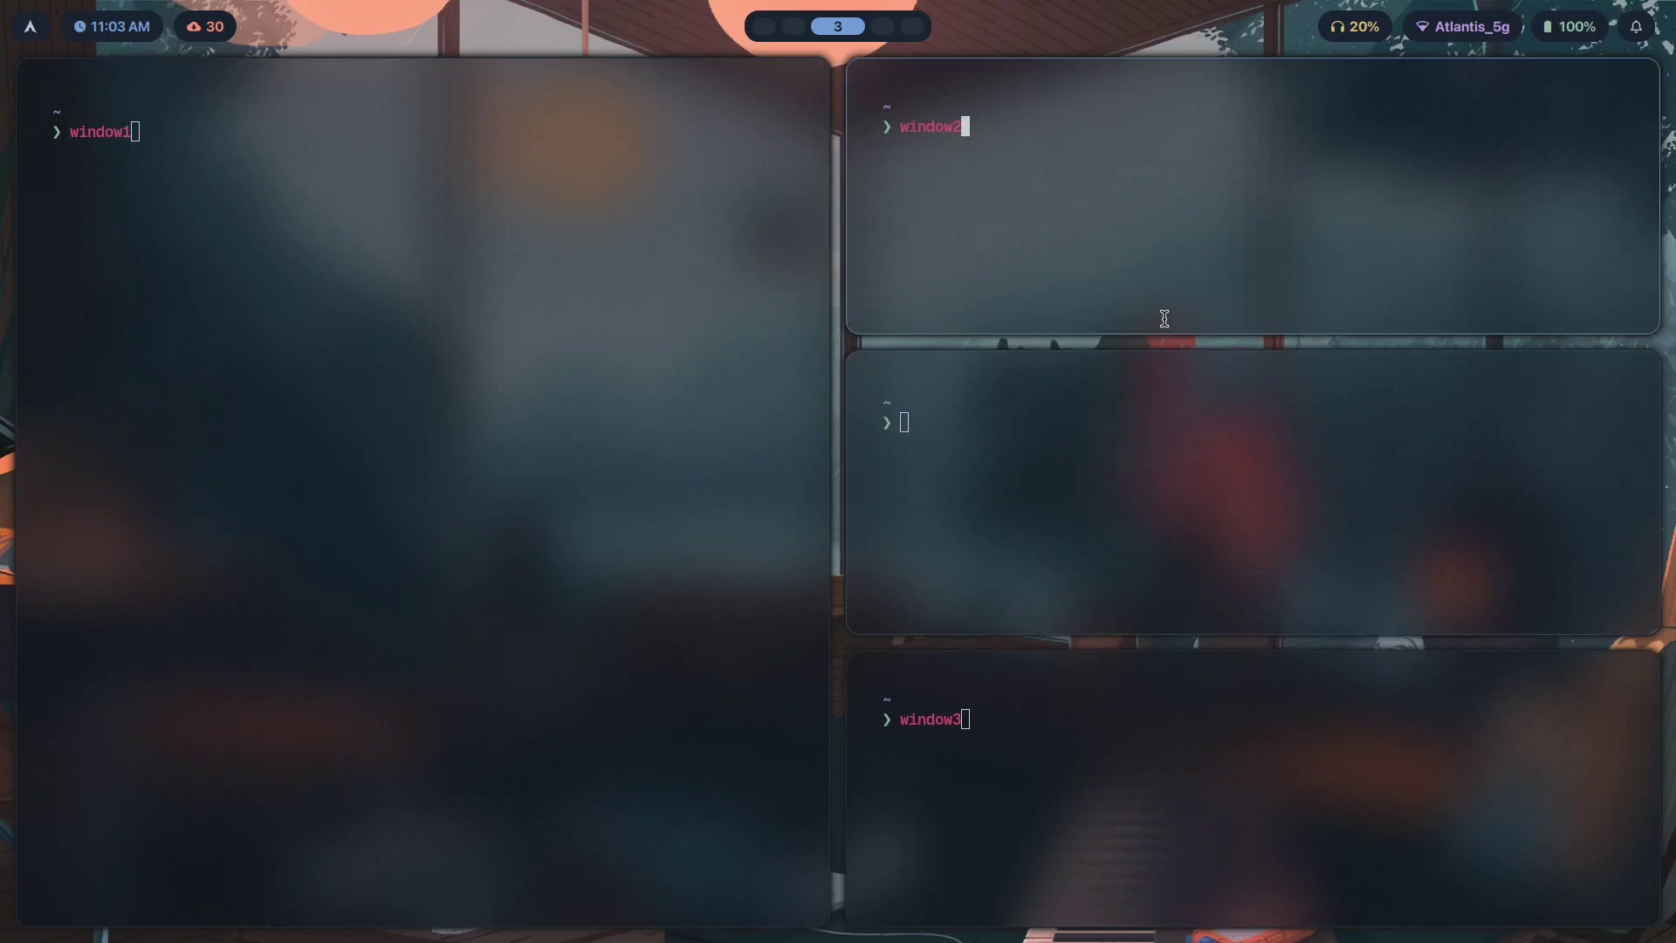
key("super+q")
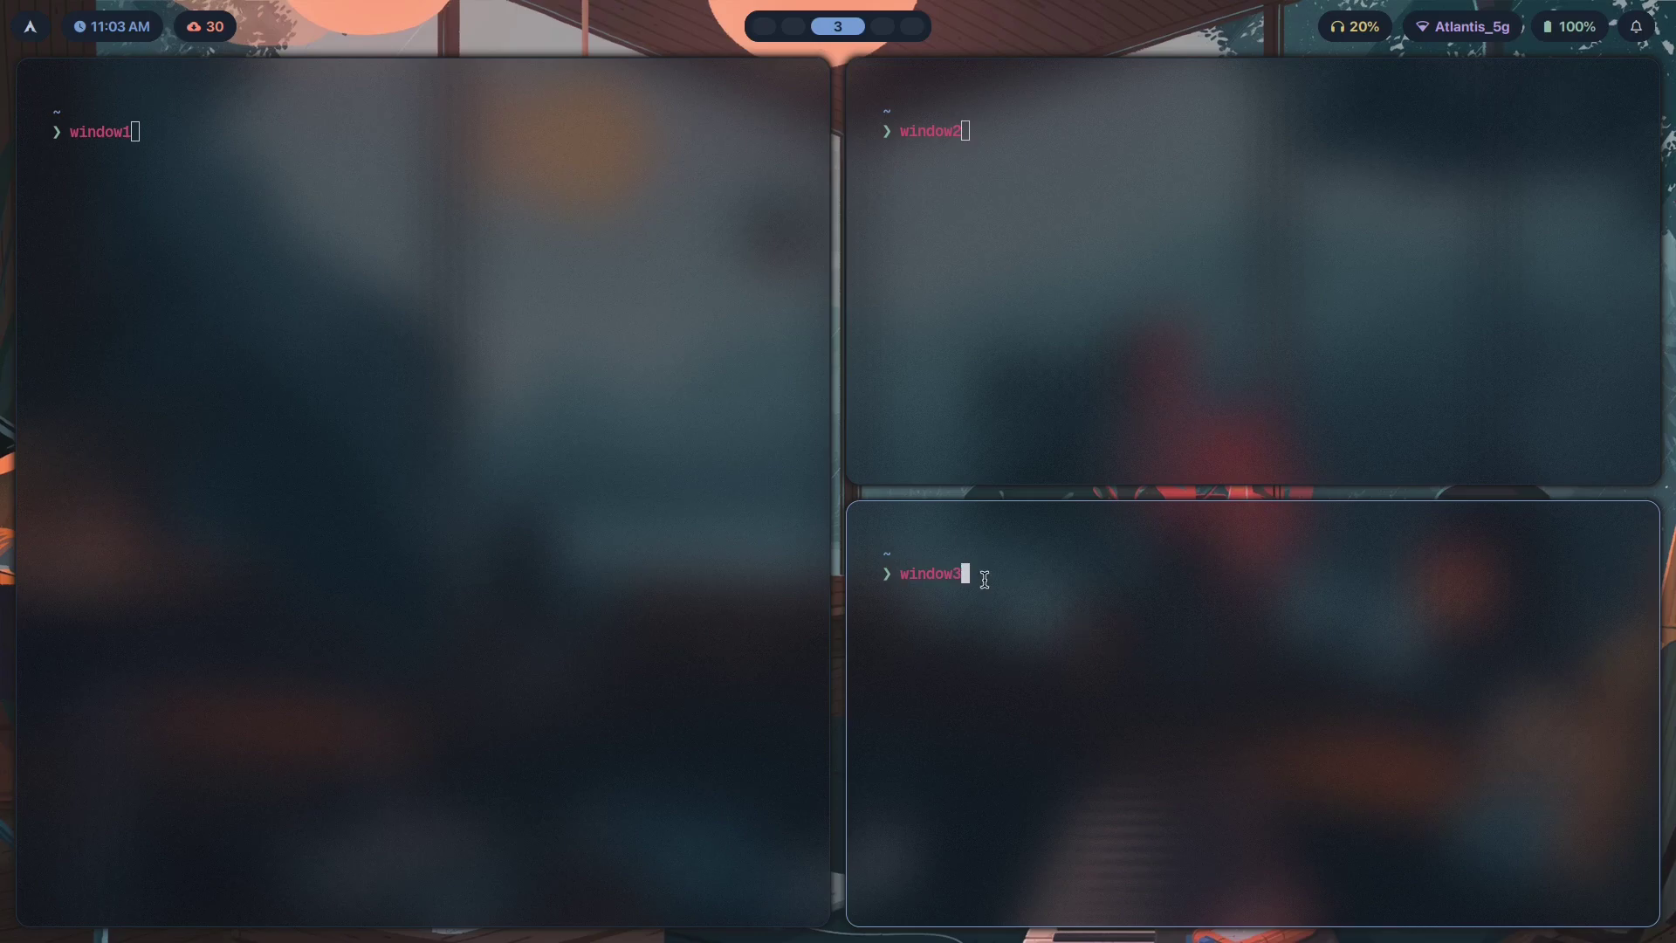
key("super+Return")
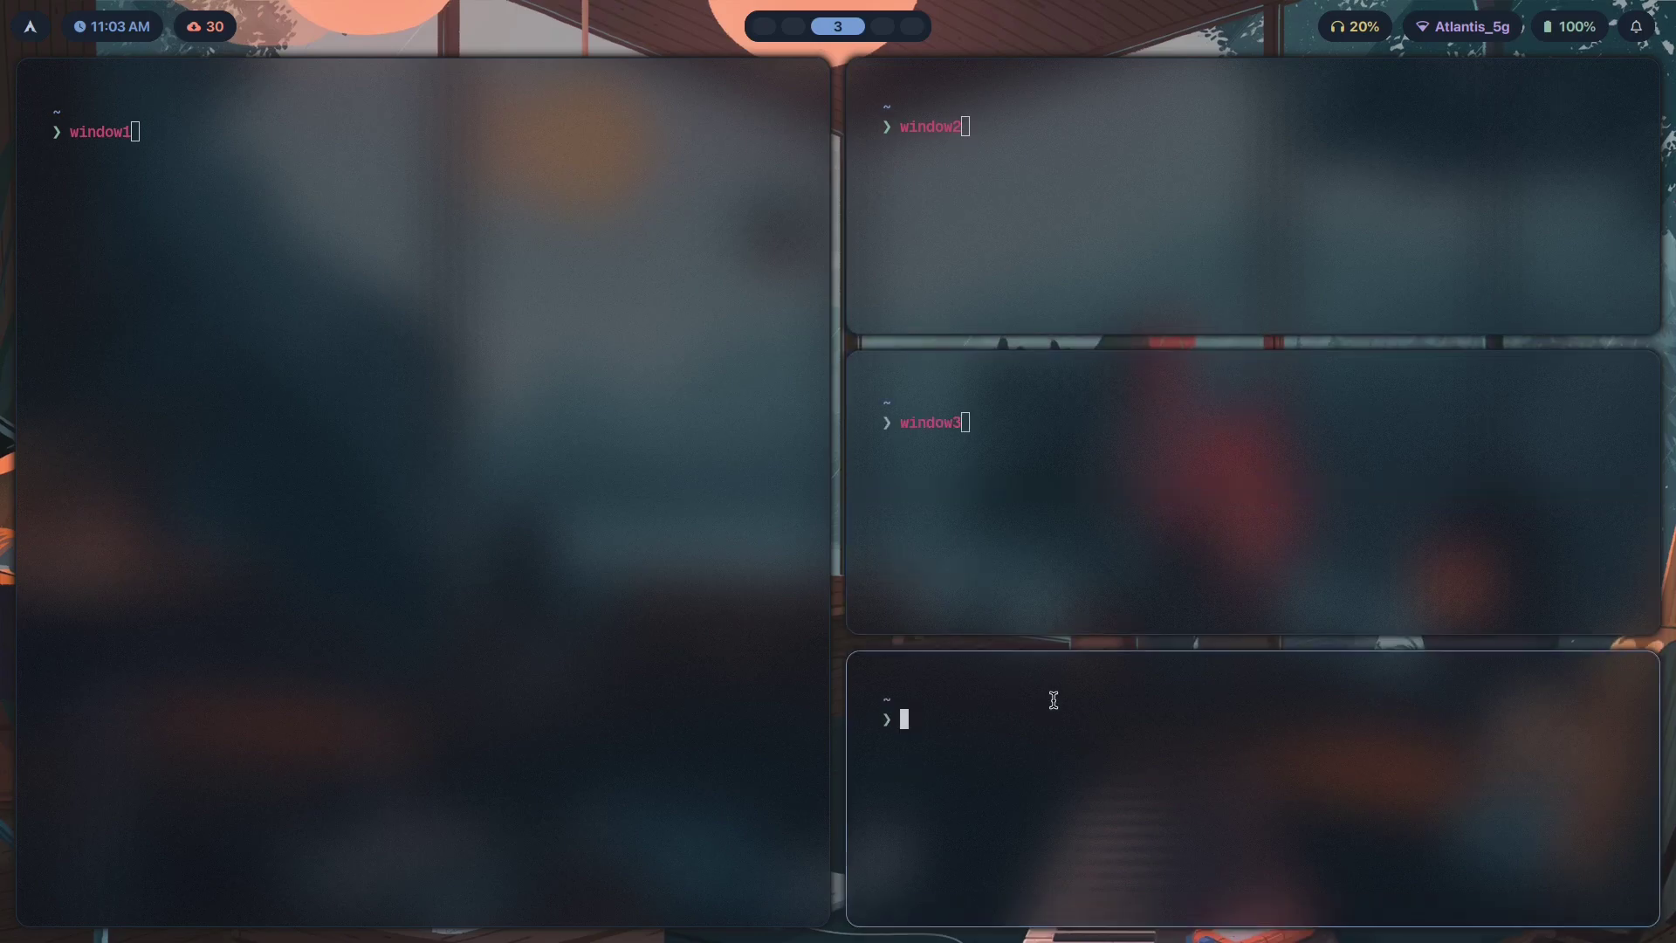
key("super+q")
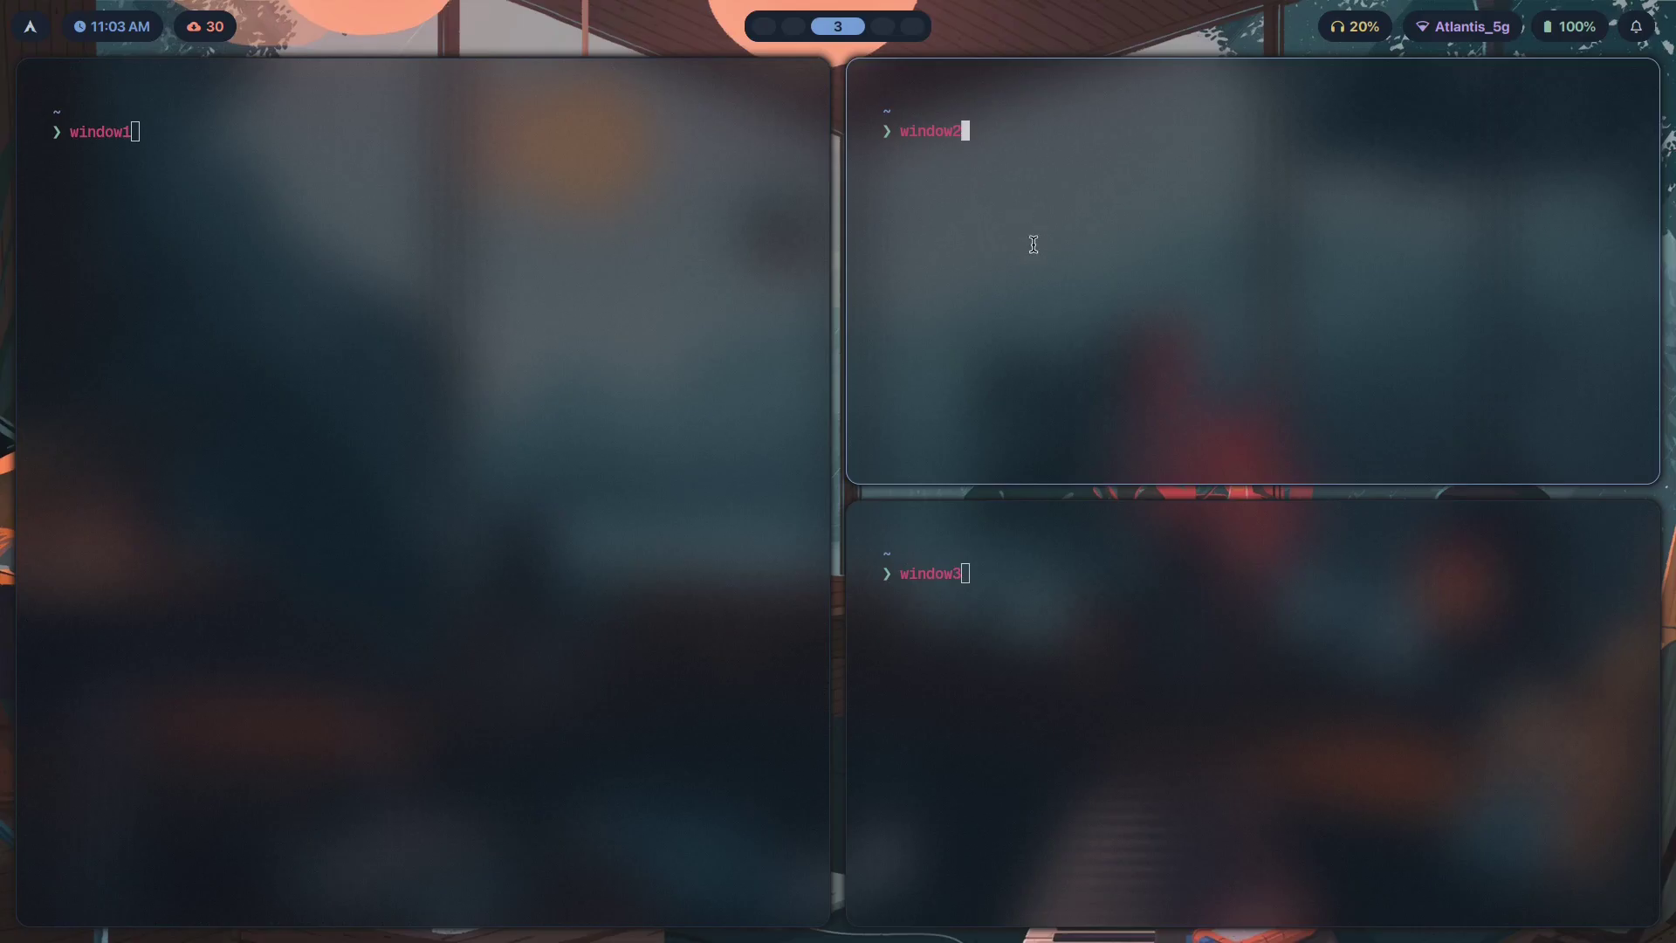
key("super+Return")
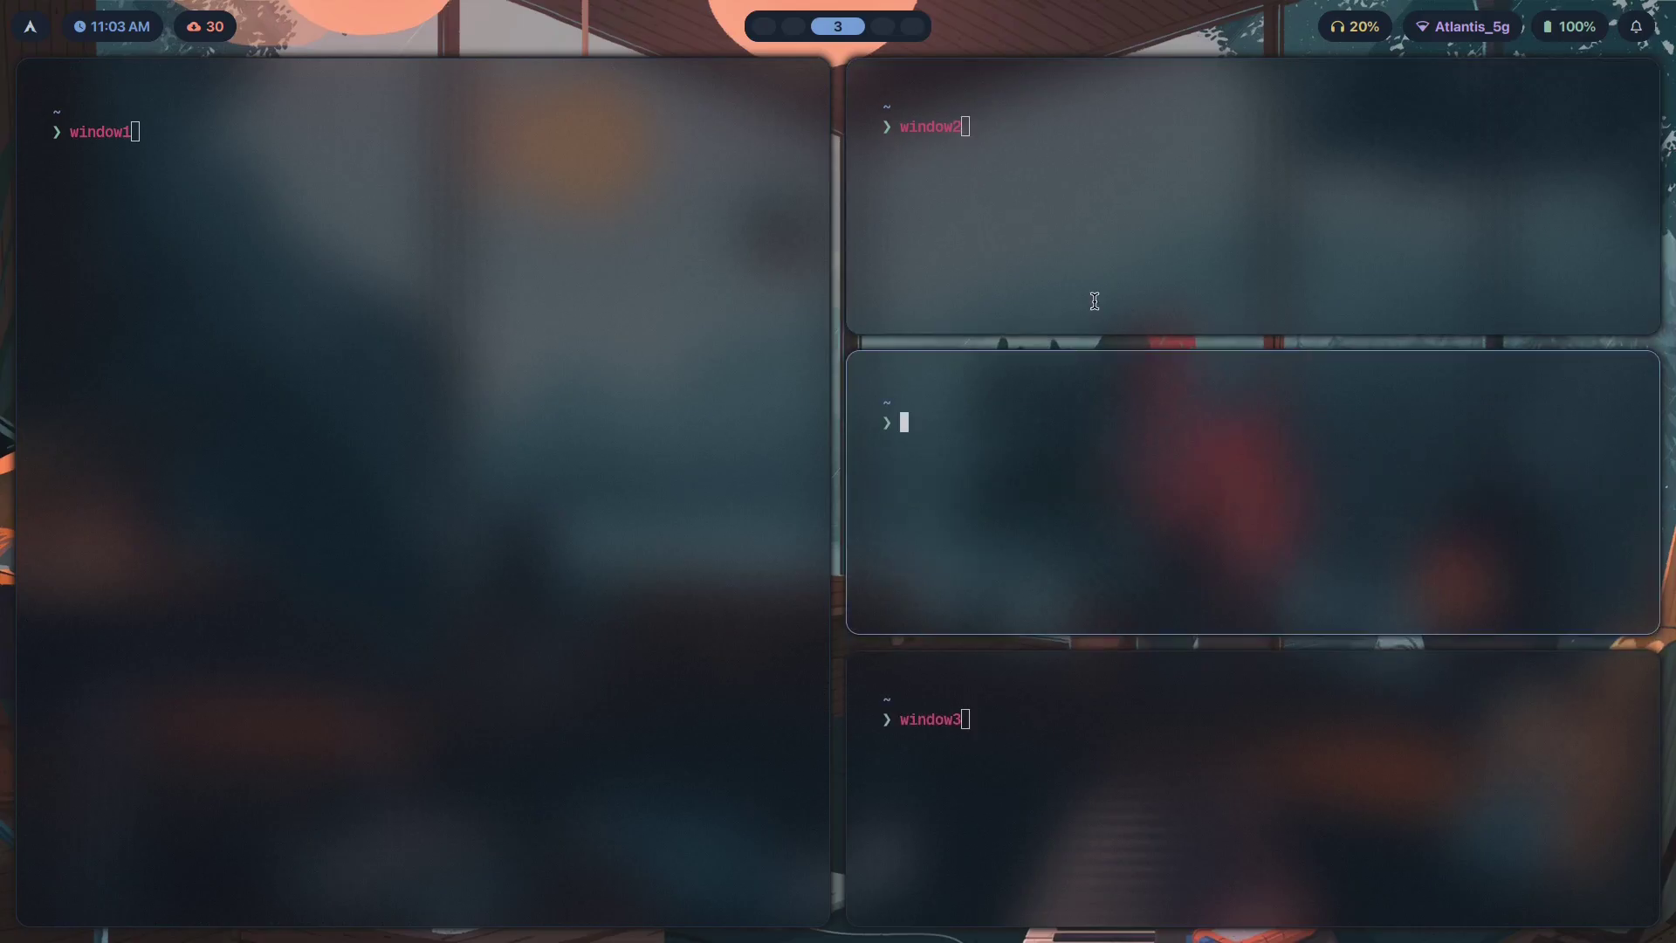
key("super+q")
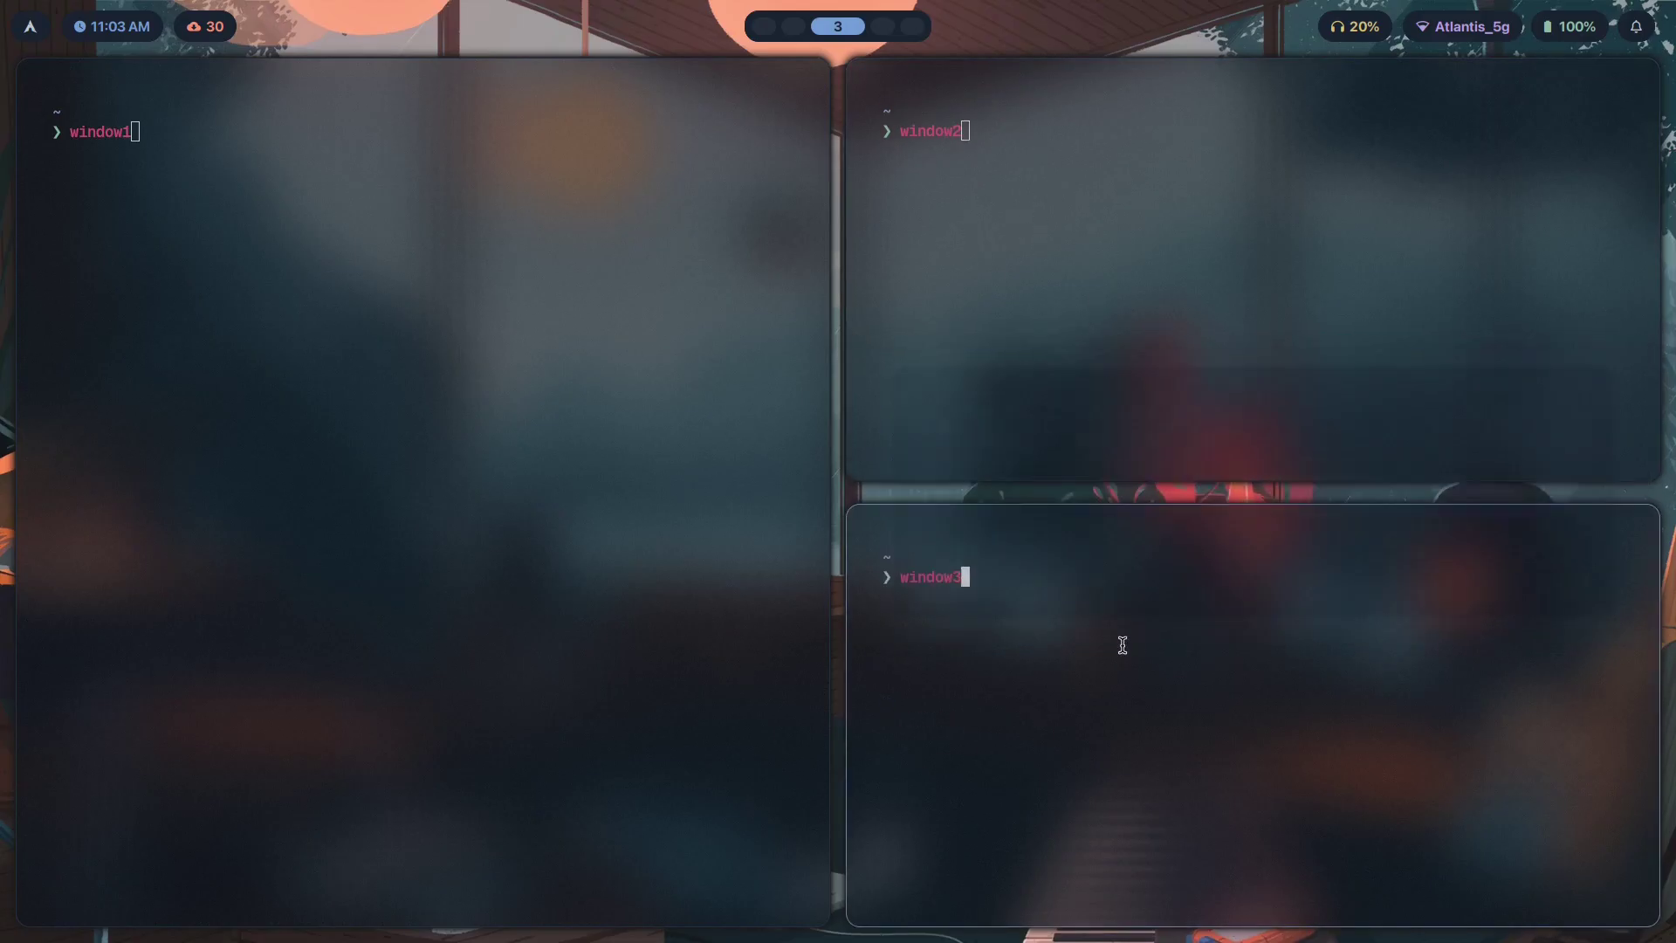
key("super+2")
Change new_on_active to none and briefly check the test workspace.
left_click(273, 496)
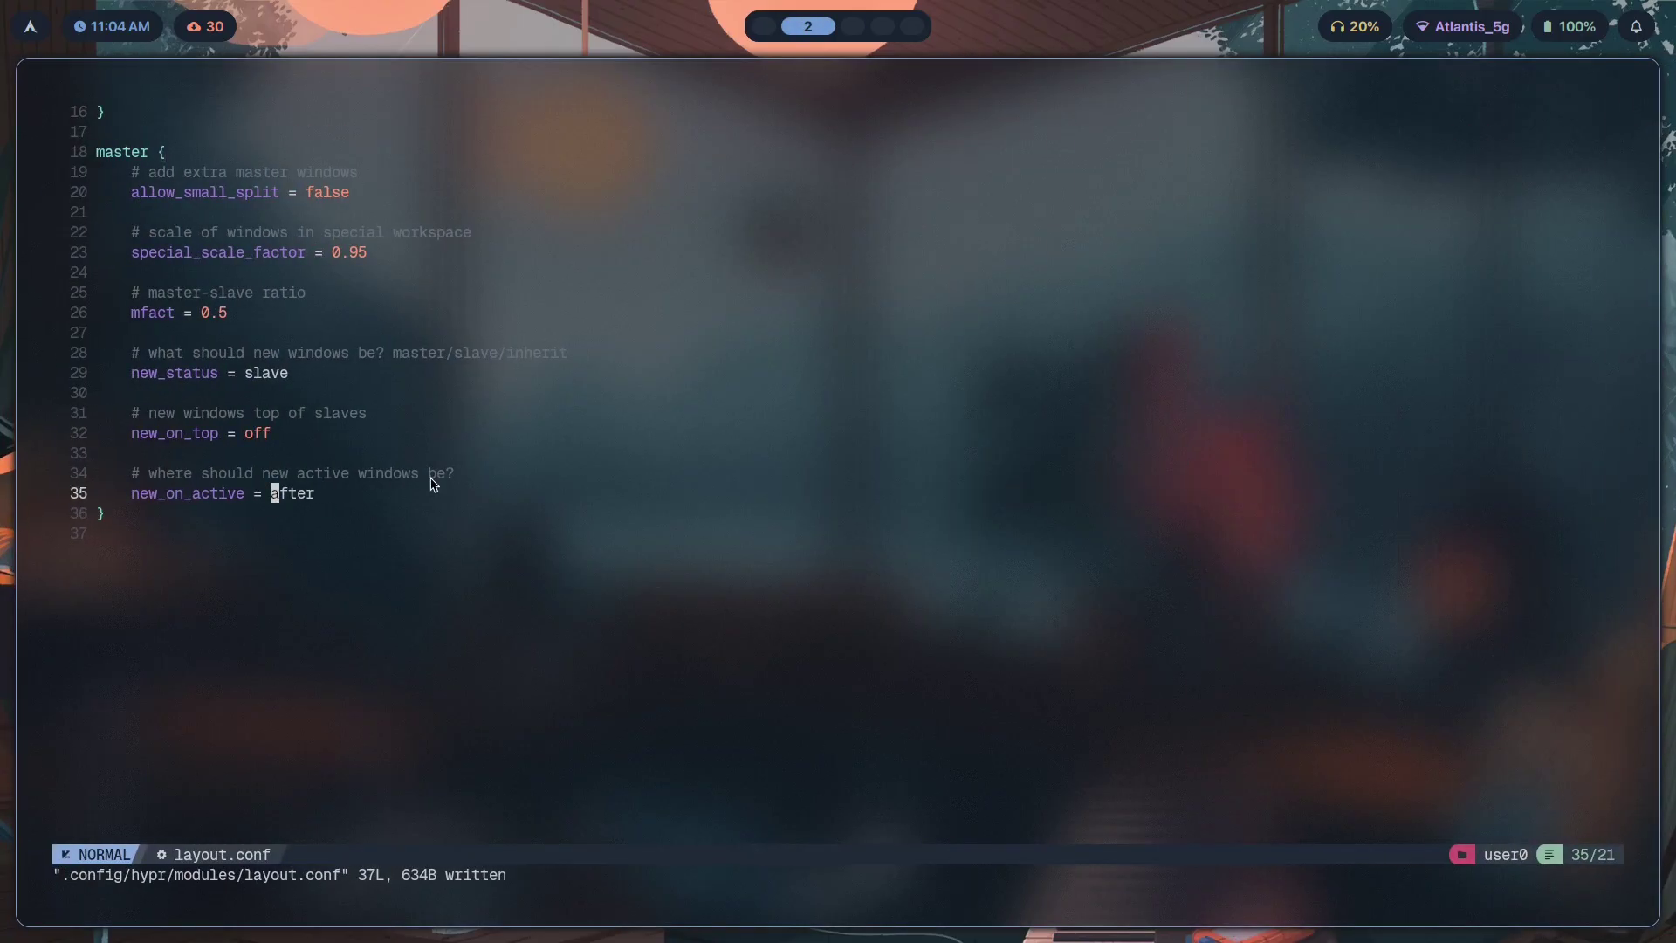
type("cwnone")
key("Escape")
key("b")
left_click(307, 516)
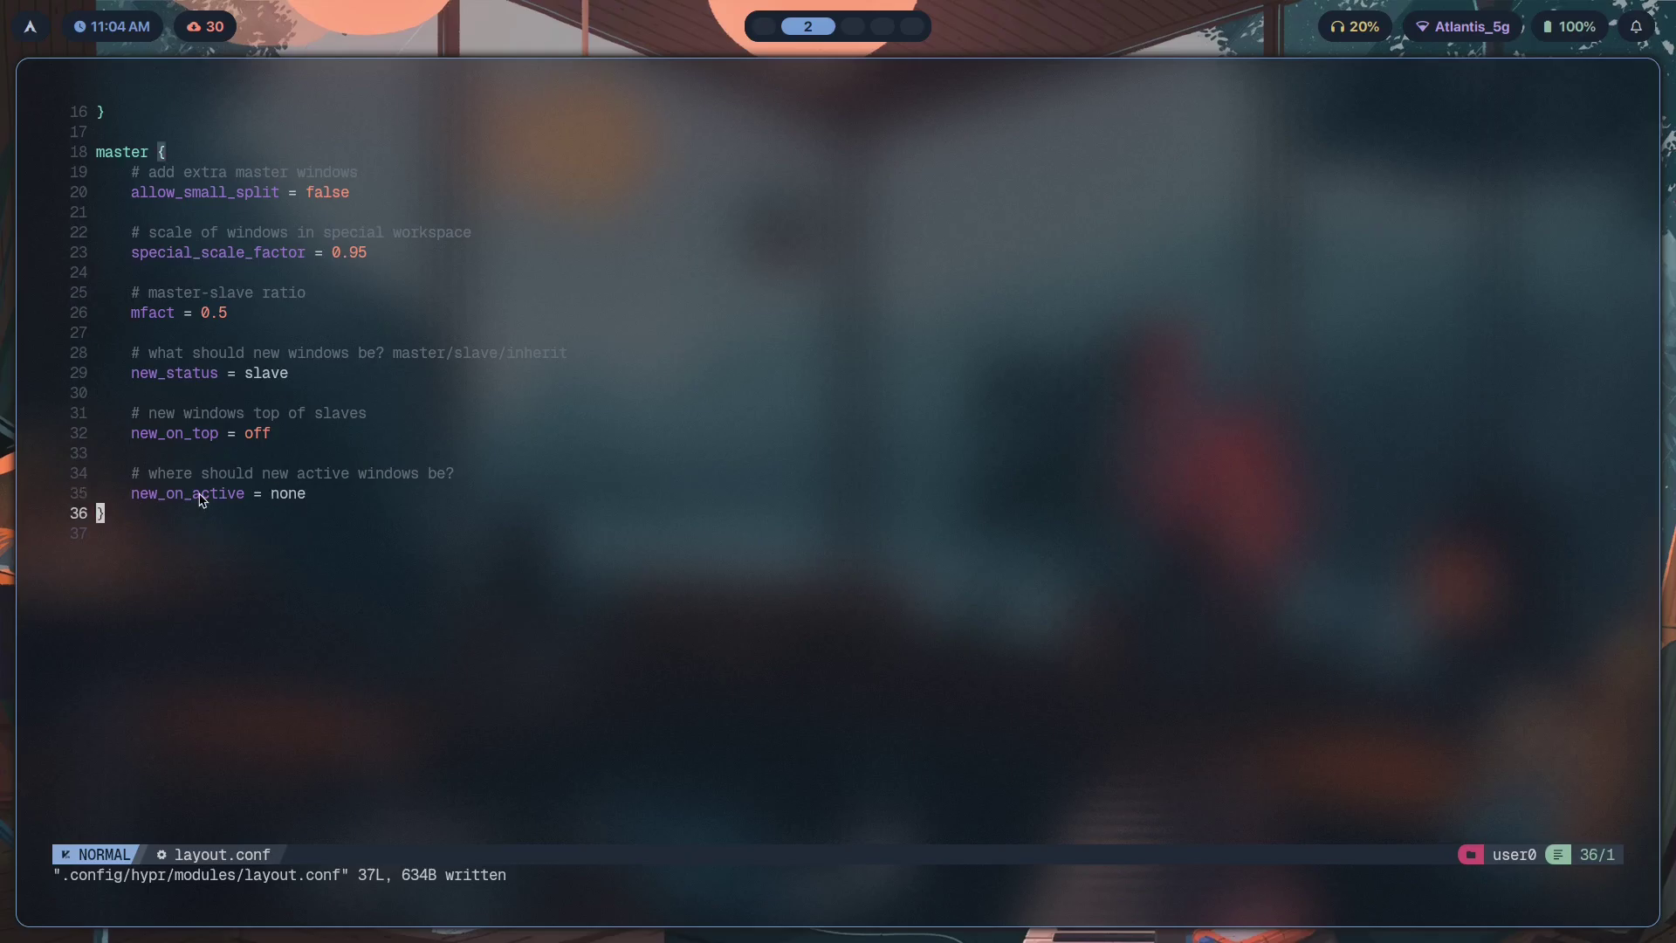
key("super+3")
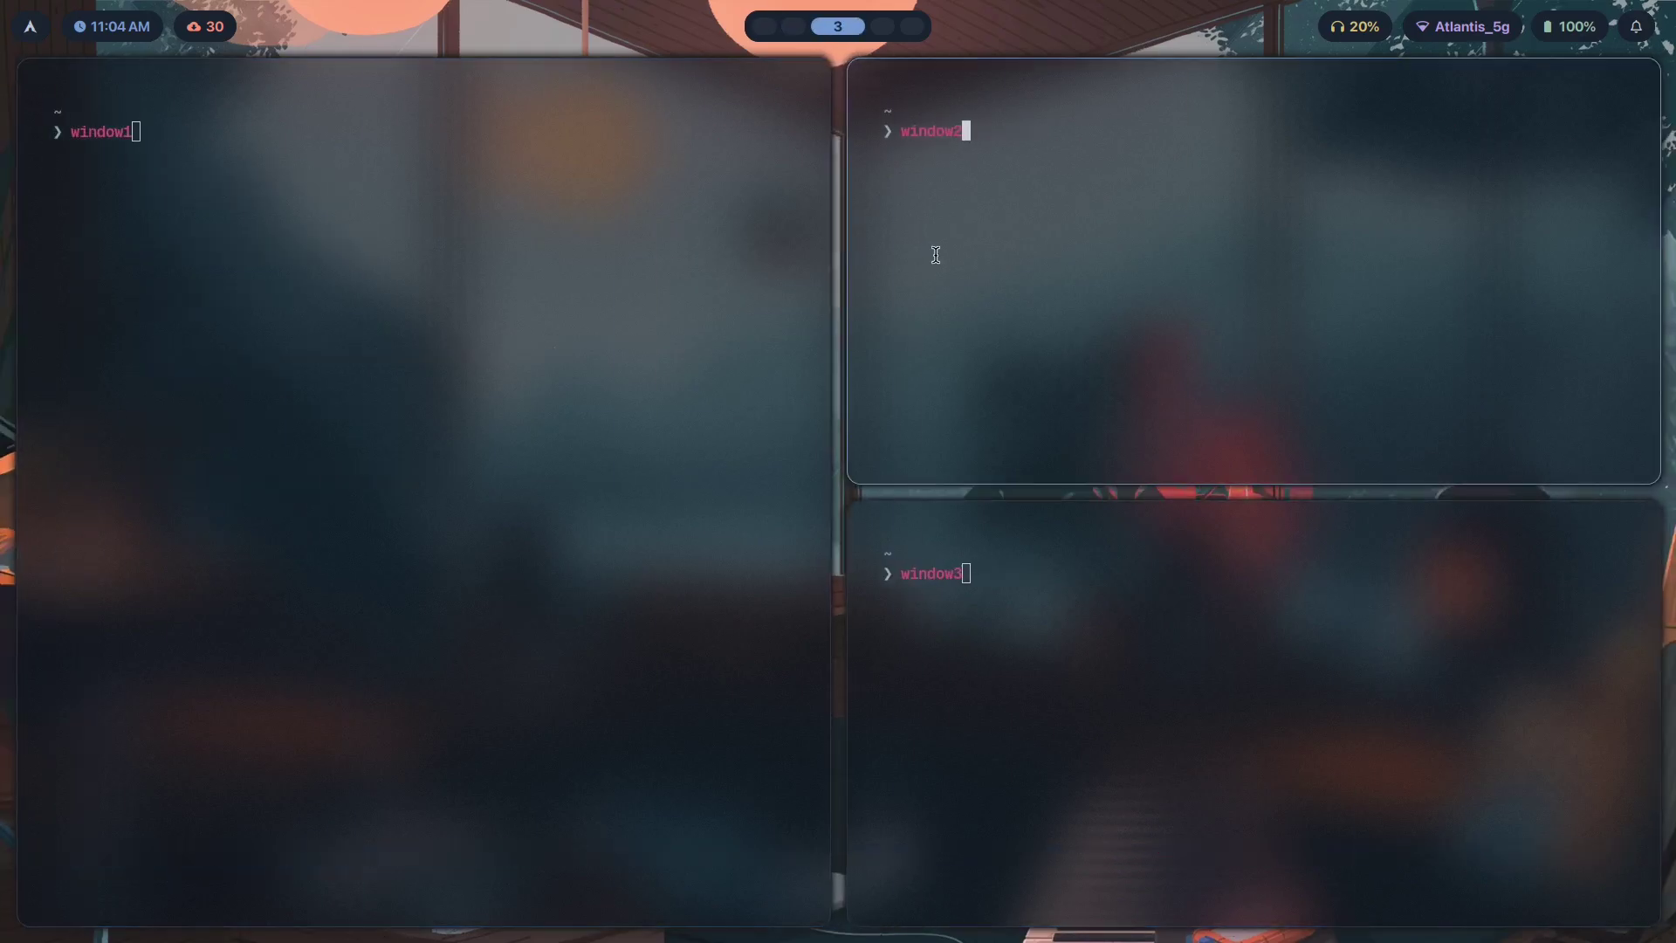
key("super+2")
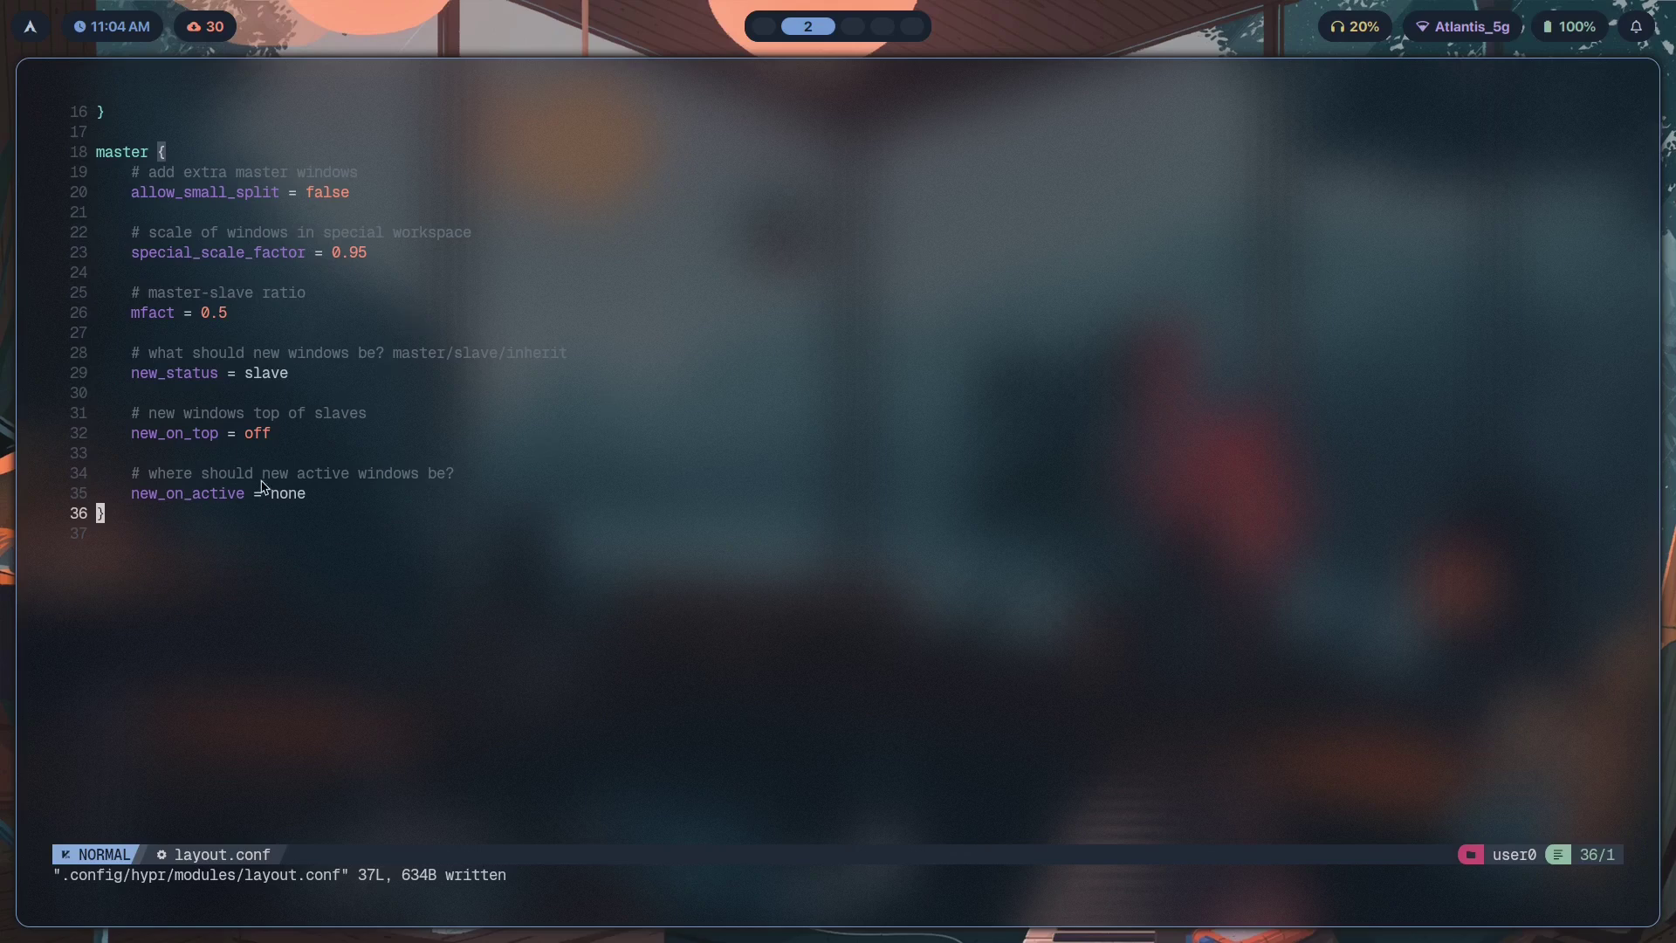
left_click(278, 501)
Undo to restore the smart_resizing lines and review the master block.
key("u")
key("u")
key("u")
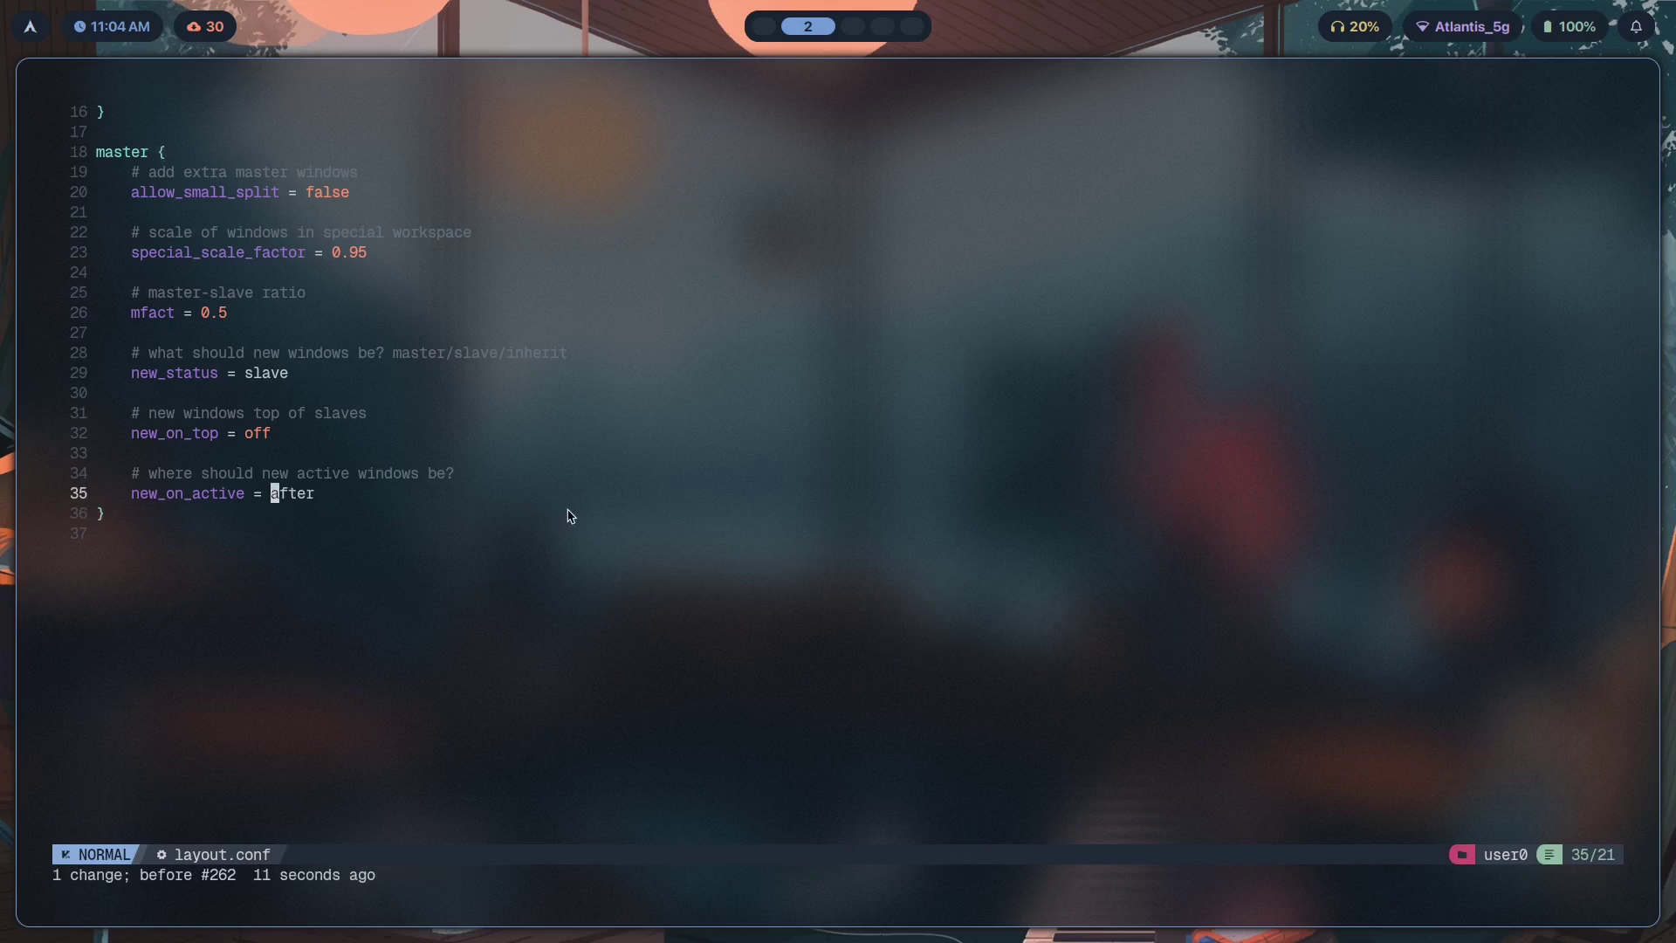
left_click(194, 599)
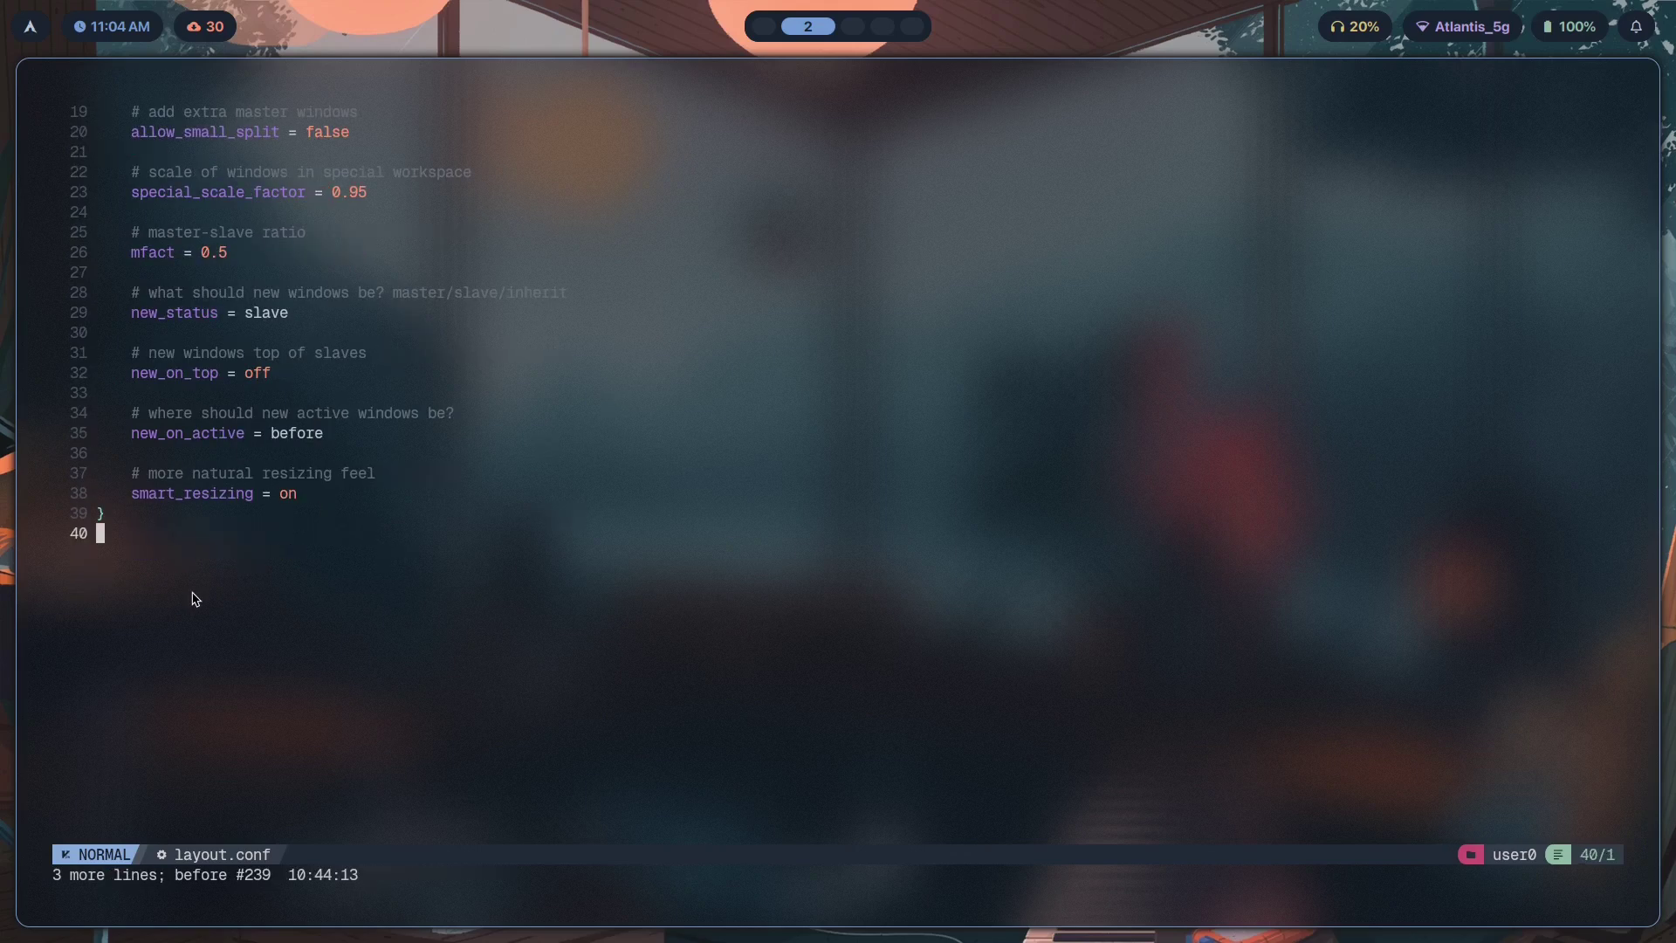
left_click(286, 501)
scroll(194, 169, "up", 4)
scroll(214, 473, "down", 4)
scroll(245, 240, "up", 6)
left_click_drag(273, 434, 116, 233)
left_click(213, 332)
Check the smart_resizing = on setting and save layout.conf.
scroll(382, 417, "down", 4)
left_click(234, 640)
scroll(210, 559, "down", 2)
left_click_drag(337, 492, 86, 474)
left_click(223, 492)
left_click(334, 499)
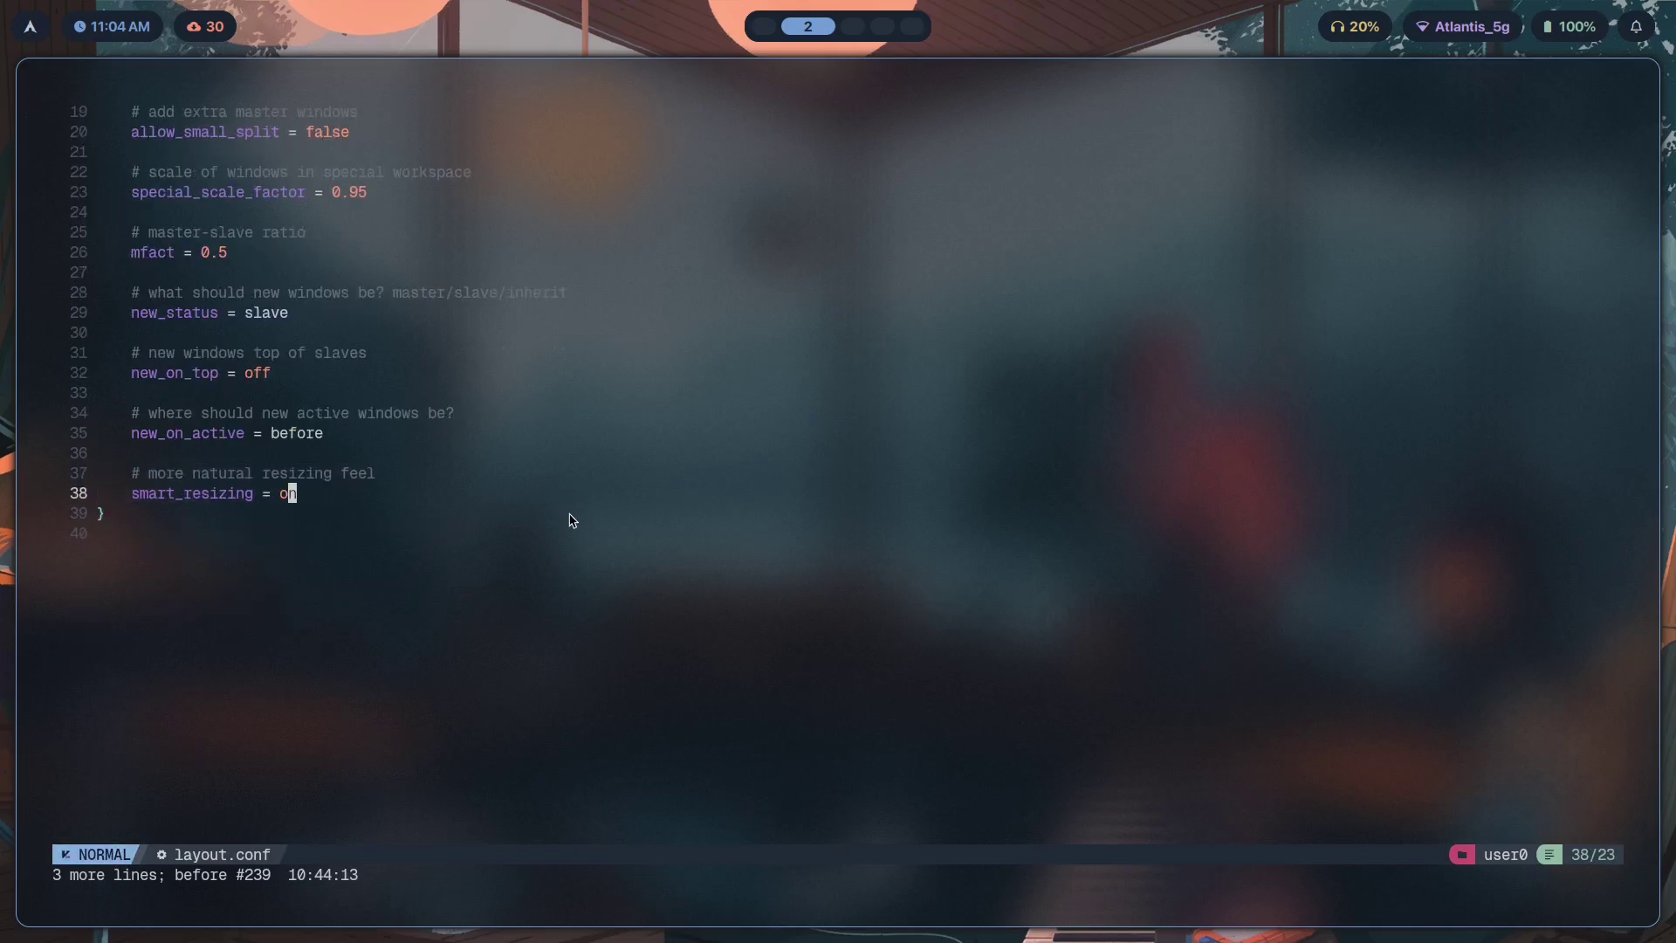
type(":w")
key("Return")
Resize window3 and the neighbouring tiles on workspace 3 to test smart resizing.
key("super+3")
left_click_drag(1081, 599, 1034, 550)
left_click_drag(886, 492, 876, 579)
key("super+Left")
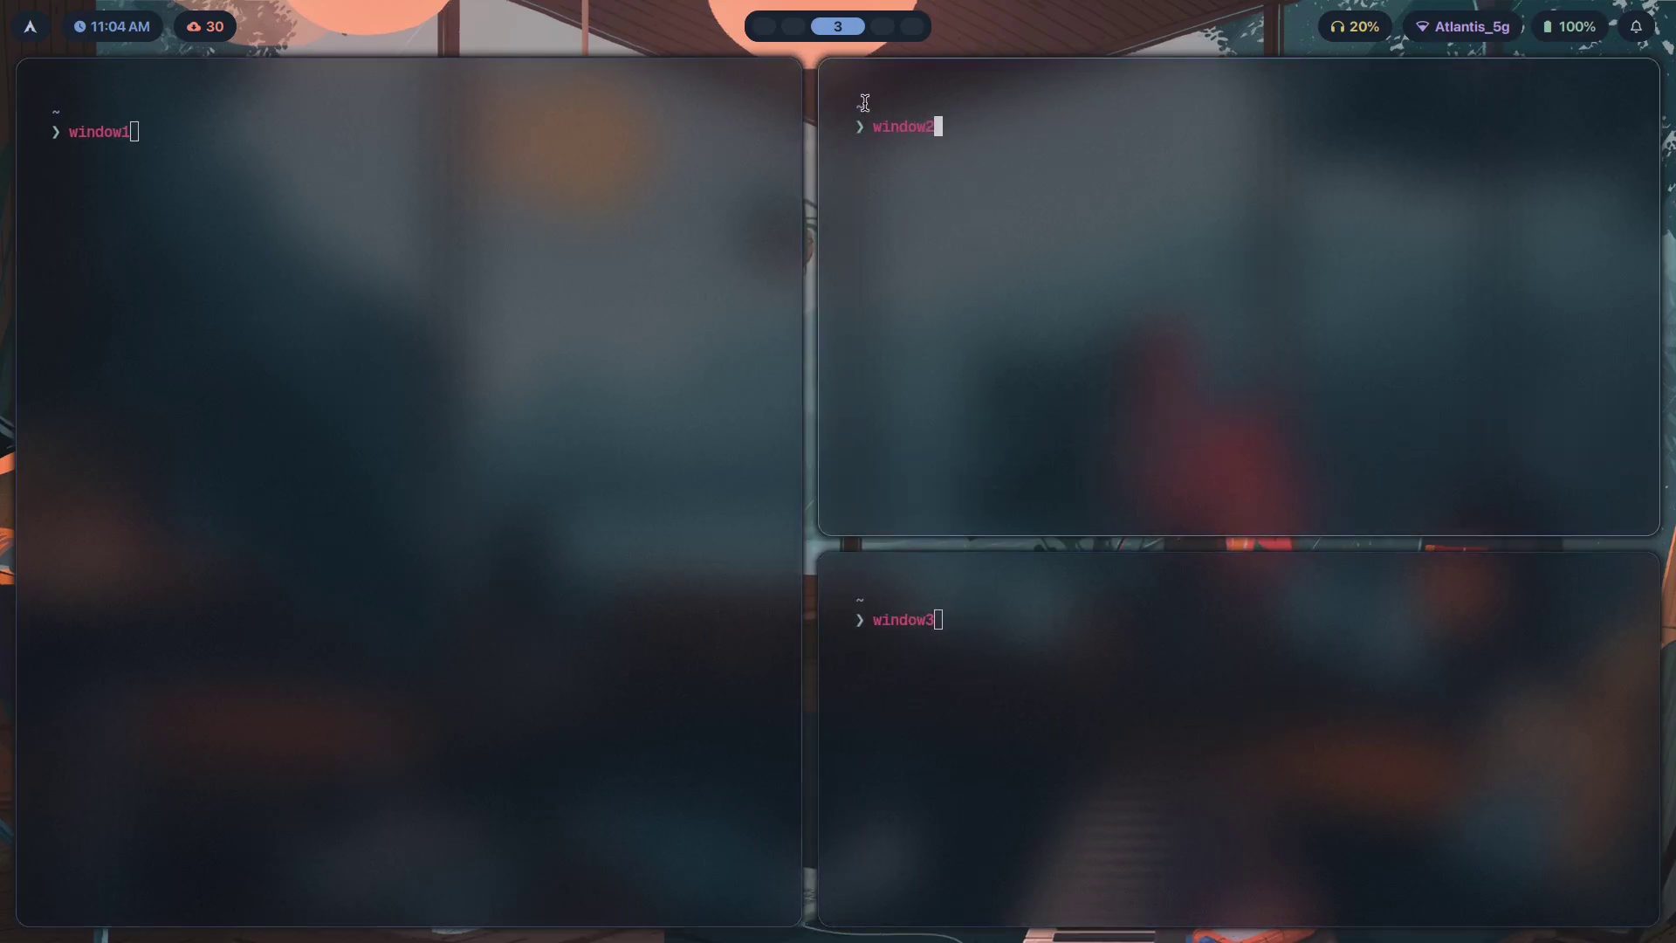
left_click_drag(1096, 658, 1257, 479)
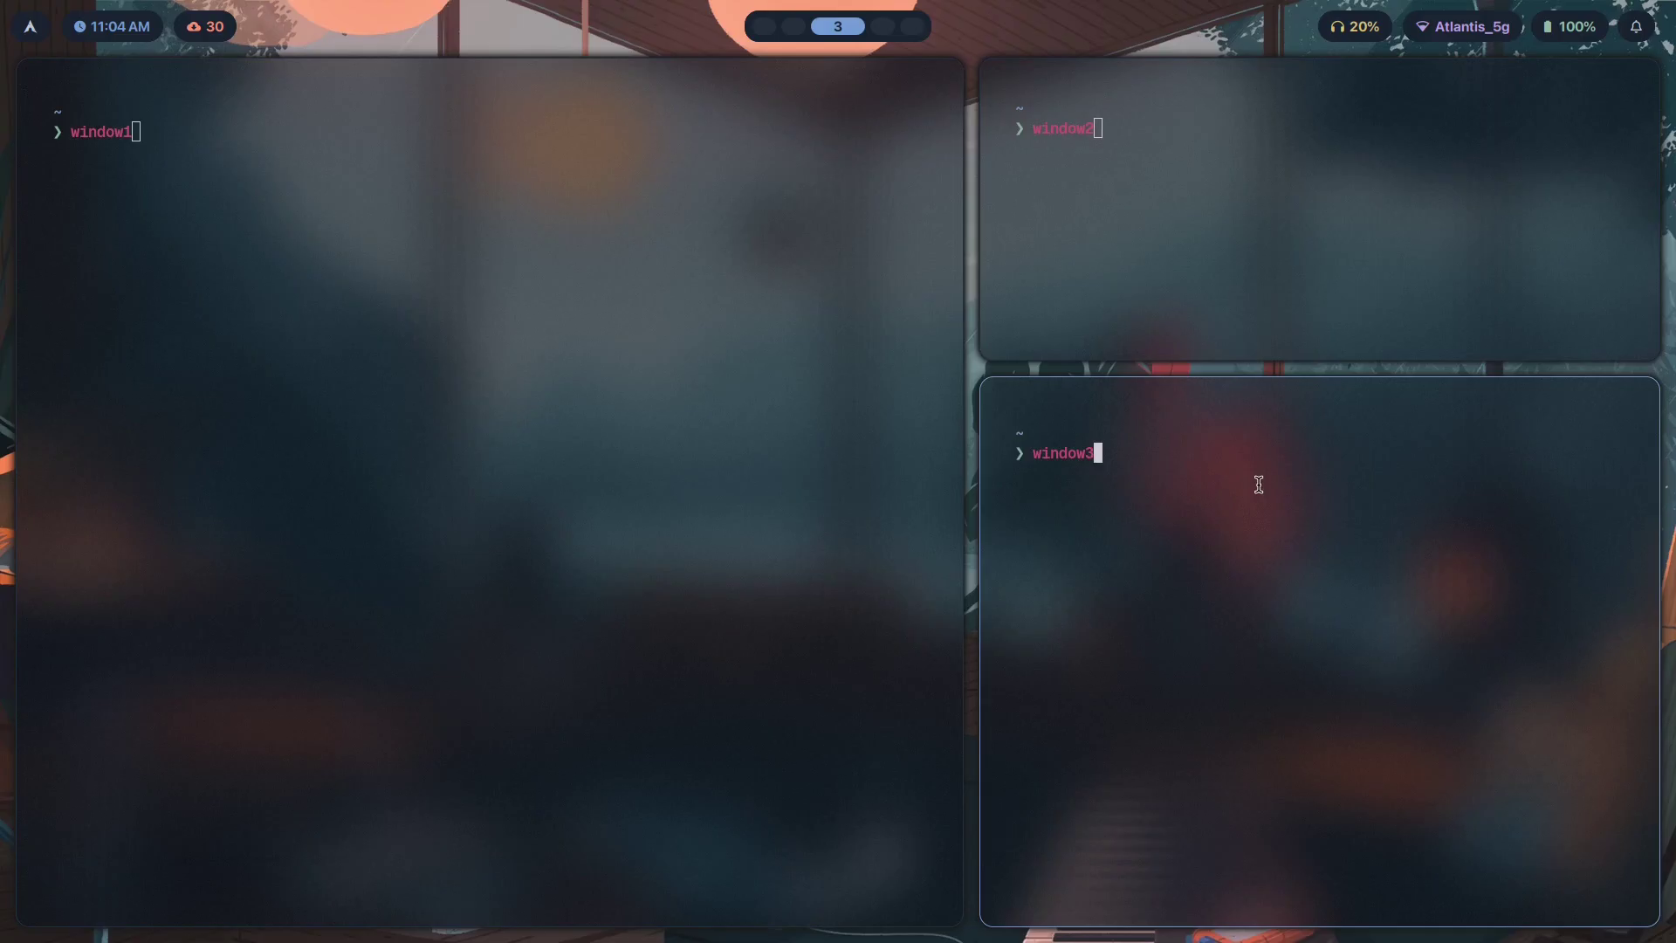
key("super+2")
left_click(243, 520)
Restore drop_at_cursor = on and save layout.conf.
type("u:w")
key("Return")
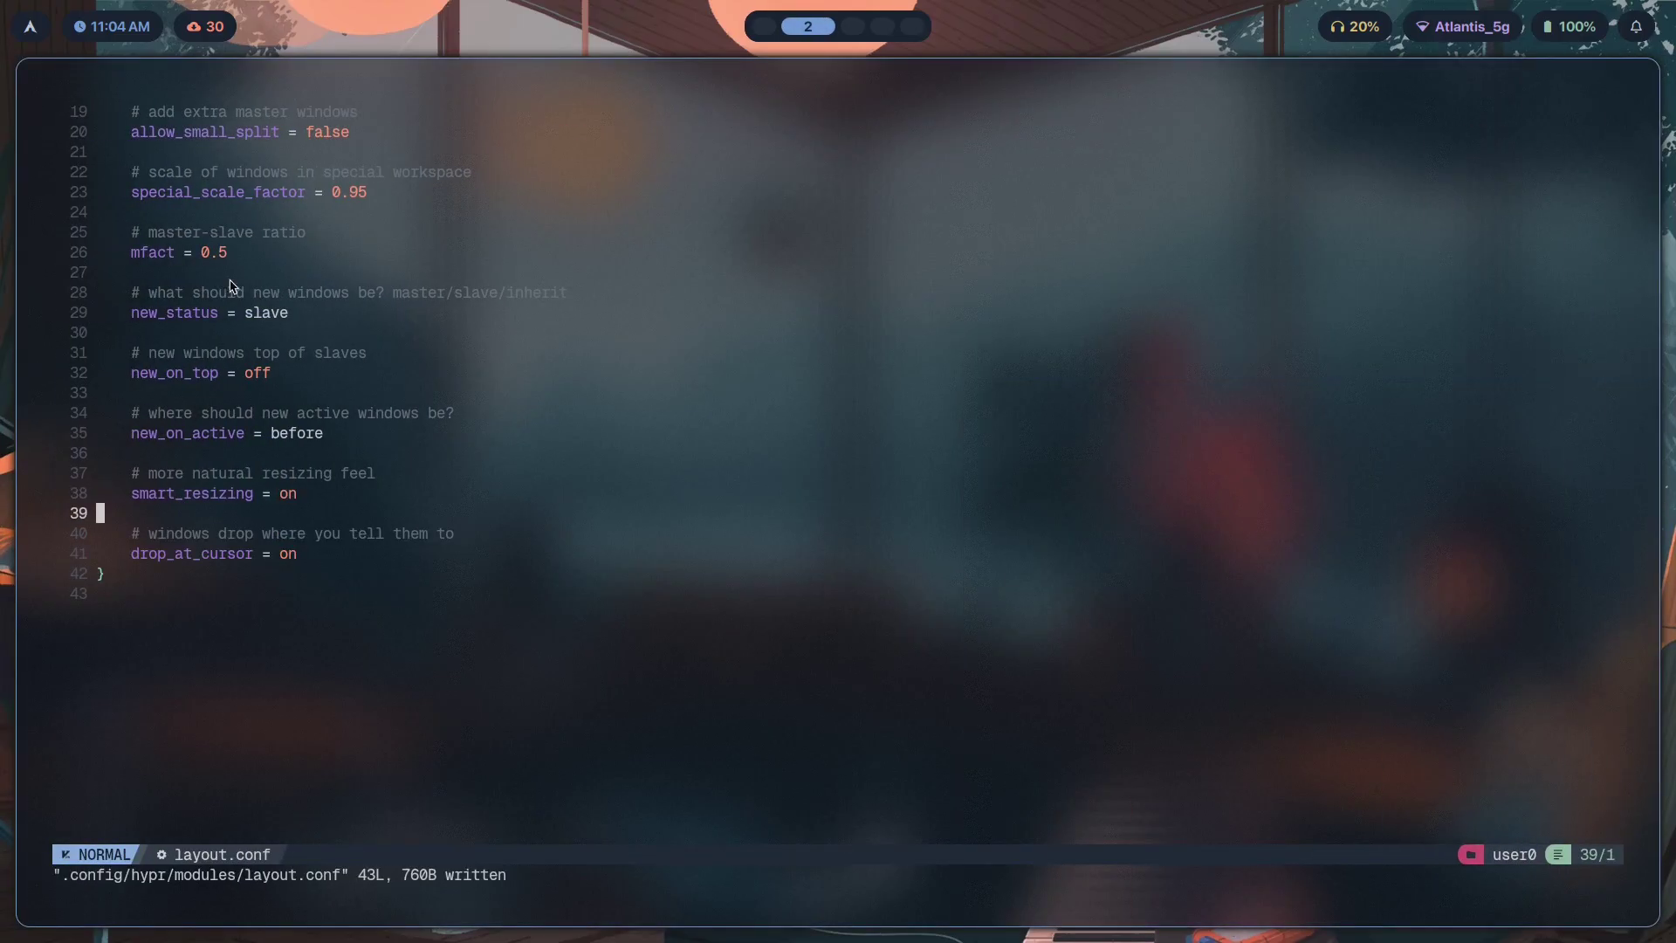
left_click_drag(142, 556, 294, 559)
left_click(295, 559)
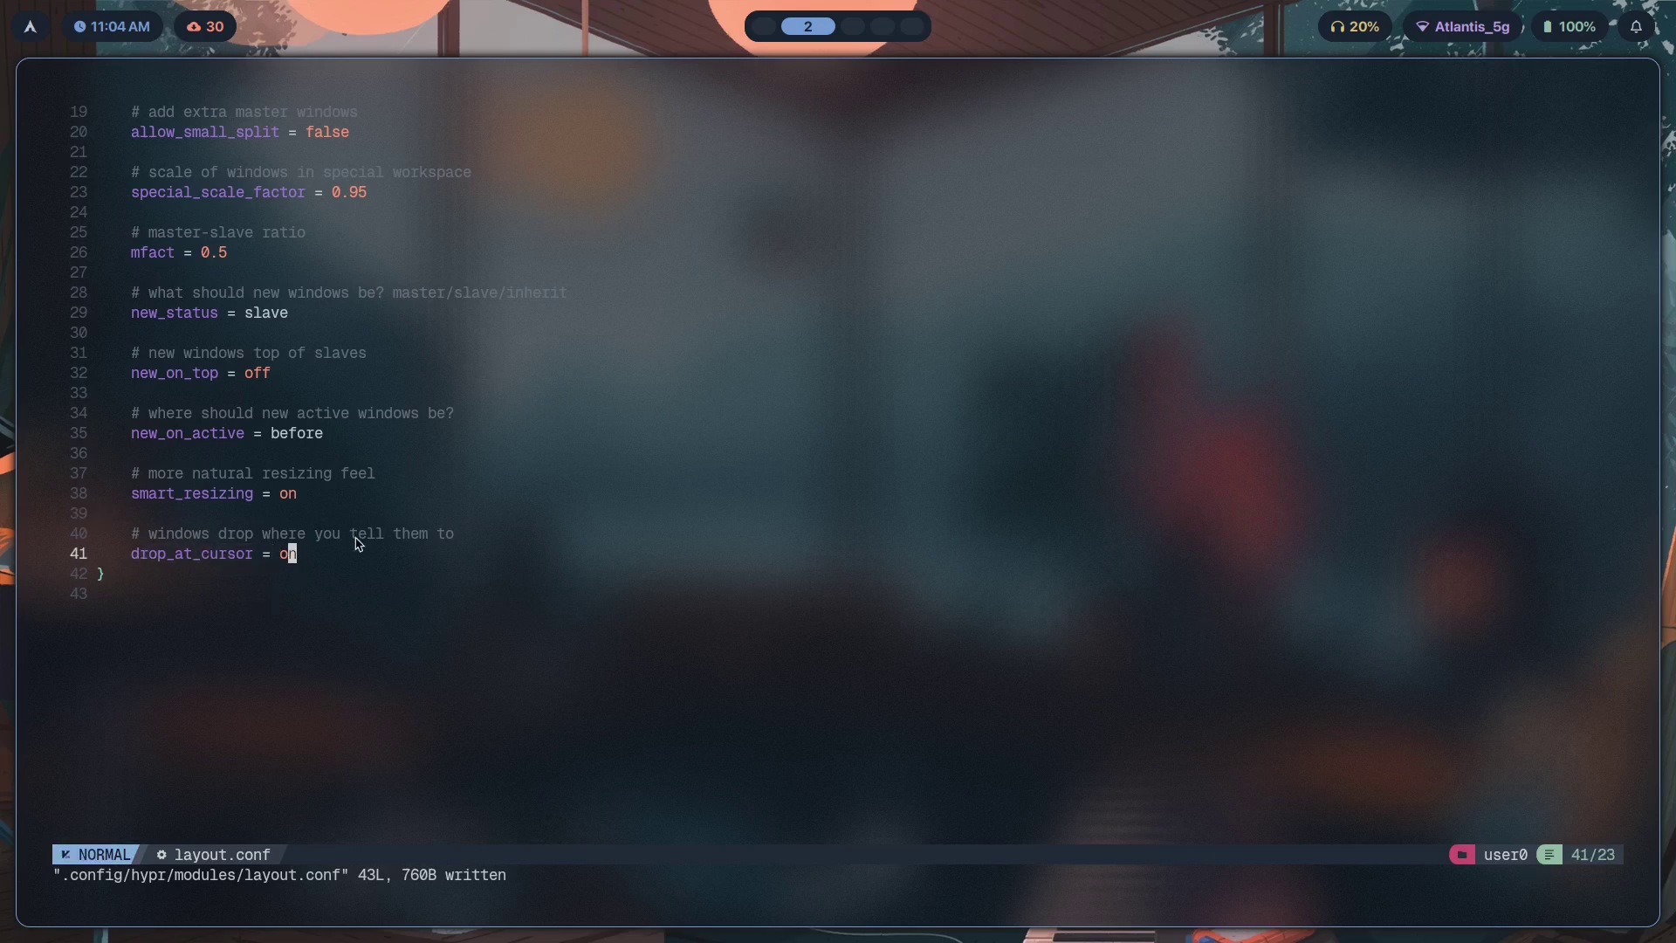
Drag window3 into the master tile and back out to the right on workspace 3.
key("super+3")
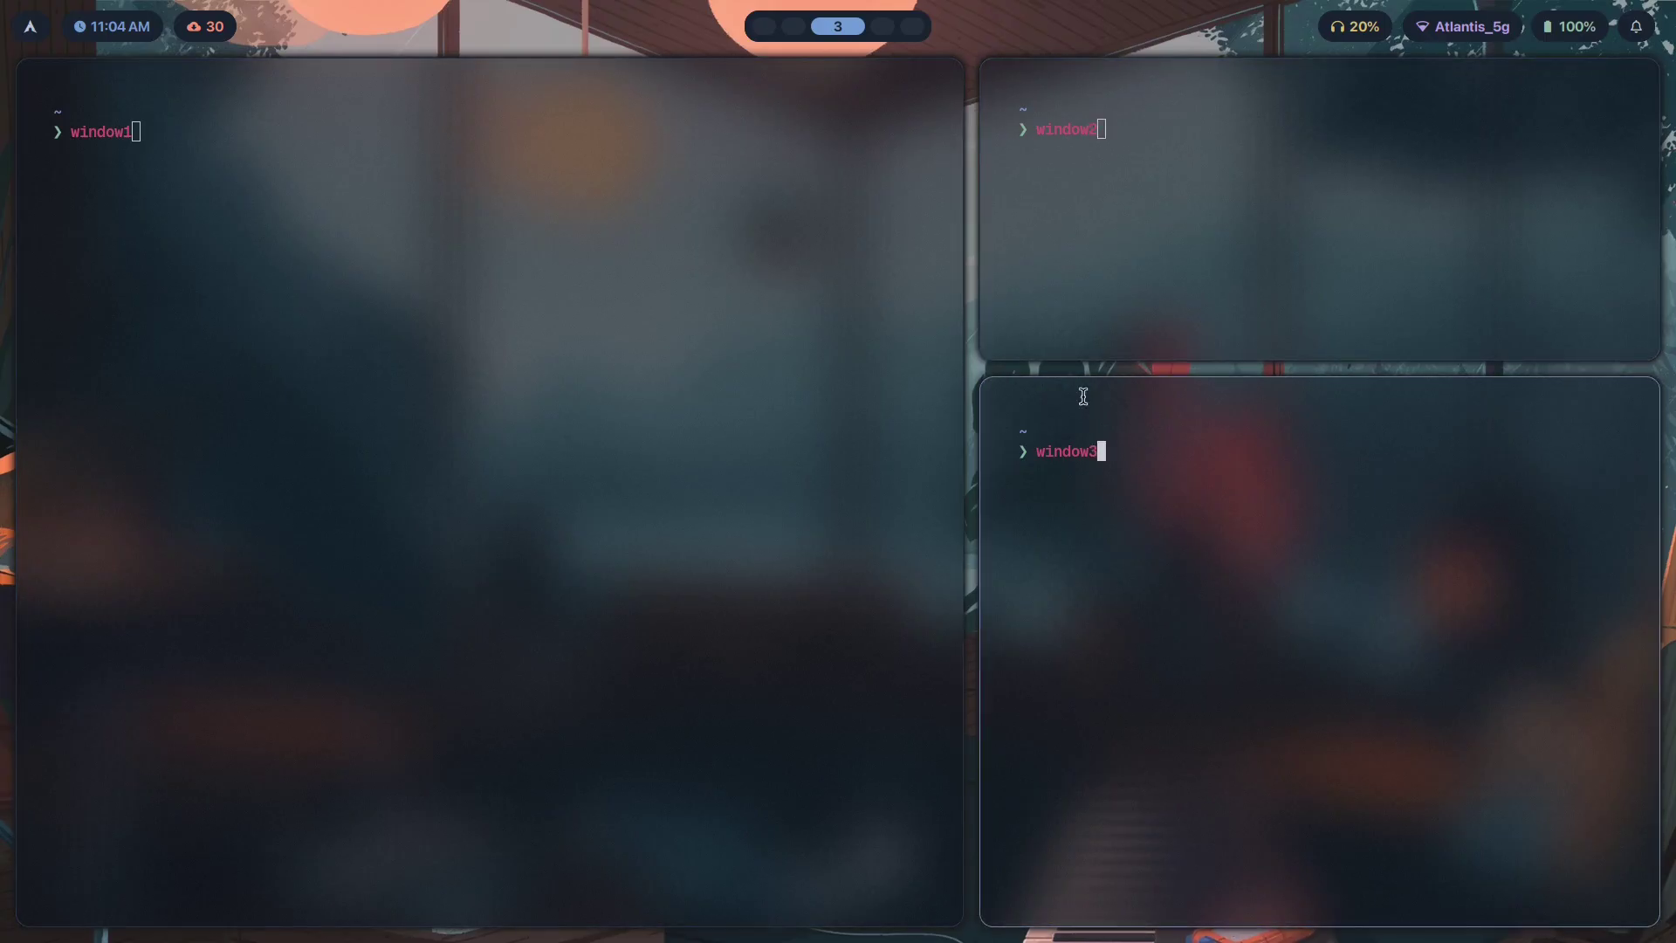
left_click_drag(1219, 559, 1181, 650)
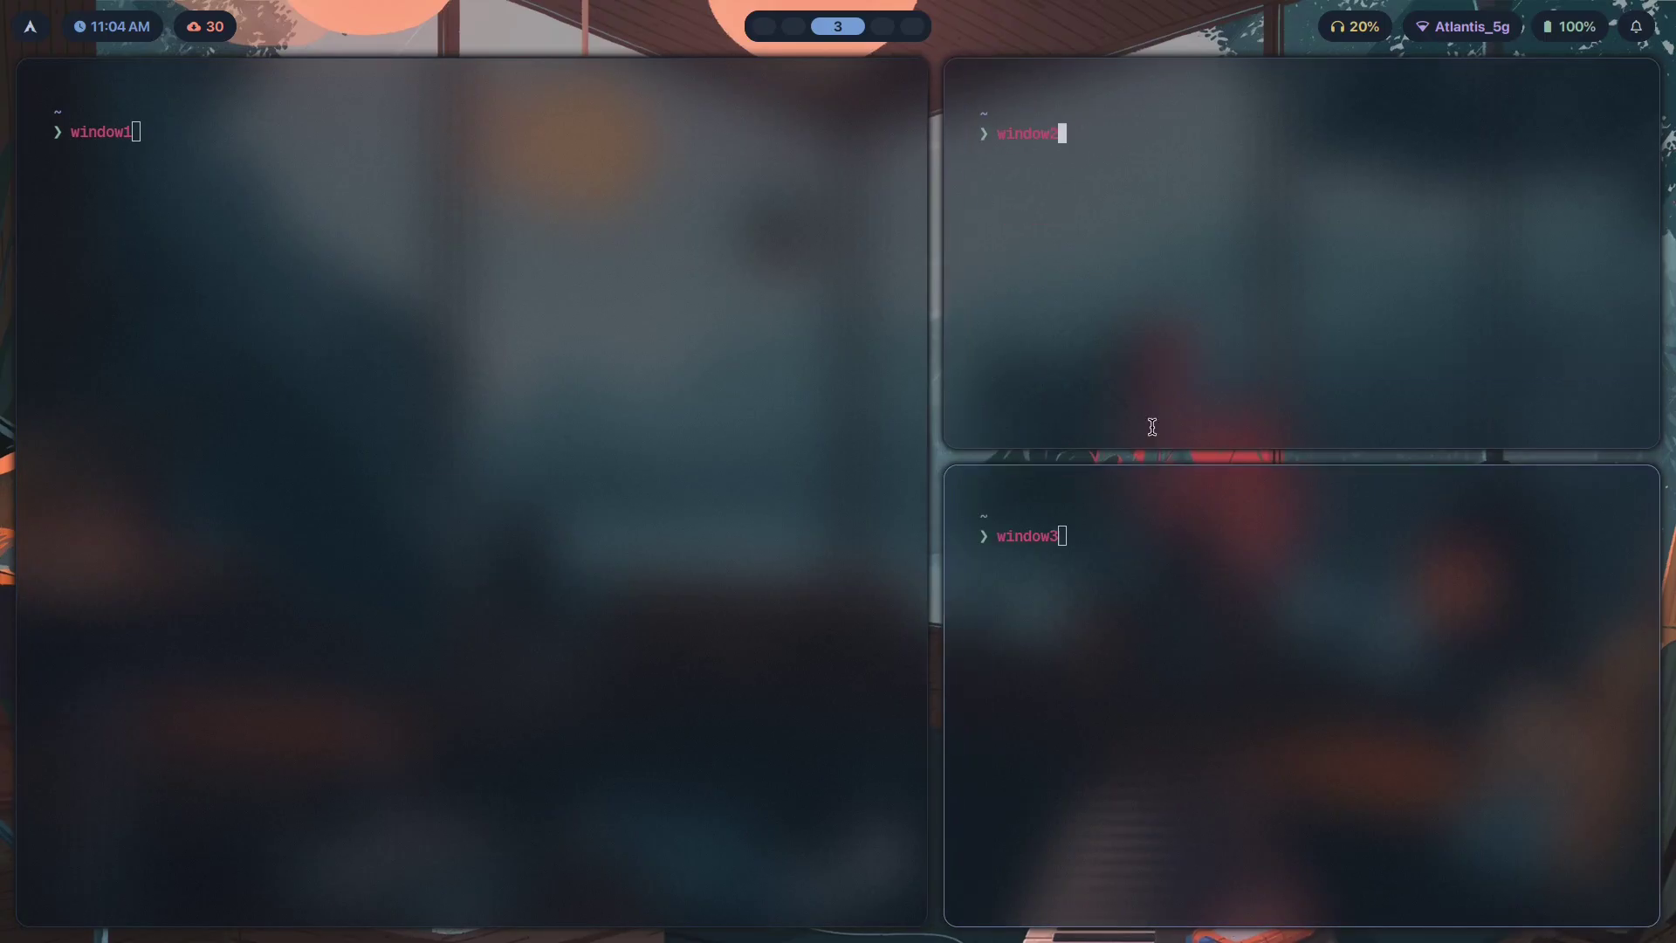
left_click_drag(1037, 572, 320, 254)
left_click_drag(460, 516, 1283, 689)
key("super+2")
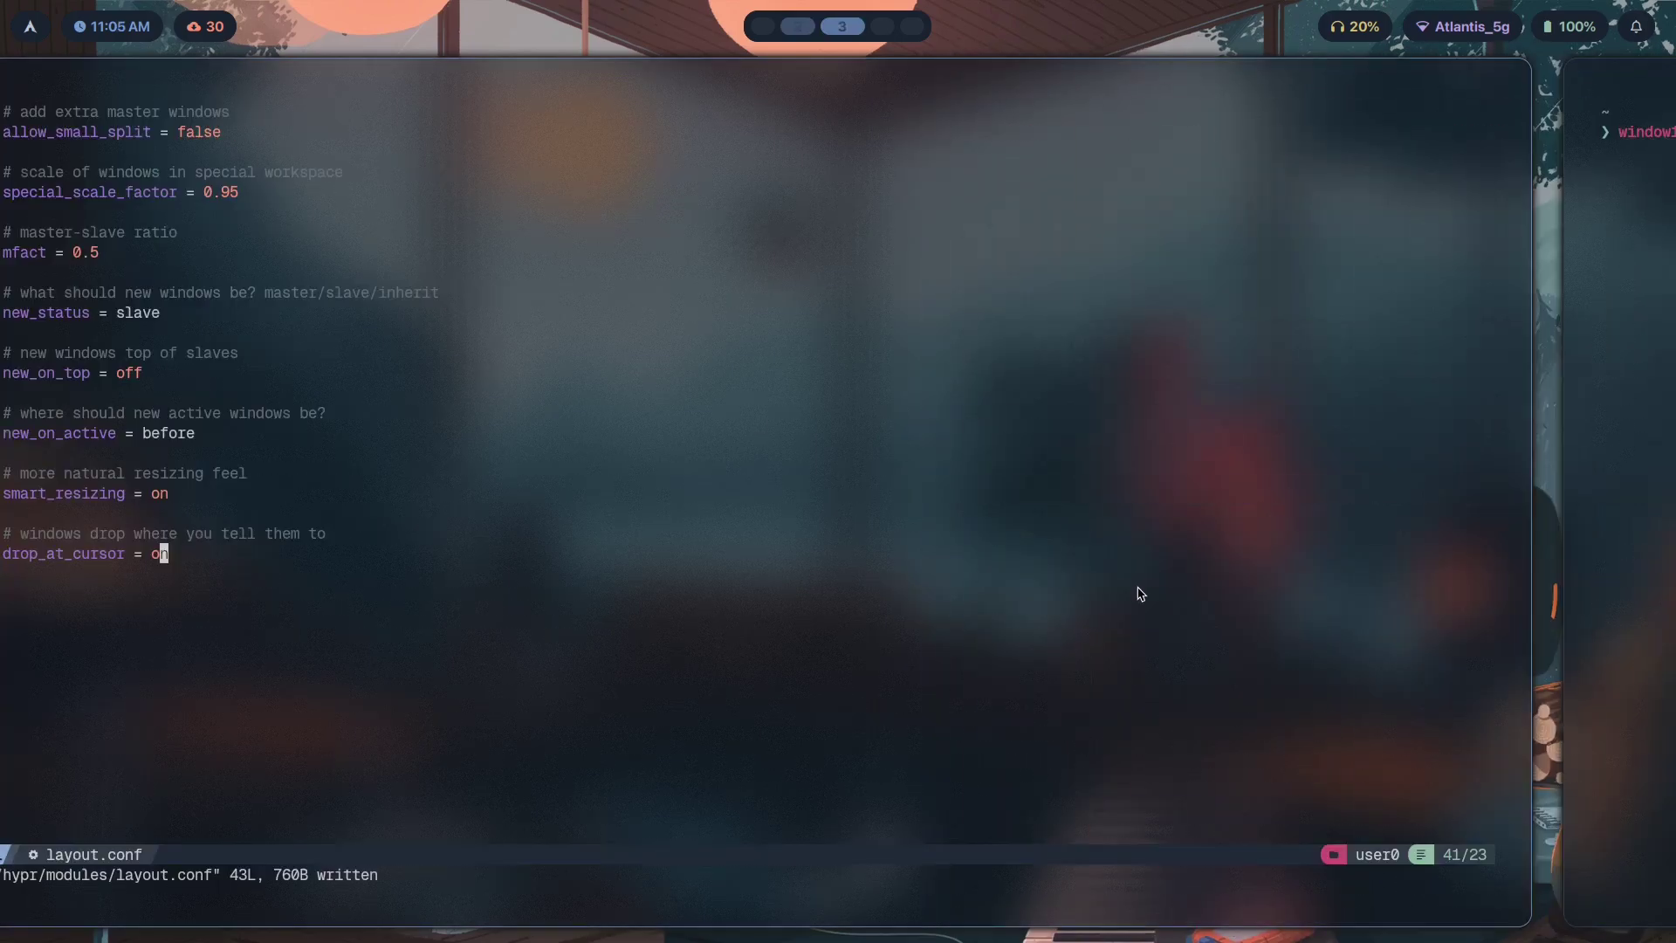
left_click(91, 598)
left_click(153, 580)
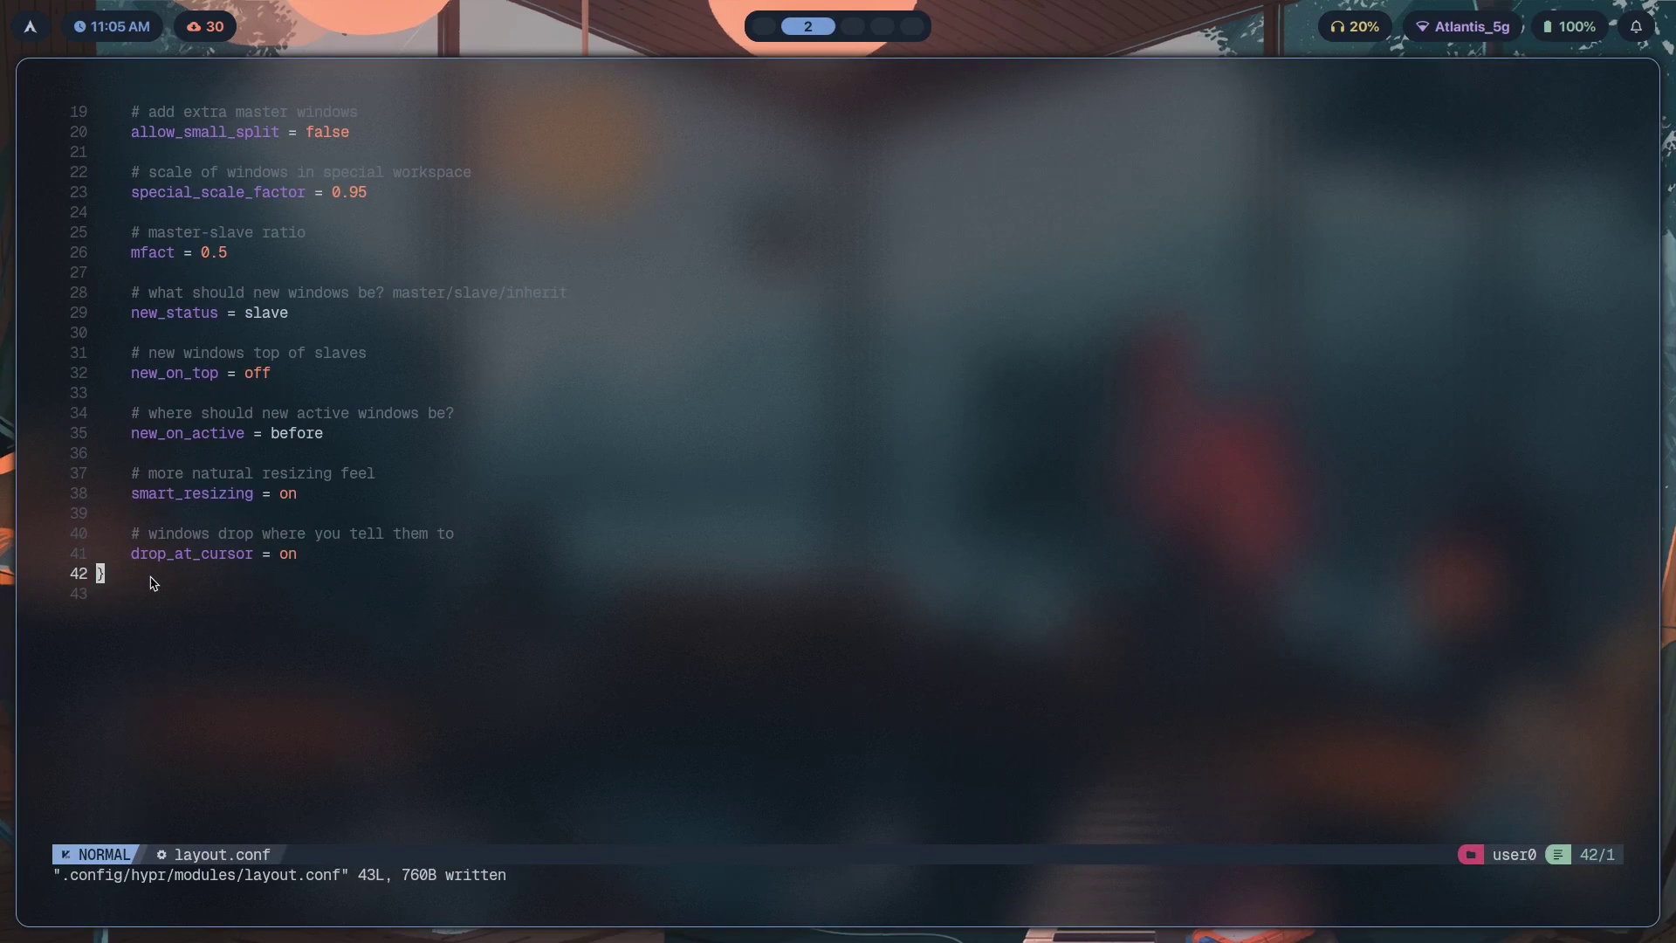
left_click(275, 557)
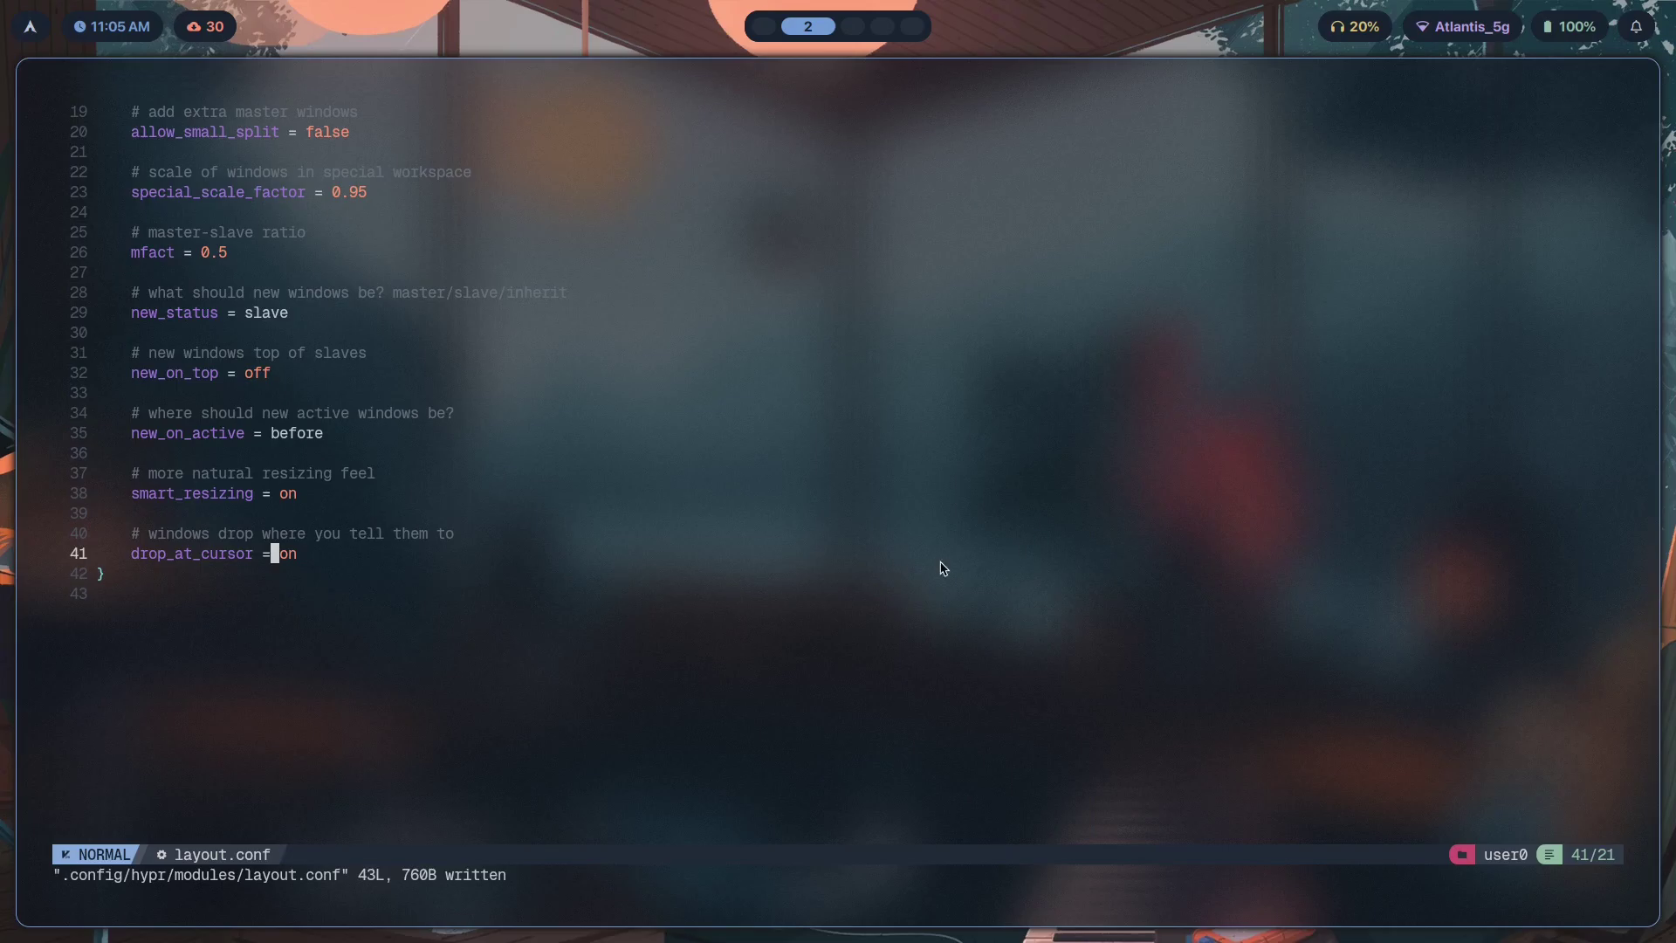
Restore the always_keep_position lines and close the right-hand terminals, leaving window1.
key("u")
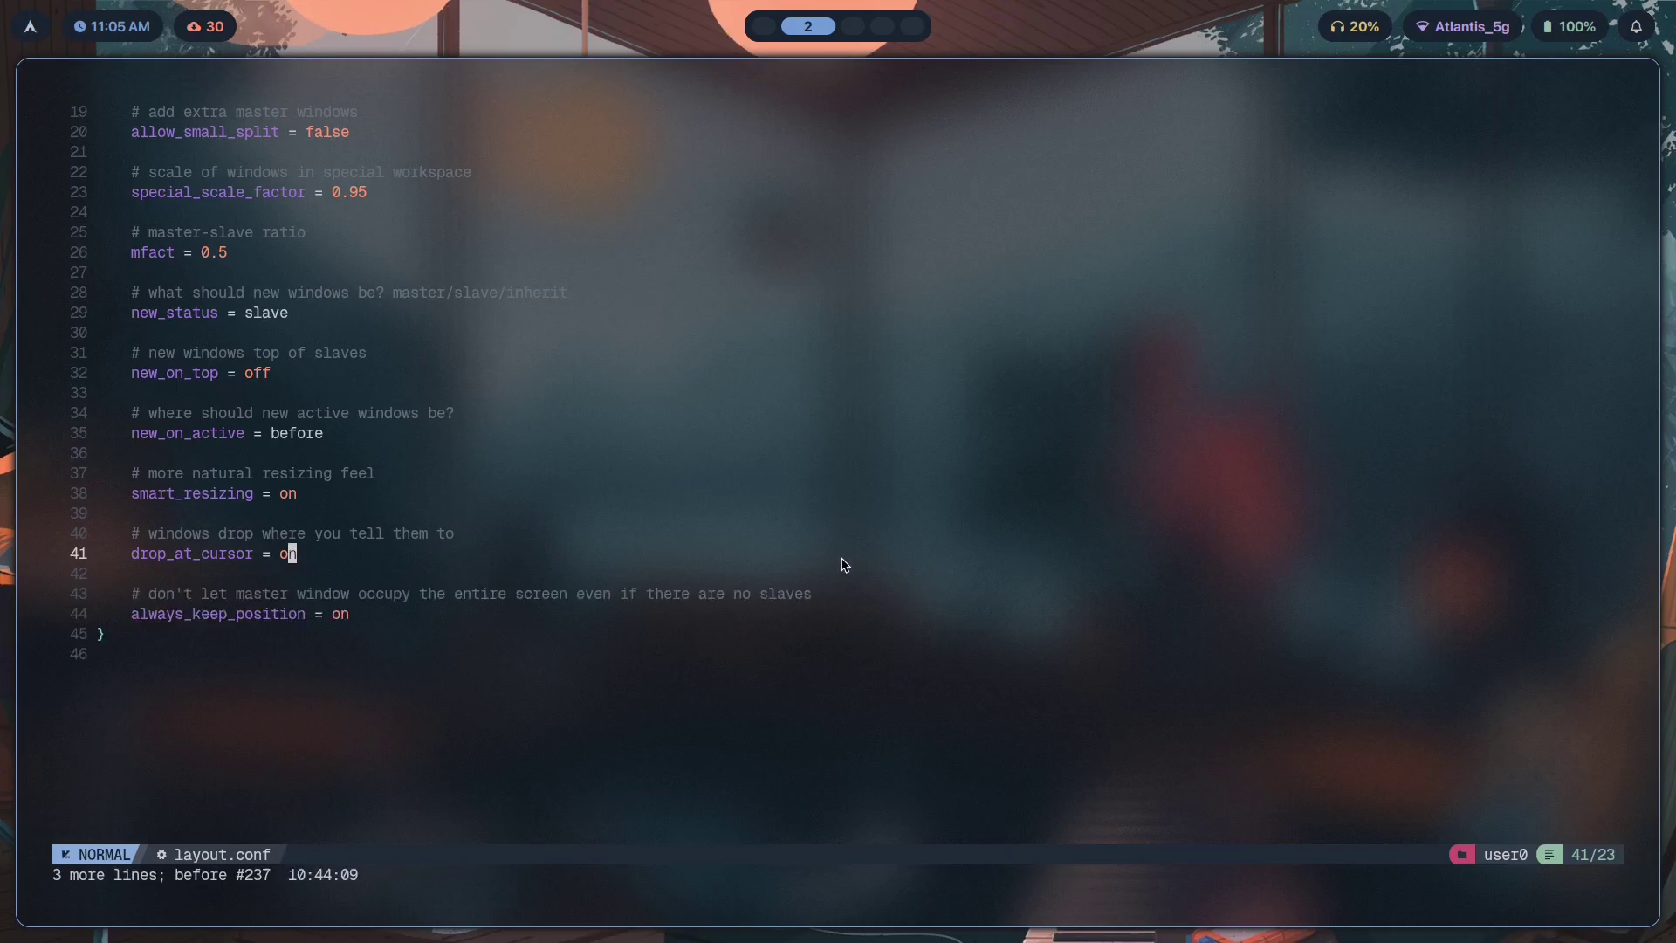
left_click(229, 644)
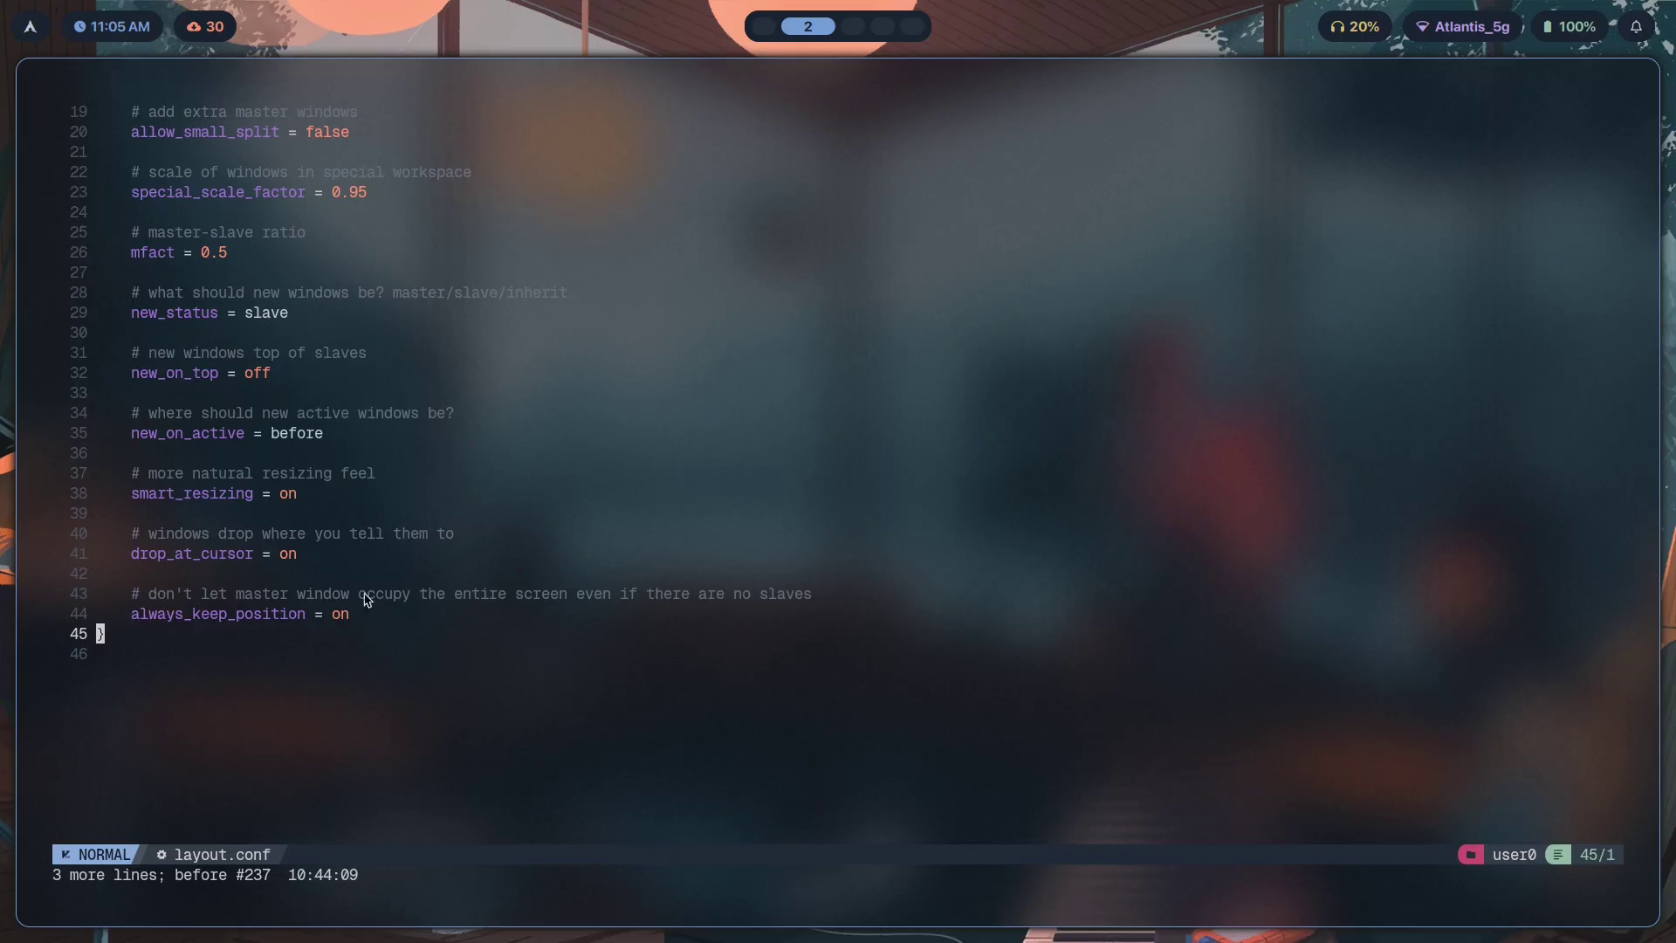
key("super+3")
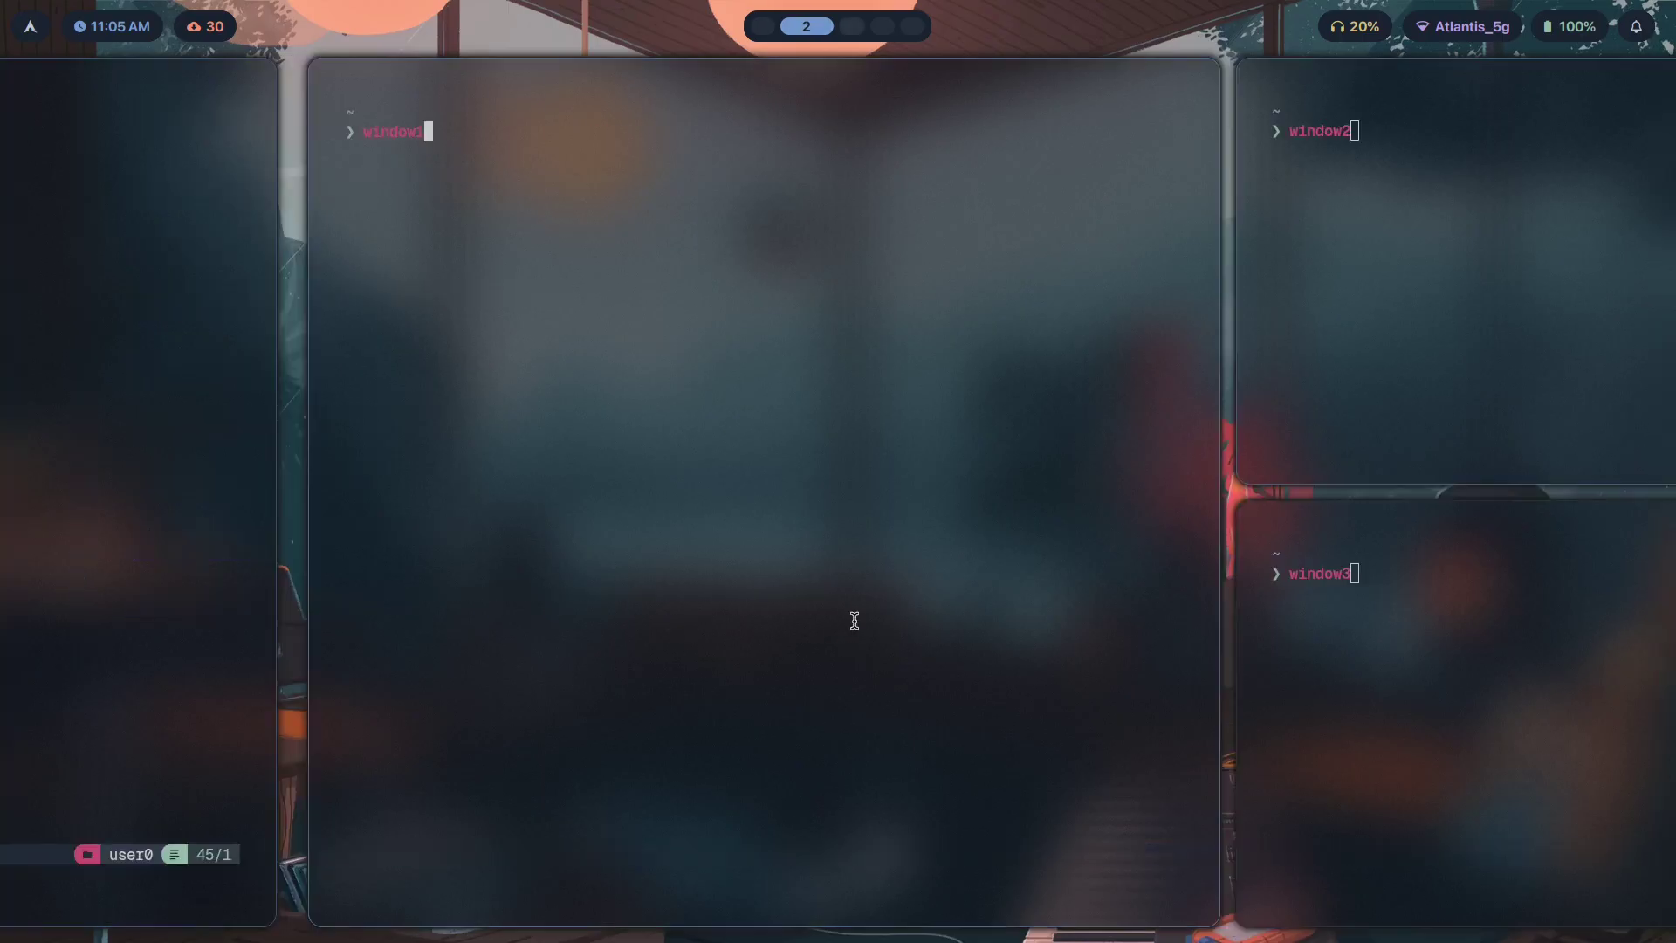
key("super+q")
key("super+q")
key("super+2")
key("super+3")
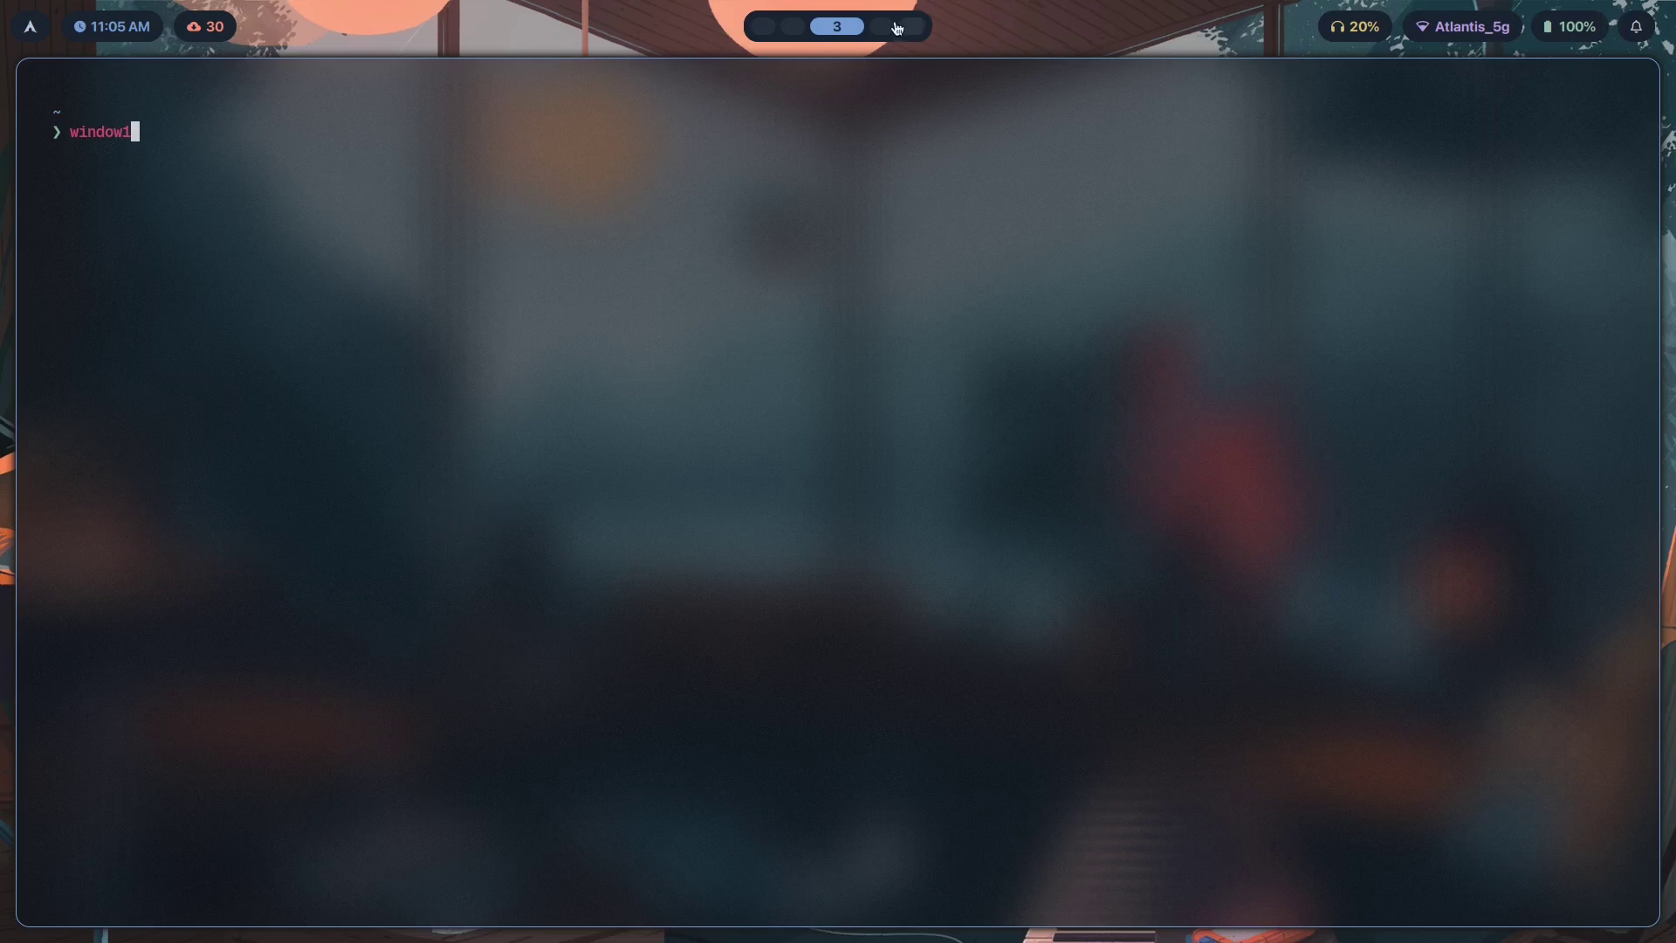
Save layout.conf with always_keep_position = on and test it with a new terminal.
key("super+2")
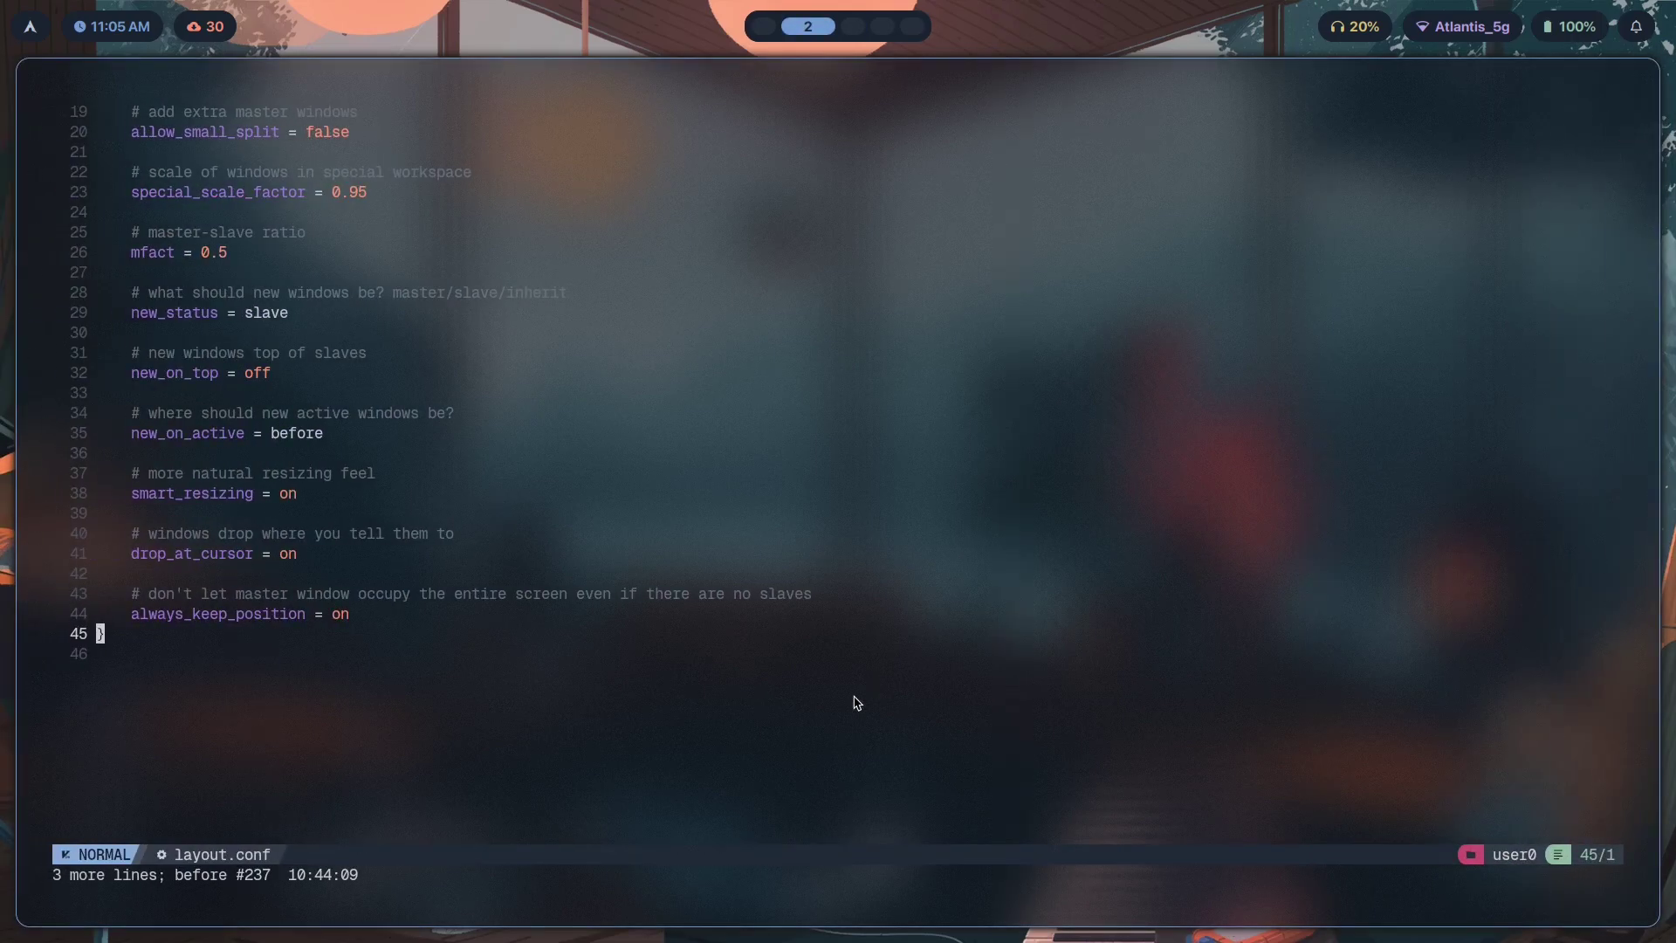
type(":w")
key("Return")
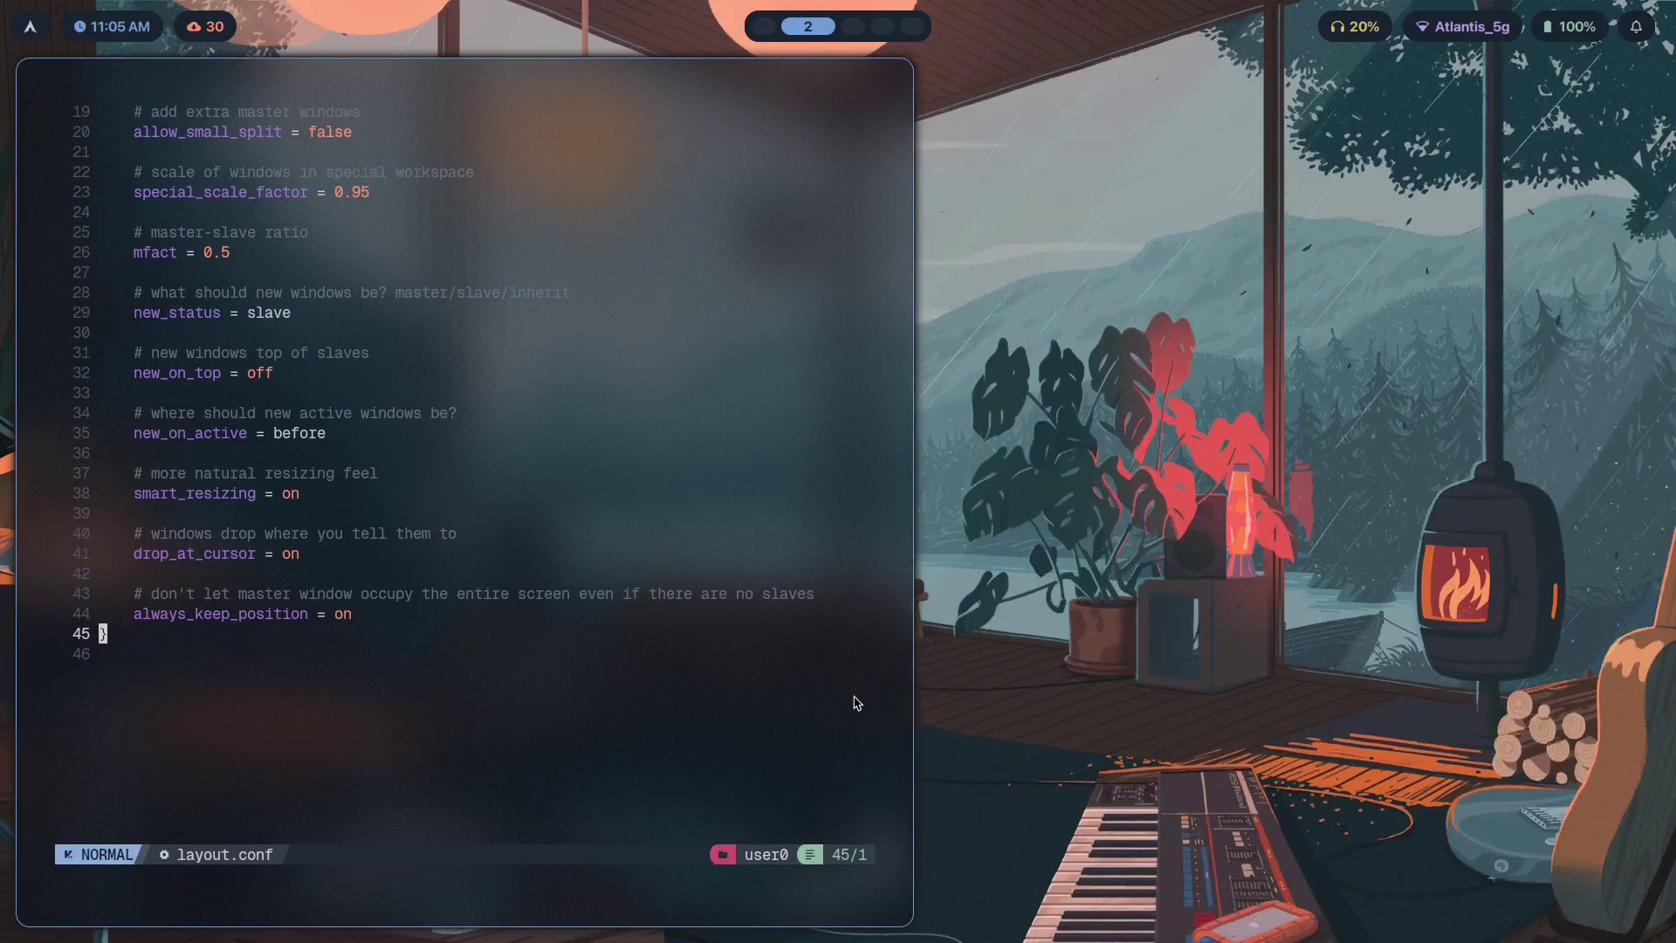
key("super+3")
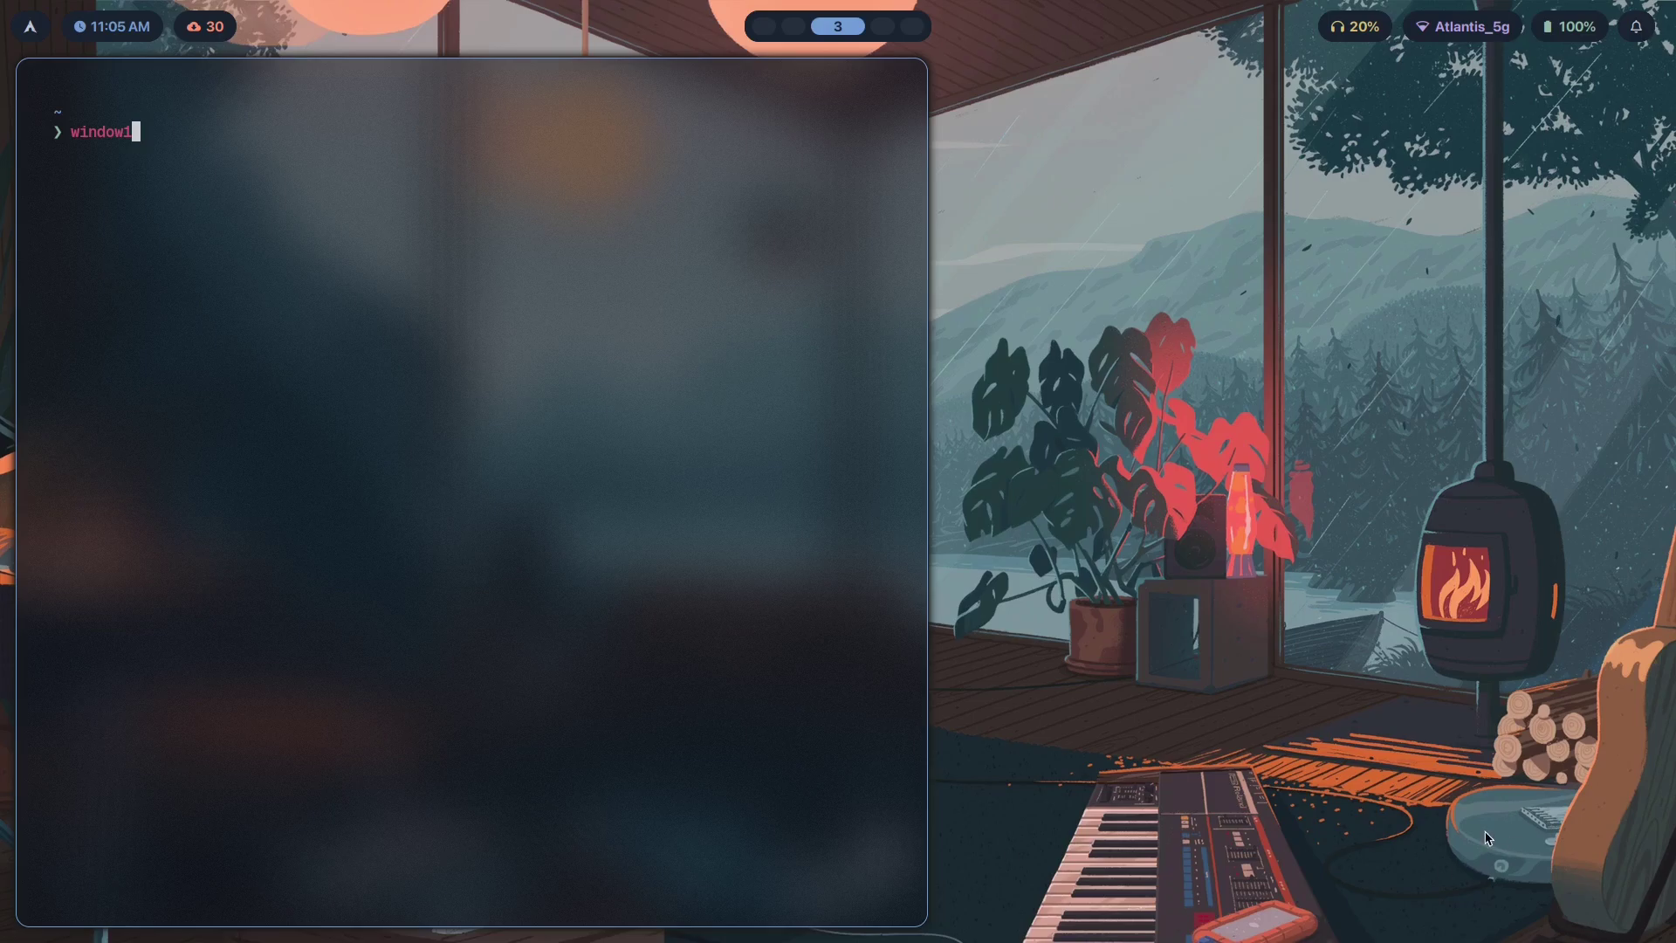
key("super+Return")
key("super+Return")
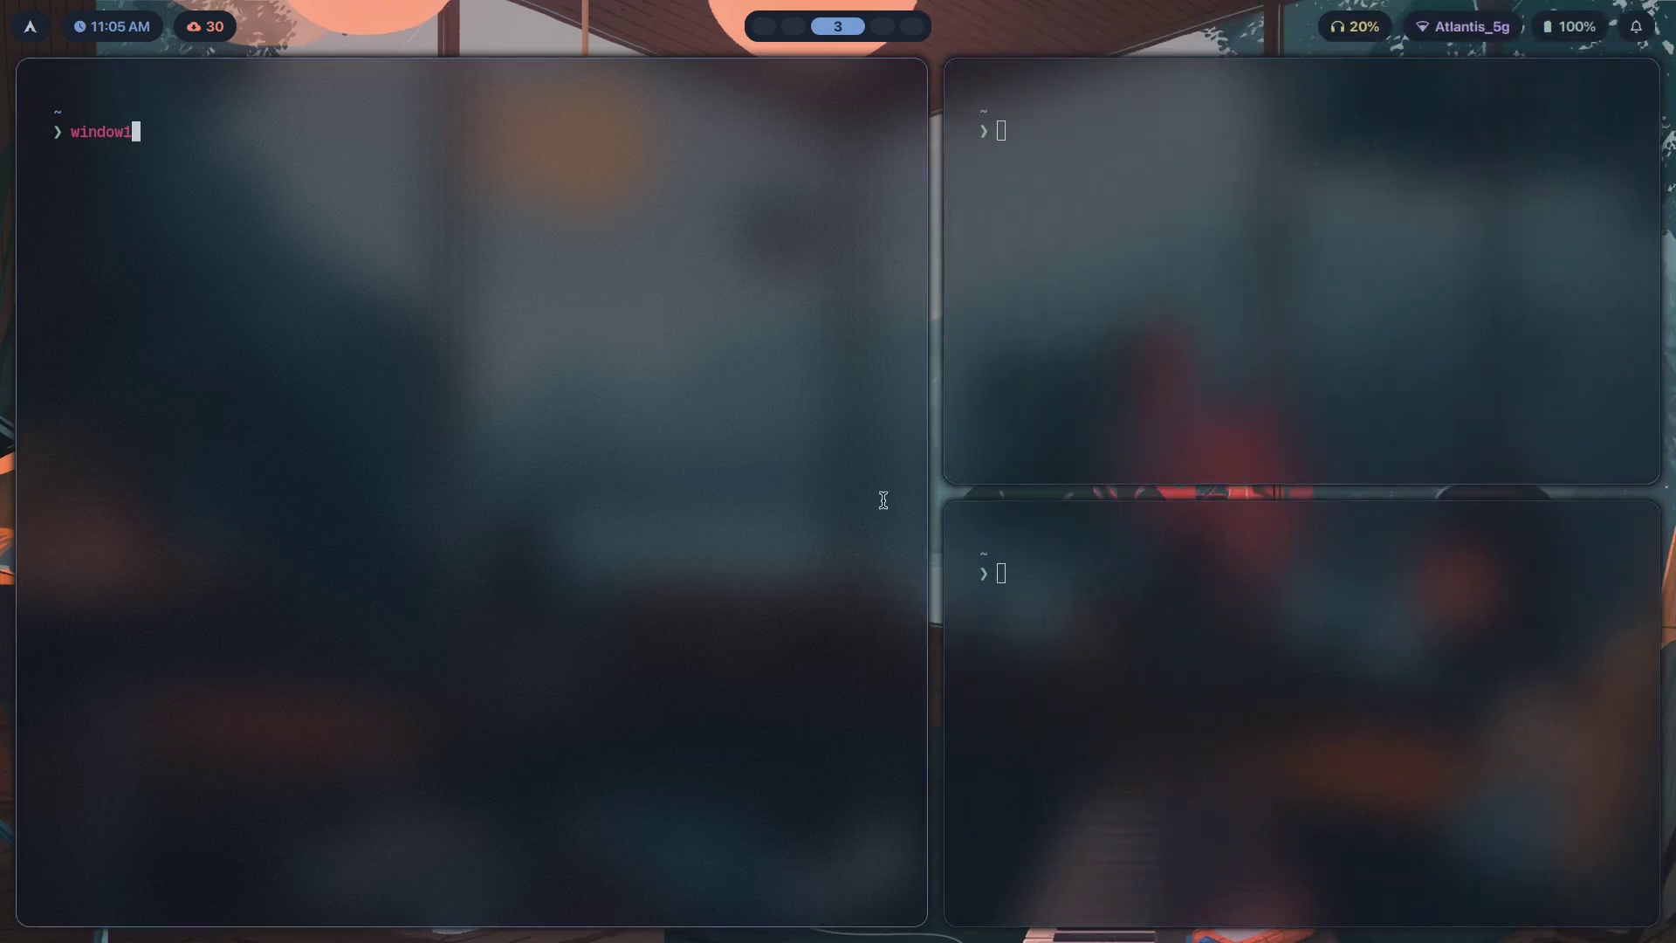
key("super+q")
key("super+q")
Review the always_keep_position line, undoing and redoing the mfact uncomment.
key("super+2")
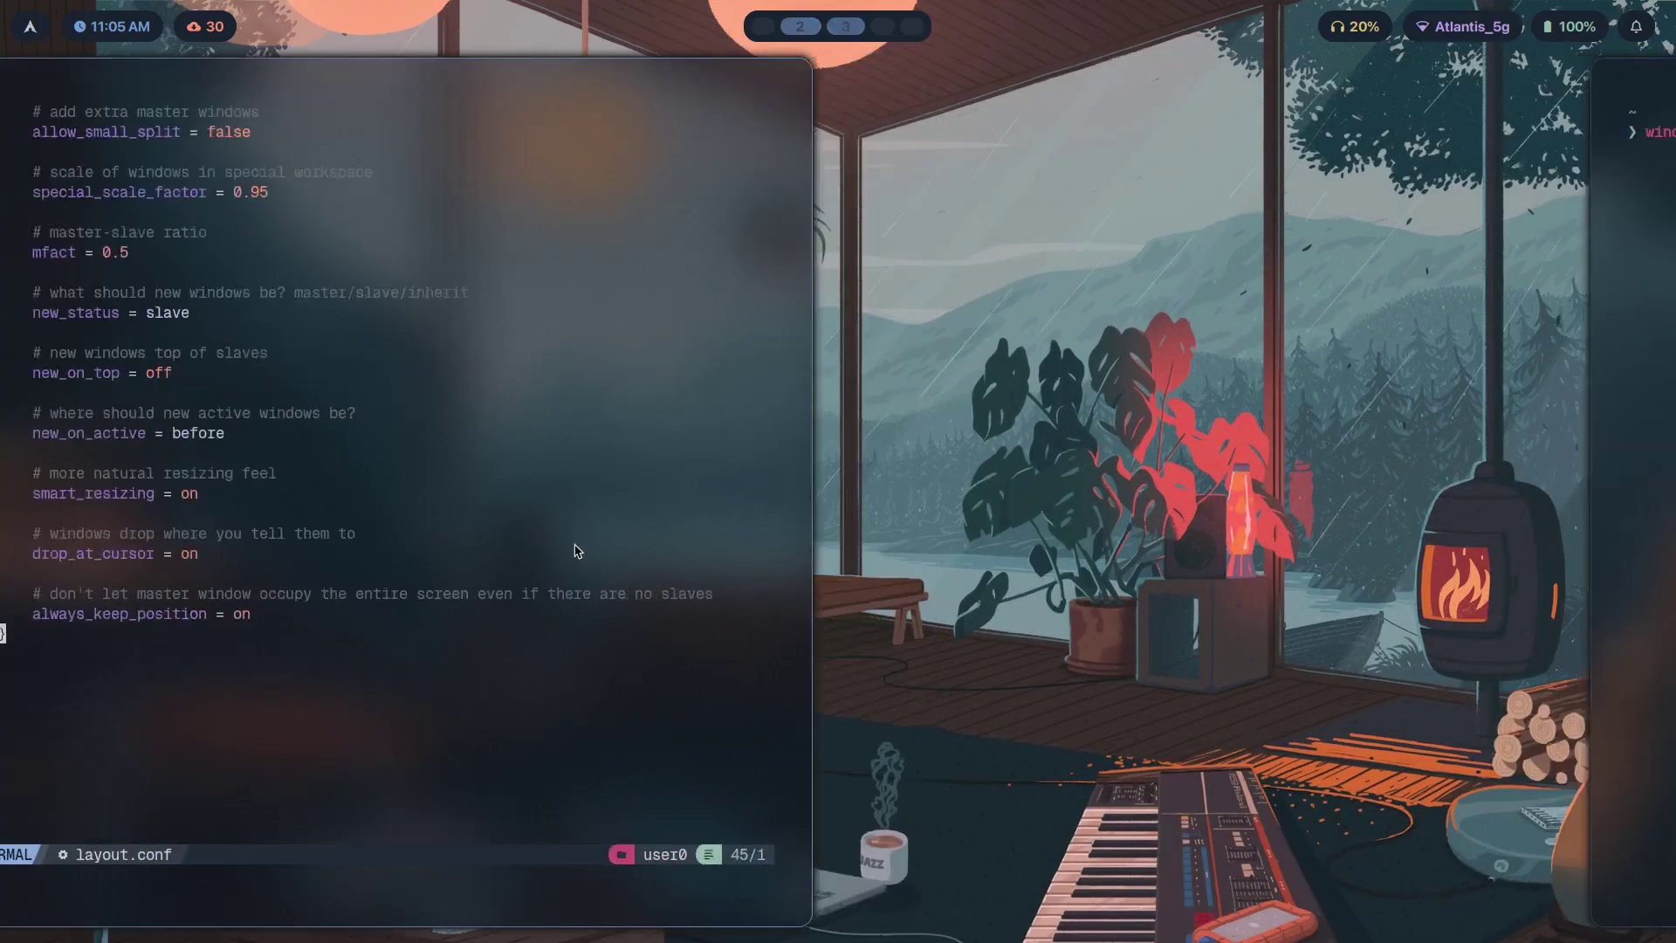
scroll(378, 491, "down", 2)
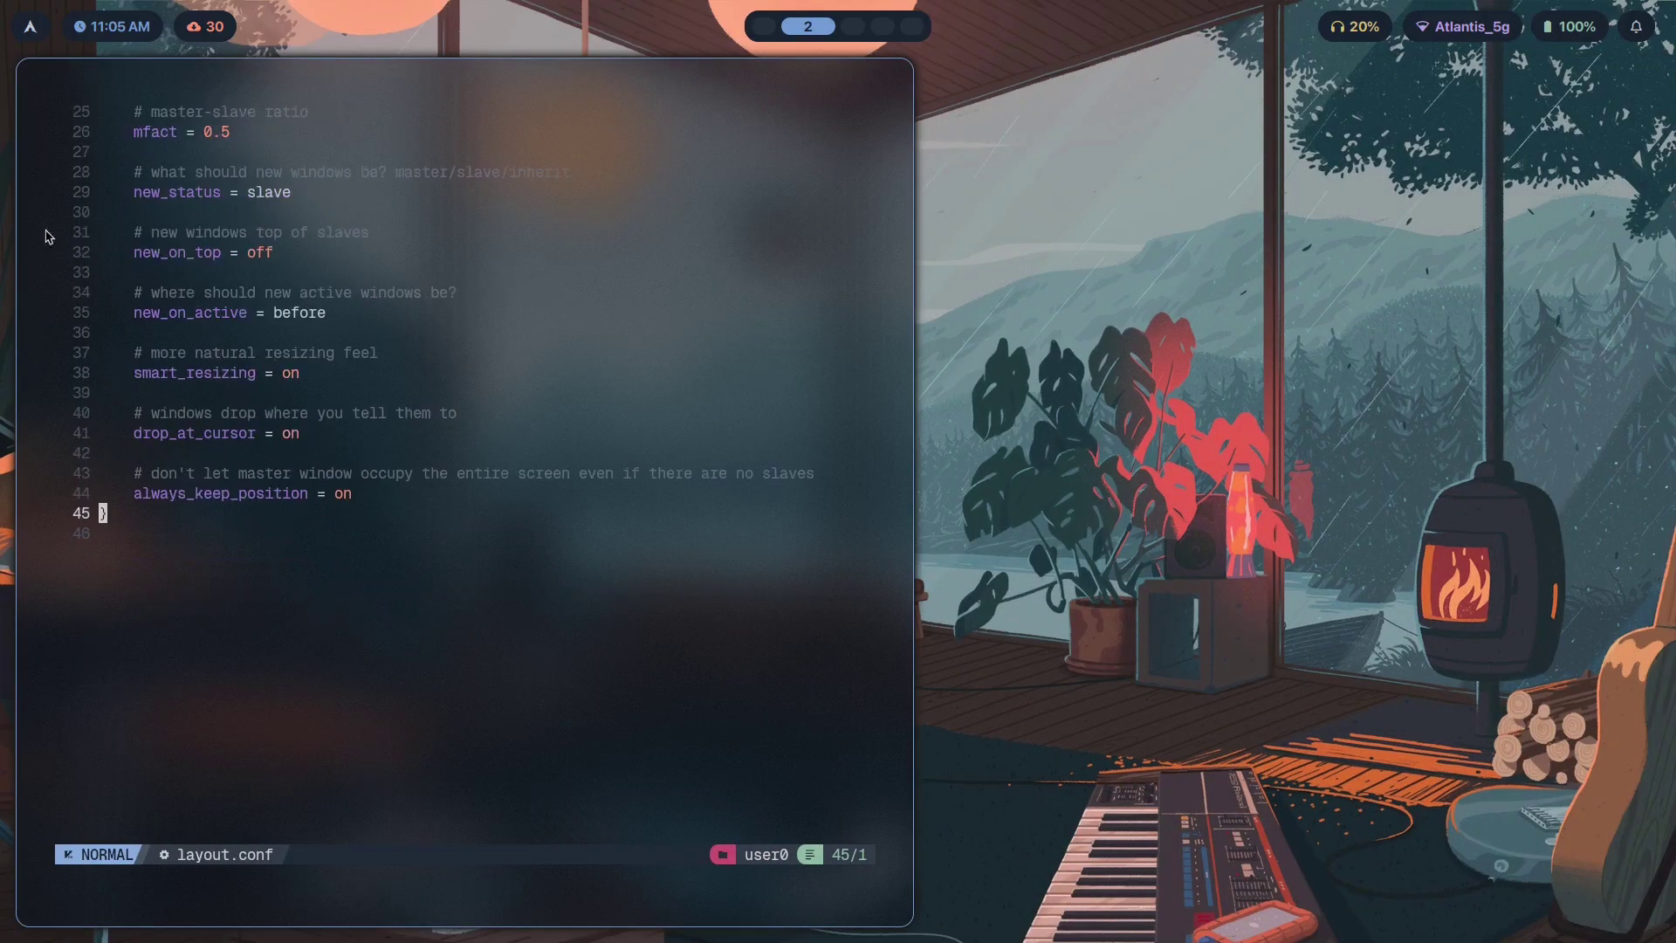
left_click(423, 495)
left_click(420, 546)
left_click(425, 504)
left_click(446, 496)
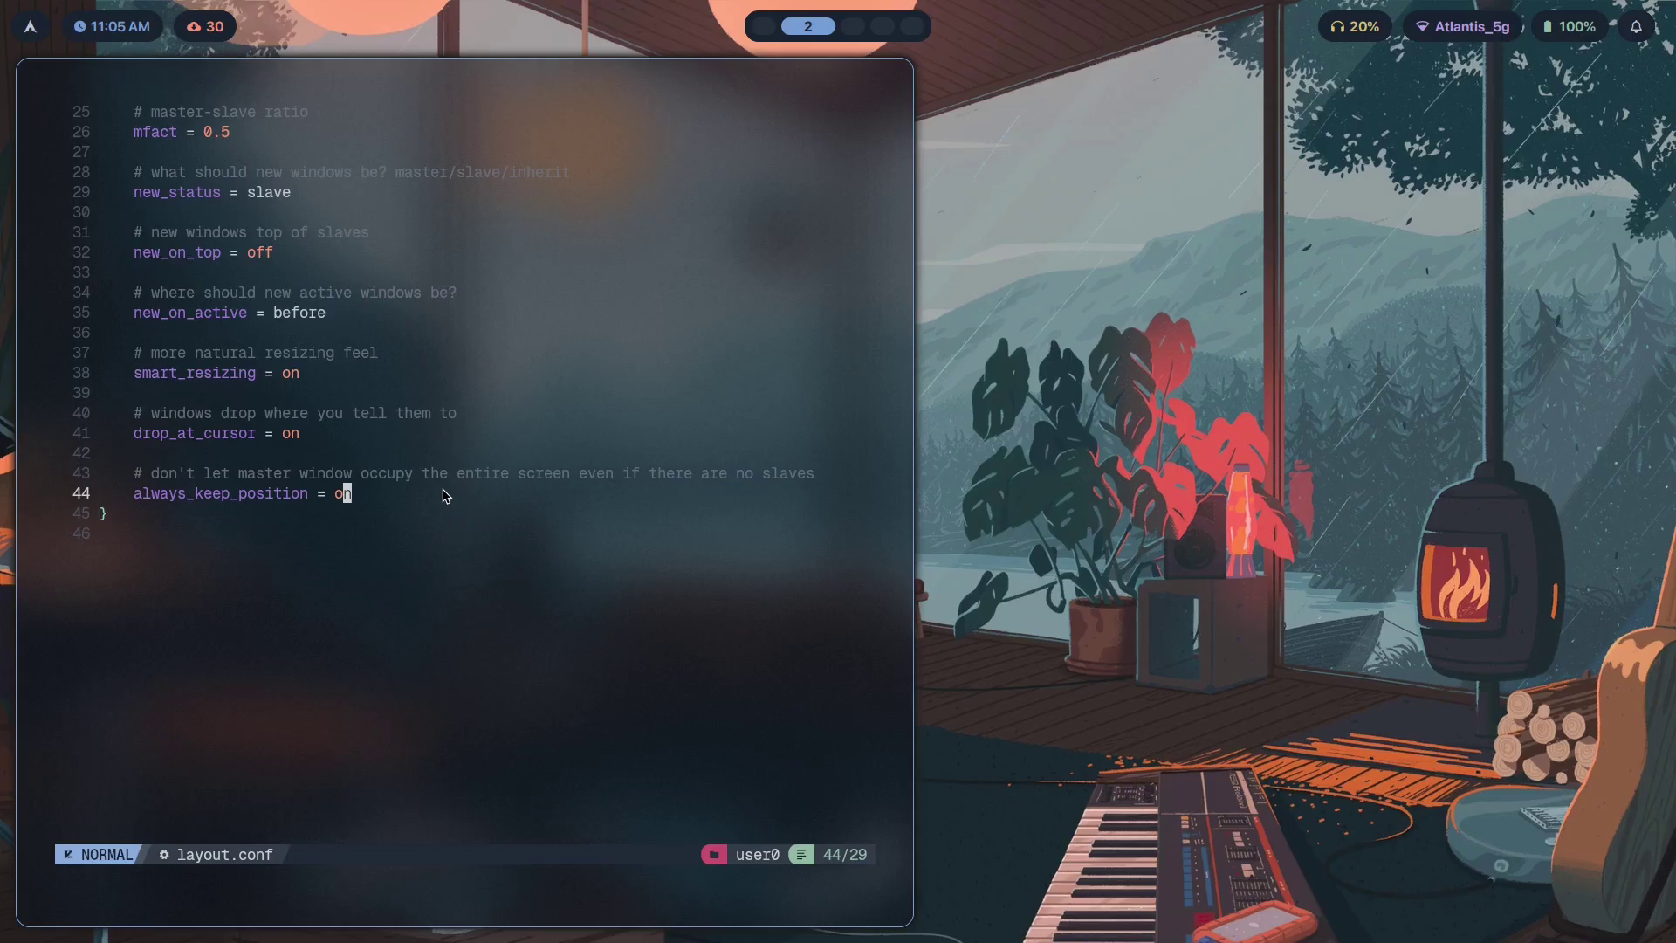
left_click(200, 532)
key("k")
key("k")
key("u")
key("j")
key("ctrl+r")
Set always_keep_position to off, save, and close the test terminal on workspace 3.
key("shift+g")
key("k")
key("k")
key("shift+4")
type("bciwoff")
key("Escape")
type("j:w")
key("Return")
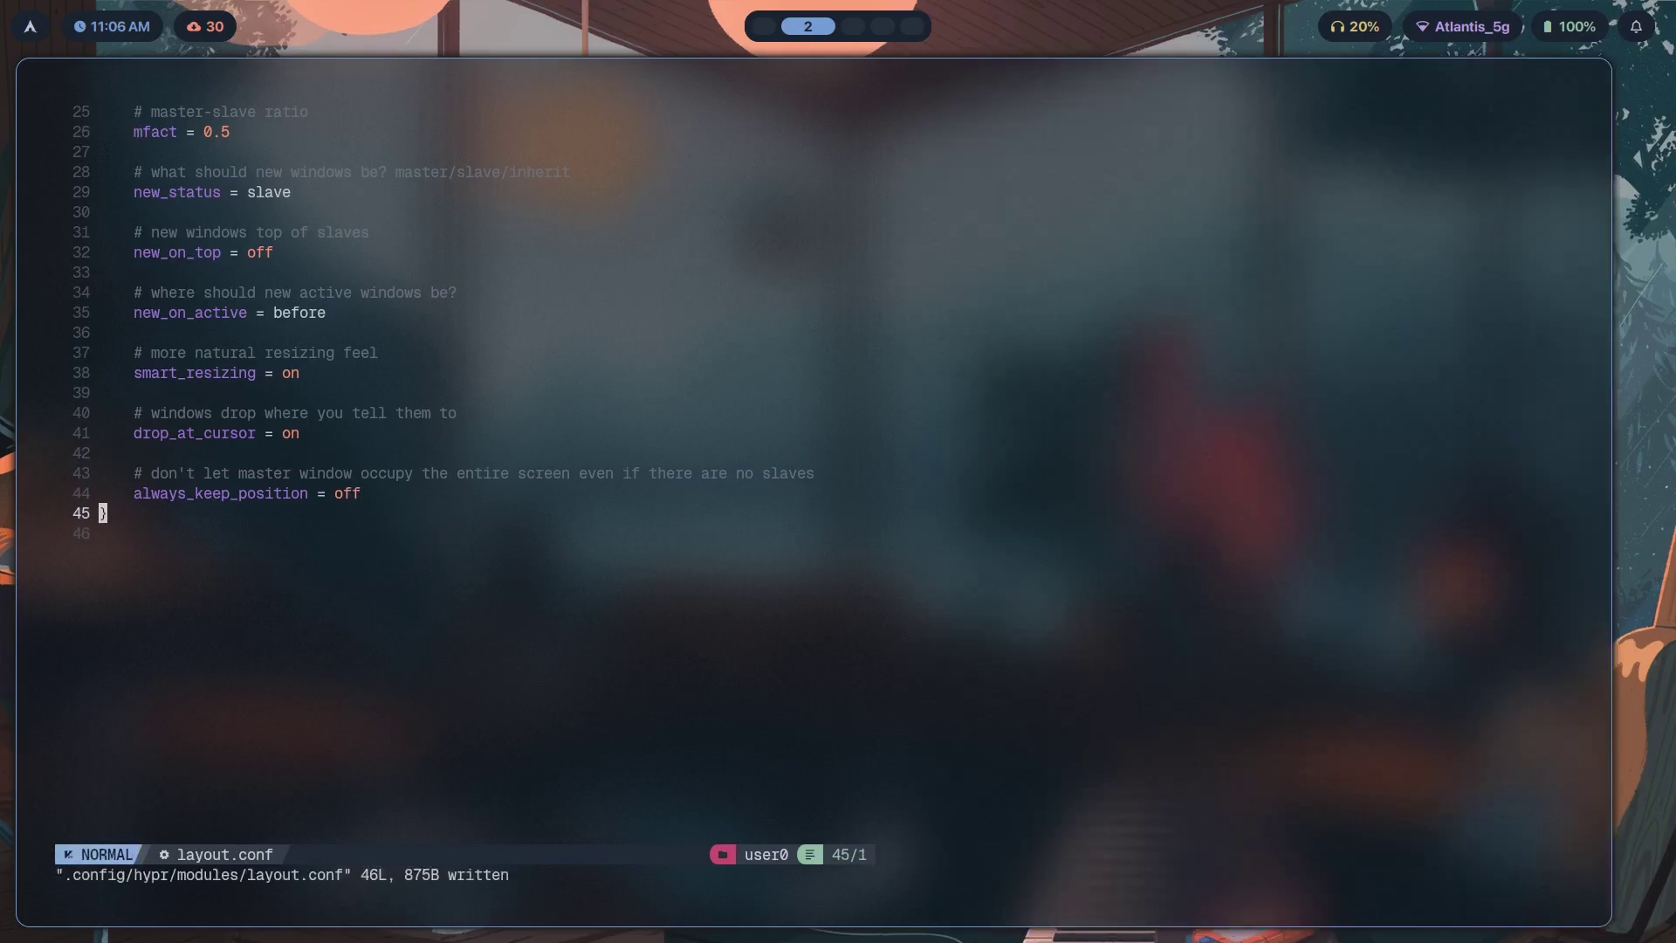
key("super+3")
key("super+q")
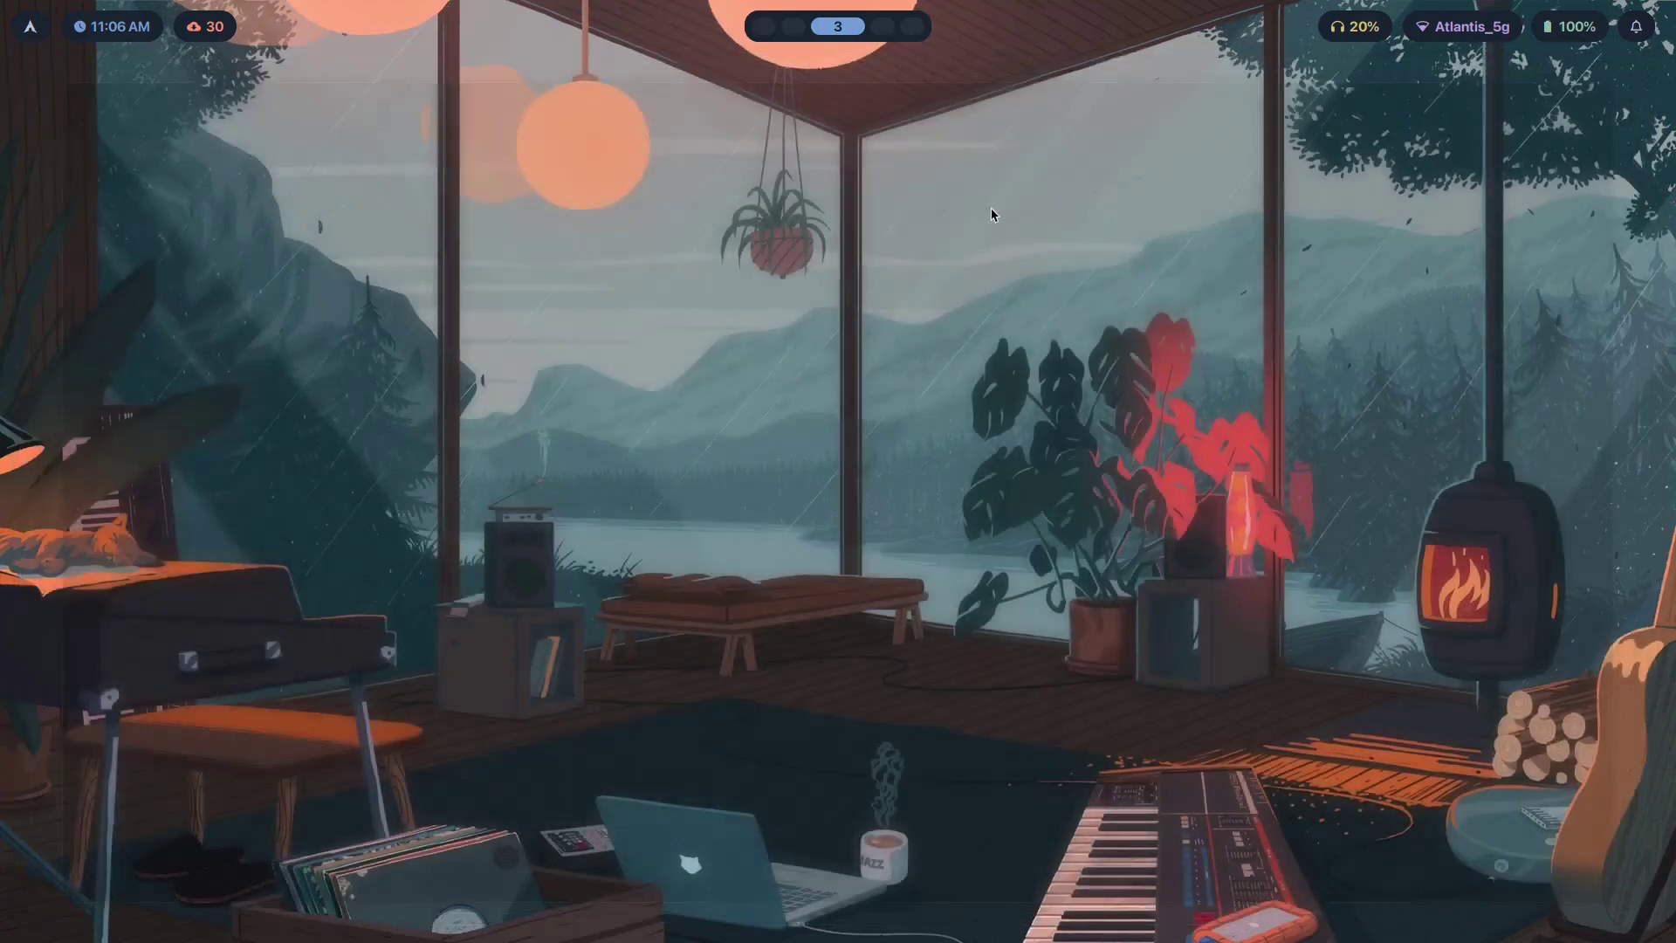
Read the Master Layout config table in the wiki, then open the theme list on empty workspace 3.
key("super+2")
key("super+1")
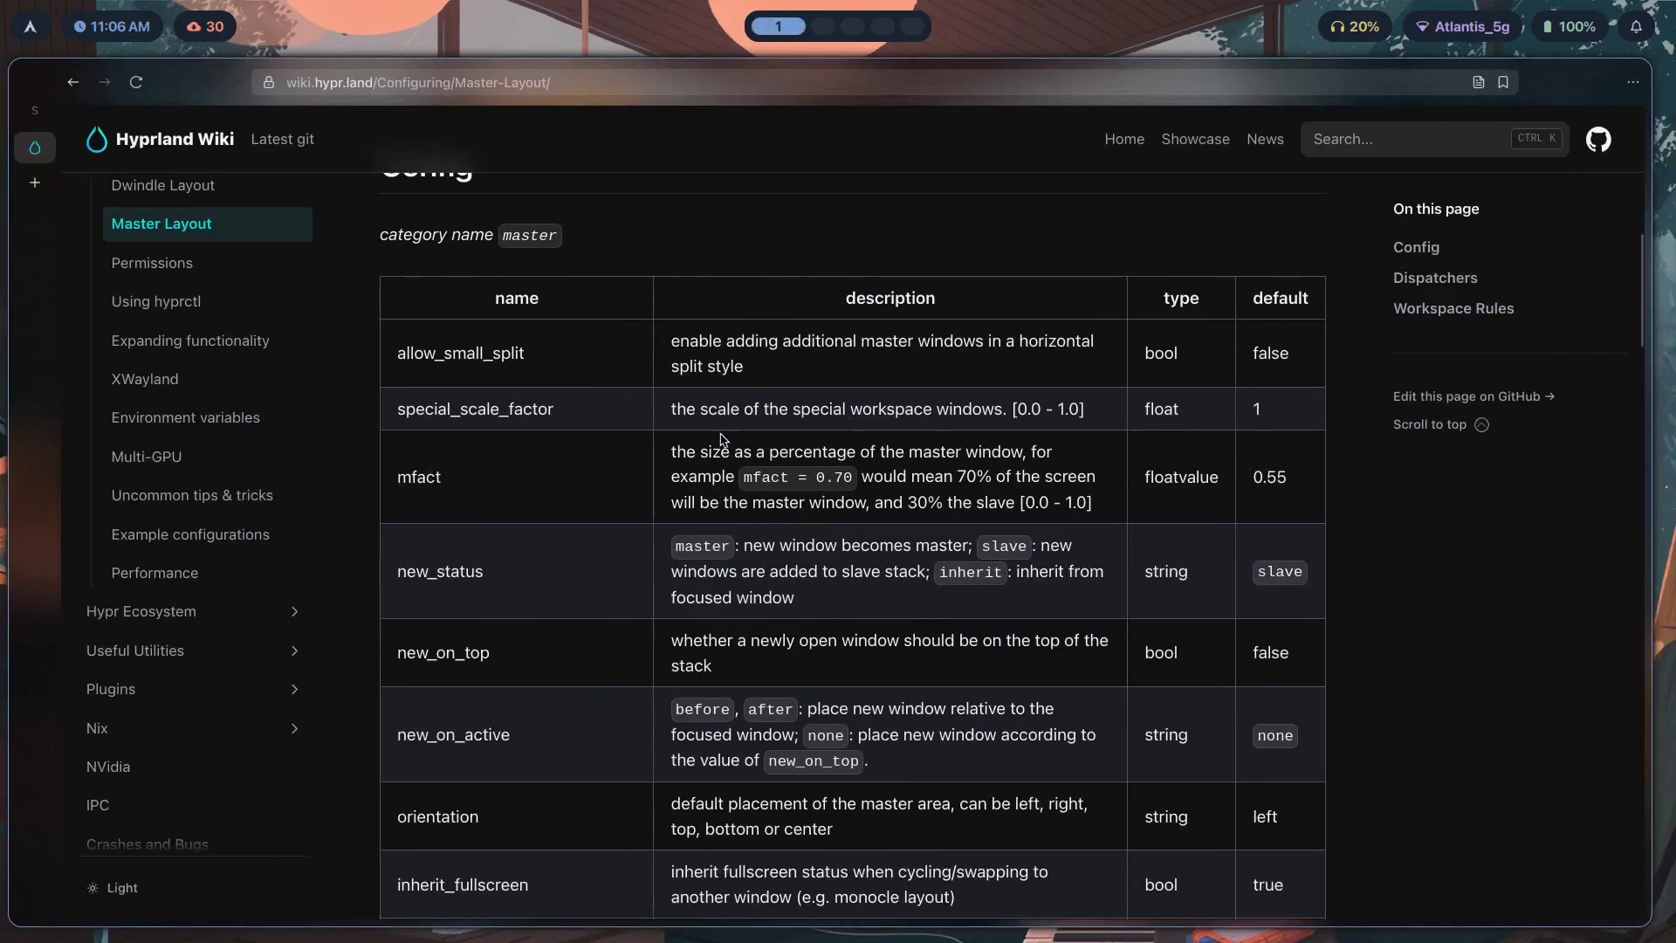
scroll(611, 454, "up", 5)
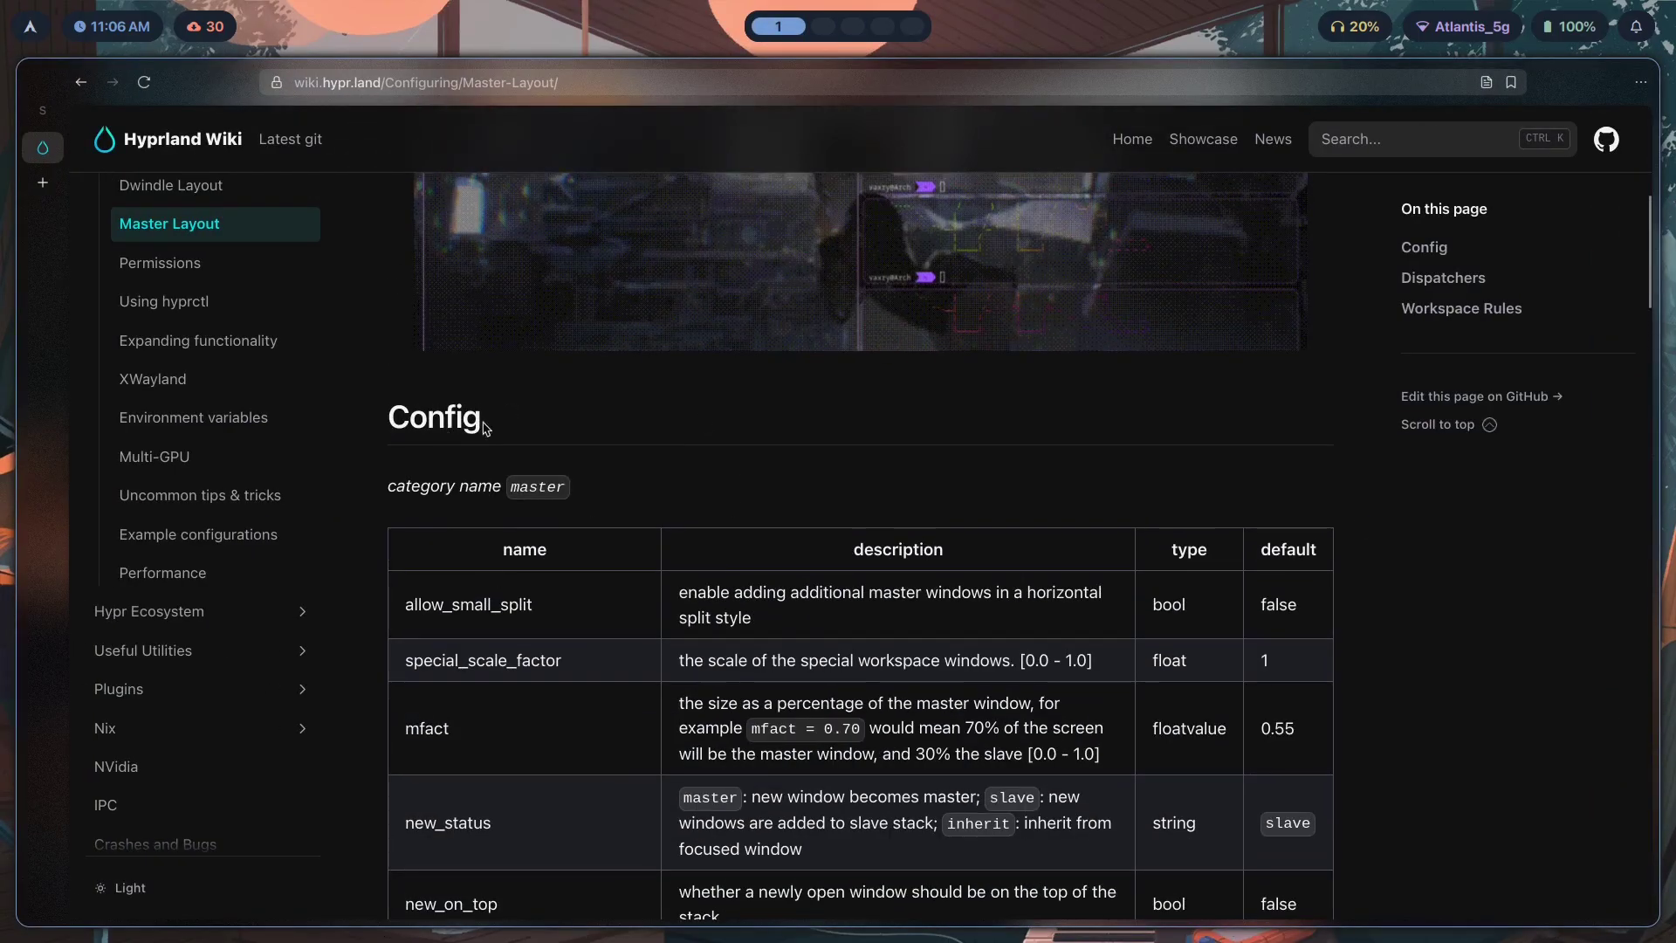
key("super+2")
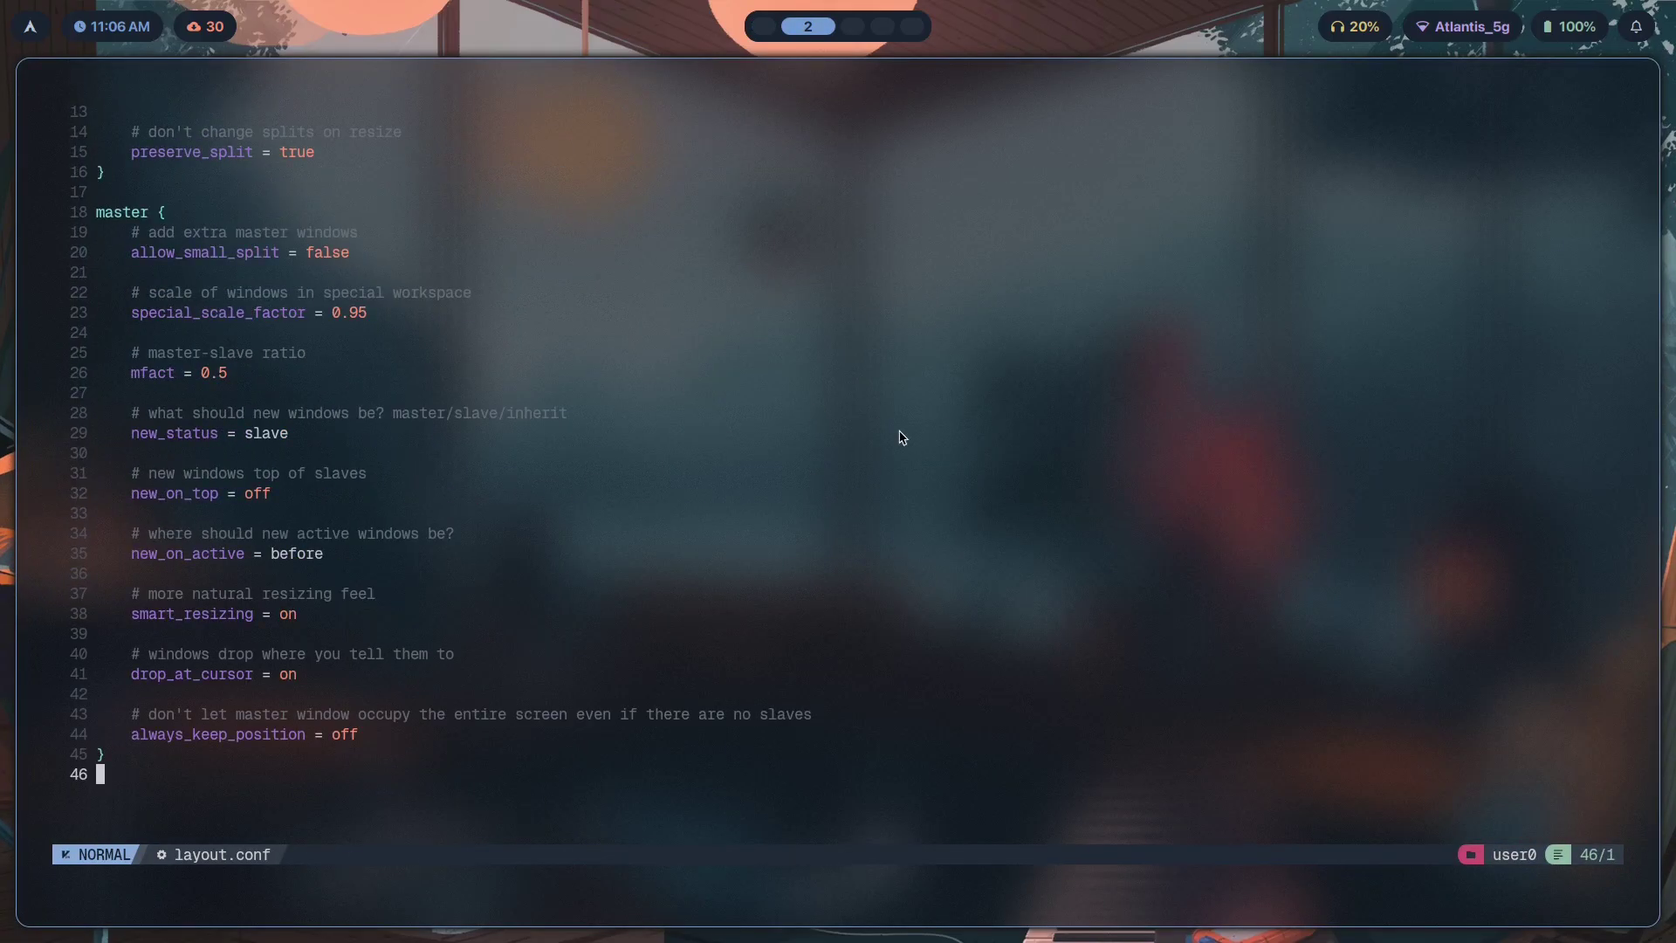
key("super+3")
key("super+t")
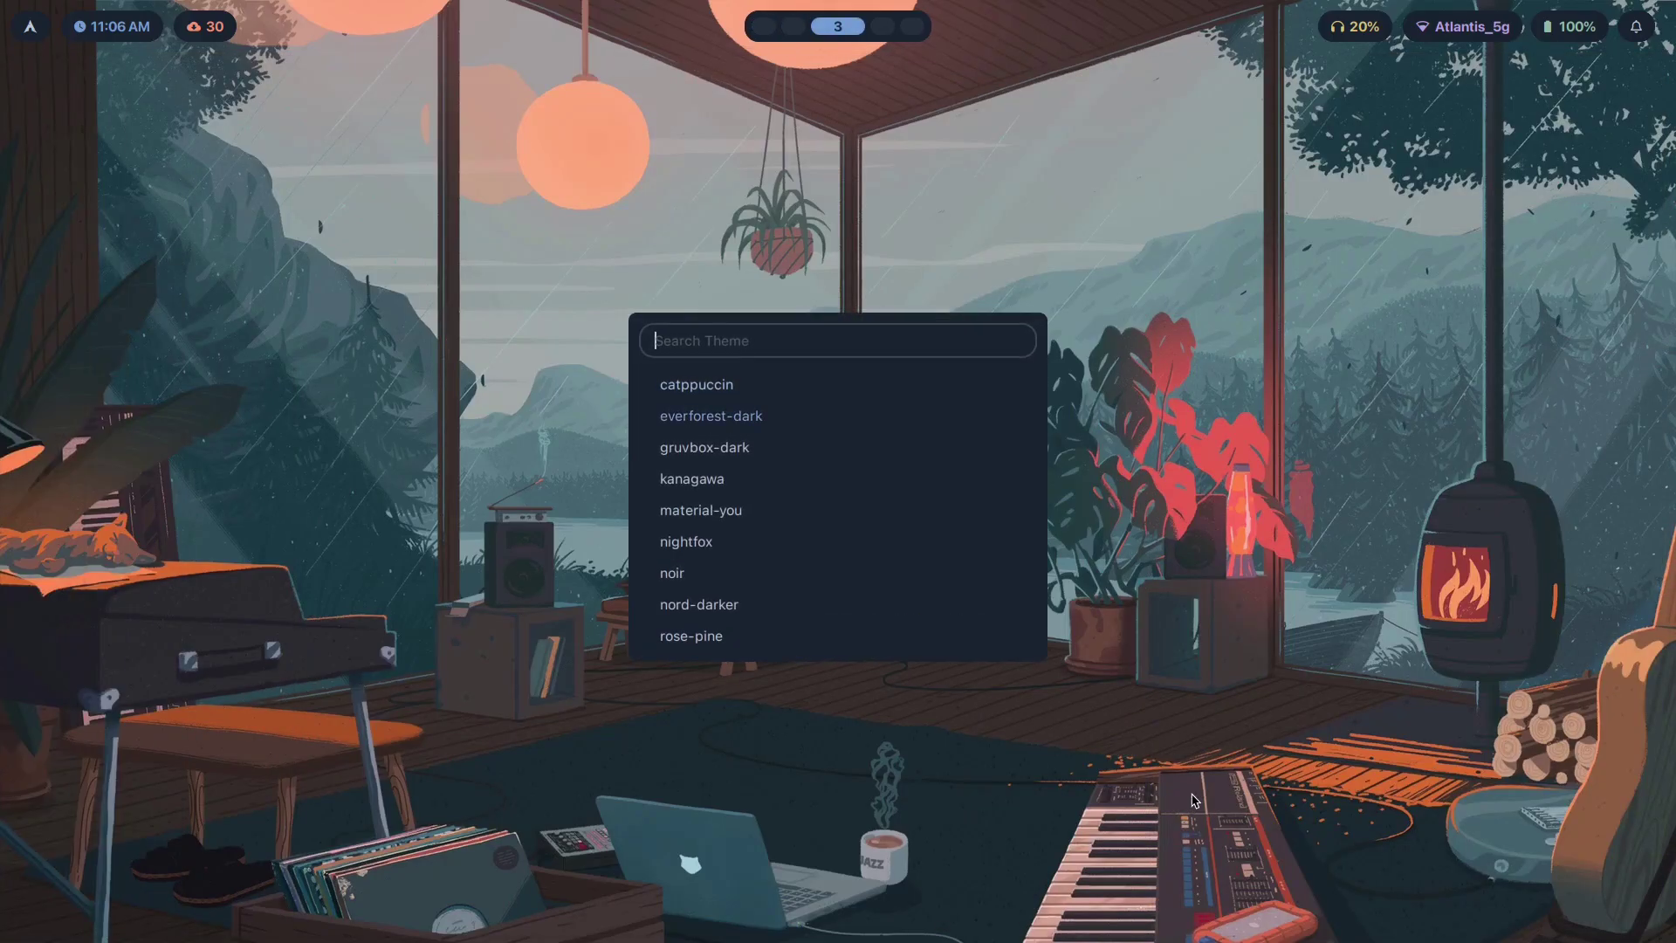
Apply the everforest-dark theme and the ultra_minimal bar style.
key("Return")
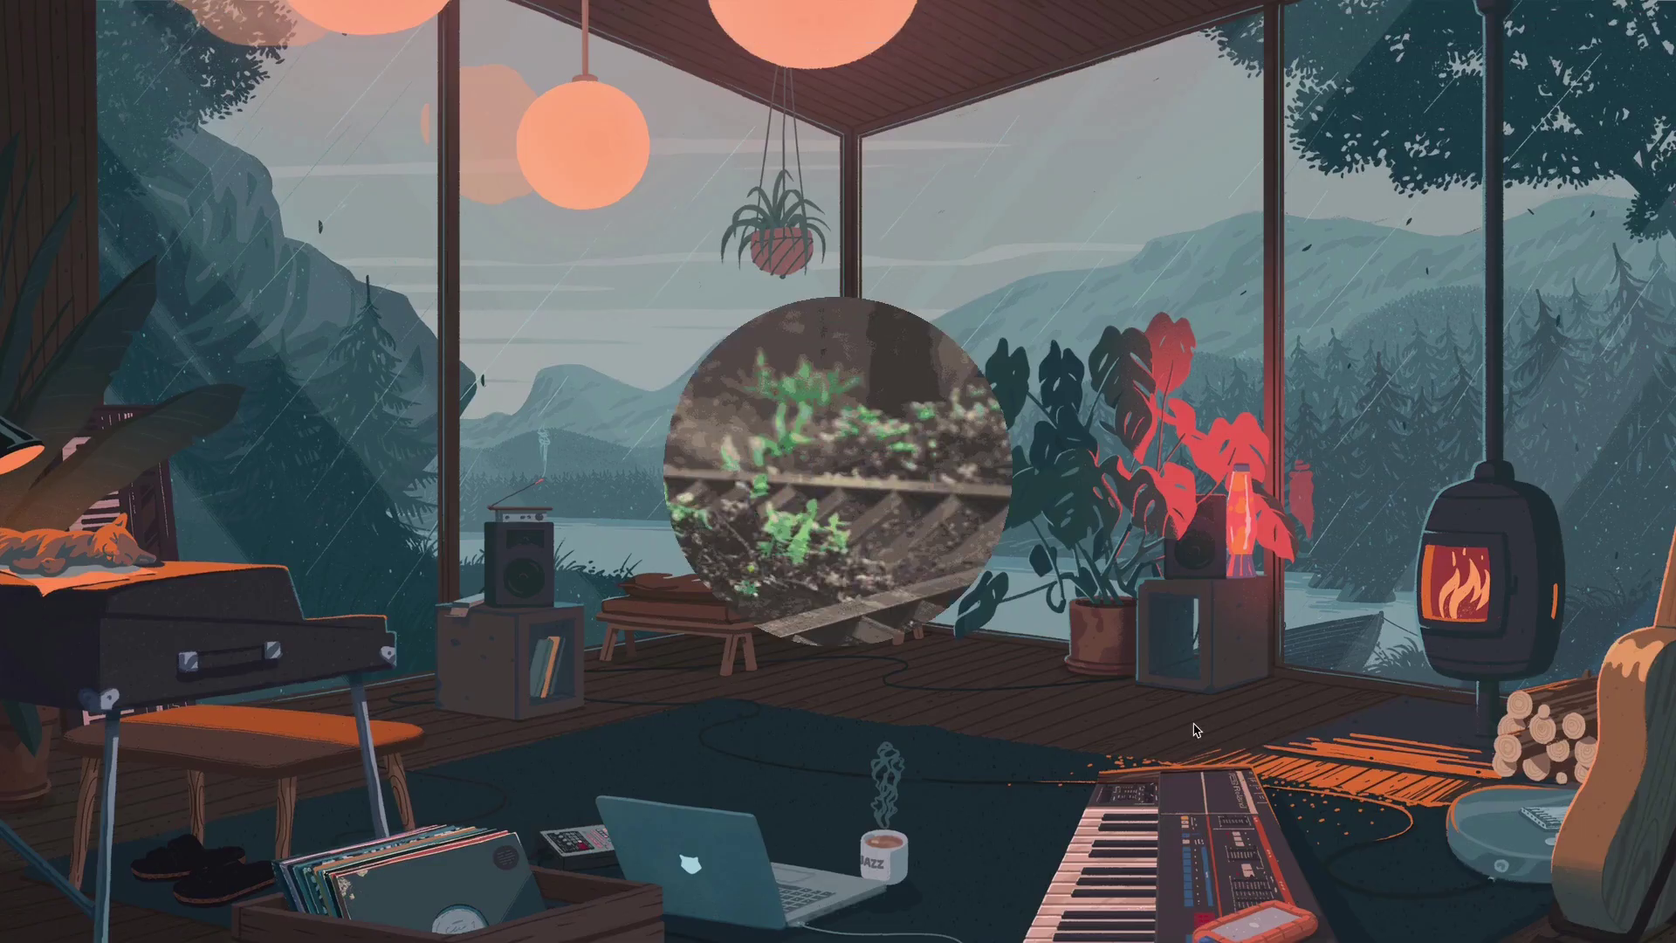
key("super+w")
key("Down")
key("Down")
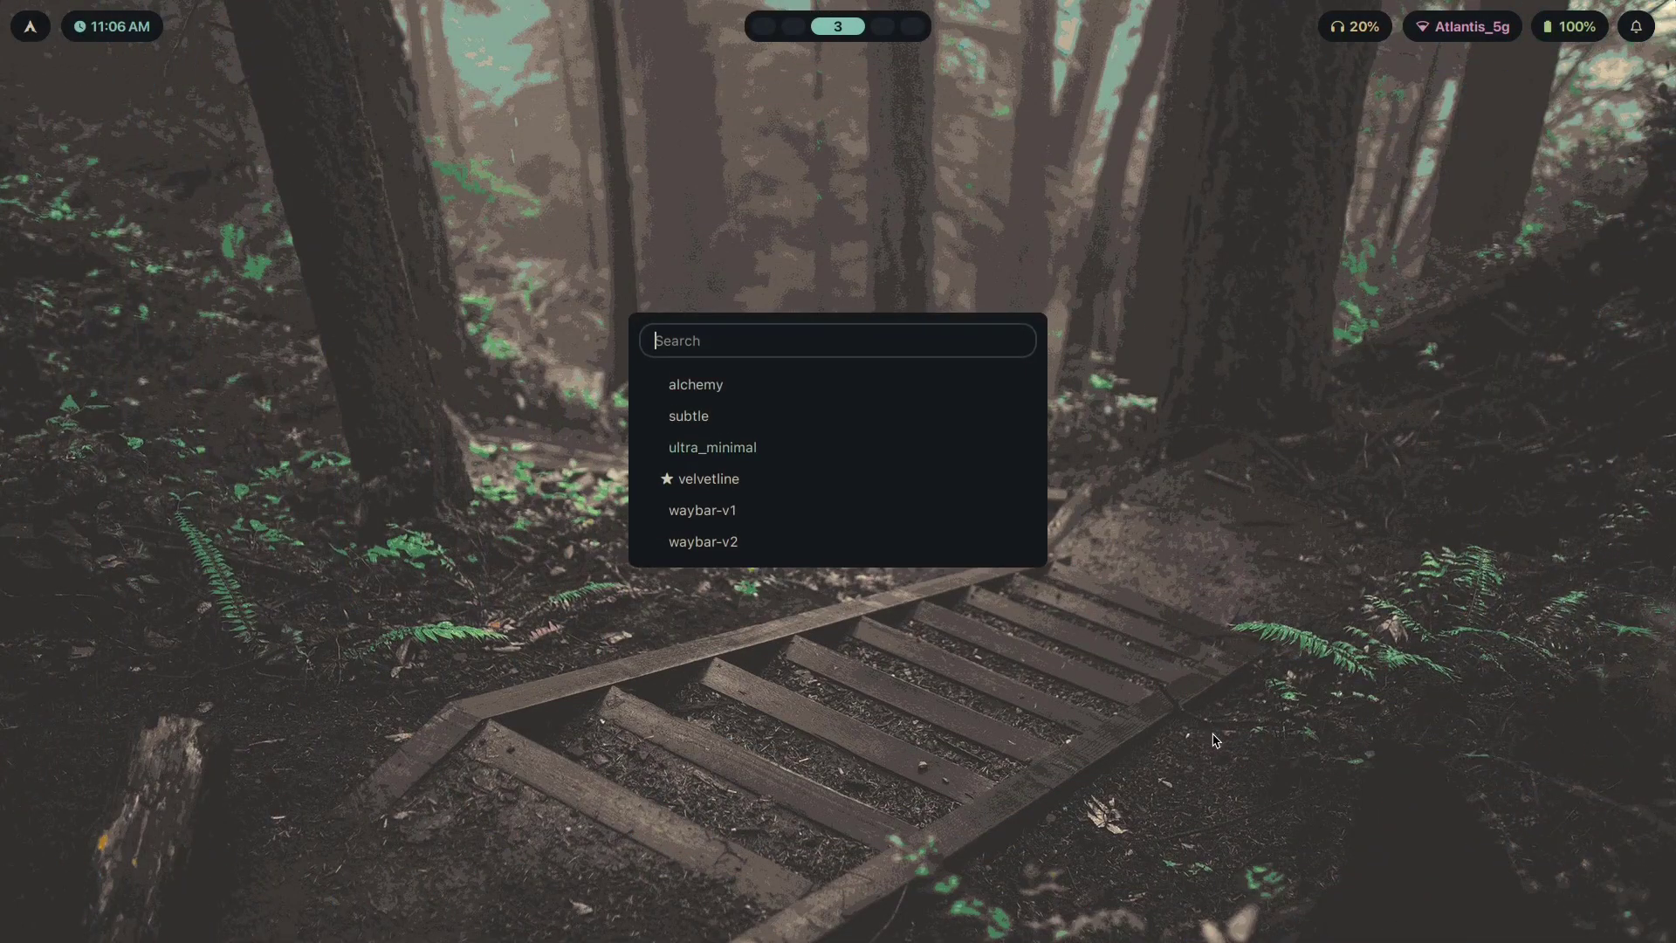
key("Return")
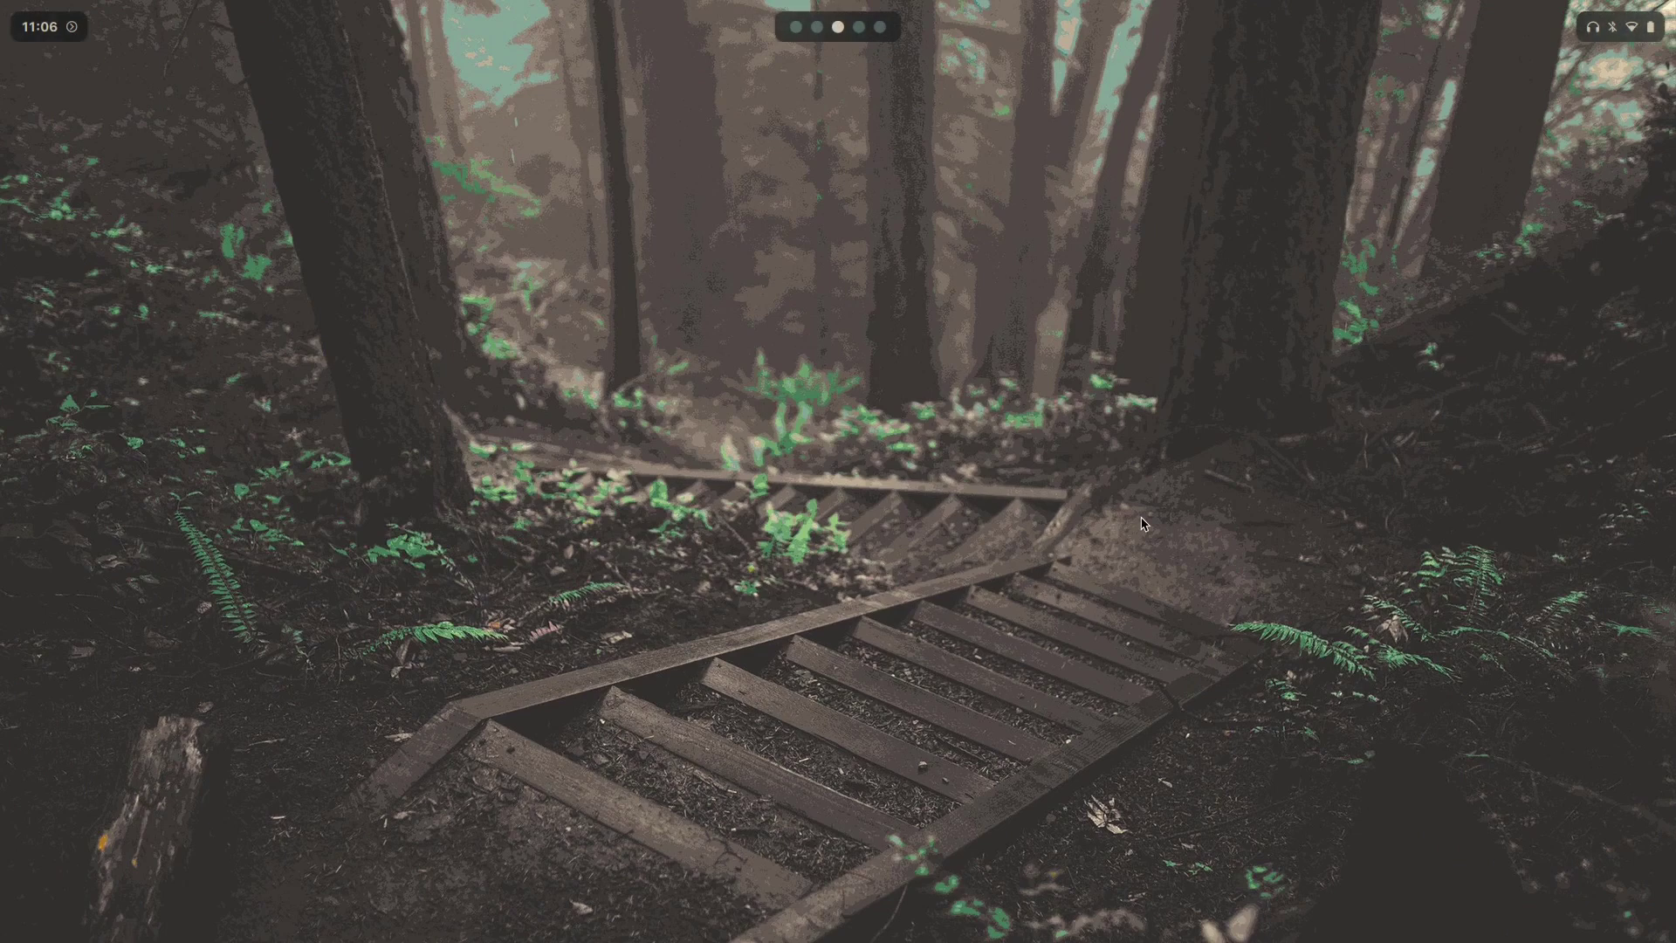
Try two other themes from the theme list, including one lower down.
key("super+shift+t")
key("Return")
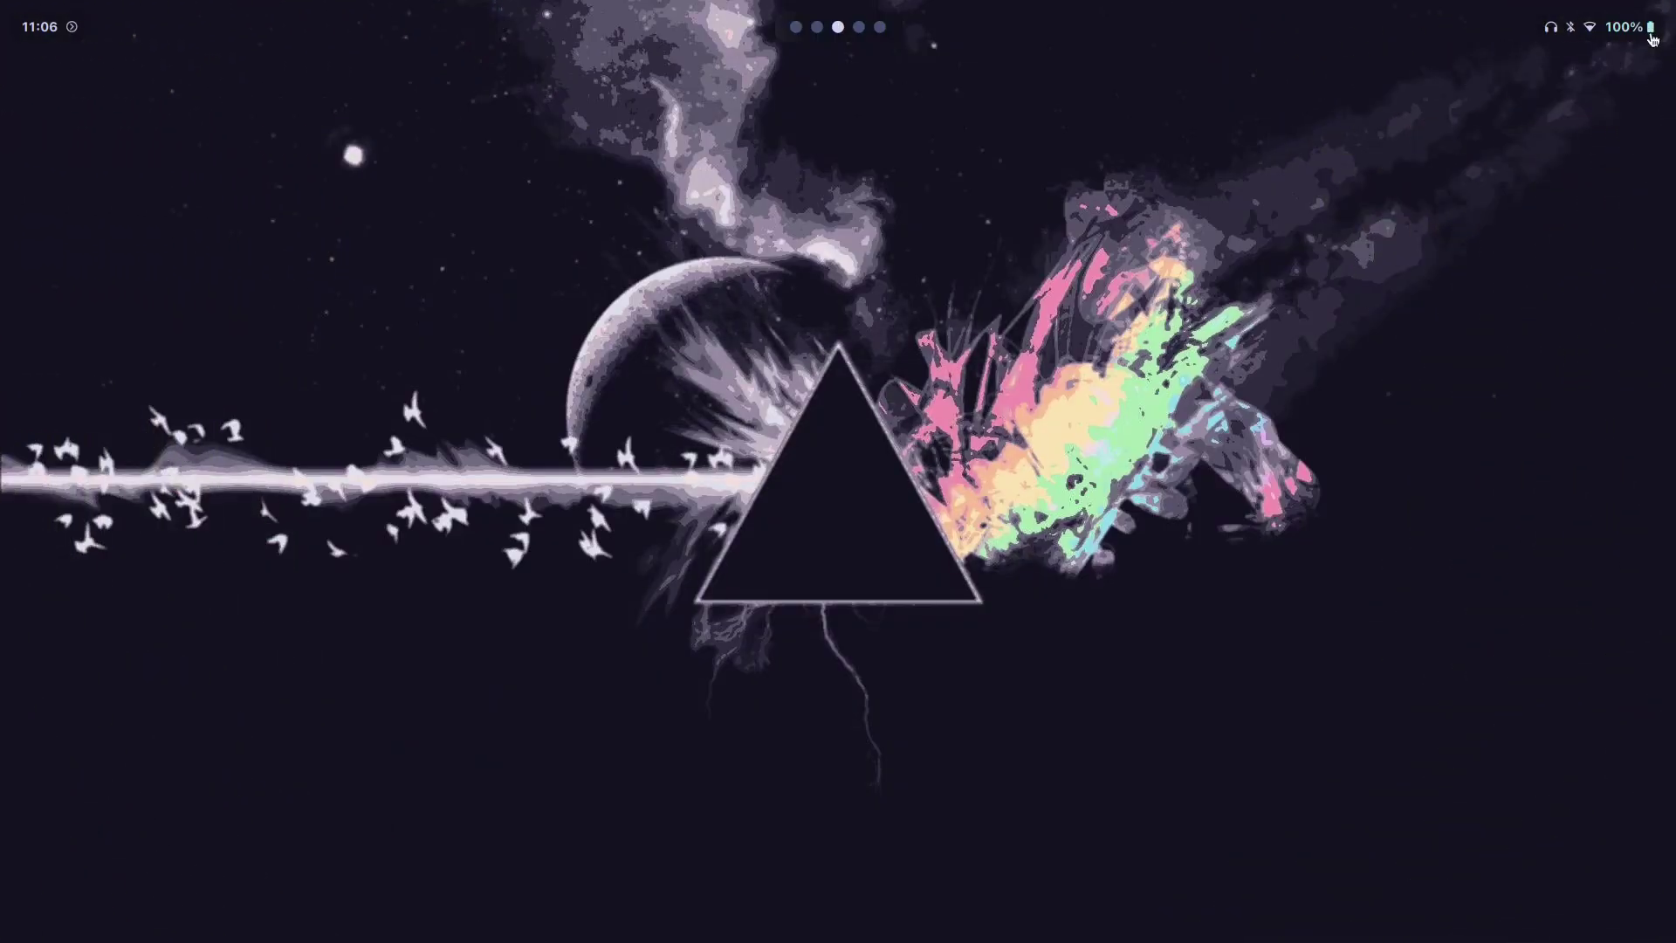
key("super+shift+t")
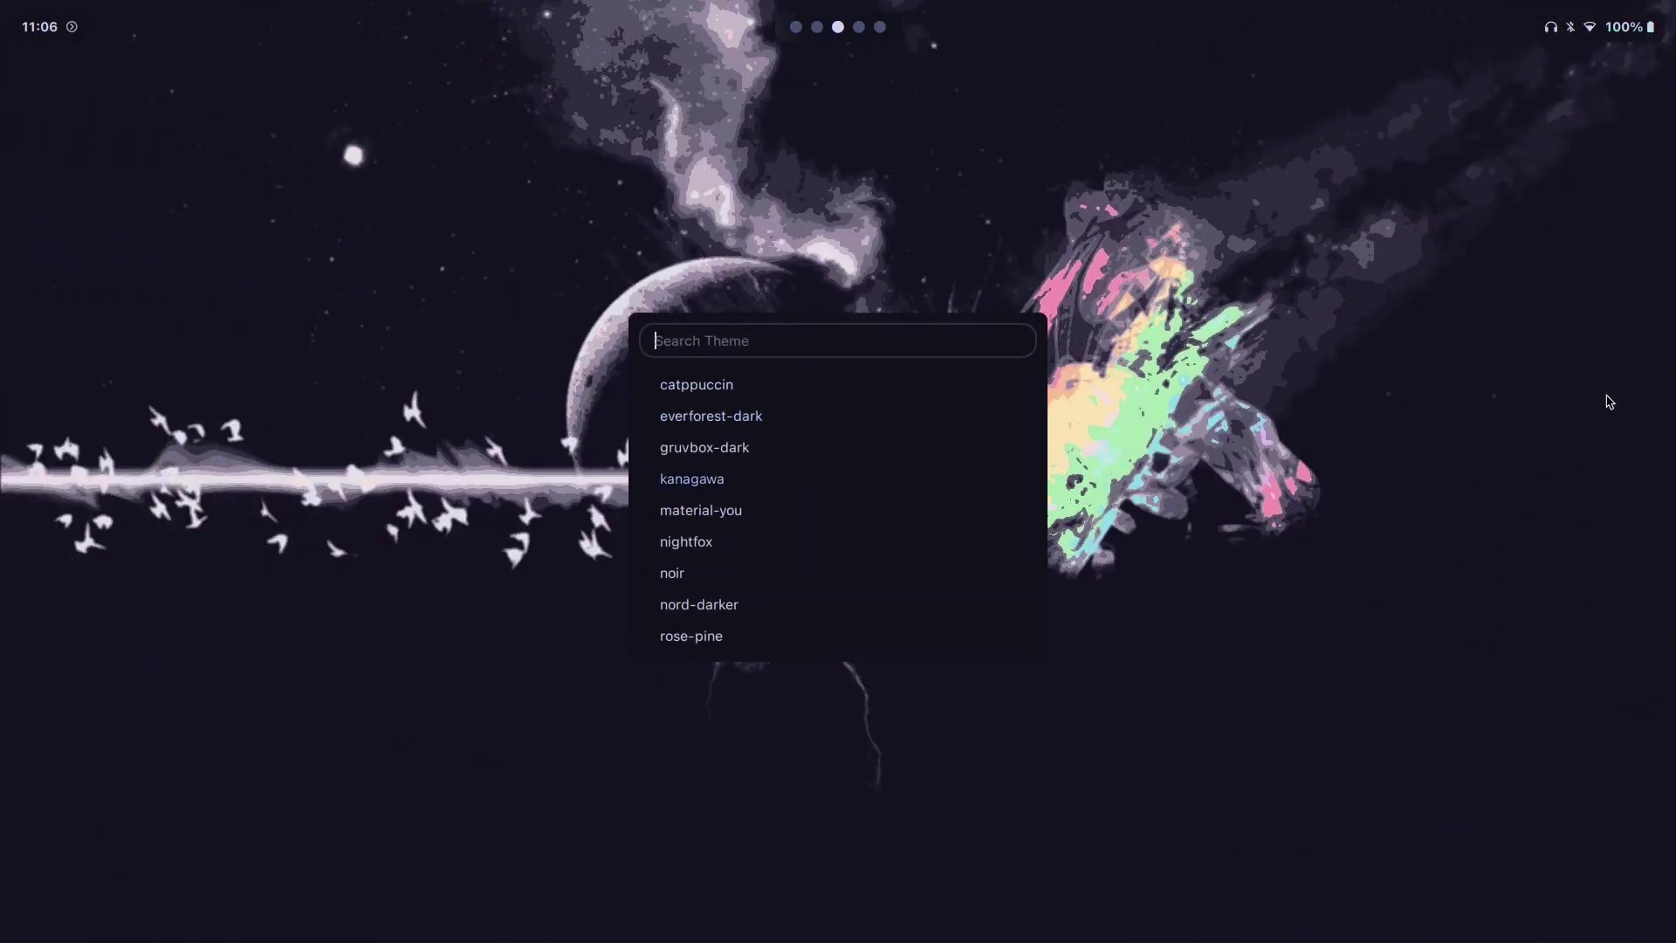
key("Down")
key("Down")
key("Return")
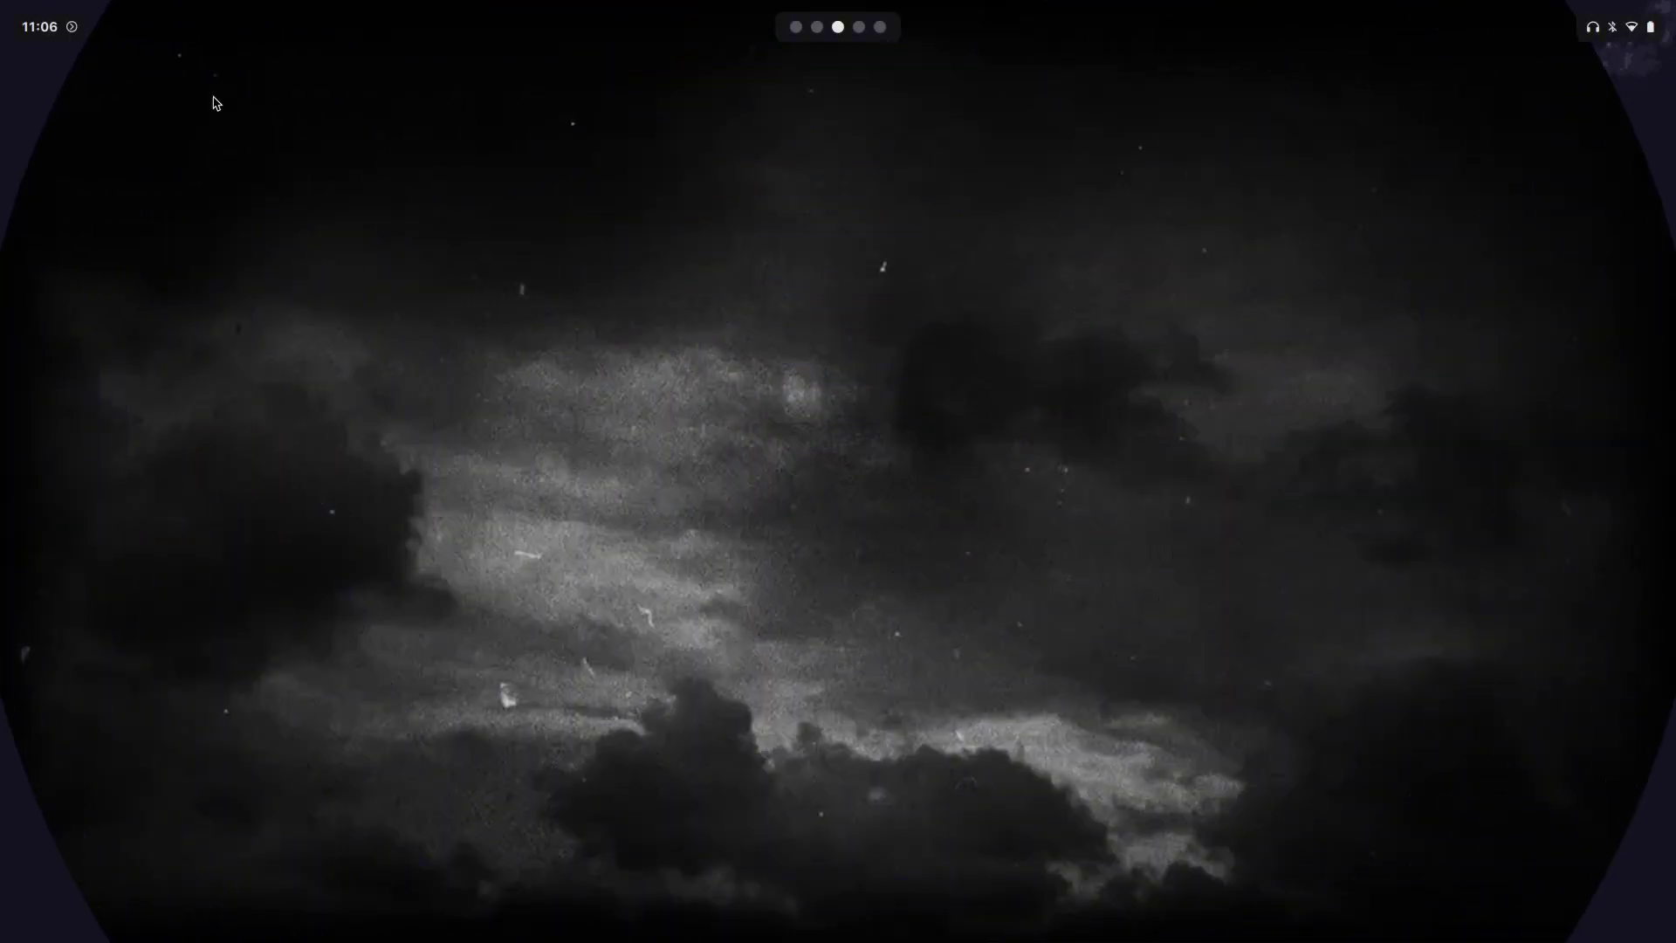
mouse_move(1656, 36)
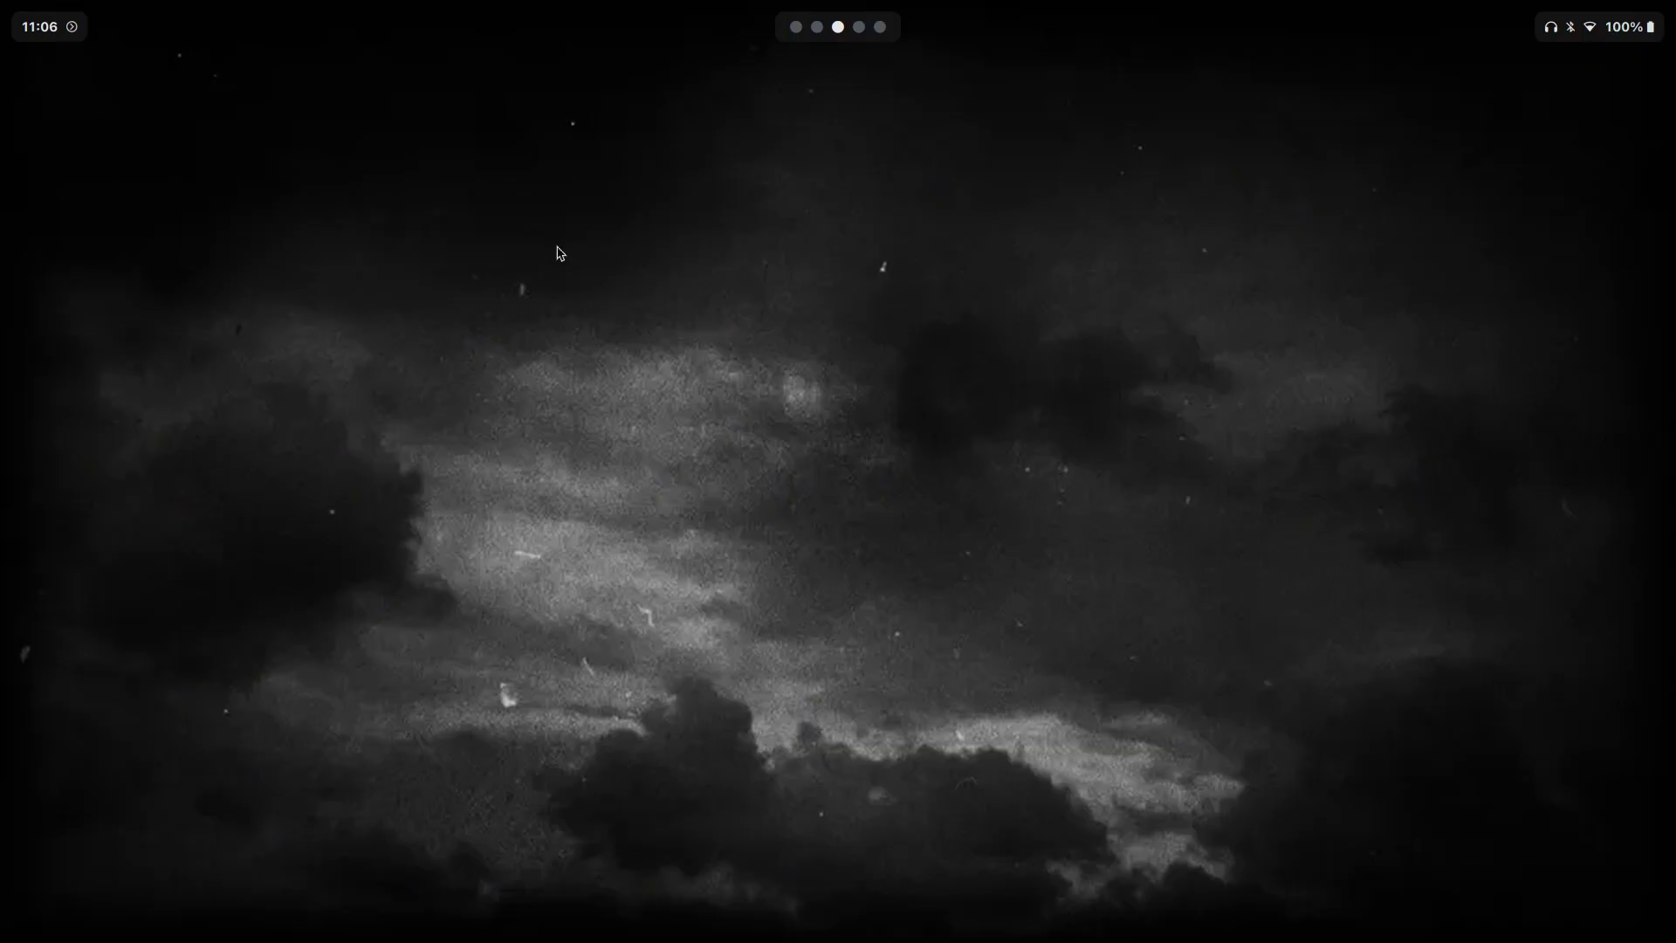
Launch Vesktop from the app launcher with 'disc', then close it.
key("super+d")
type("disc")
key("Return")
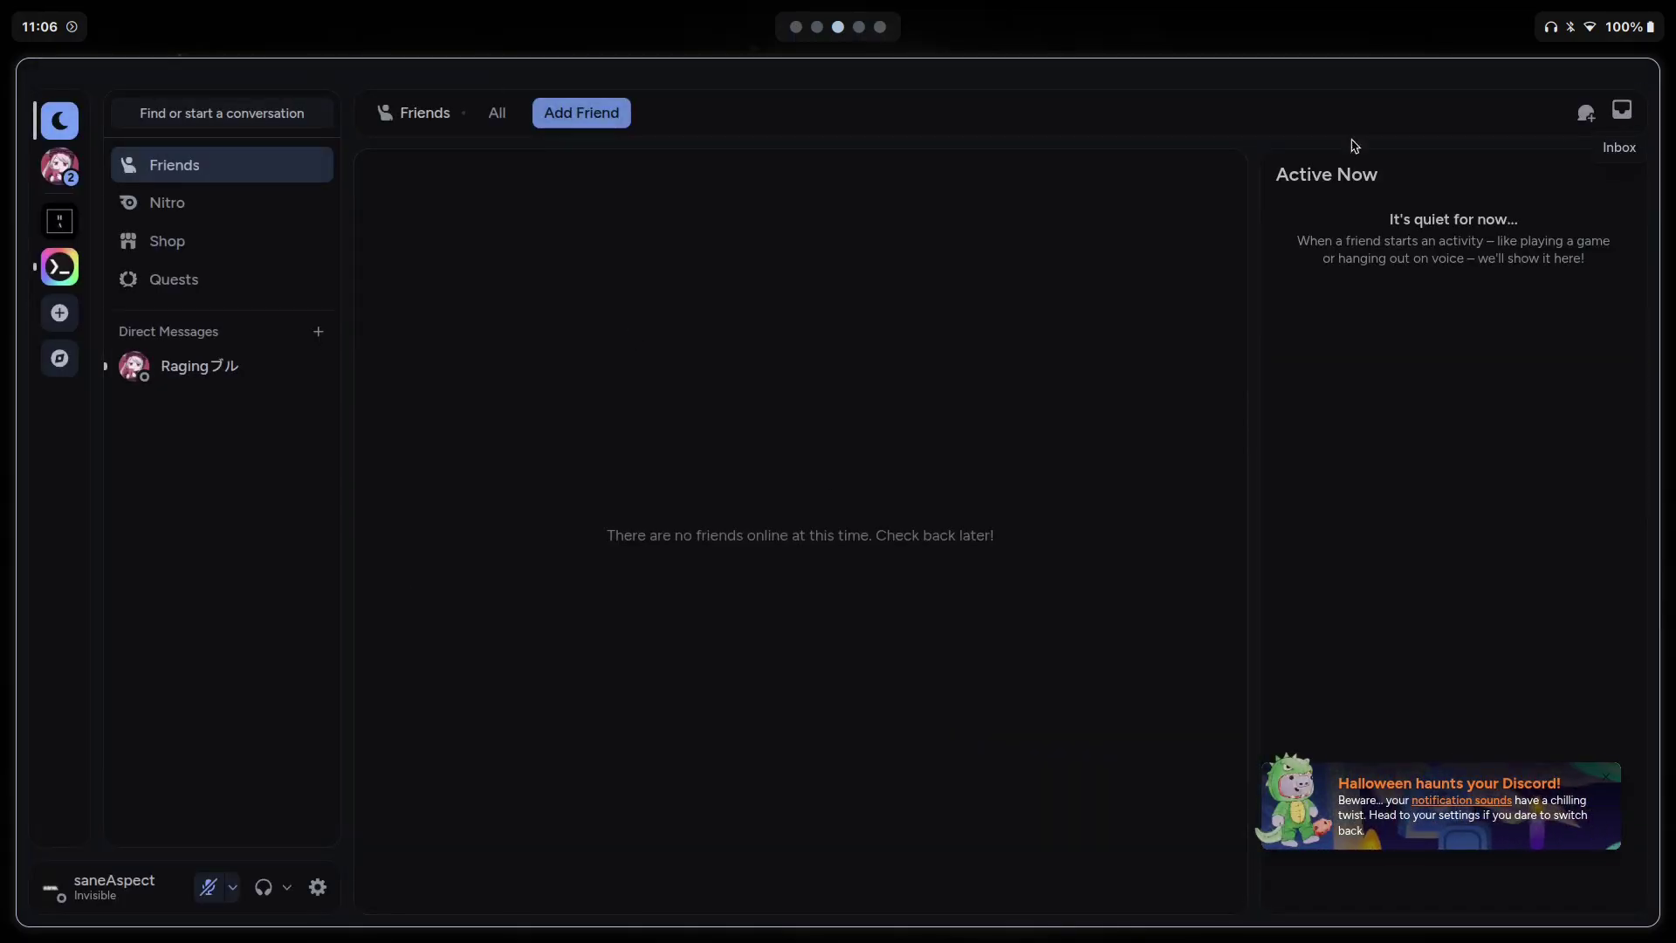
key("super+q")
Reapply a theme from the list, then move to the Gumroad workspace 5.
key("super+shift+t")
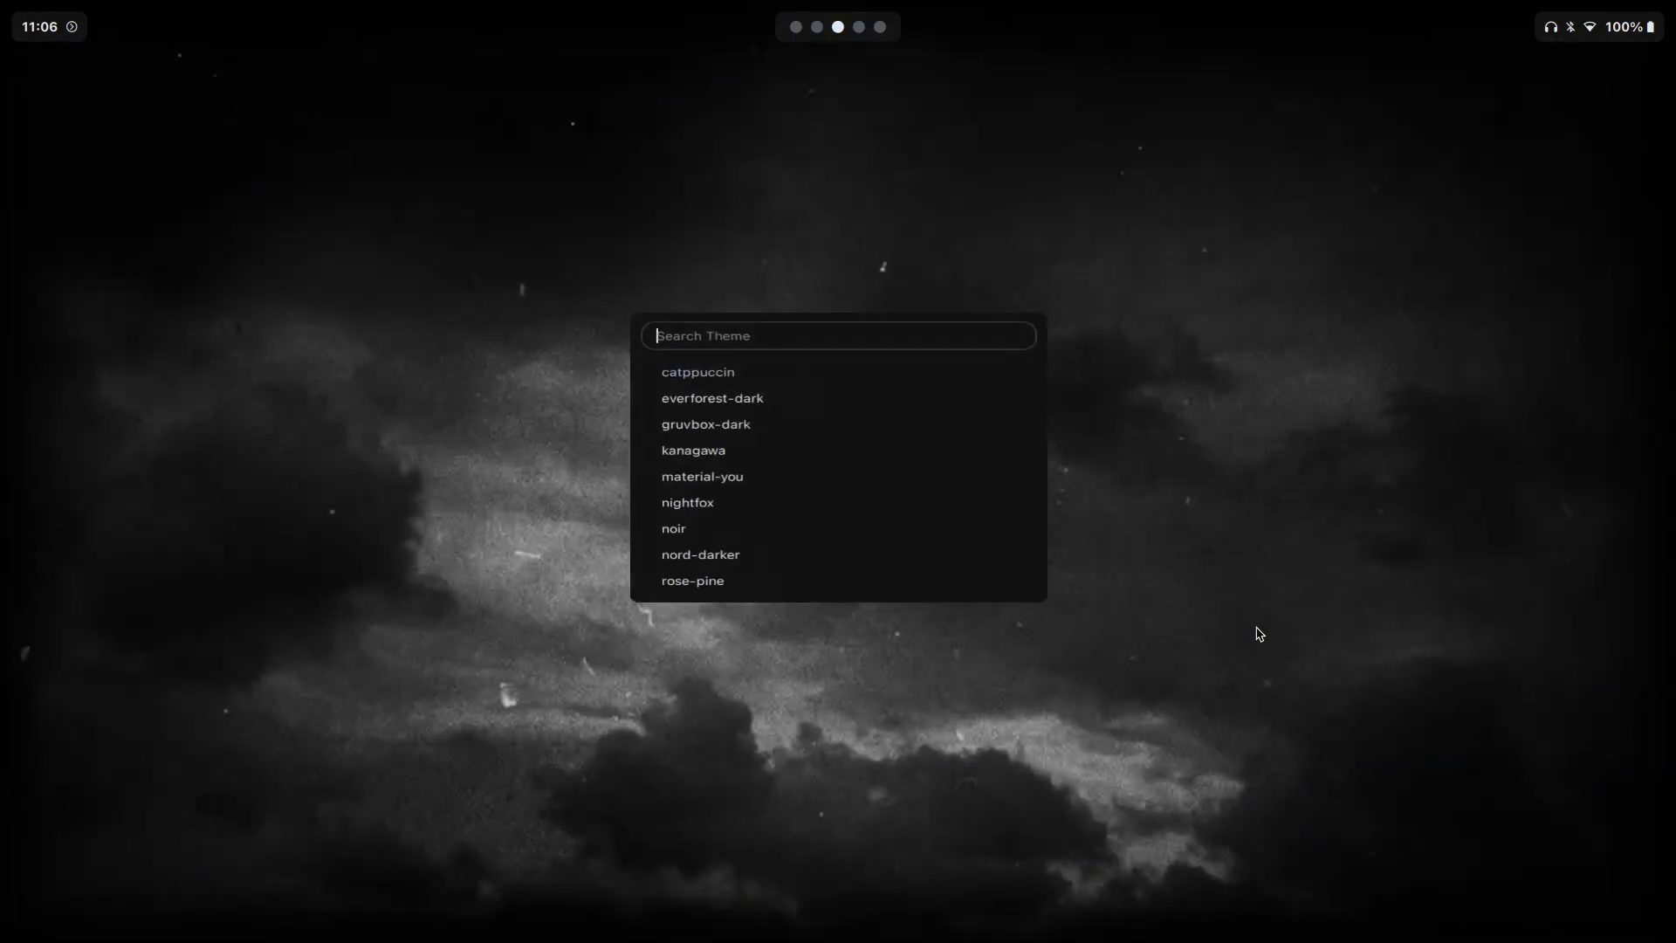
key("Down")
key("Return")
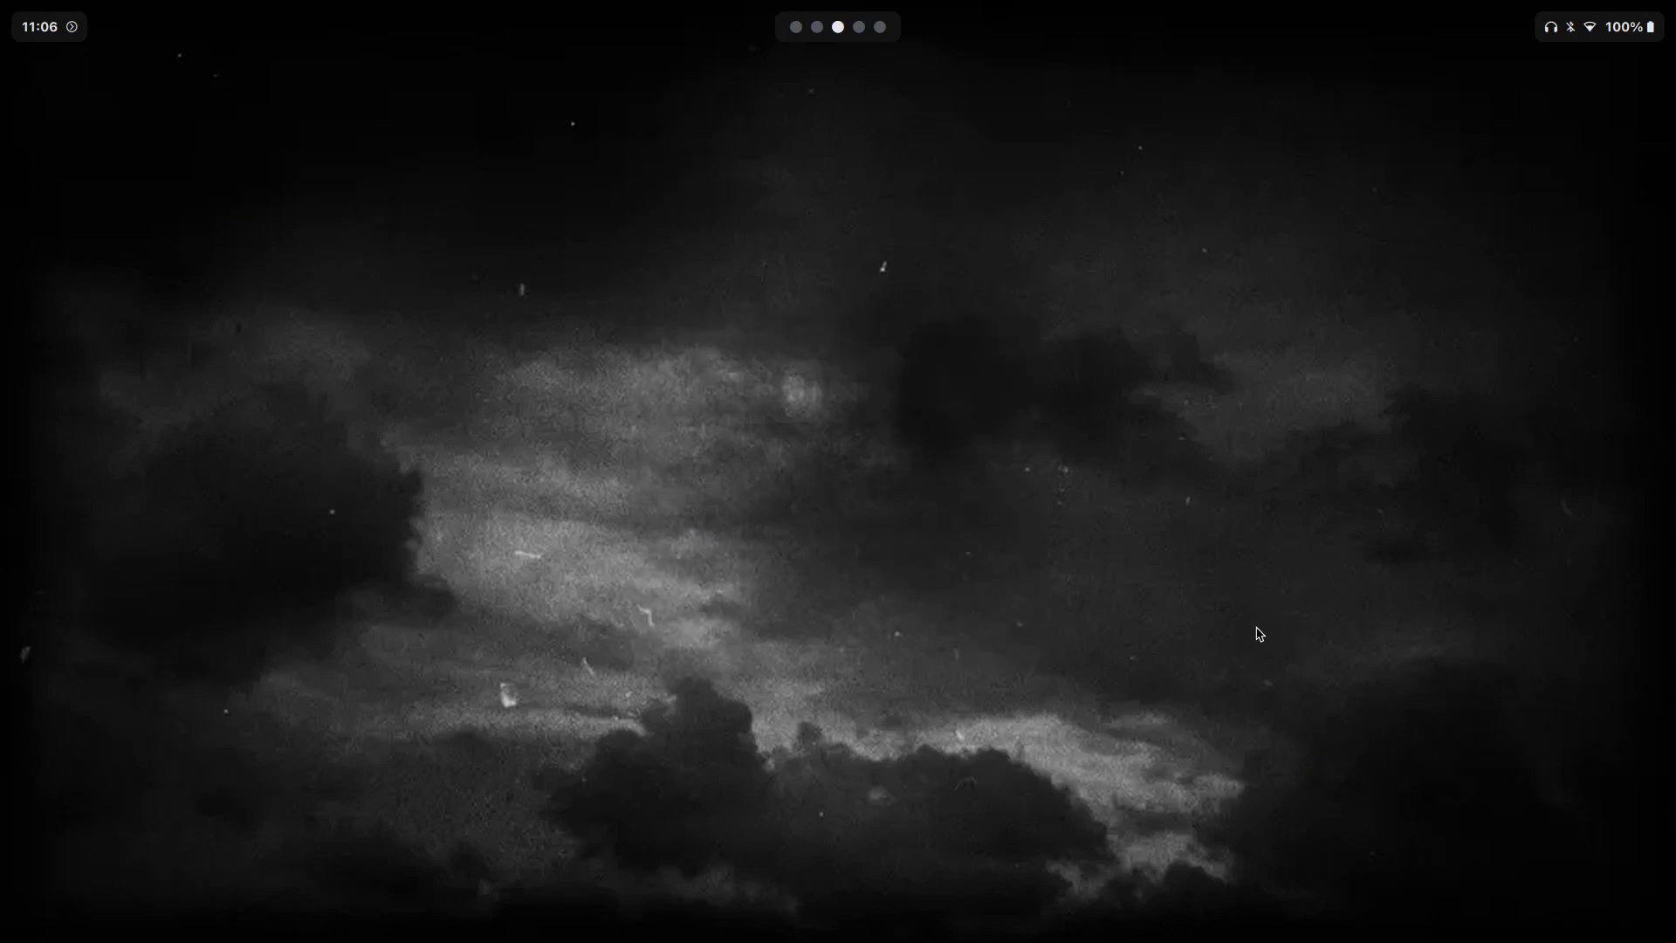
key("super+5")
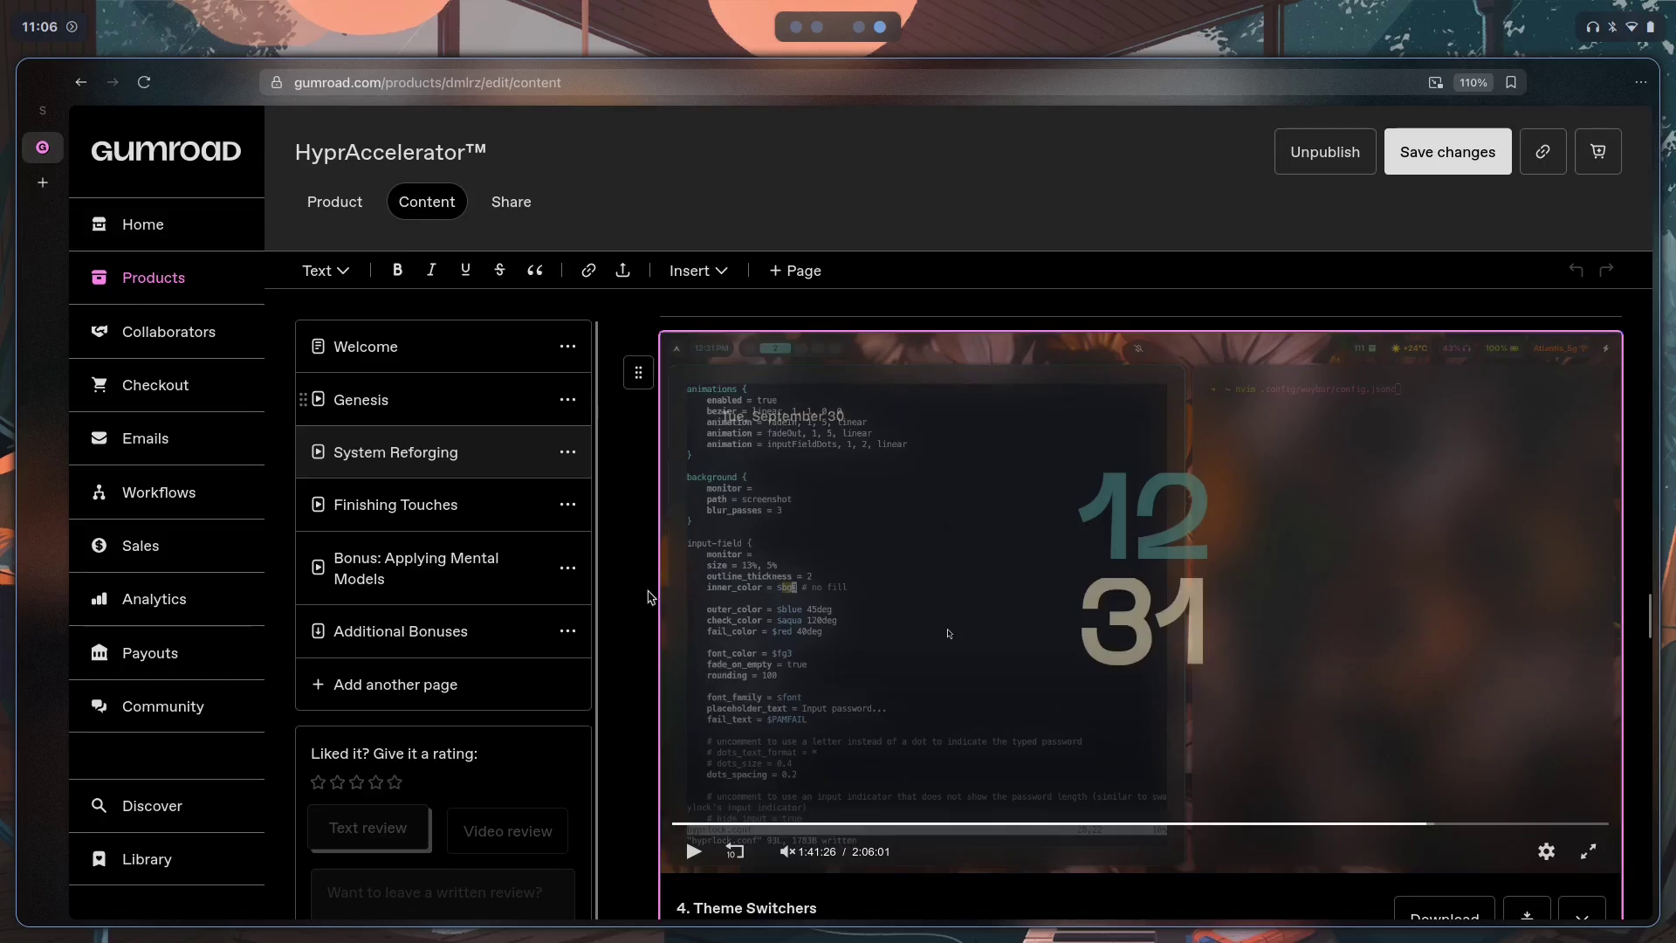
Browse the Additional Bonuses, Finishing Touches and System Reforging course pages.
scroll(453, 418, "down", 3)
left_click(453, 418)
scroll(463, 436, "up", 2)
scroll(473, 487, "up", 2)
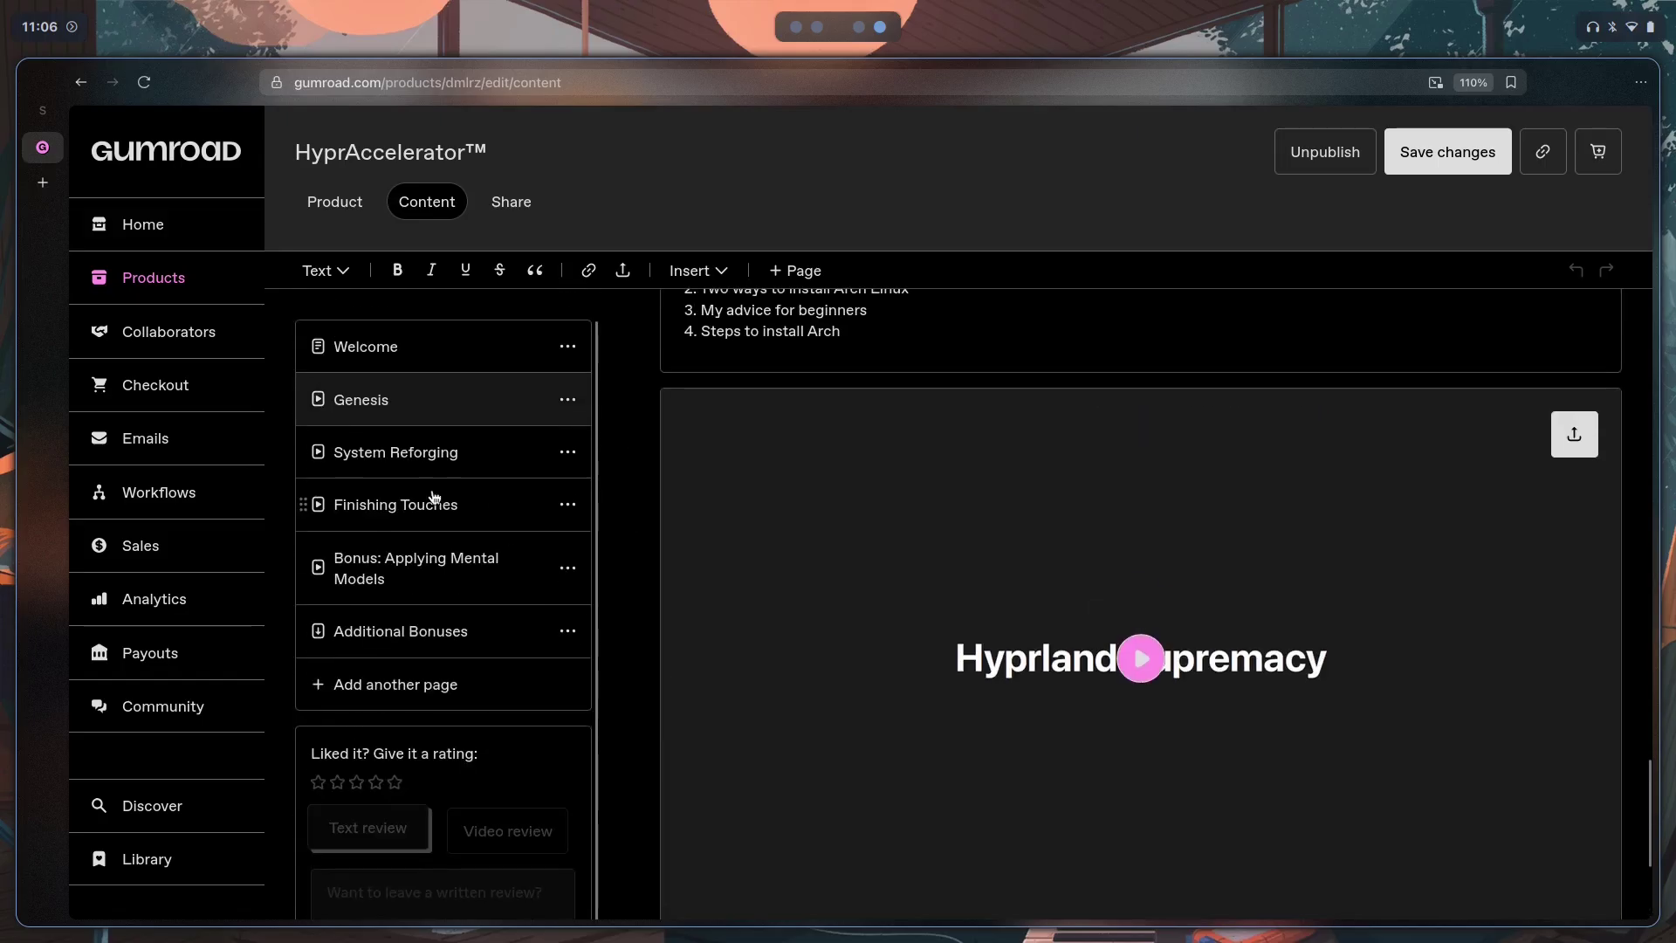
left_click(434, 497)
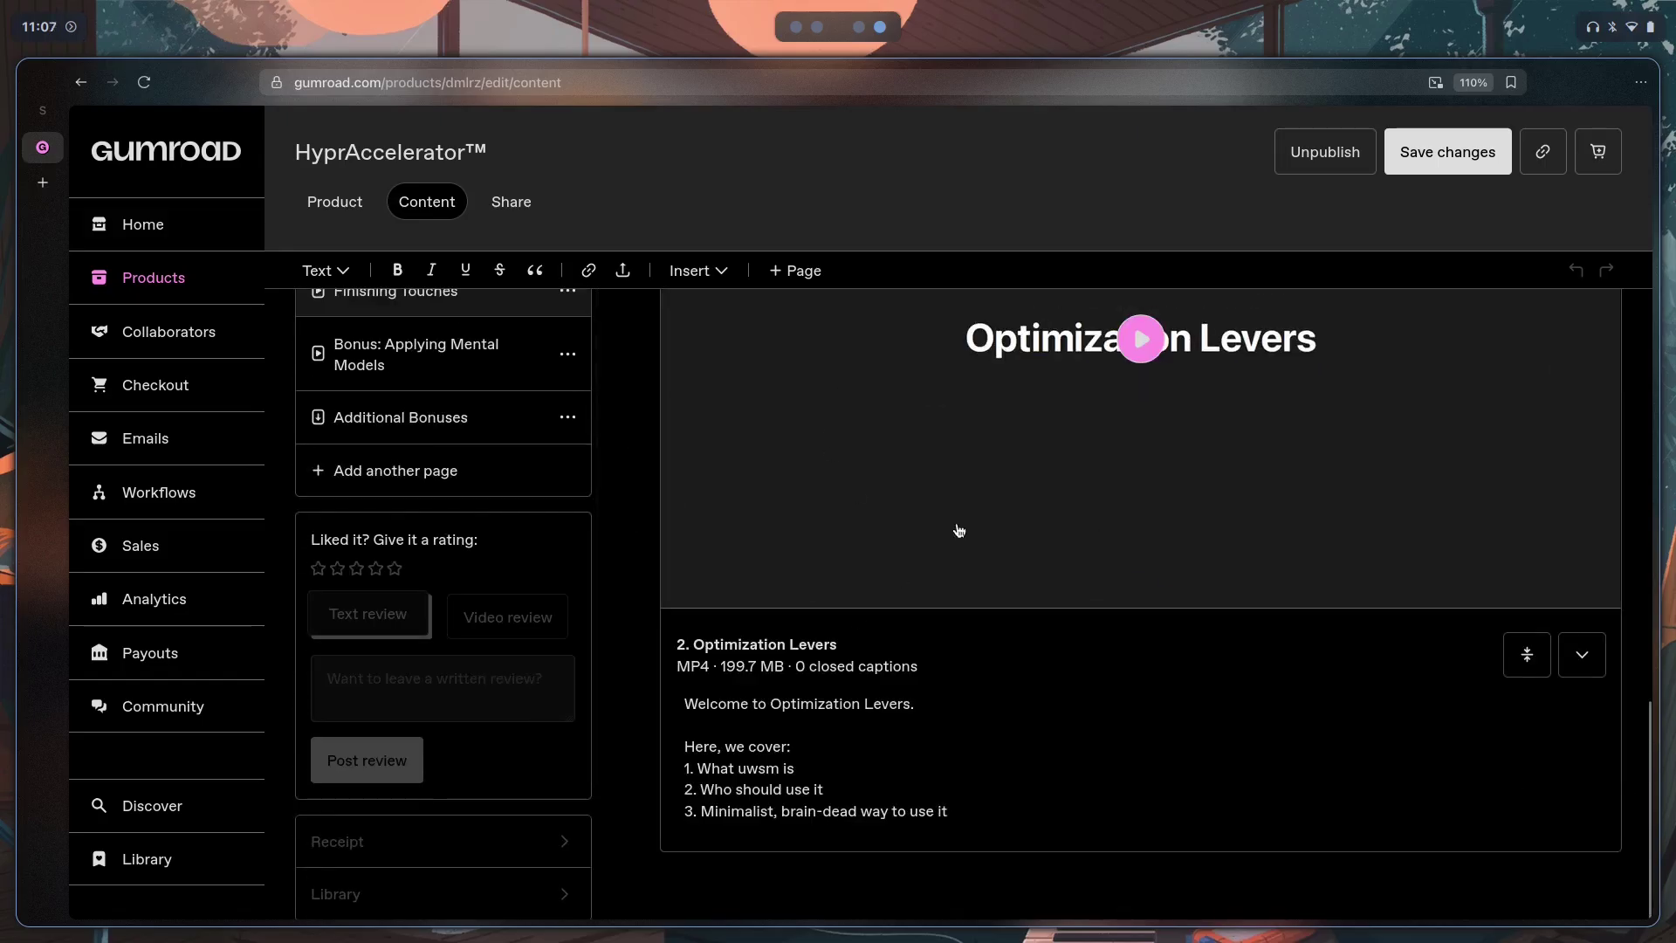
scroll(957, 527, "up", 7)
left_click(516, 446)
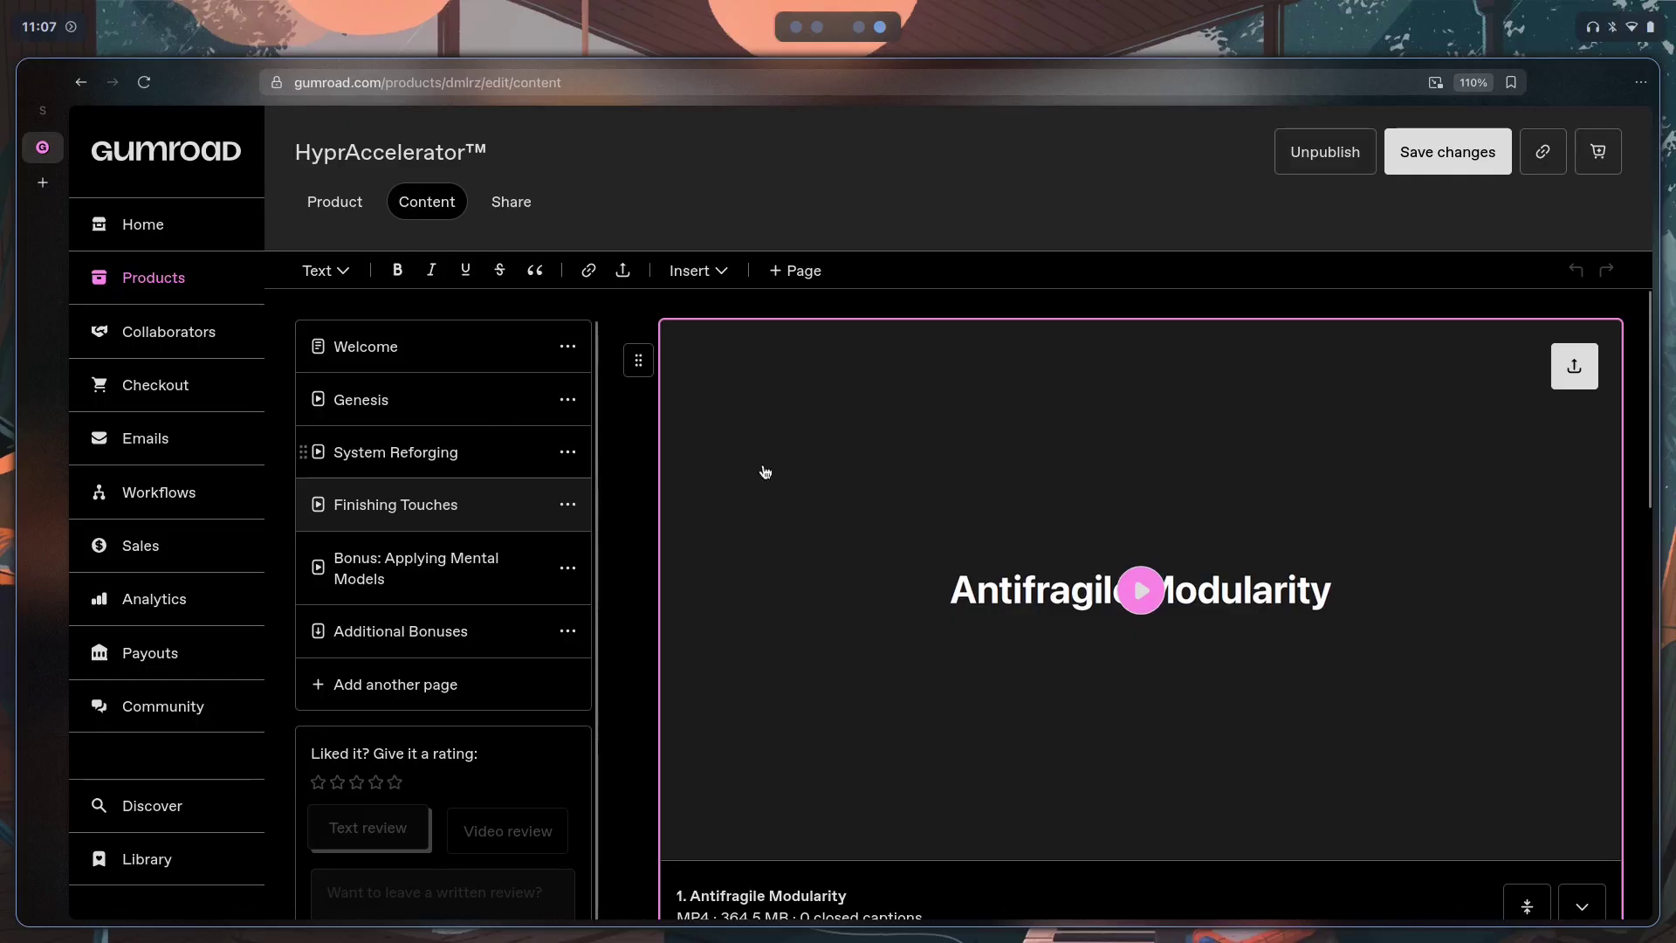
scroll(1246, 587, "down", 10)
Apply the velvetline bar style on empty workspace 3.
key("super+3")
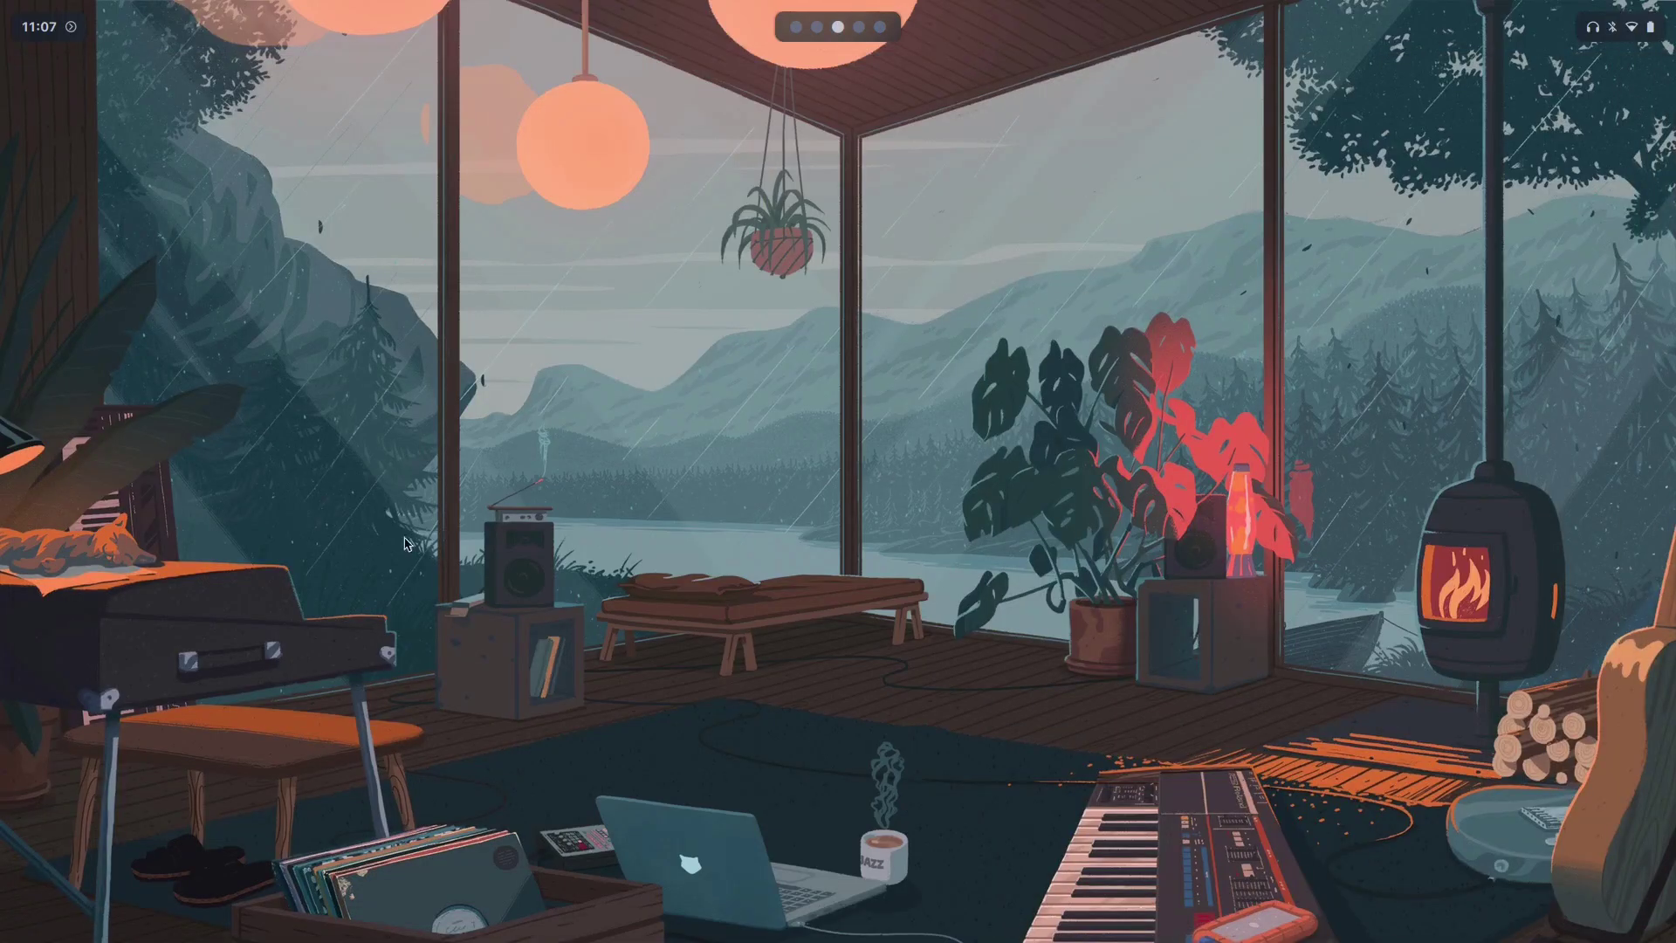
key("super+ctrl+b")
key("Down")
key("Down")
key("Down")
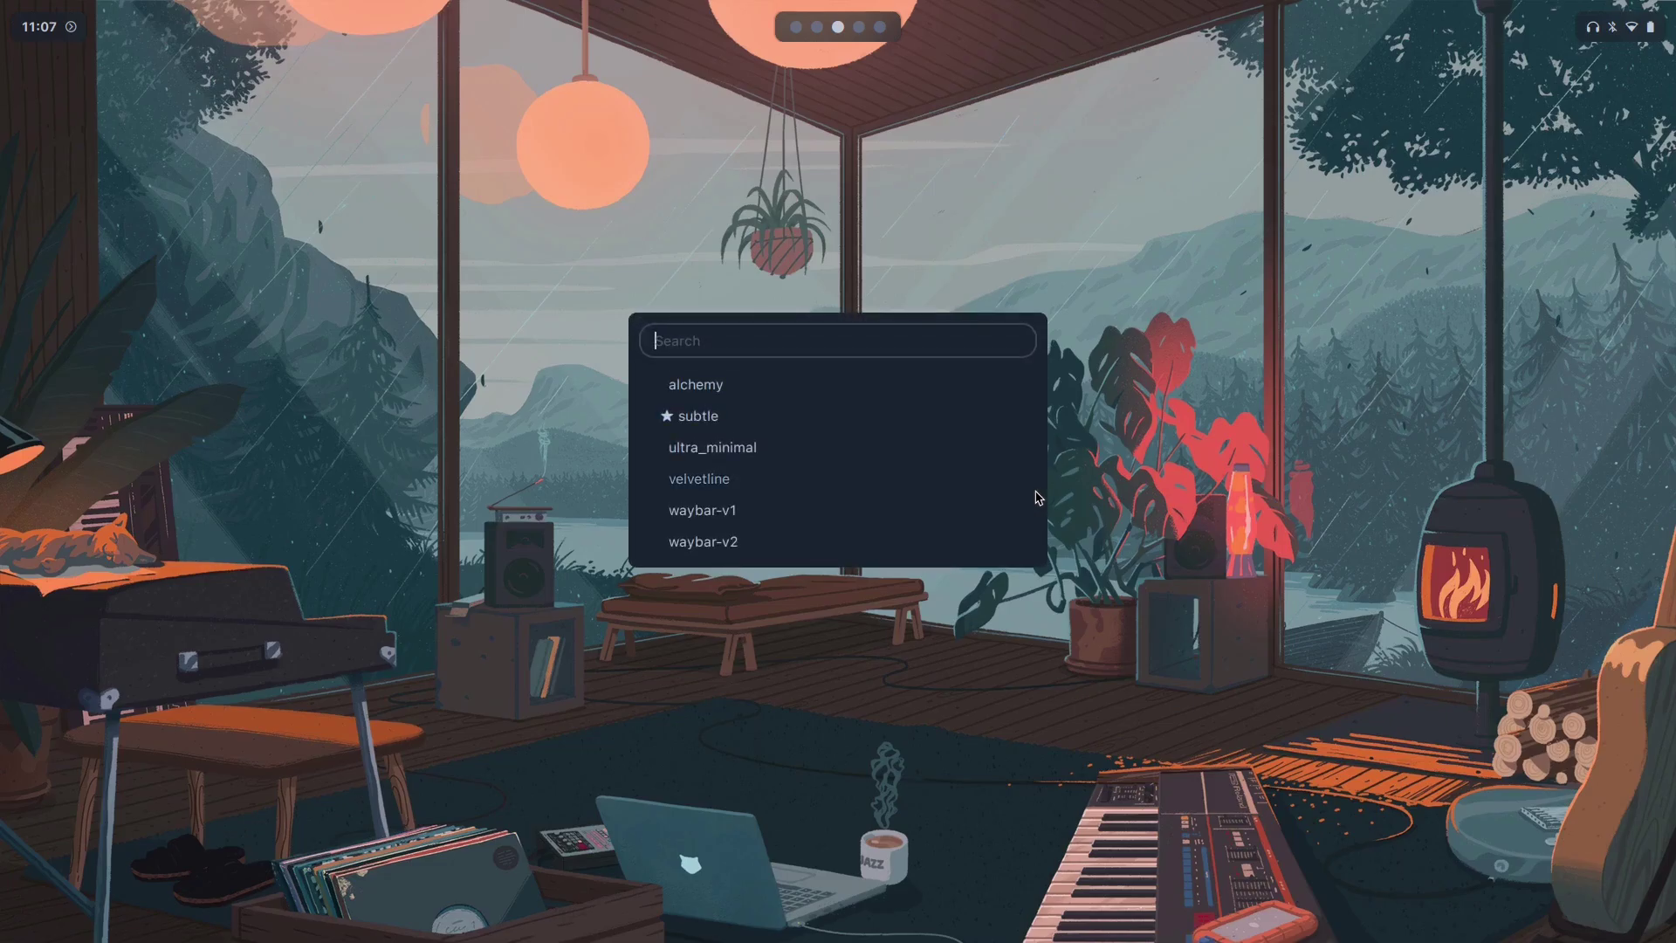
key("Return")
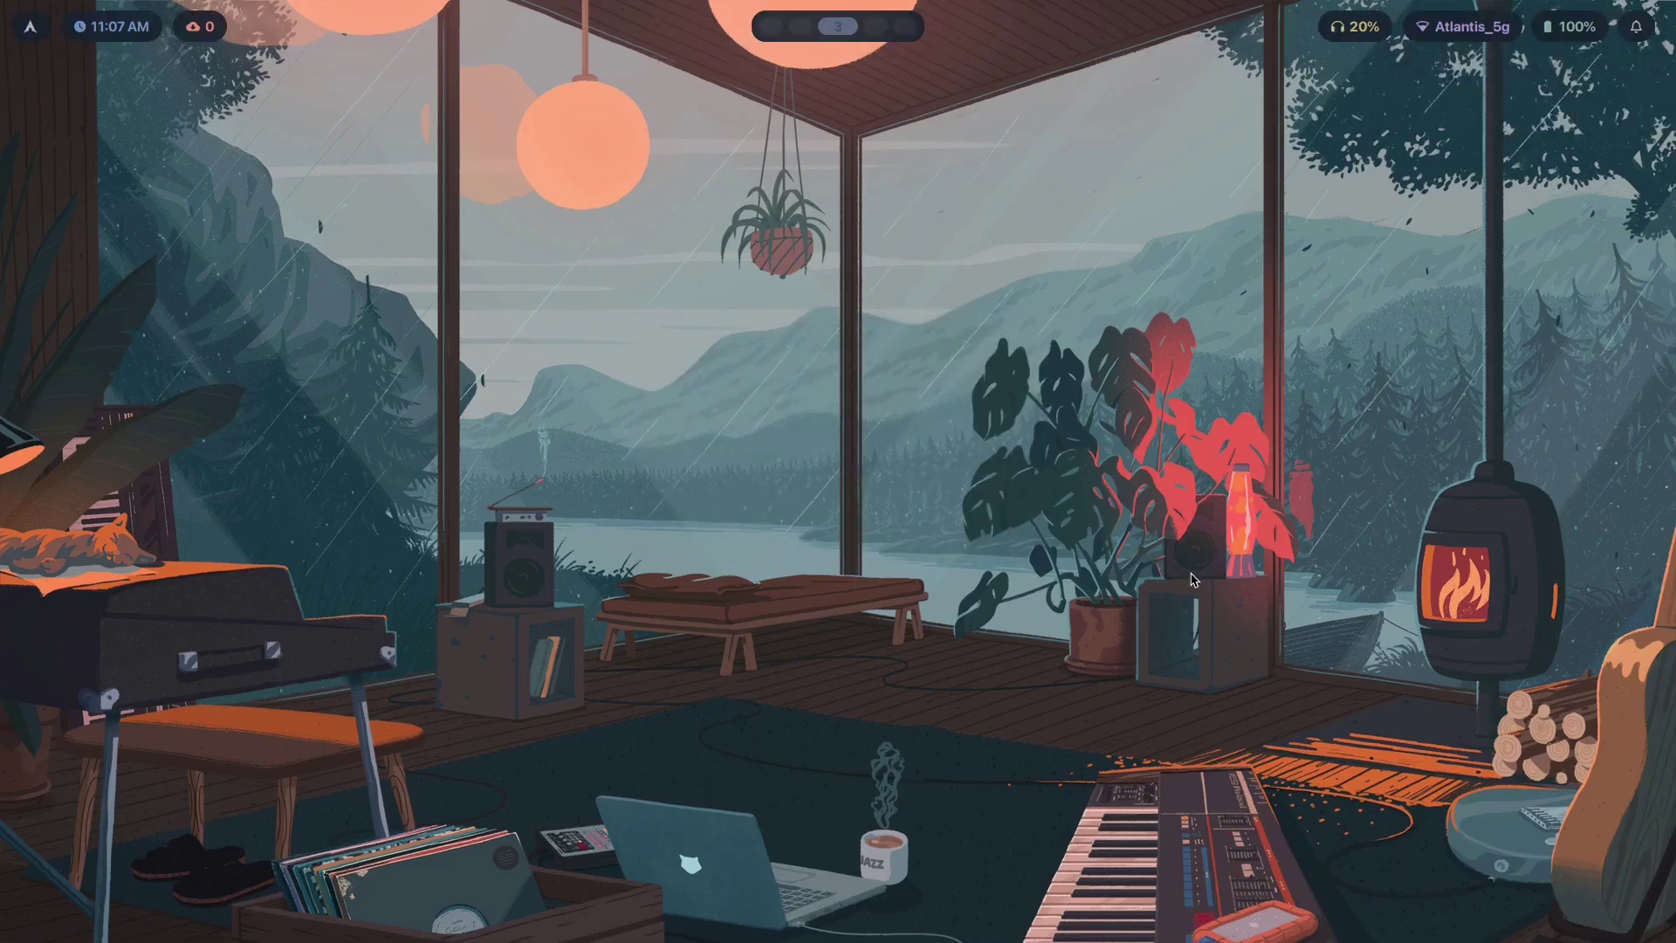